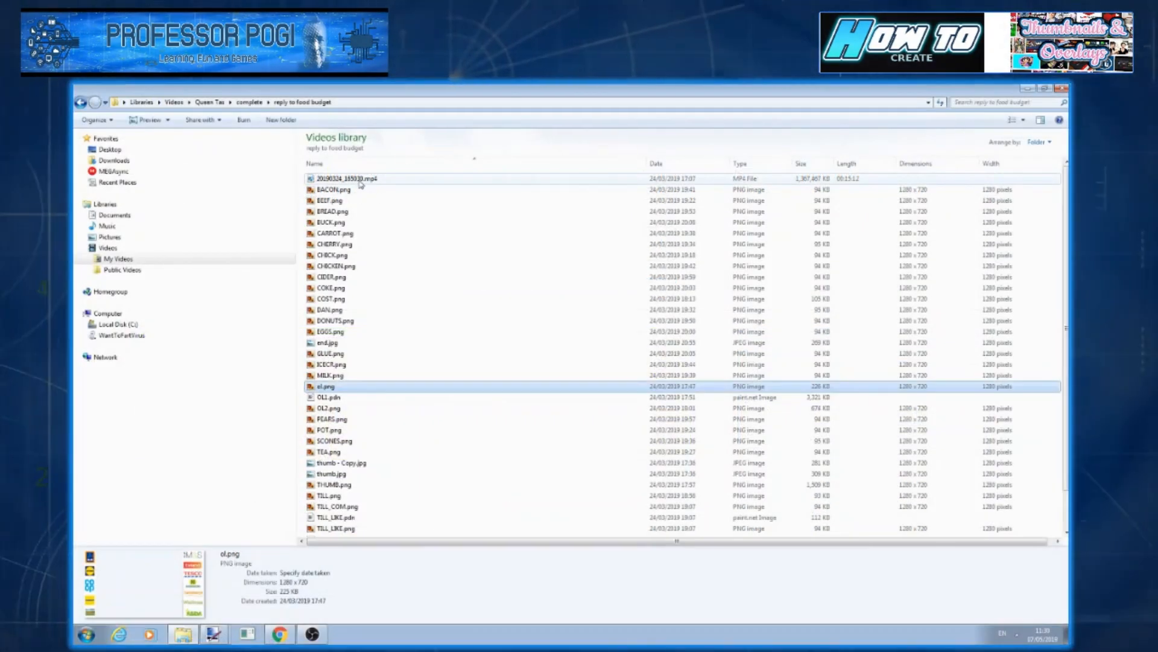
Play the video 20190324_165030.mp4 at a lowered volume and pause it at about 00:44, where the woman holds up the croissant box
double_click(361, 180)
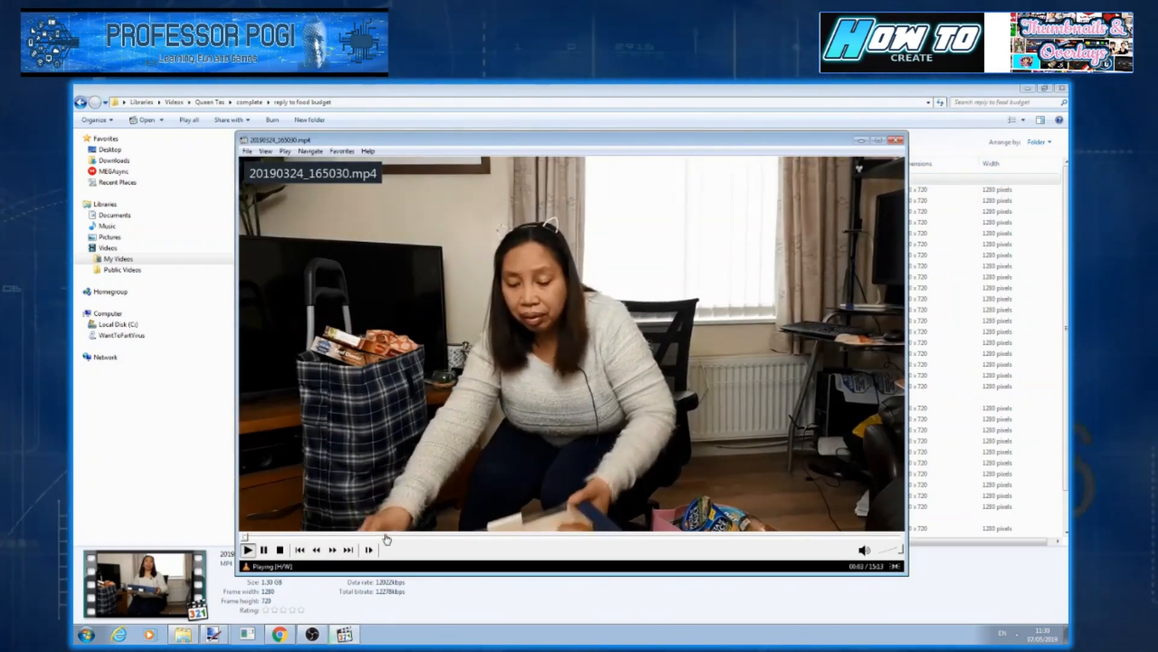
click(896, 551)
drag(896, 552, 252, 543)
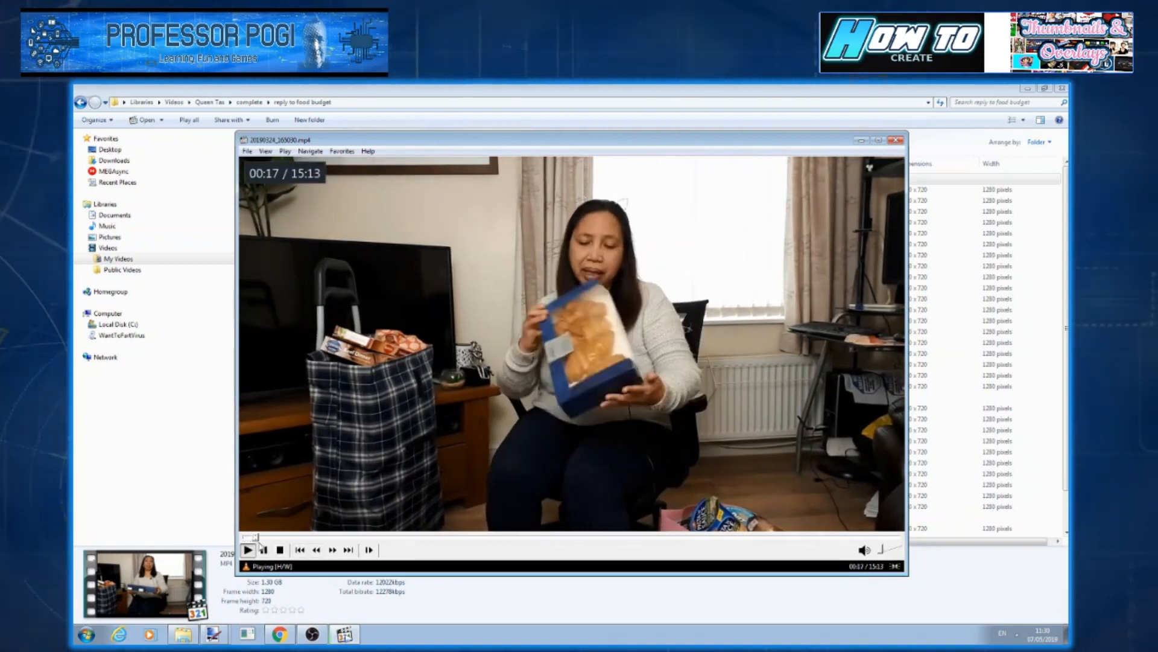
click(263, 550)
click(261, 536)
mouse_move(261, 536)
mouse_down()
mouse_move(293, 539)
mouse_move(276, 537)
mouse_up()
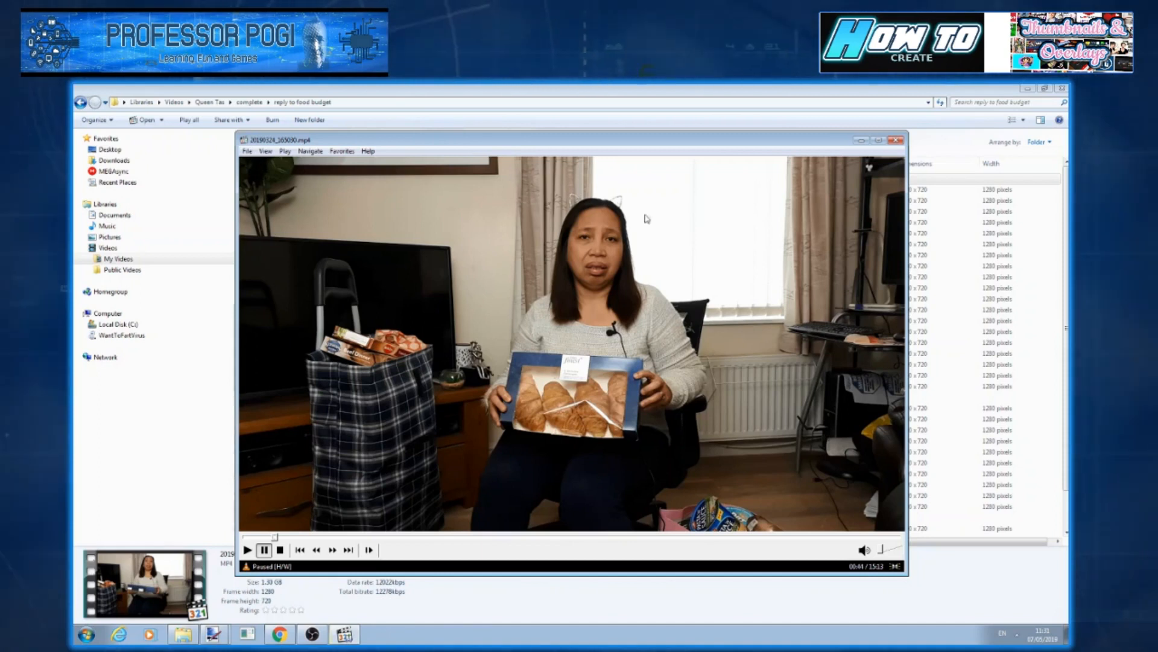
Save the paused video frame as a JPEG image named queentas in the Downloads folder
click(248, 151)
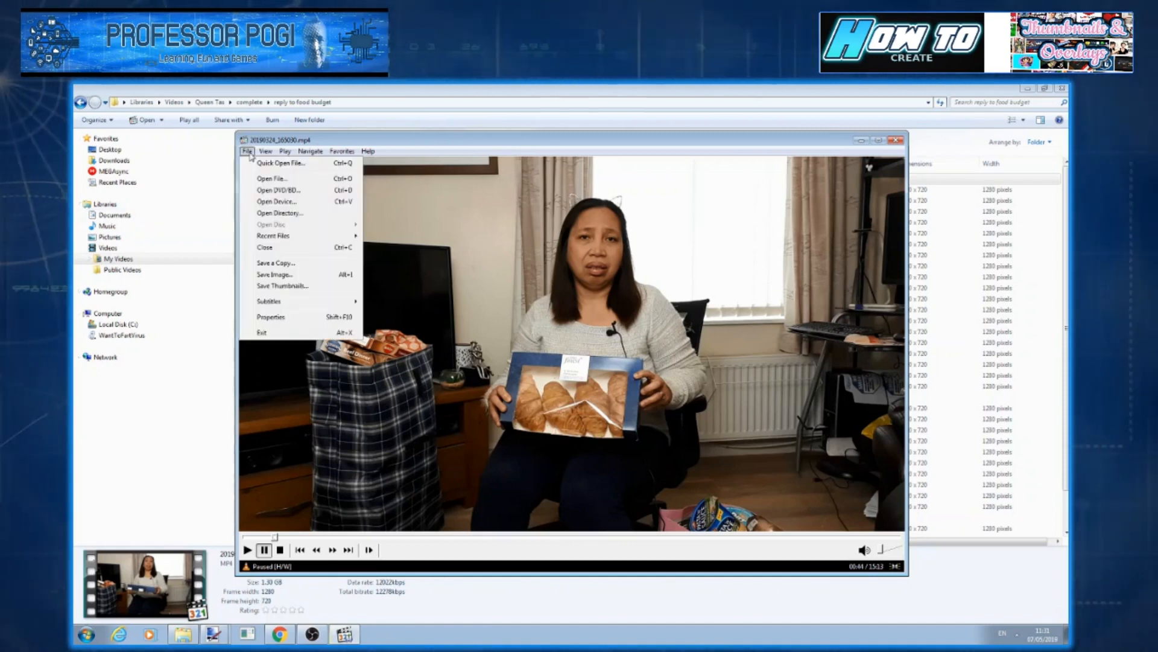
click(273, 274)
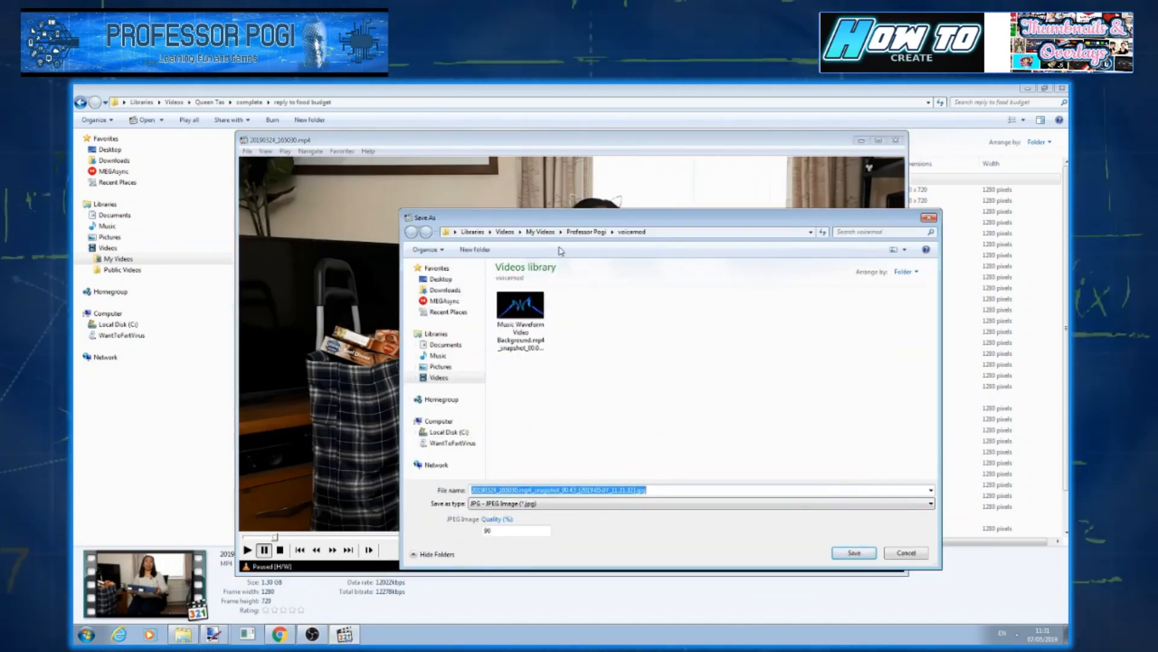
click(540, 233)
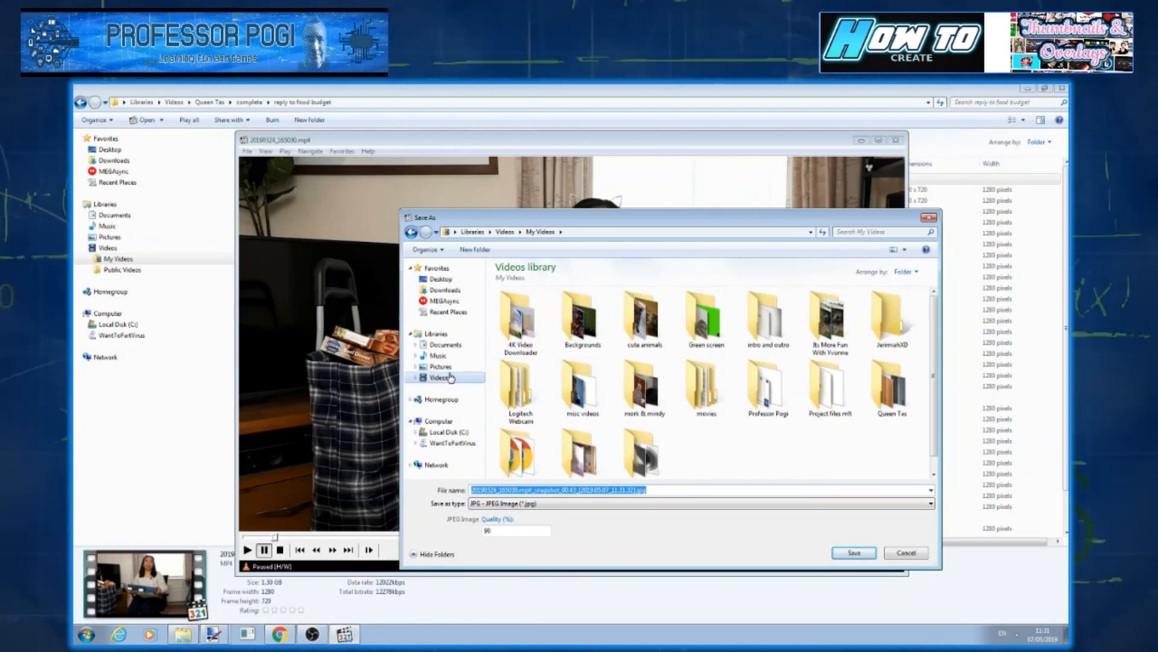
click(457, 290)
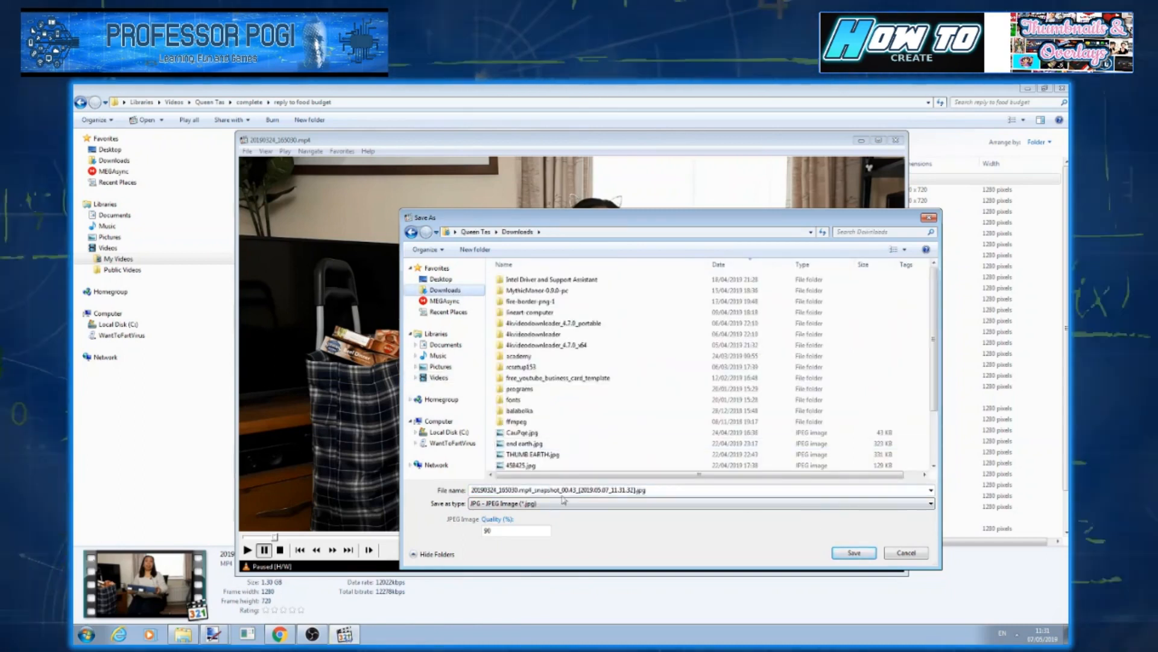
click(624, 489)
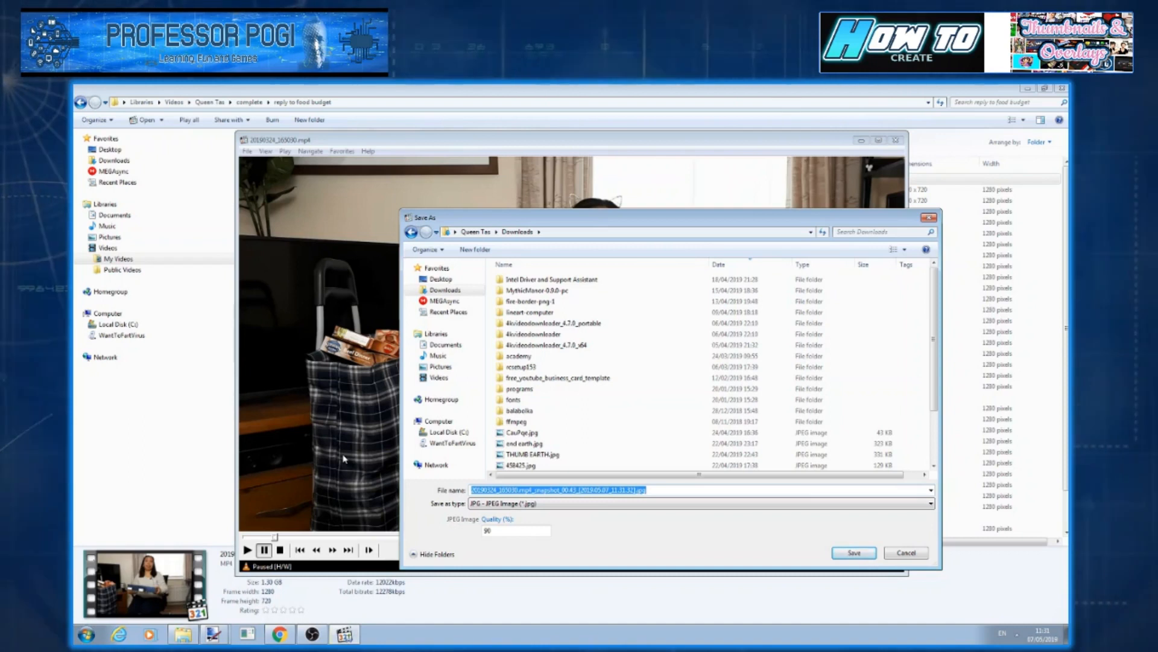
text(qu)
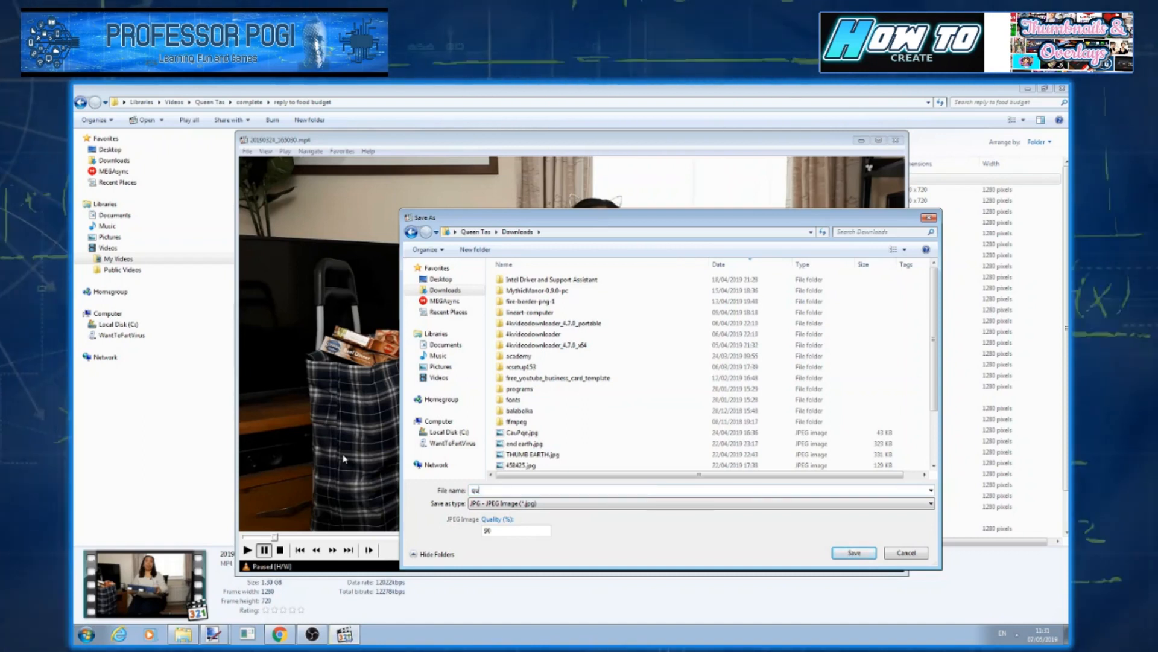
text(eentas)
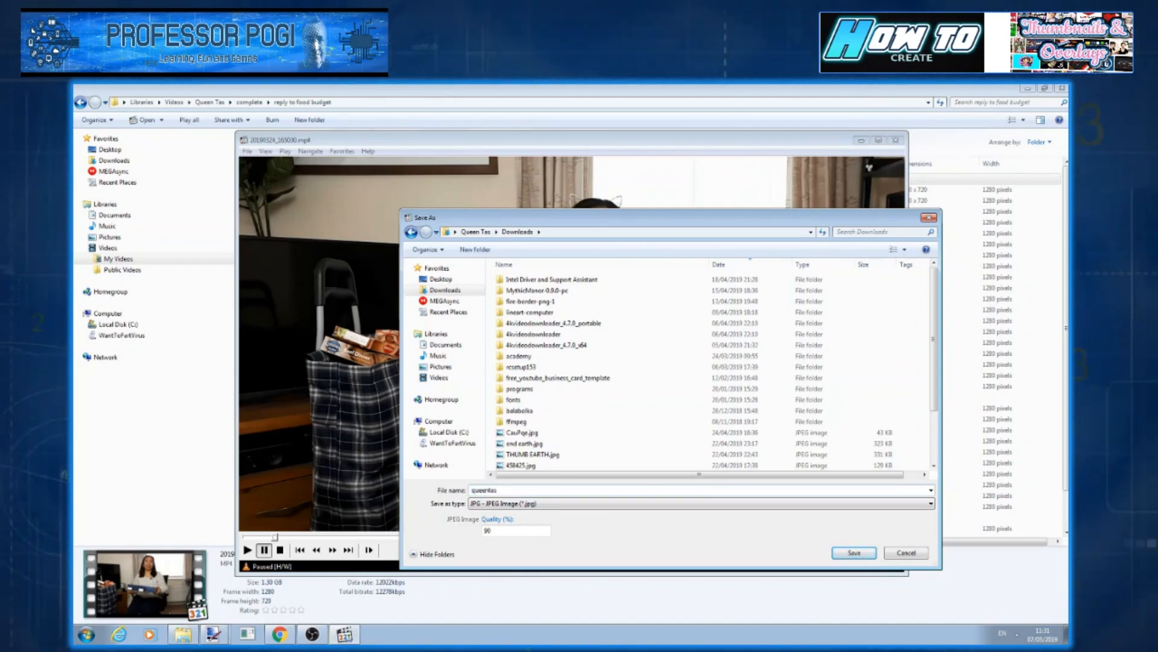
key(Return)
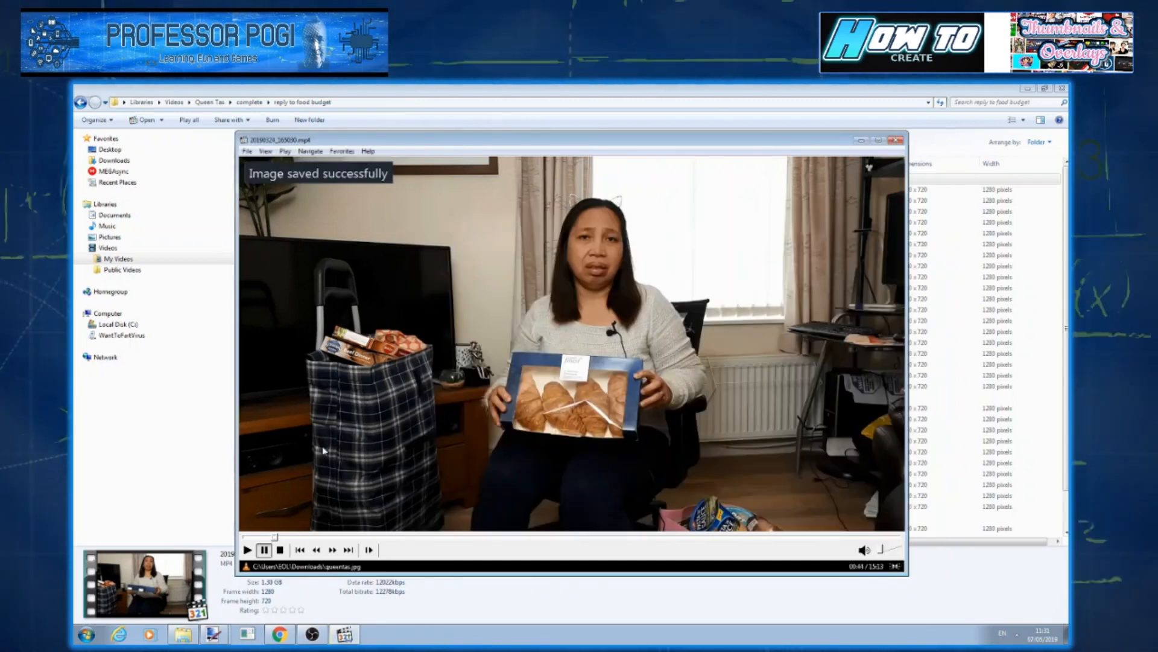
Switch to paint.net and open queentas.jpg from the Downloads folder
click(216, 634)
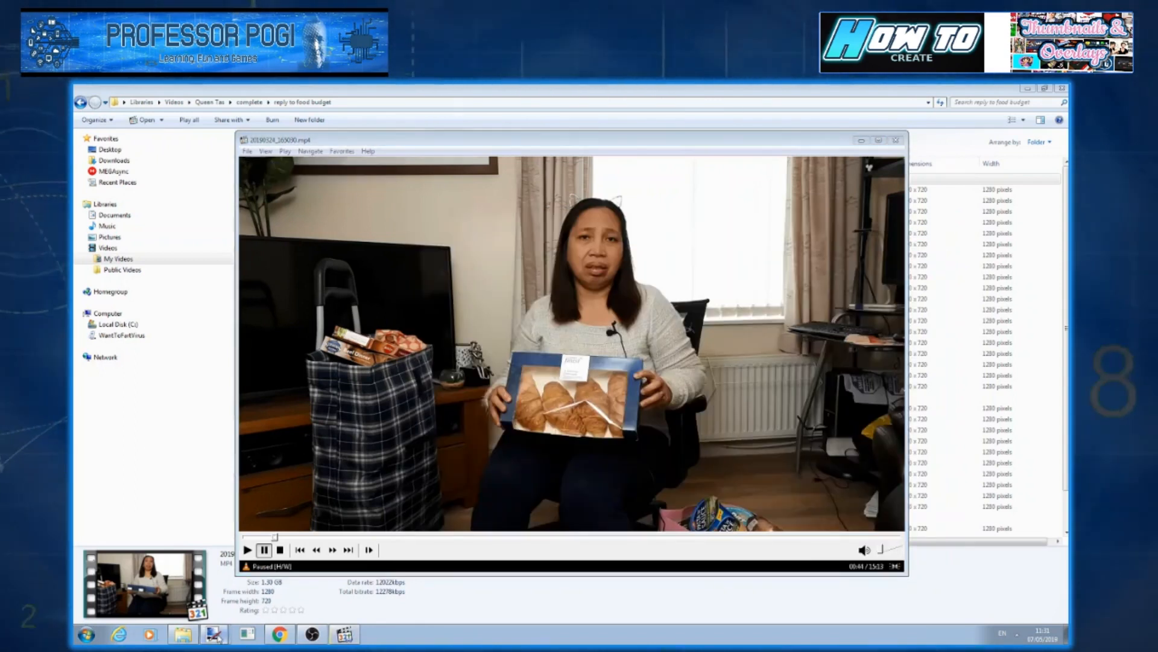
click(218, 635)
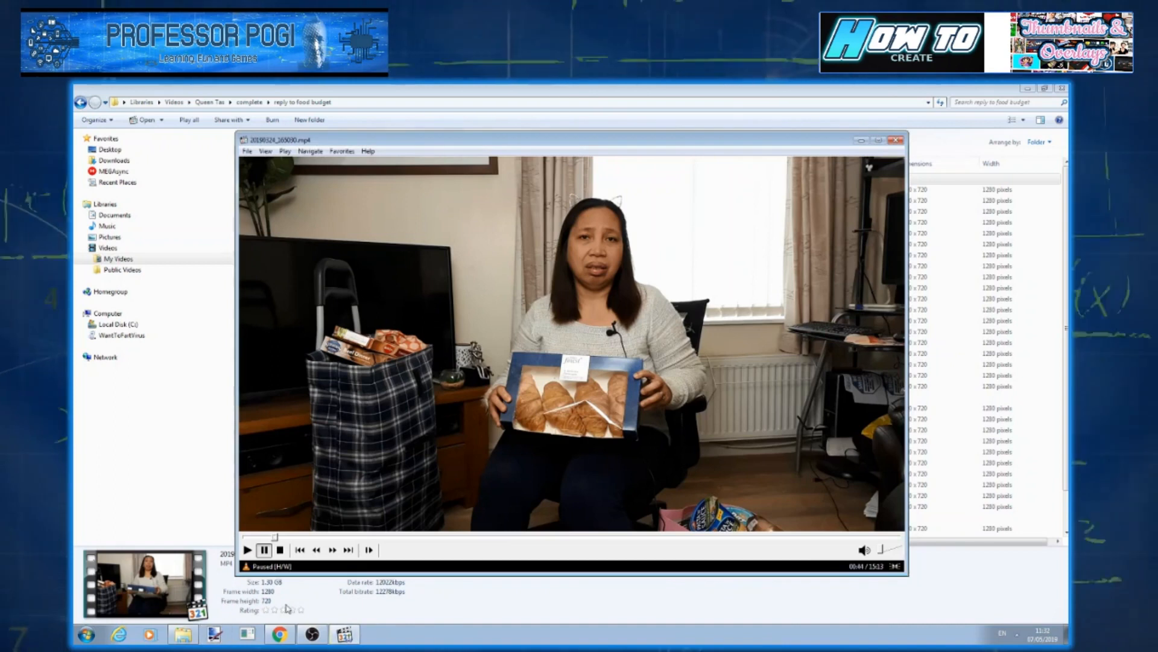
click(218, 637)
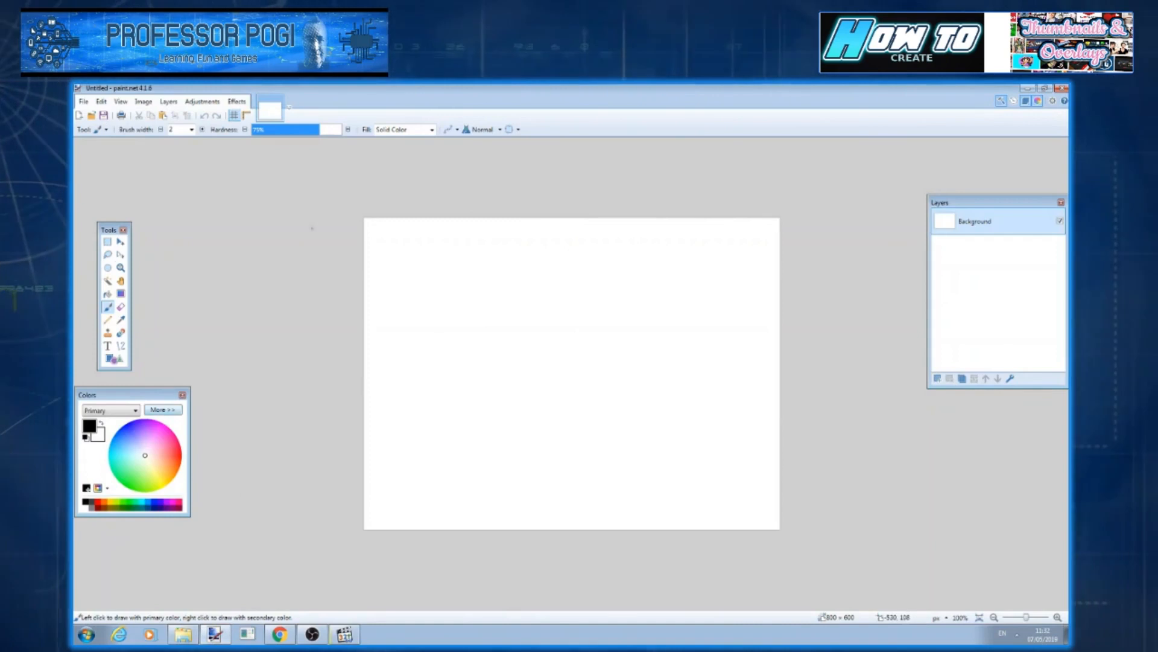
click(83, 101)
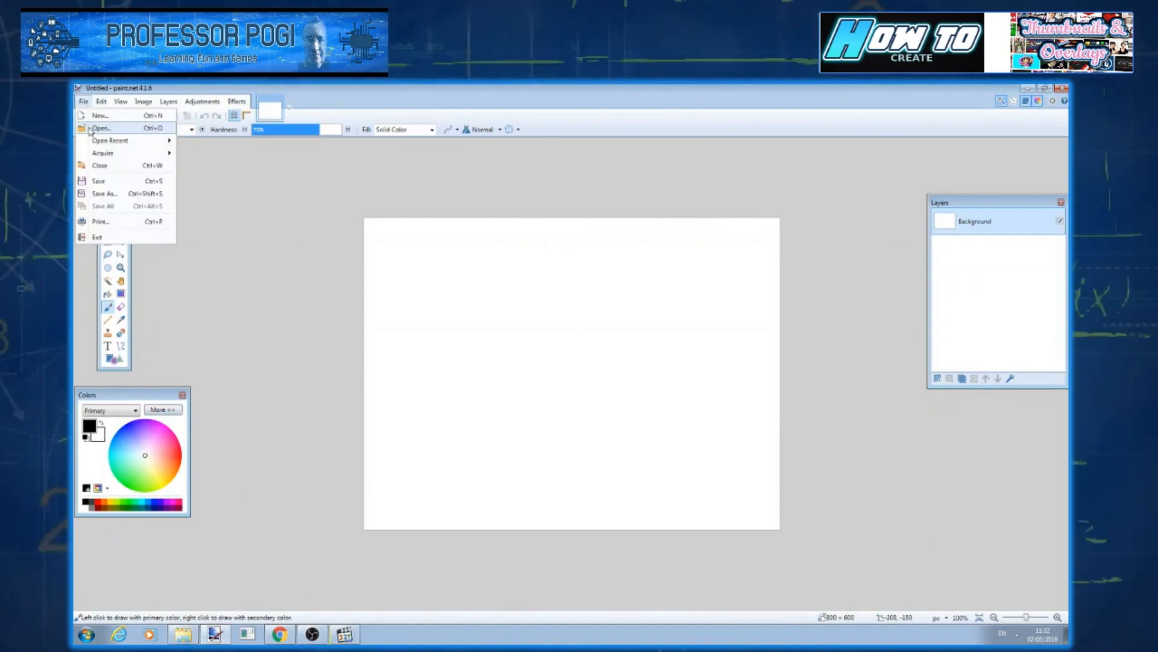
click(96, 126)
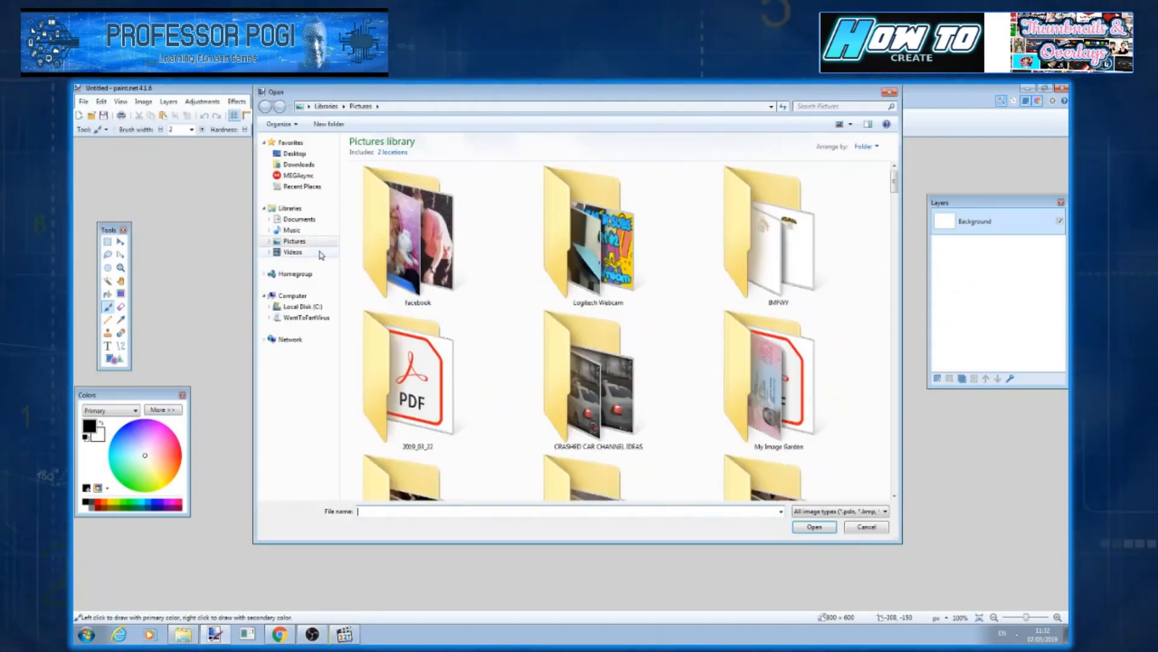
click(299, 164)
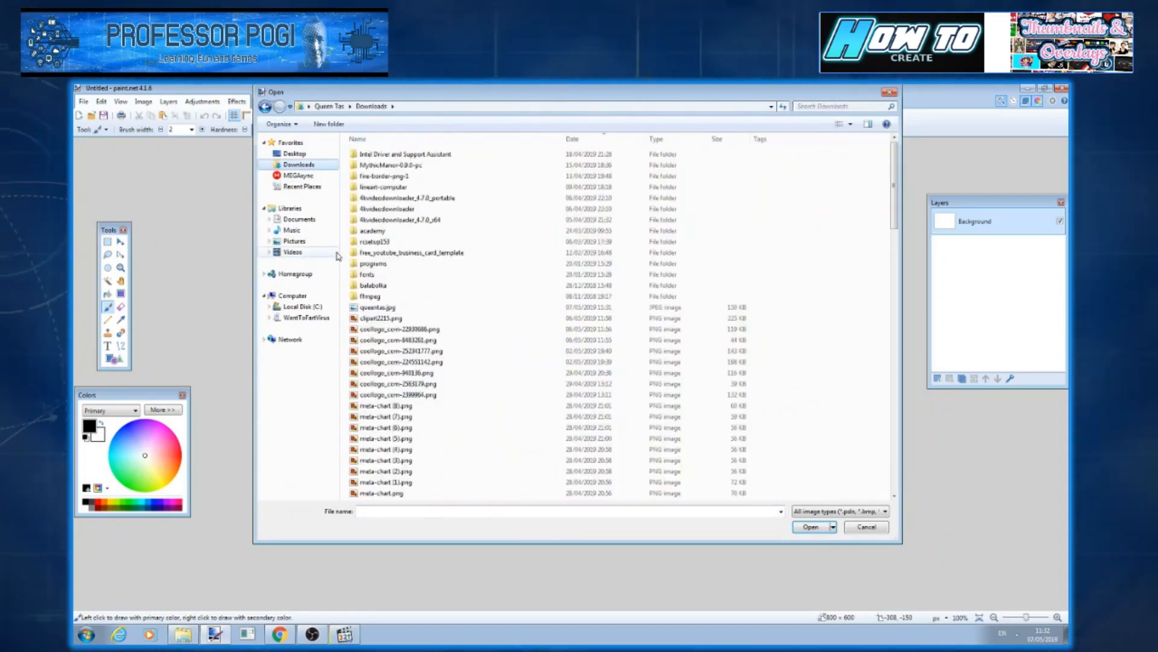
double_click(388, 307)
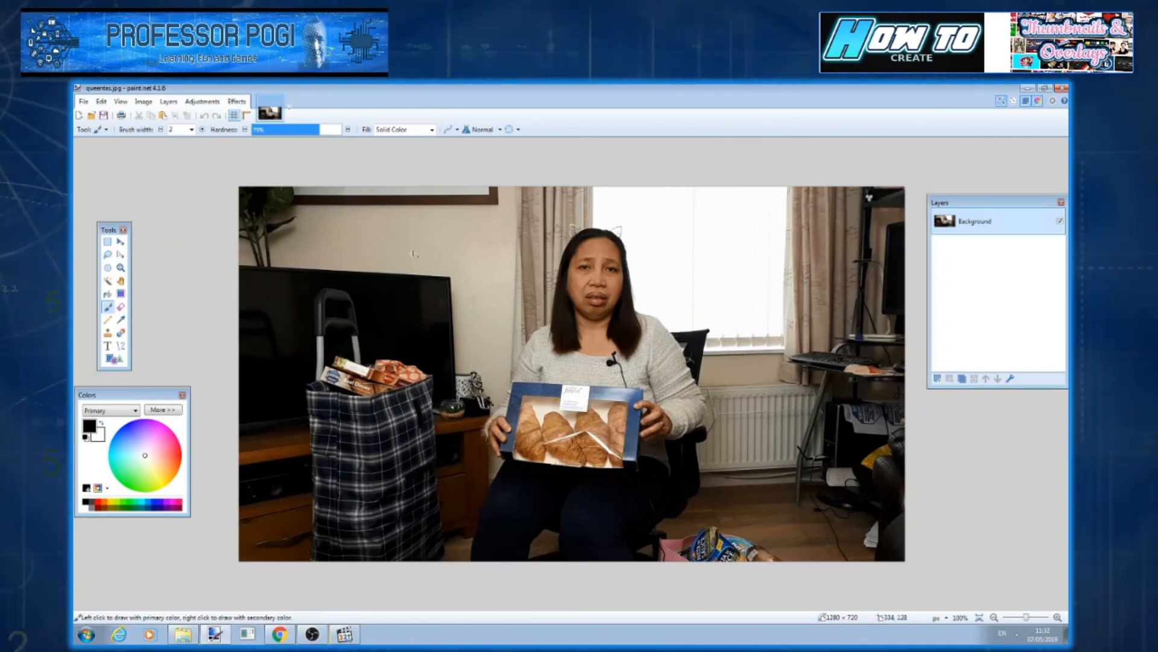
Start the TR's AlphaCutter object effect on the snapshot
click(241, 102)
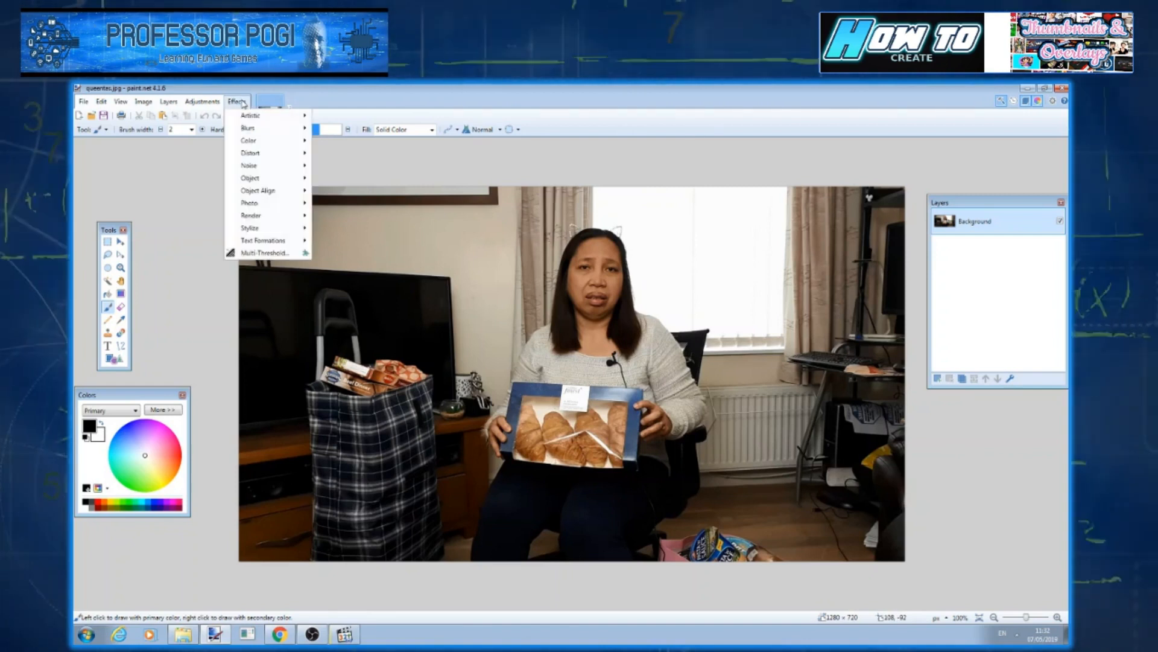
mouse_move(273, 181)
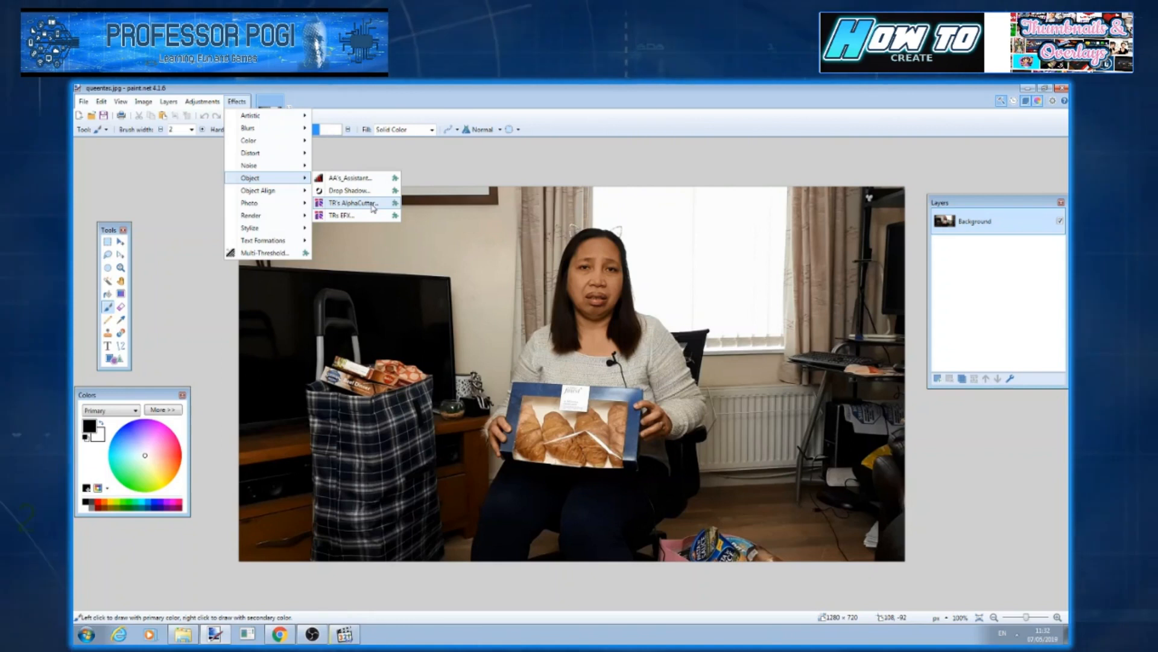
click(372, 206)
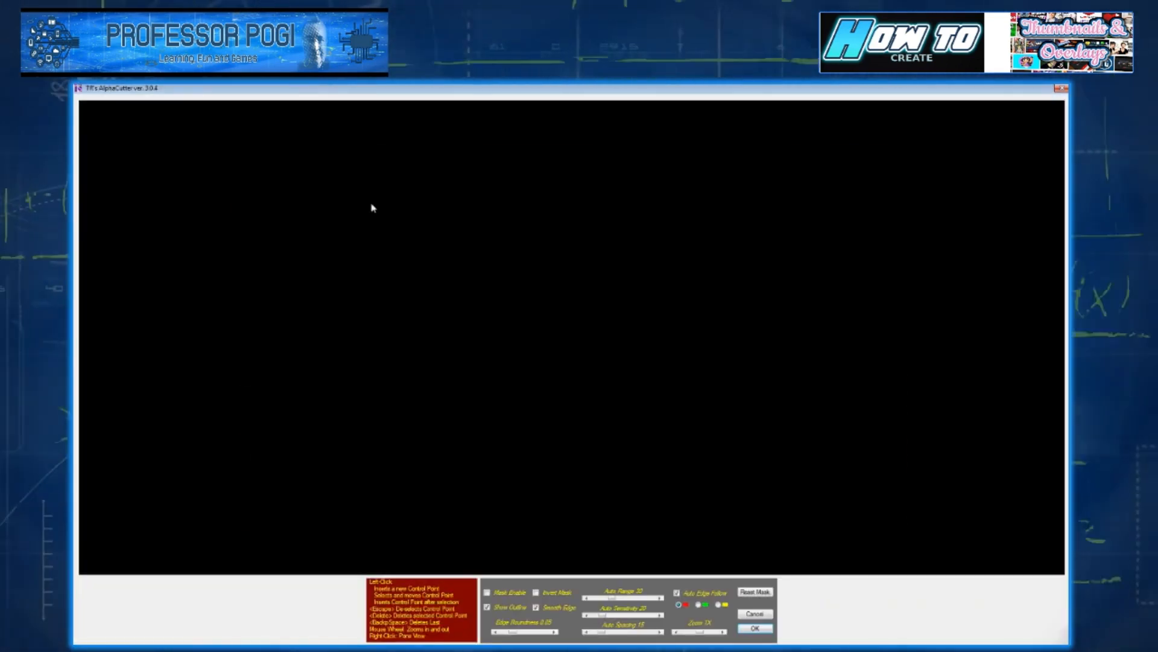
scroll(525, 322, up, 2)
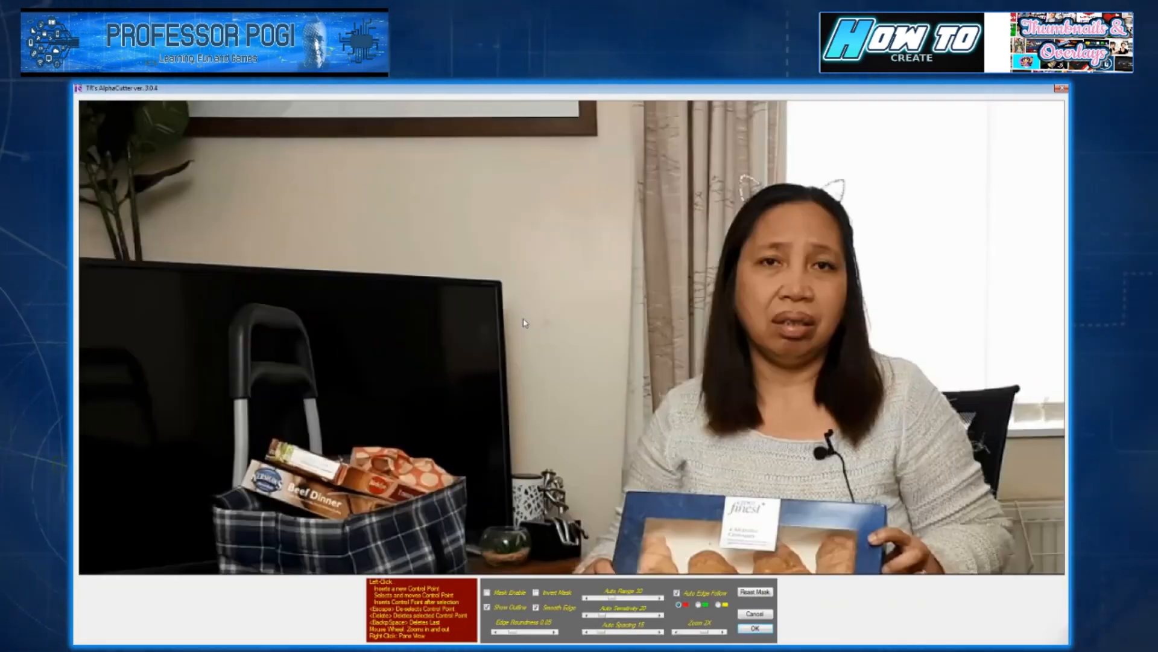
scroll(460, 226, up, 2)
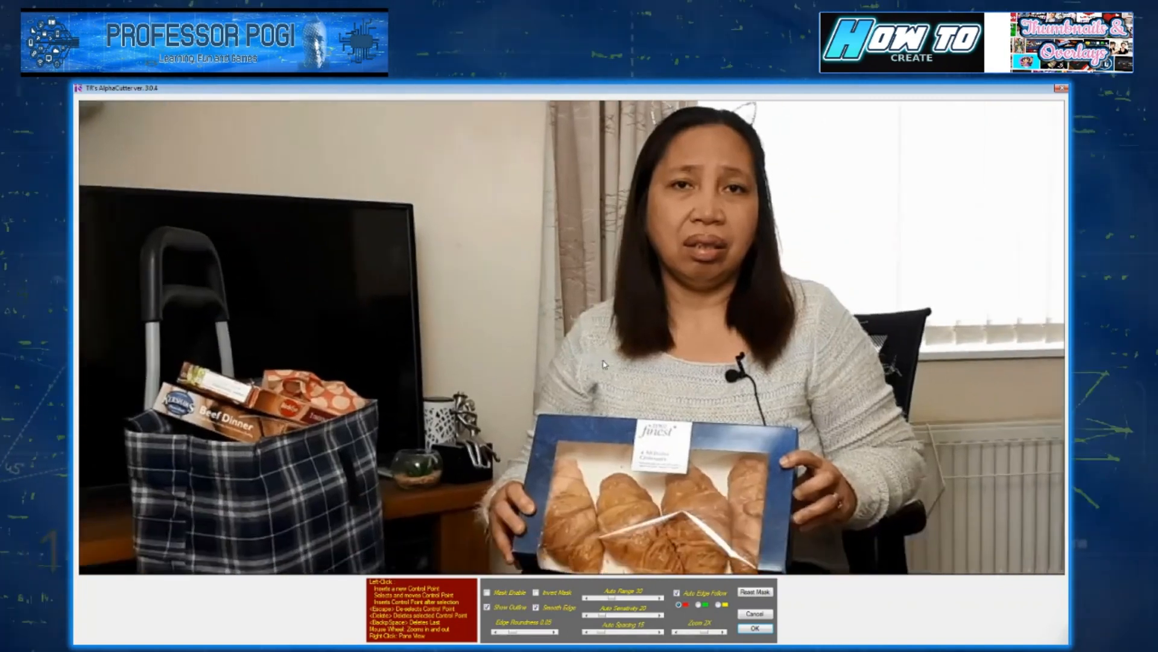
scroll(452, 230, down, 3)
scroll(416, 247, up, 2)
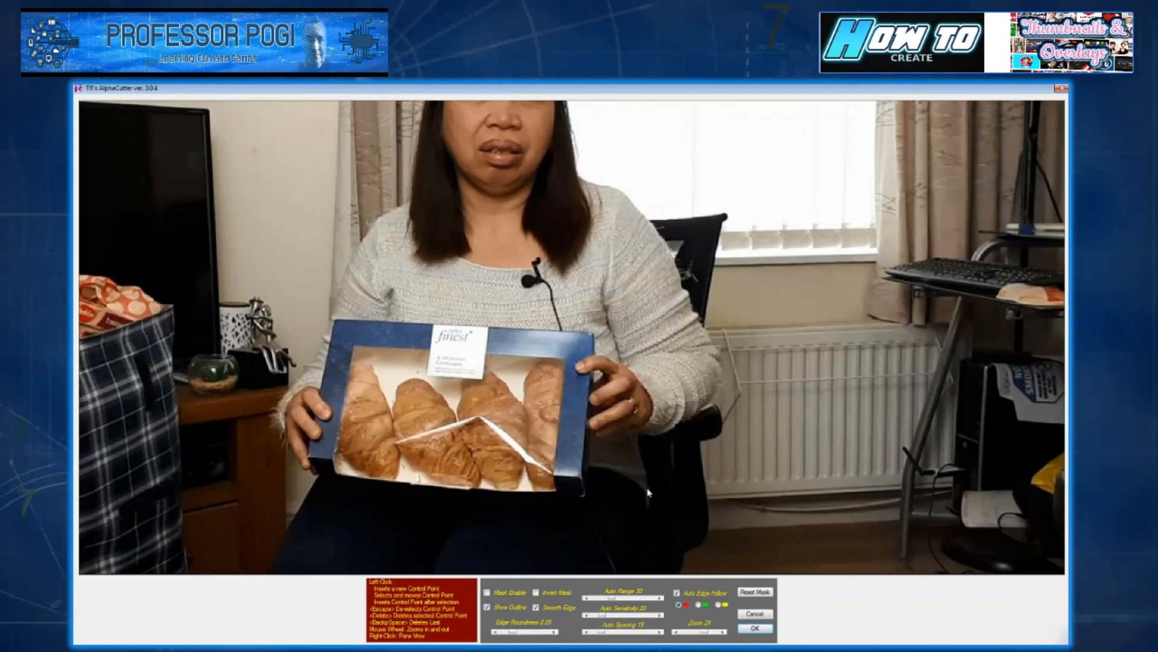
scroll(649, 491, up, 1)
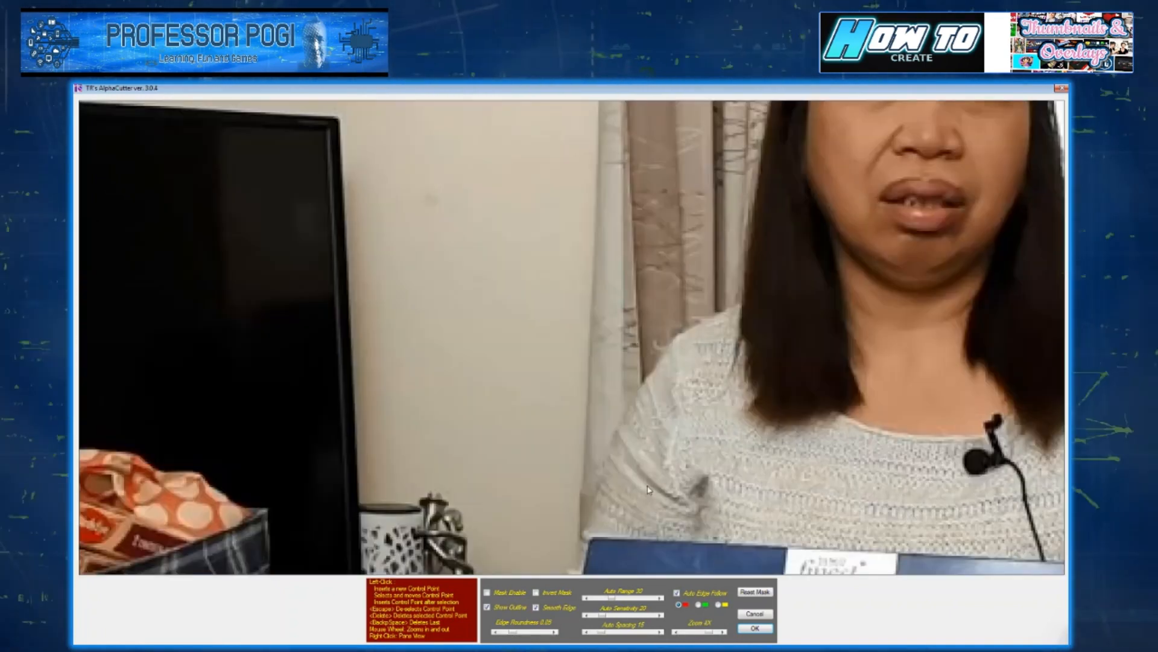
Begin the cutout outline with control points running from beside the woman's waist up to the underside of her sleeve, next to the croissant box
drag(929, 472, 692, 281)
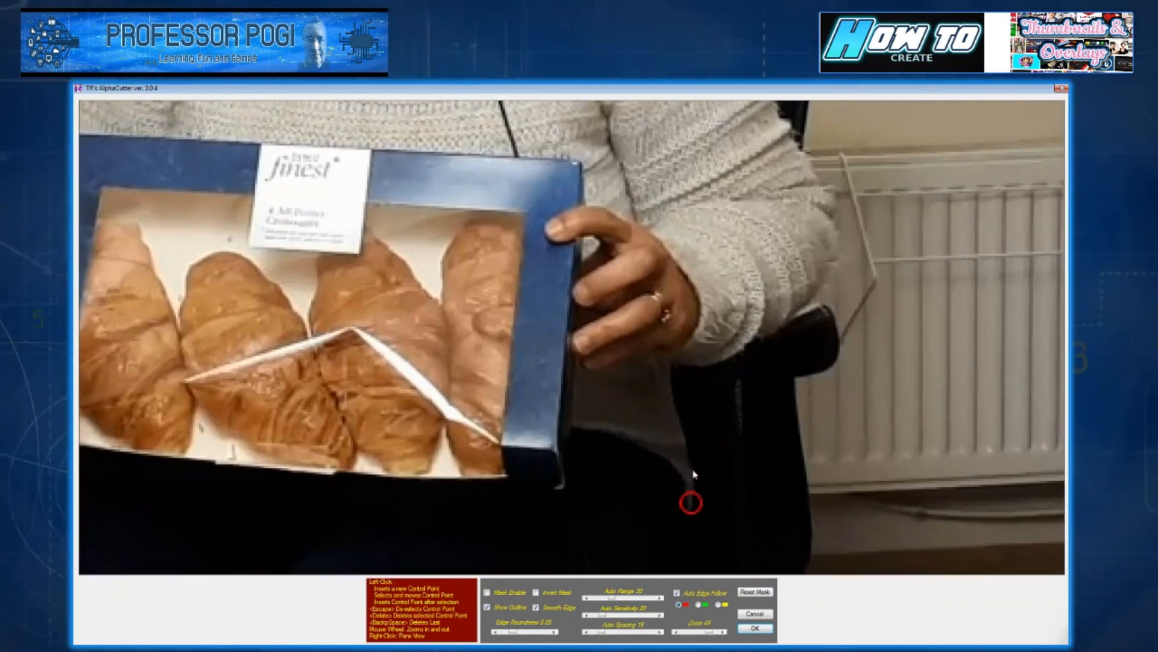
click(680, 430)
click(670, 396)
click(670, 363)
click(696, 364)
click(730, 353)
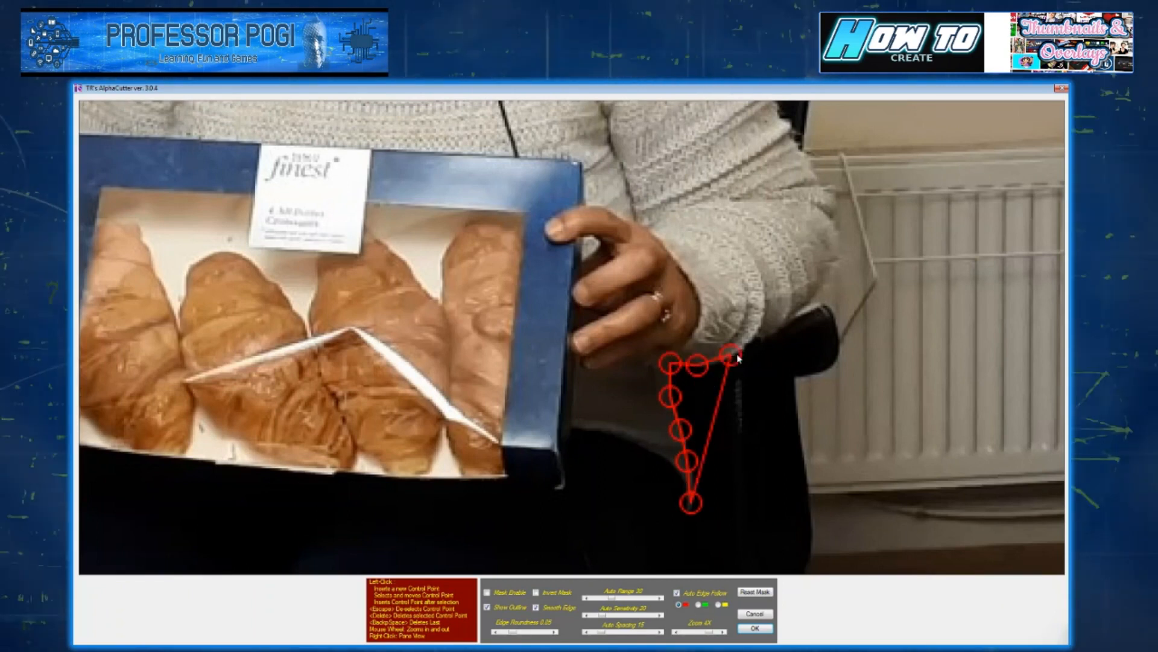
Continue the outline with control points along the underside of the forearm and around the elbow beside the radiator
click(753, 339)
click(783, 321)
click(809, 300)
click(825, 277)
click(821, 237)
click(842, 257)
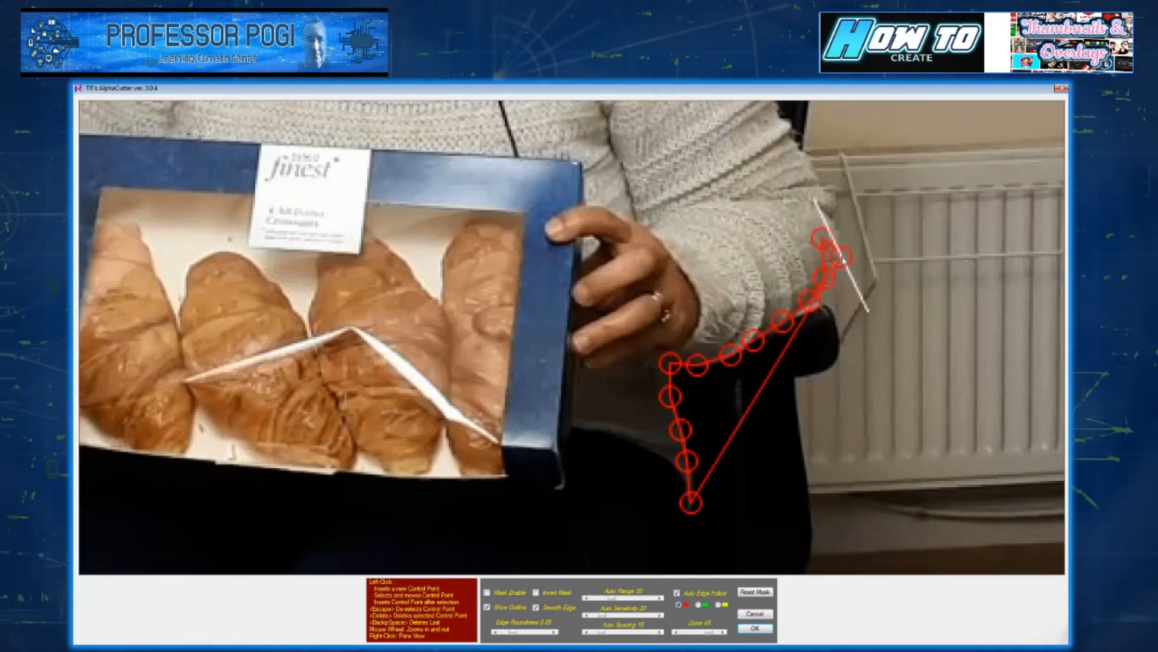
click(839, 218)
click(823, 181)
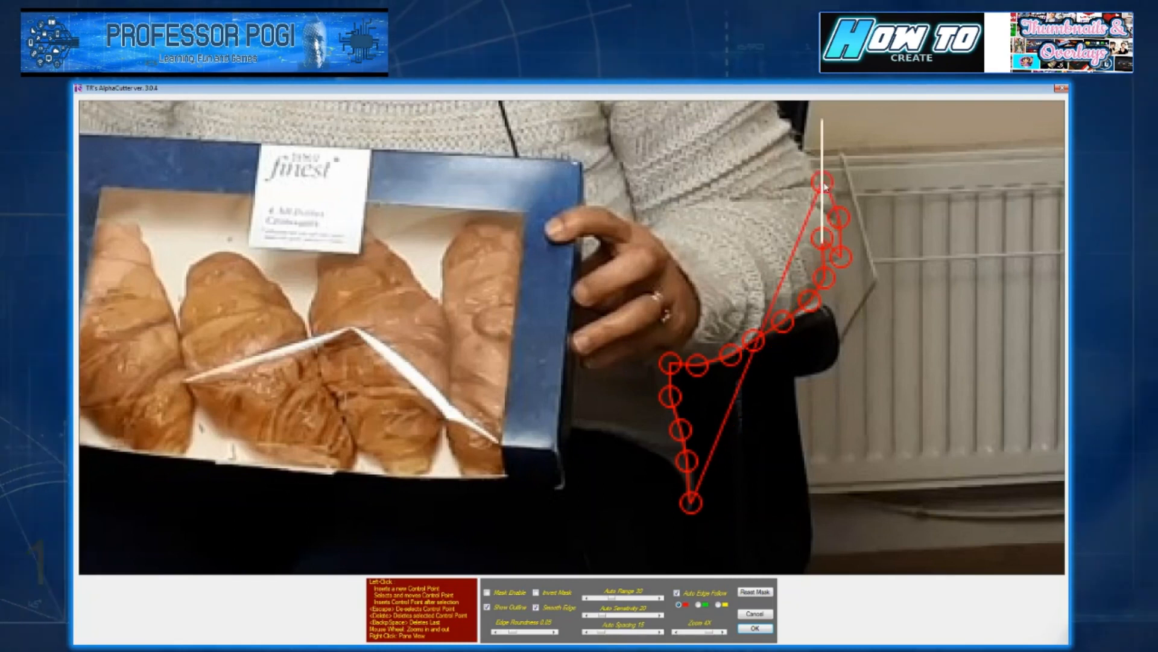
Extend the outline with control points up the outer edge of the upper arm, along the chair back
drag(845, 207, 857, 459)
click(816, 406)
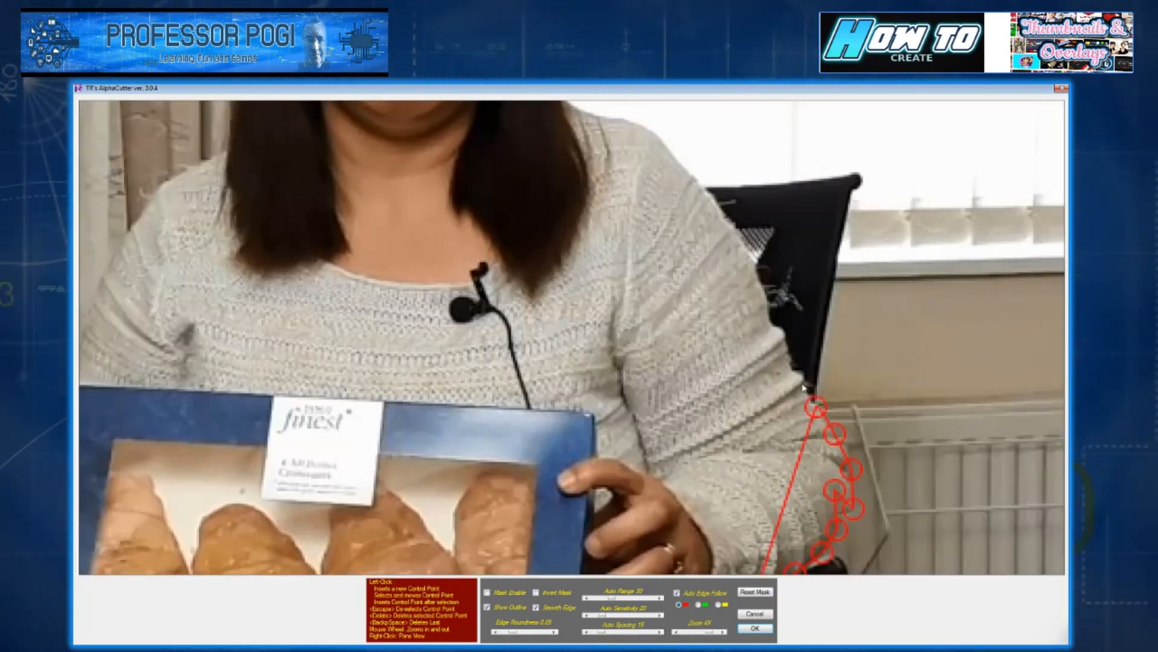
click(801, 382)
click(784, 343)
click(774, 325)
click(764, 296)
click(750, 261)
click(732, 226)
Trace the top of the shoulder with control points, from the chair back to where the sweater meets the hair
drag(725, 263, 747, 331)
click(744, 335)
click(731, 320)
click(718, 310)
click(693, 284)
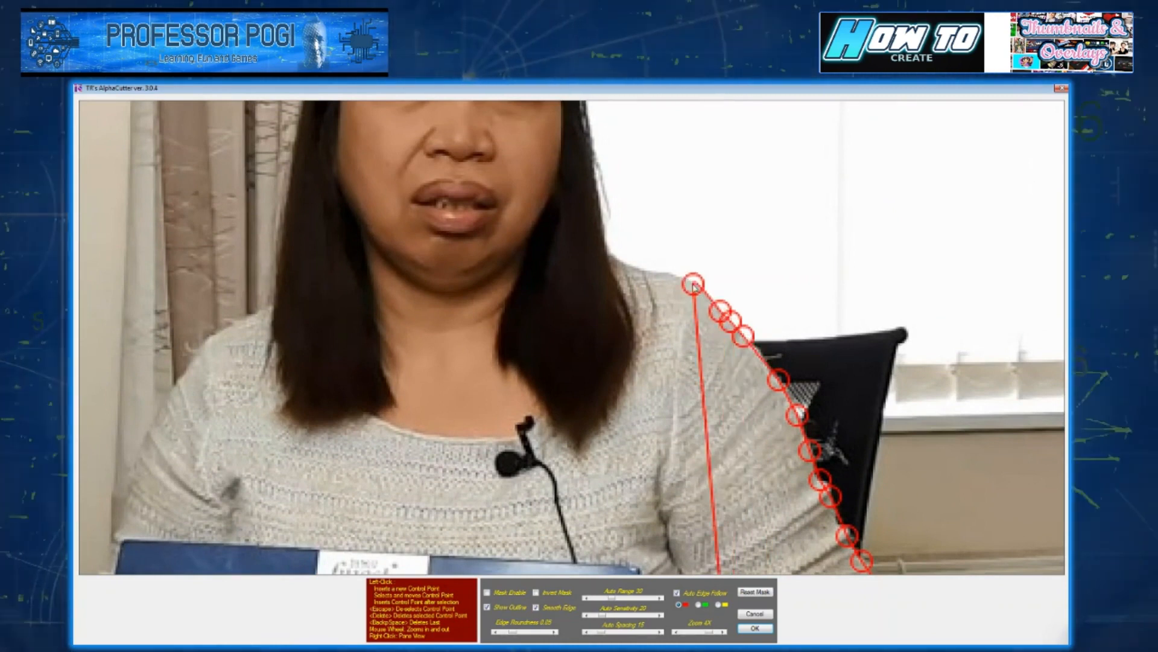
click(670, 273)
click(650, 268)
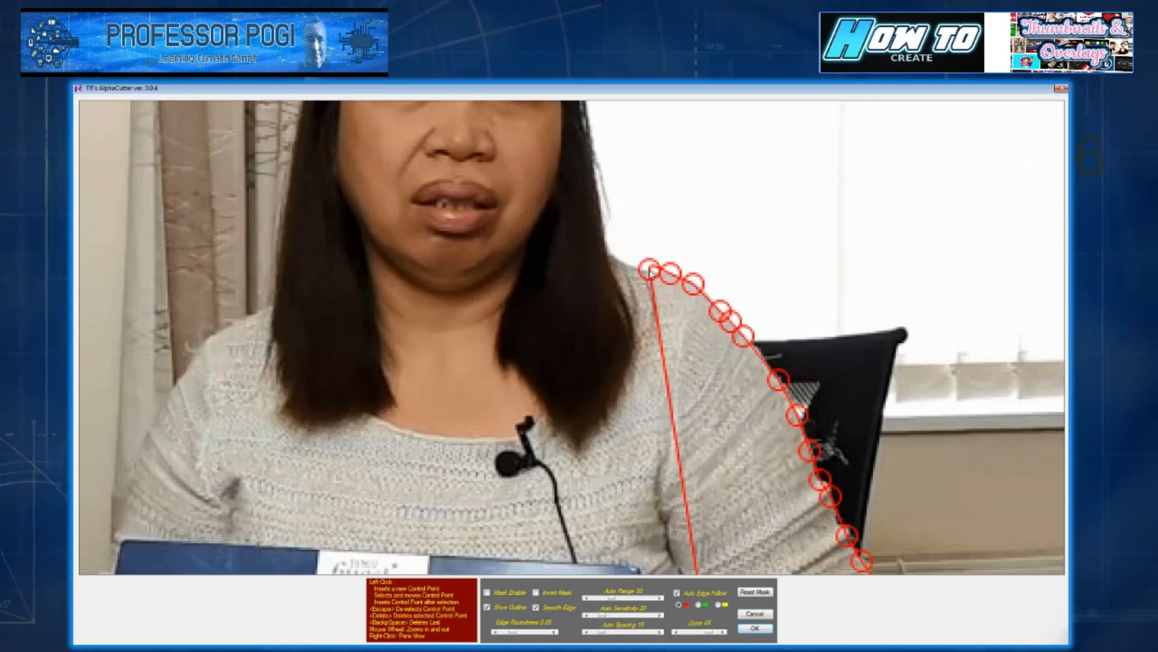
click(628, 263)
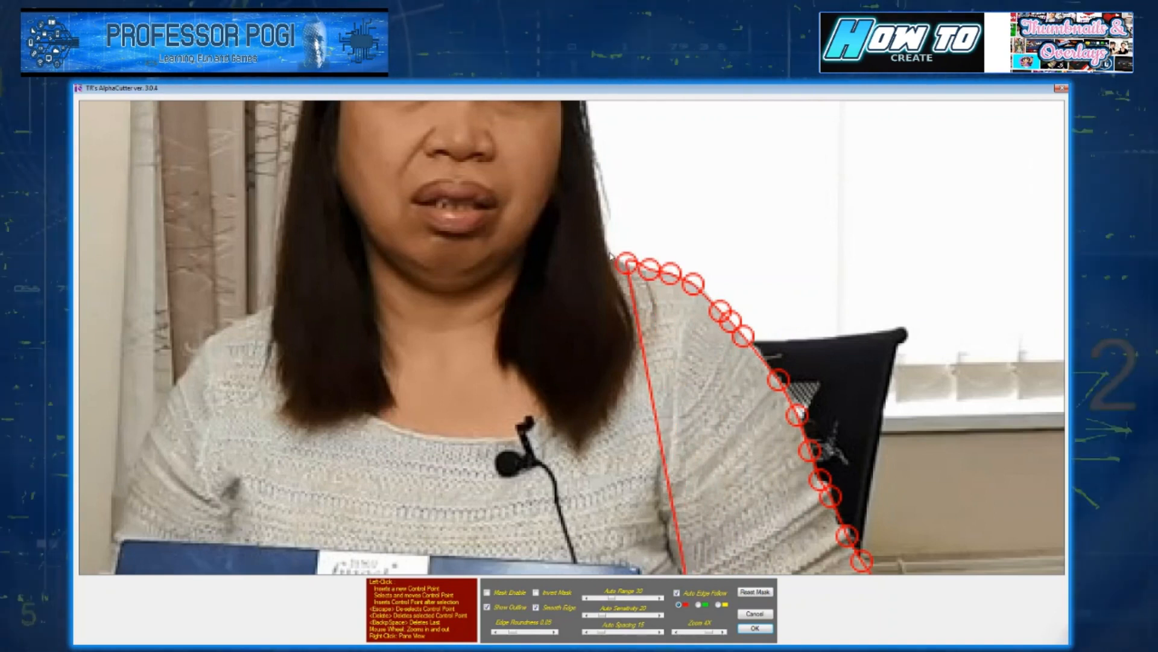
Trace the outer edge of the window-side hair with control points, from the shoulder up to just below the headband ear
drag(667, 227, 681, 429)
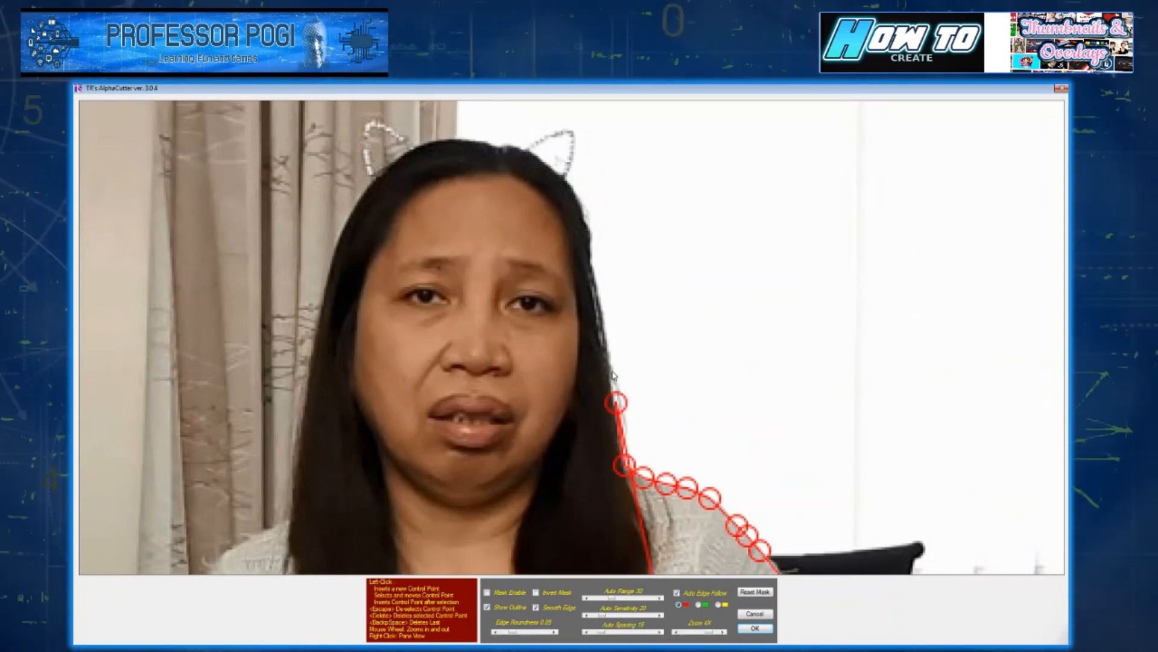
scroll(684, 342, up, 1)
scroll(684, 342, down, 3)
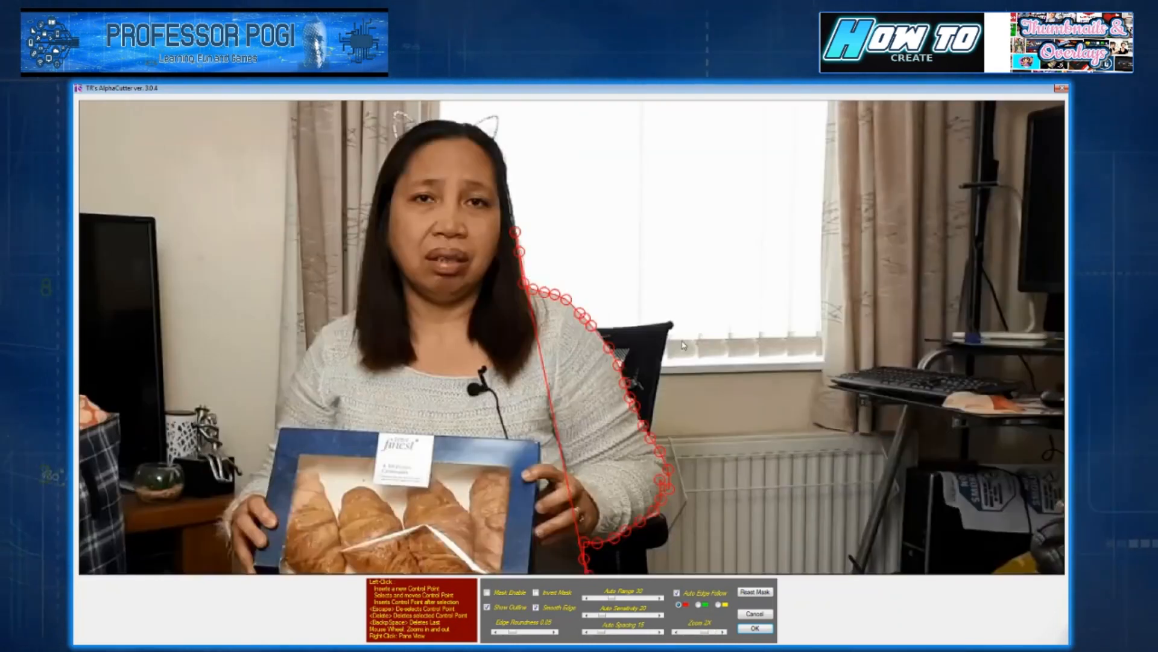
scroll(684, 345, up, 2)
scroll(684, 345, down, 1)
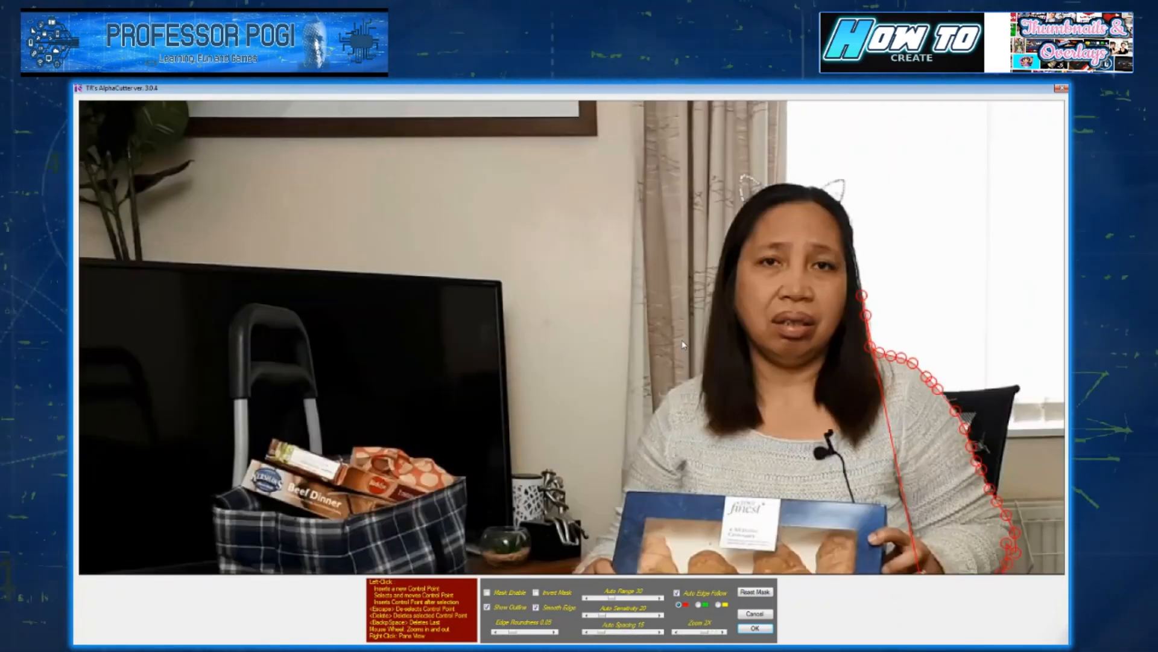
scroll(683, 341, up, 1)
scroll(686, 342, down, 1)
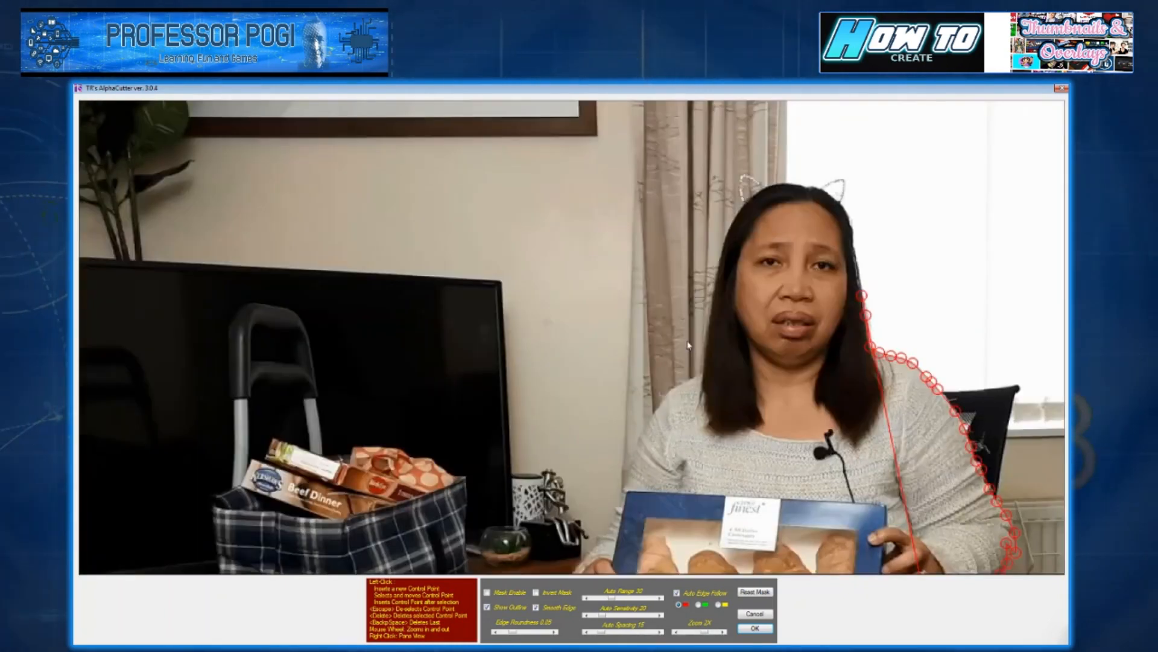
drag(687, 342, 593, 335)
scroll(593, 336, down, 1)
scroll(590, 338, up, 2)
drag(708, 370, 279, 355)
drag(836, 374, 778, 349)
click(772, 344)
click(764, 300)
click(759, 260)
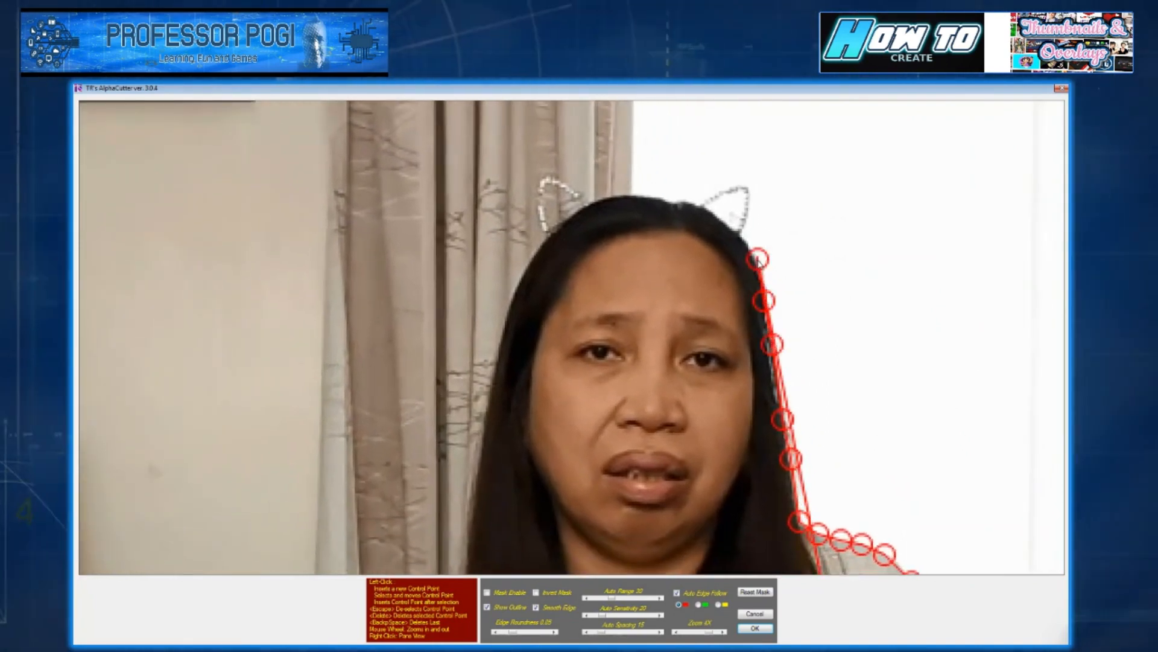
Continue the outline with control points over the top of the head, passing beneath both headband ears
click(739, 233)
click(715, 212)
click(694, 201)
click(671, 201)
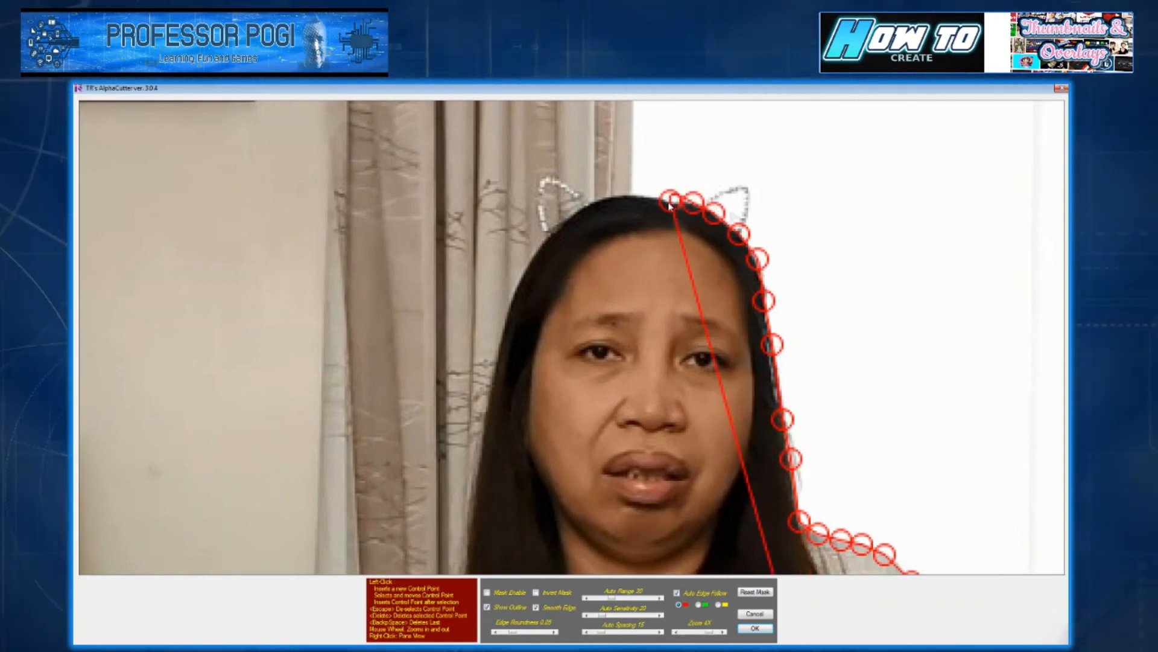
click(645, 193)
click(608, 195)
click(566, 217)
click(549, 245)
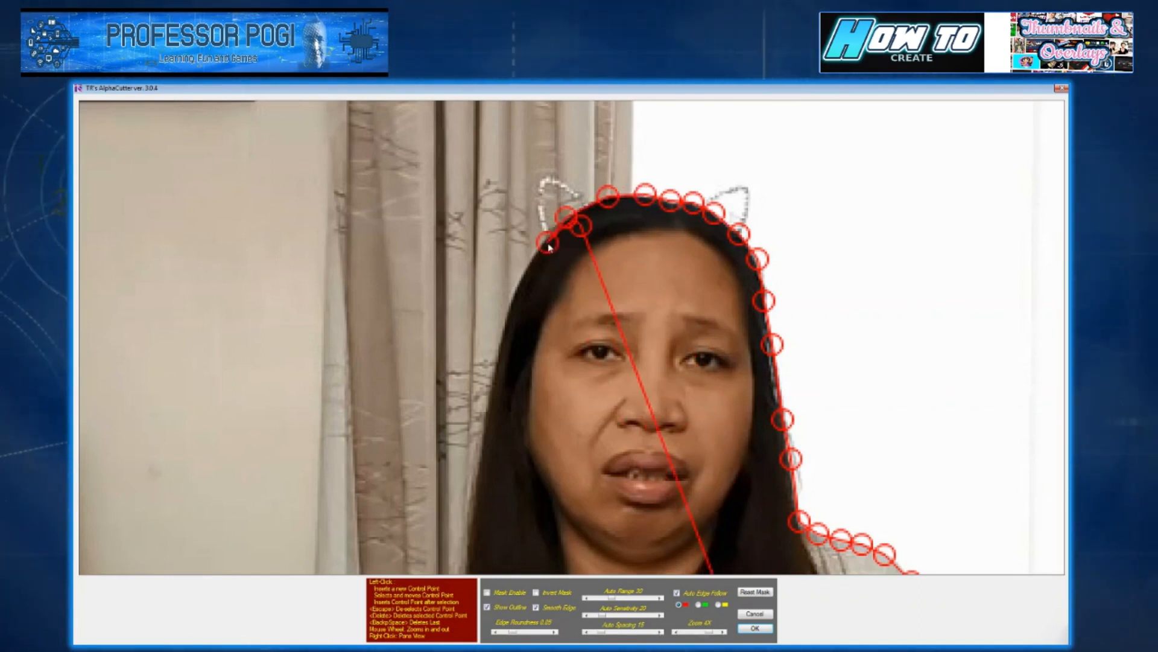
Trace down the curtain-side edge of the hair with control points and out along the top of the shoulder
click(518, 284)
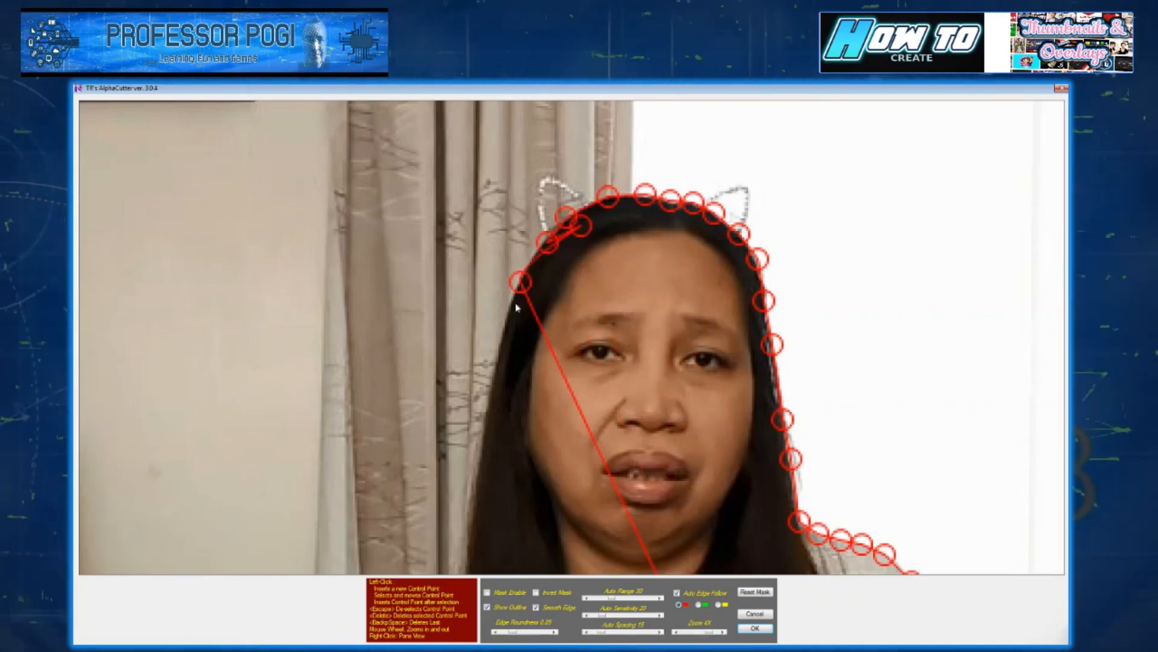
click(504, 333)
click(494, 391)
click(483, 473)
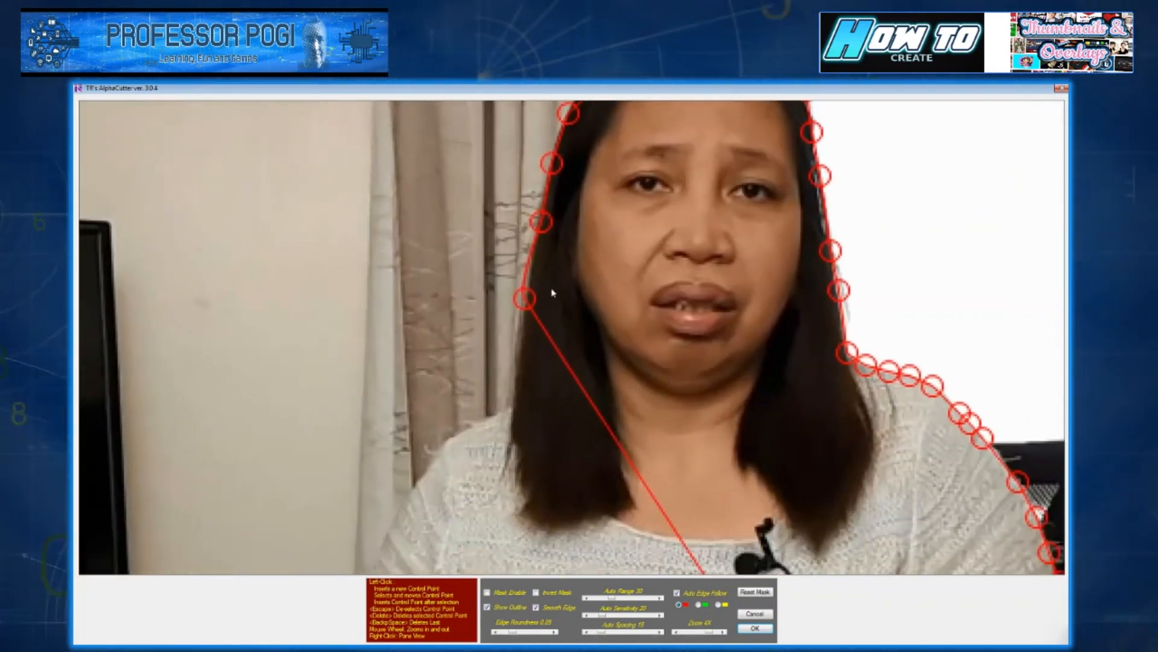
click(519, 370)
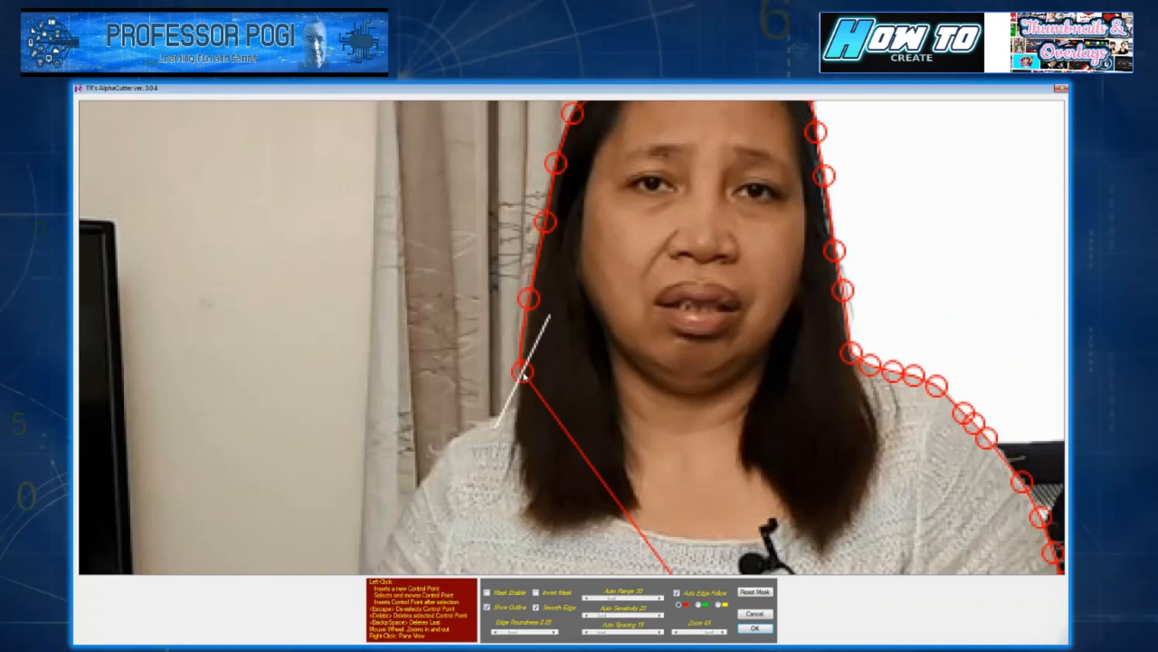
click(512, 408)
click(483, 424)
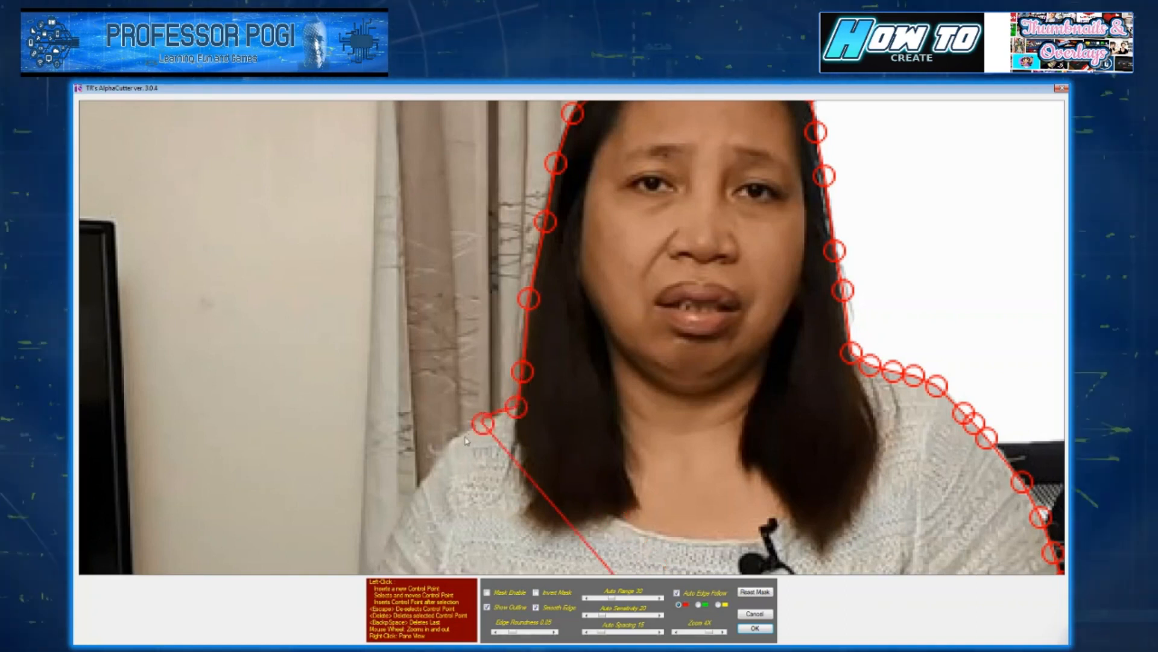
click(445, 447)
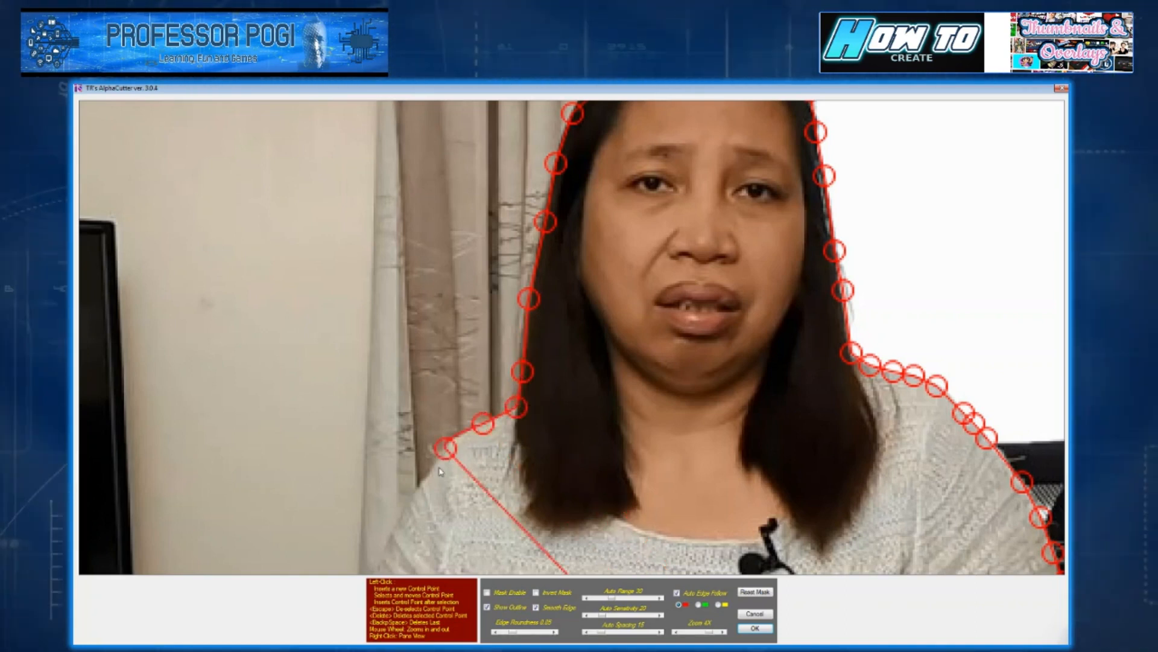
click(463, 489)
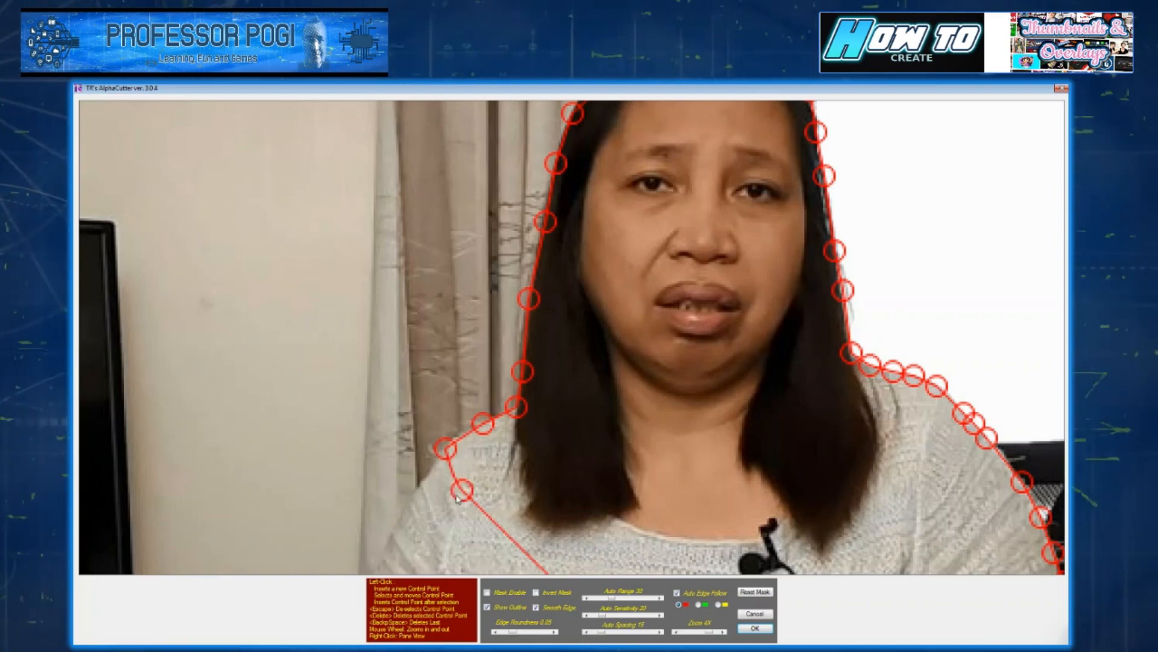
click(456, 495)
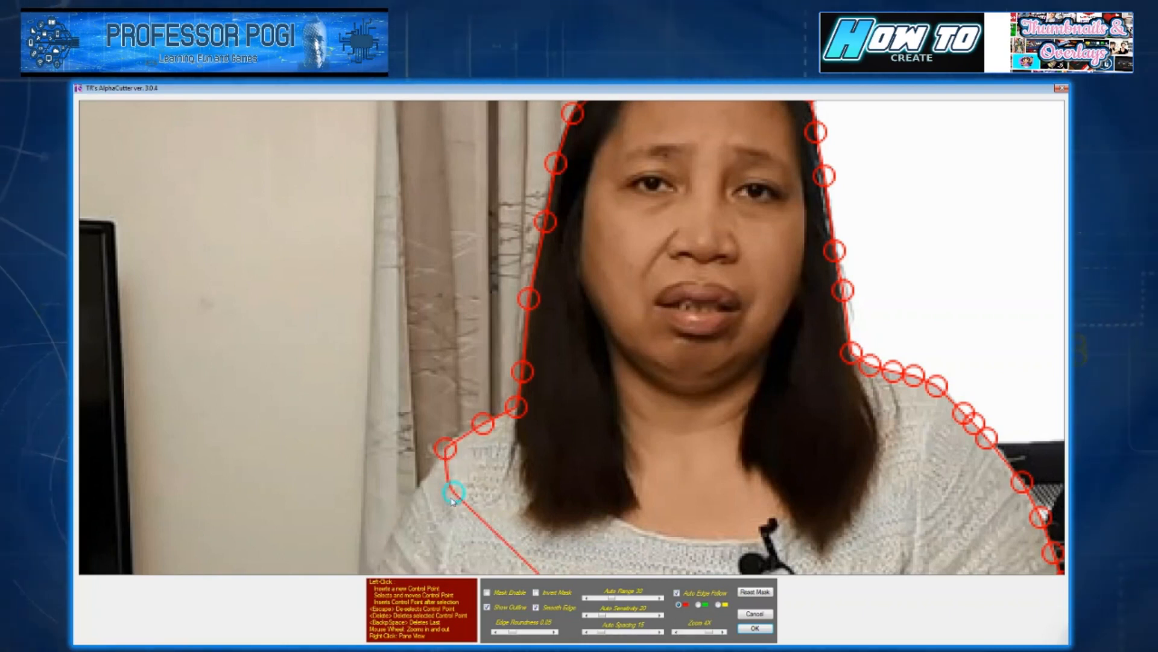
key(Delete)
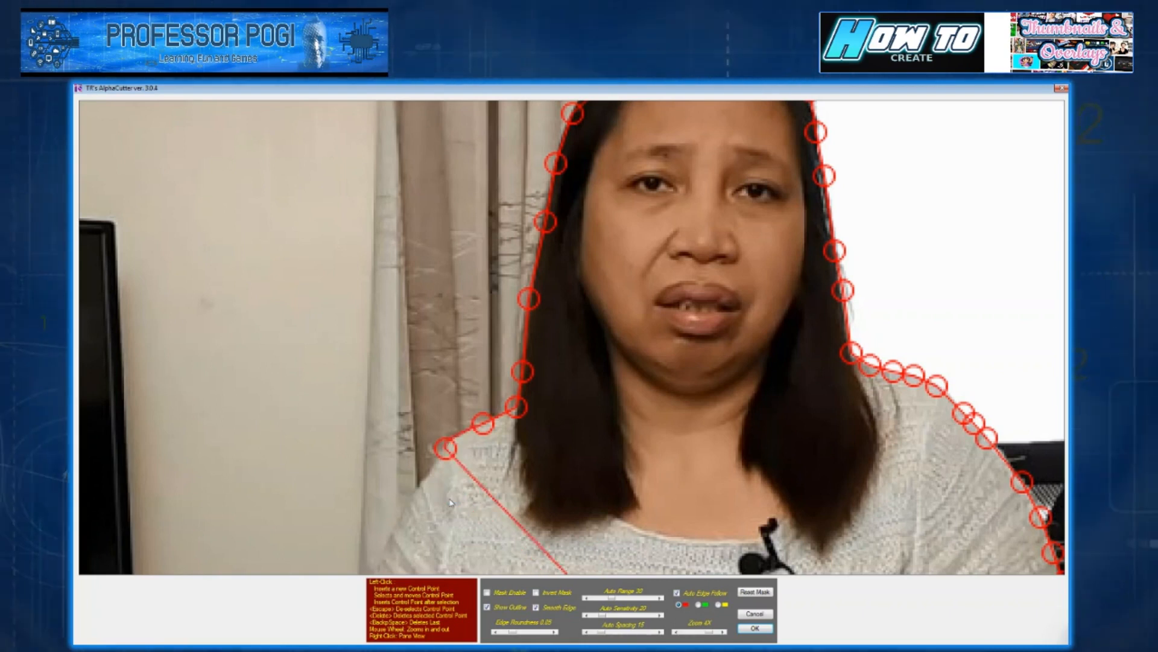
Extend the outline with control points down the outer edge of the curtain-side upper arm to the upper corner of the croissant box
click(420, 487)
click(399, 520)
drag(562, 427, 642, 225)
click(454, 375)
click(442, 423)
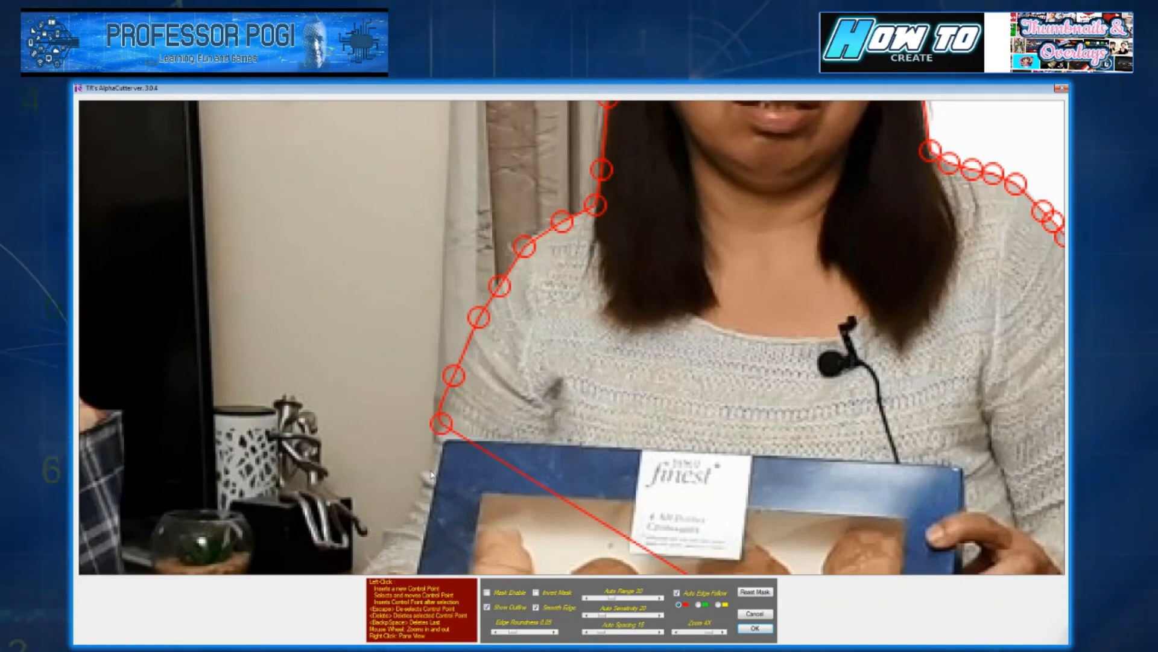
drag(432, 475, 470, 422)
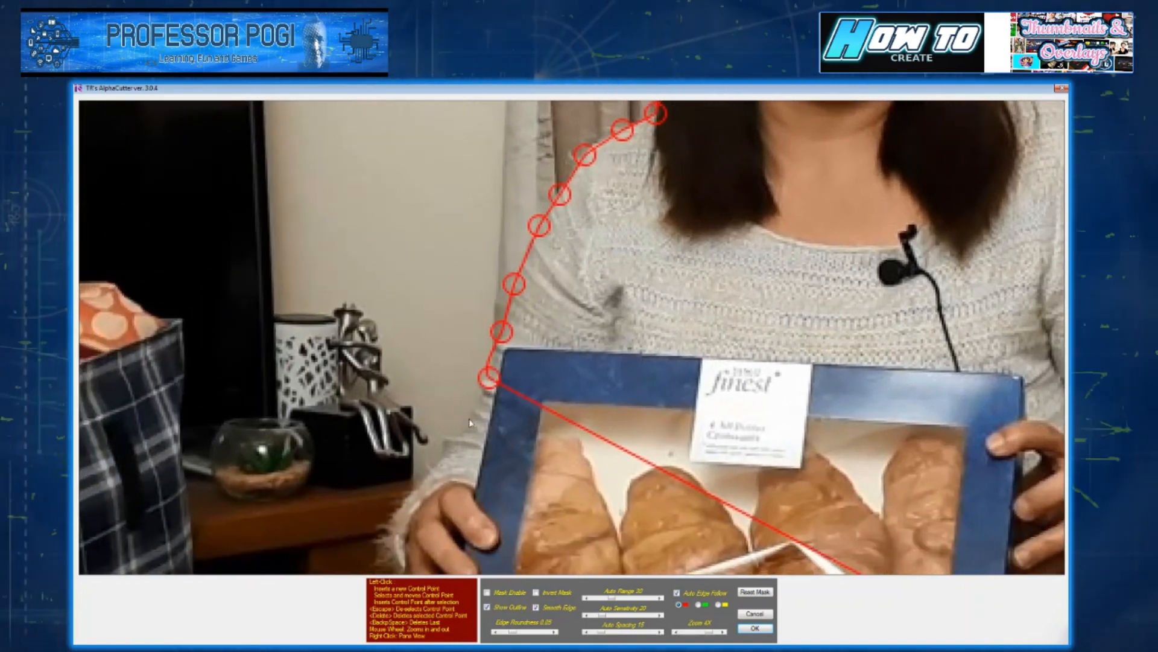
Trace the forearm sleeve beside the croissant box with control points, down towards the wrist
click(475, 413)
click(458, 439)
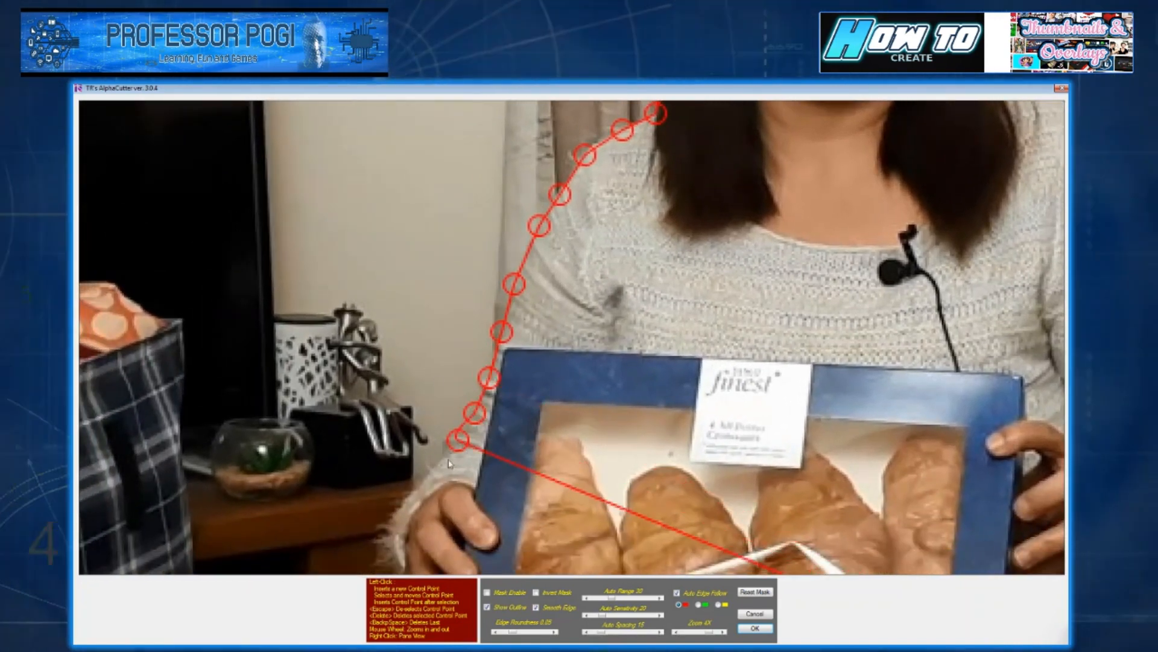
click(440, 464)
click(415, 490)
Outline the fluffy sleeve cuff beside the hand with control points, down to its lower edge
drag(465, 440, 525, 357)
click(458, 421)
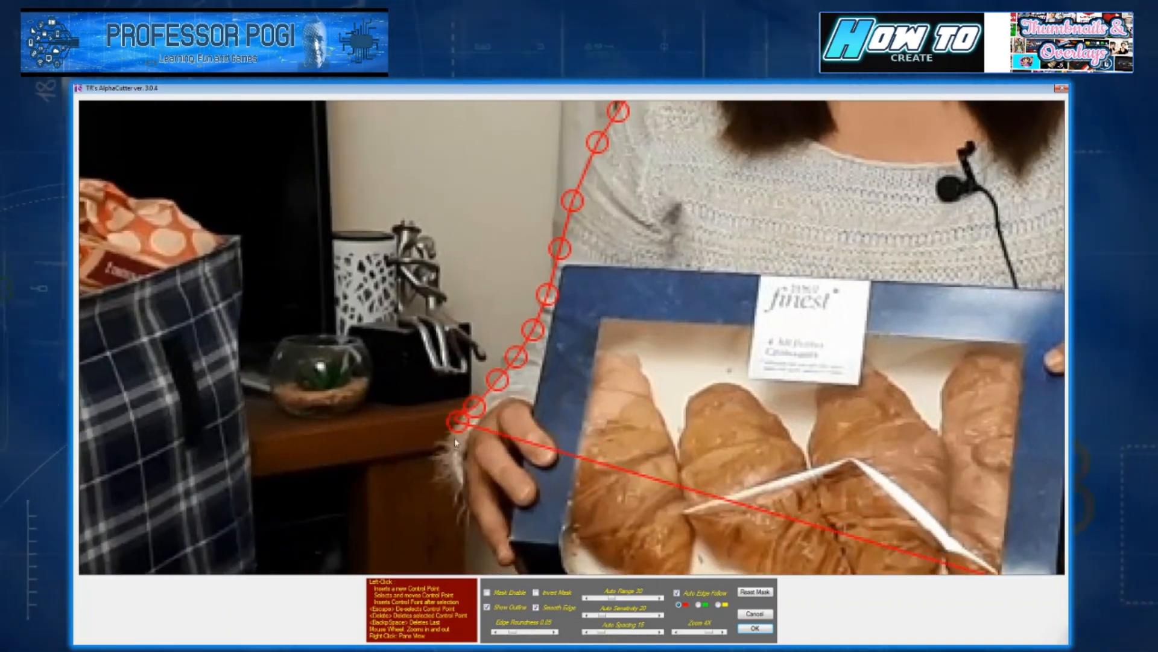
click(449, 448)
click(454, 475)
drag(456, 480, 529, 389)
click(519, 408)
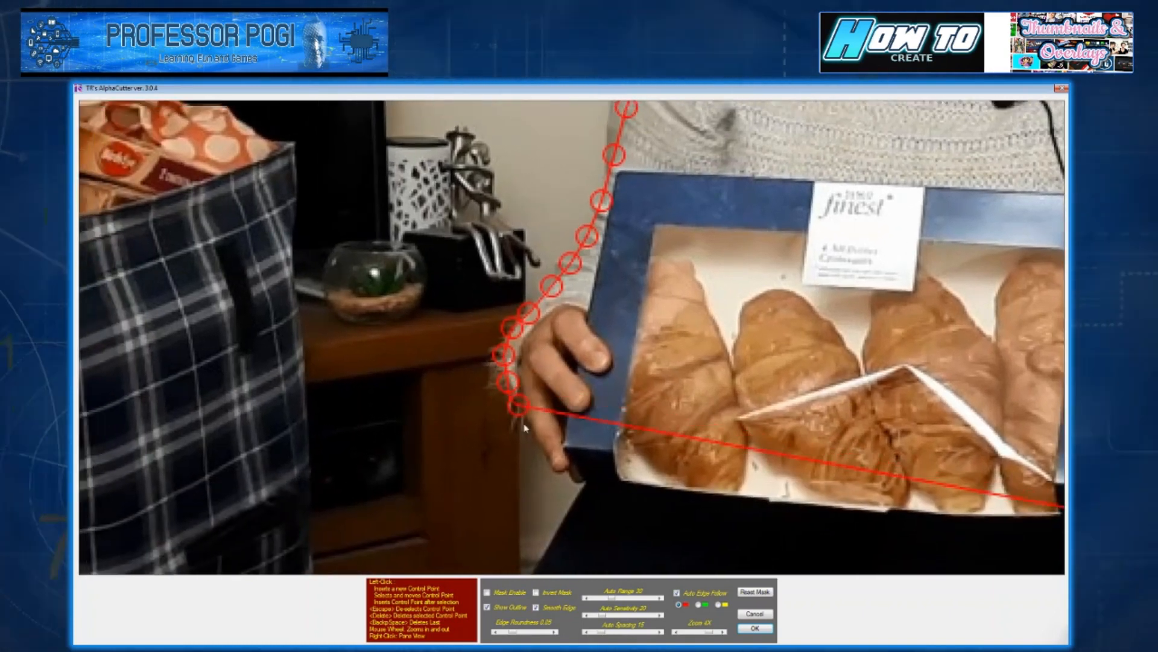
Trace the underside of the hand and fingertips with control points to the lower corner of the croissant box
click(531, 430)
click(546, 455)
click(555, 473)
click(567, 475)
click(581, 484)
Finish the outline with control points along the edge of the lap below the box, and apply the cutout
drag(578, 523, 631, 418)
click(620, 411)
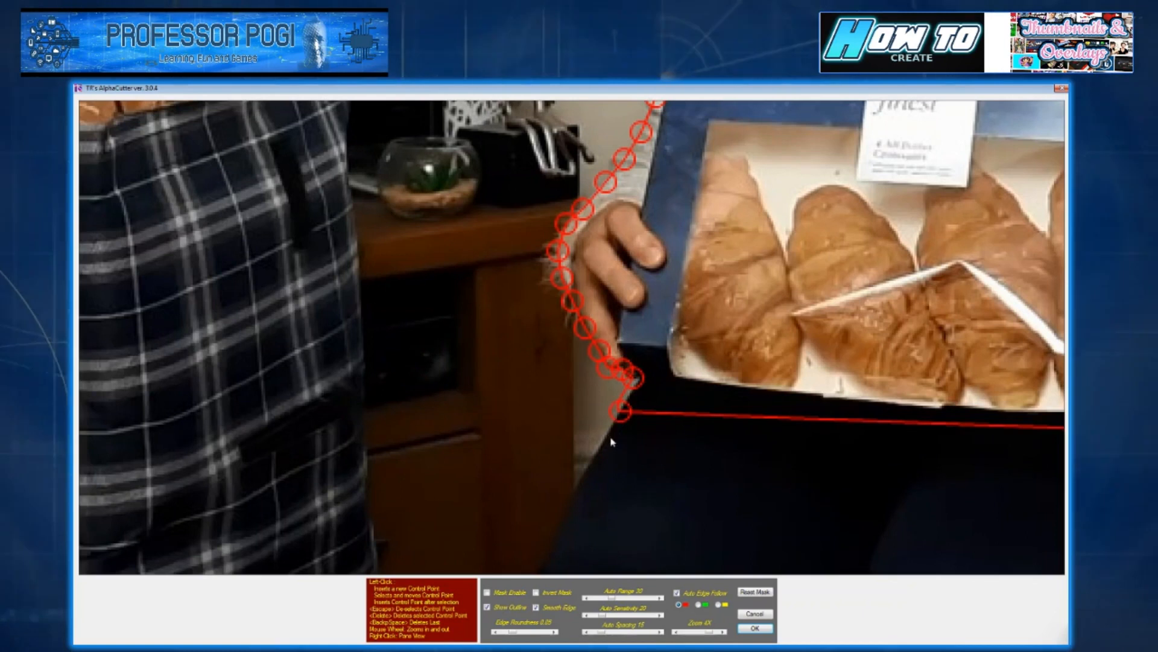
click(603, 442)
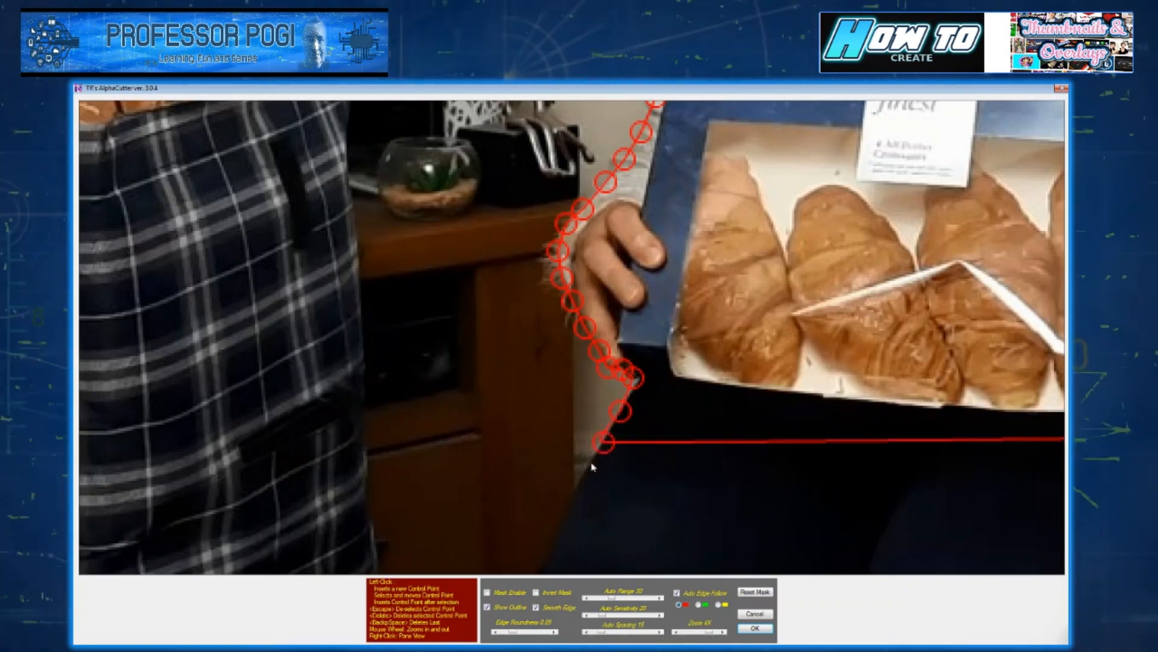
drag(820, 332, 588, 264)
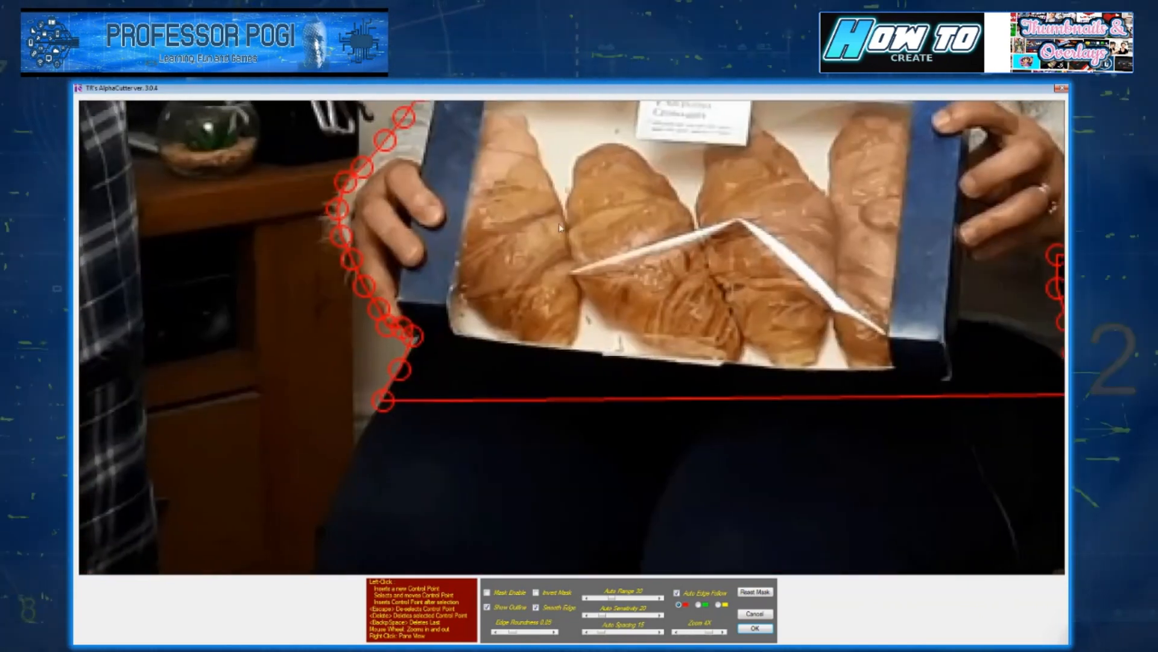
scroll(693, 234, up, 1)
scroll(694, 234, down, 3)
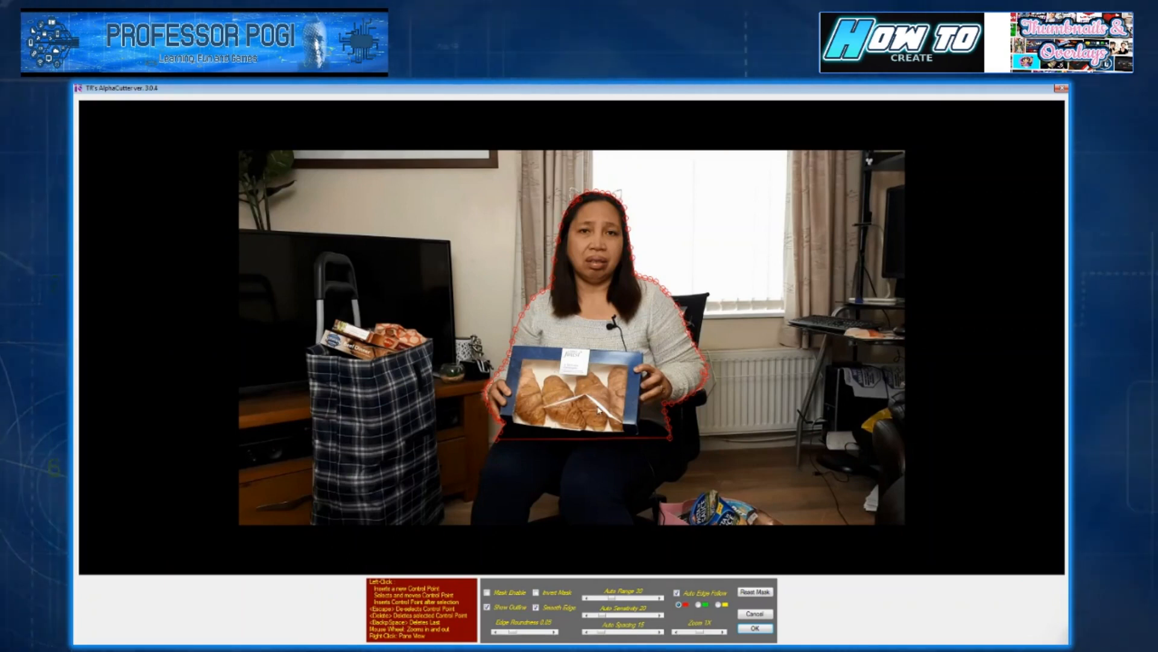
click(755, 630)
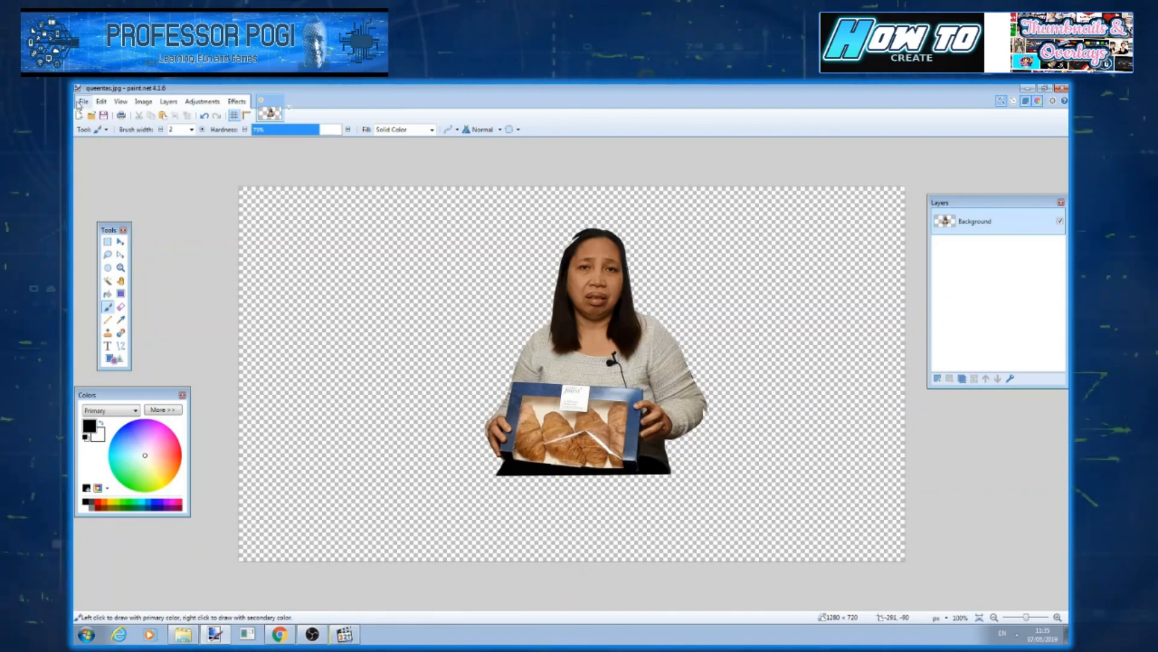
Switch to Chrome and examine the Google Images results for copyright-free supermarket interiors for a suitable background
click(277, 634)
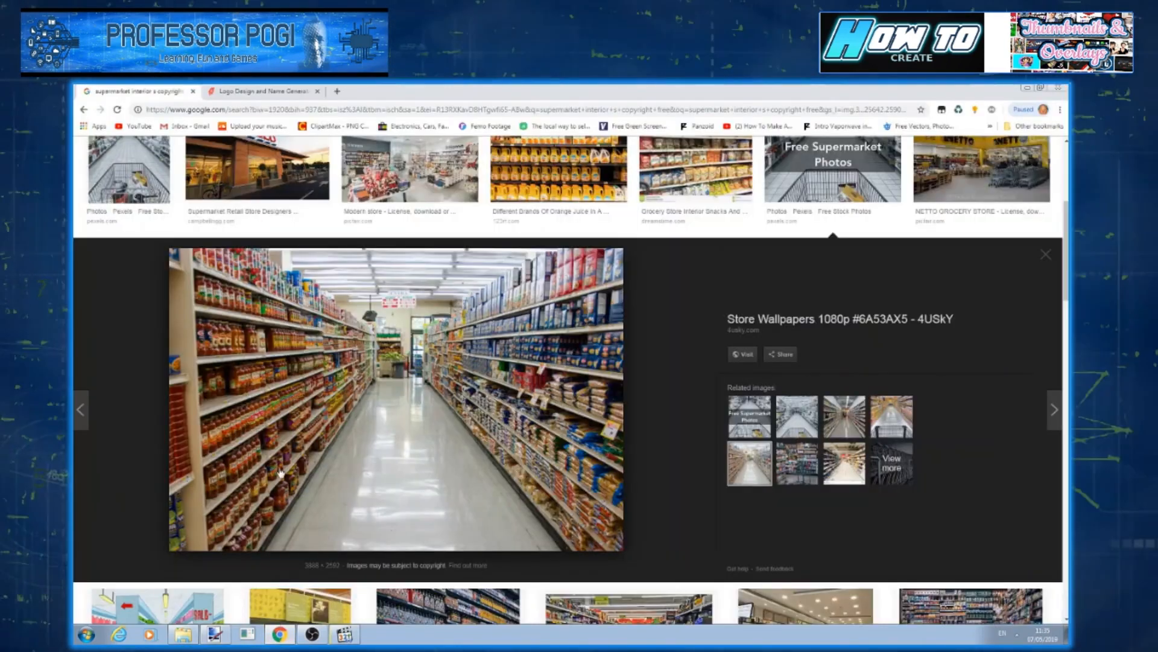
scroll(214, 329, up, 5)
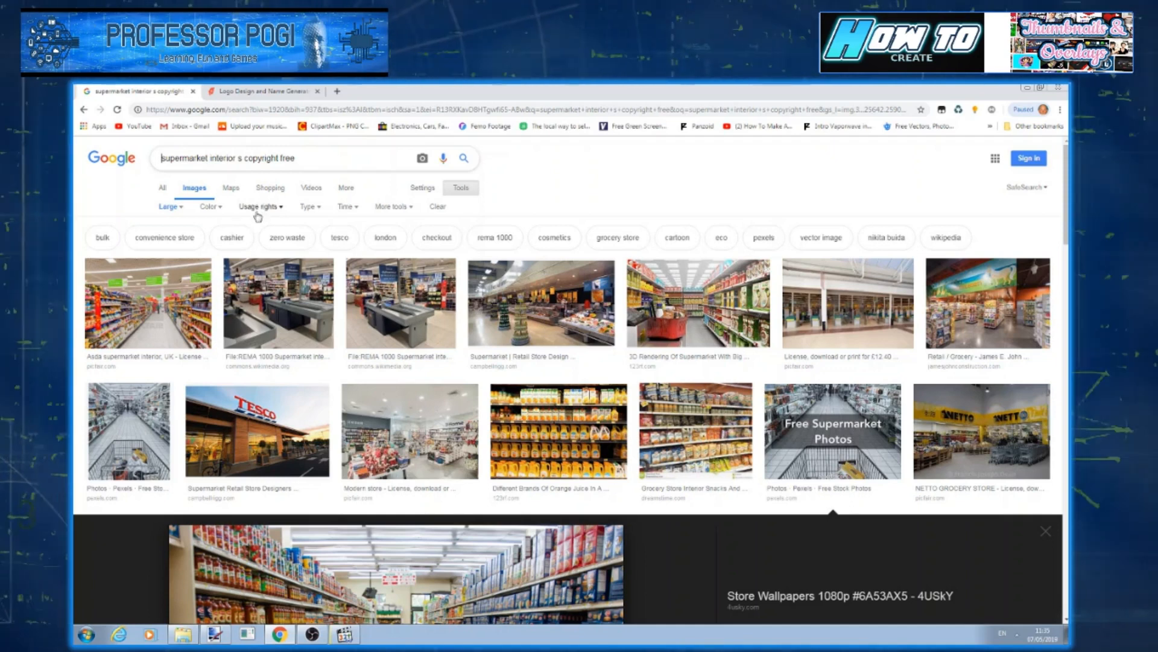
scroll(261, 265, down, 3)
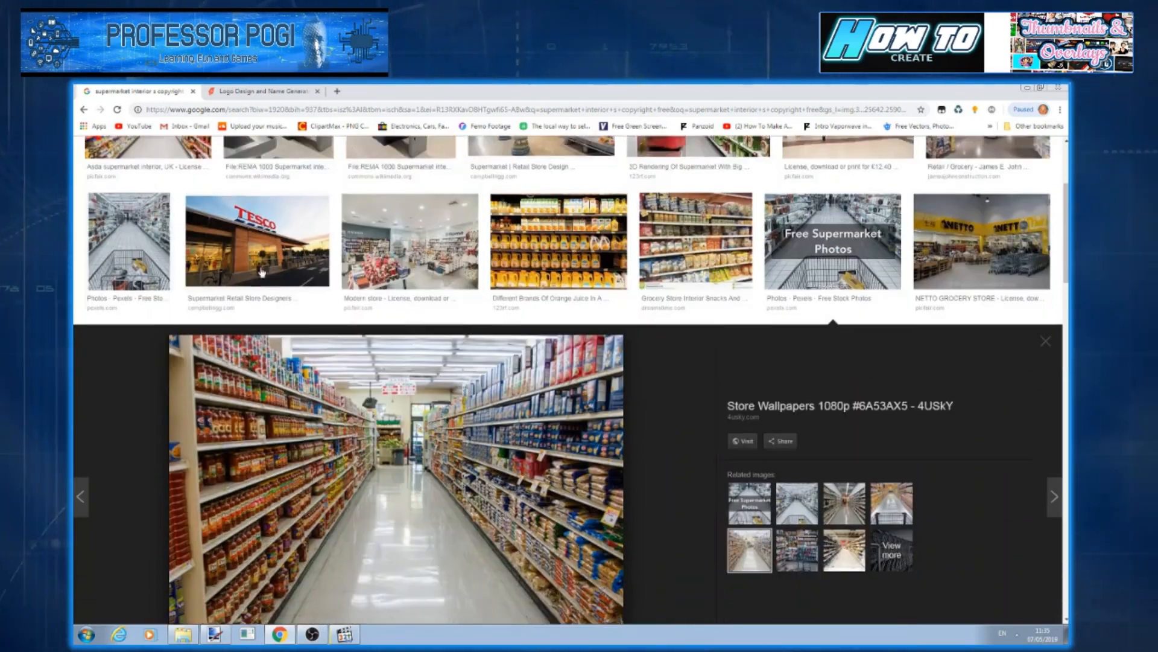
scroll(260, 271, down, 7)
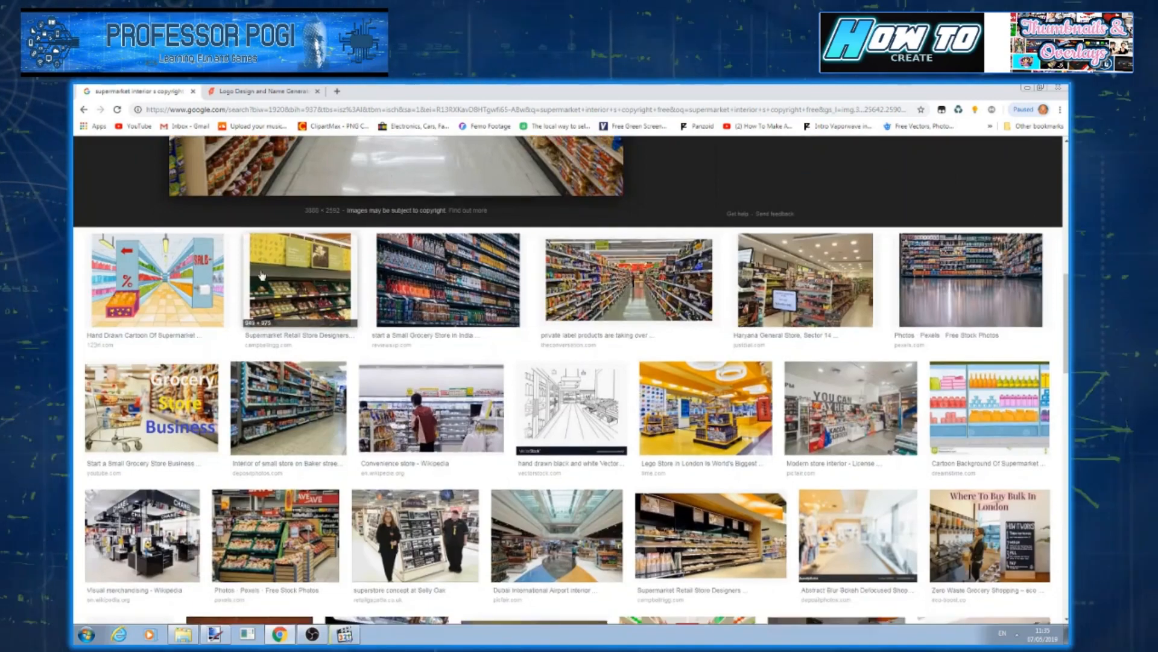
scroll(261, 274, down, 10)
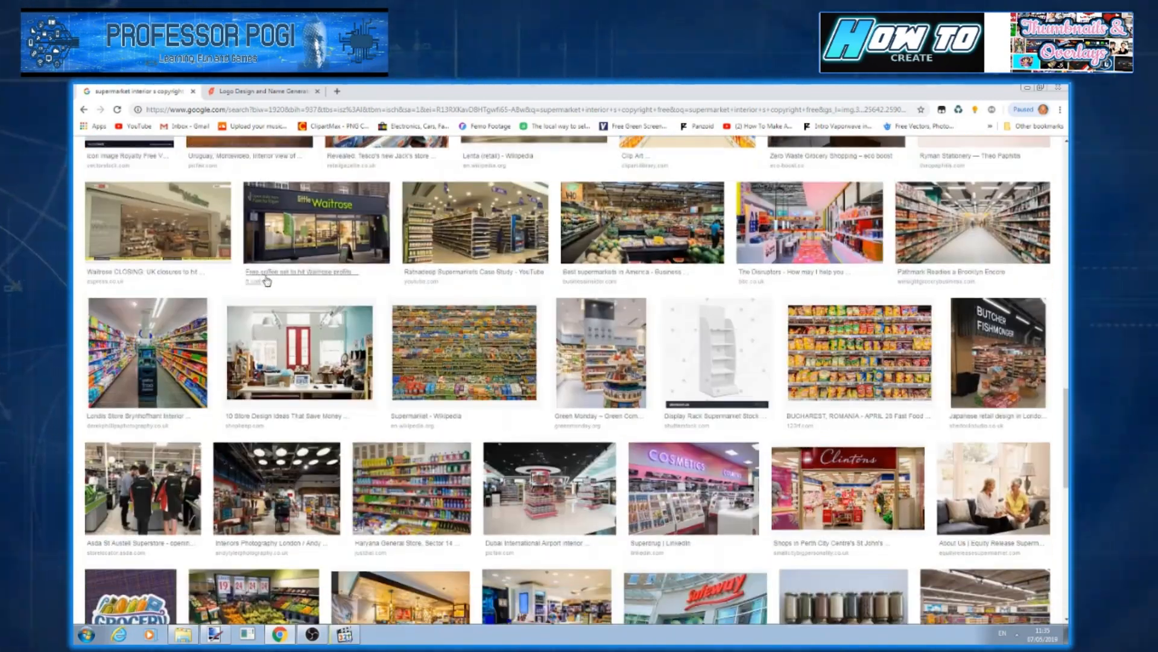
scroll(266, 281, down, 15)
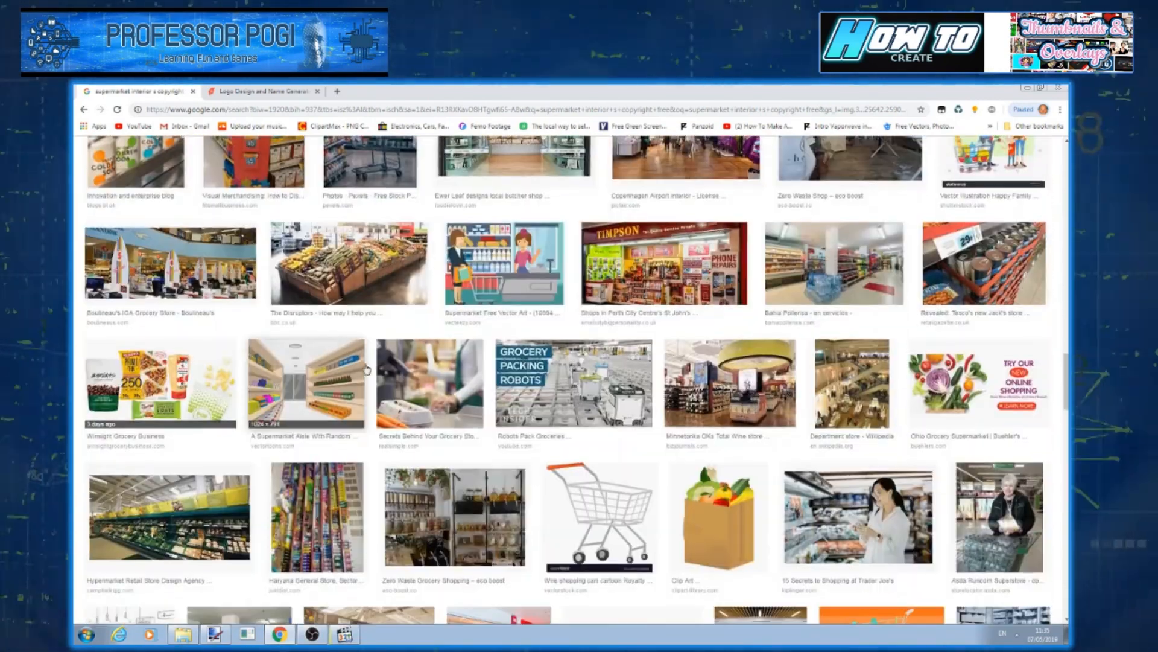
scroll(366, 369, down, 4)
scroll(357, 364, up, 2)
scroll(356, 368, up, 15)
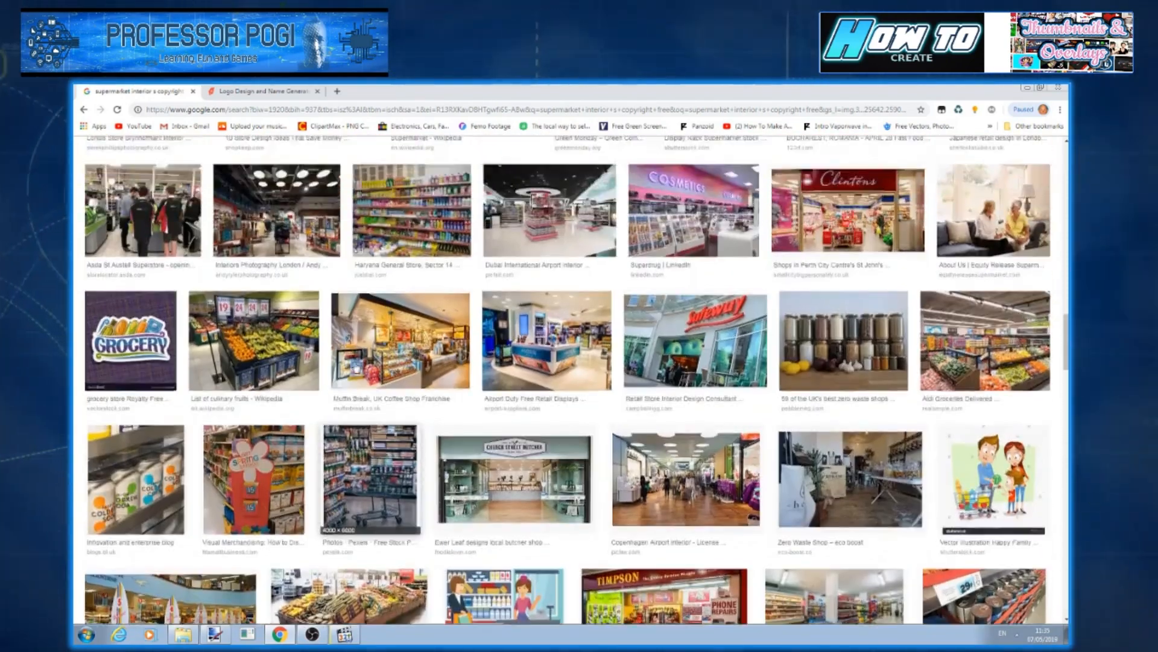
Return to the enlarged supermarket aisle photo with the shiny floor in the image results and copy the image
scroll(356, 366, up, 7)
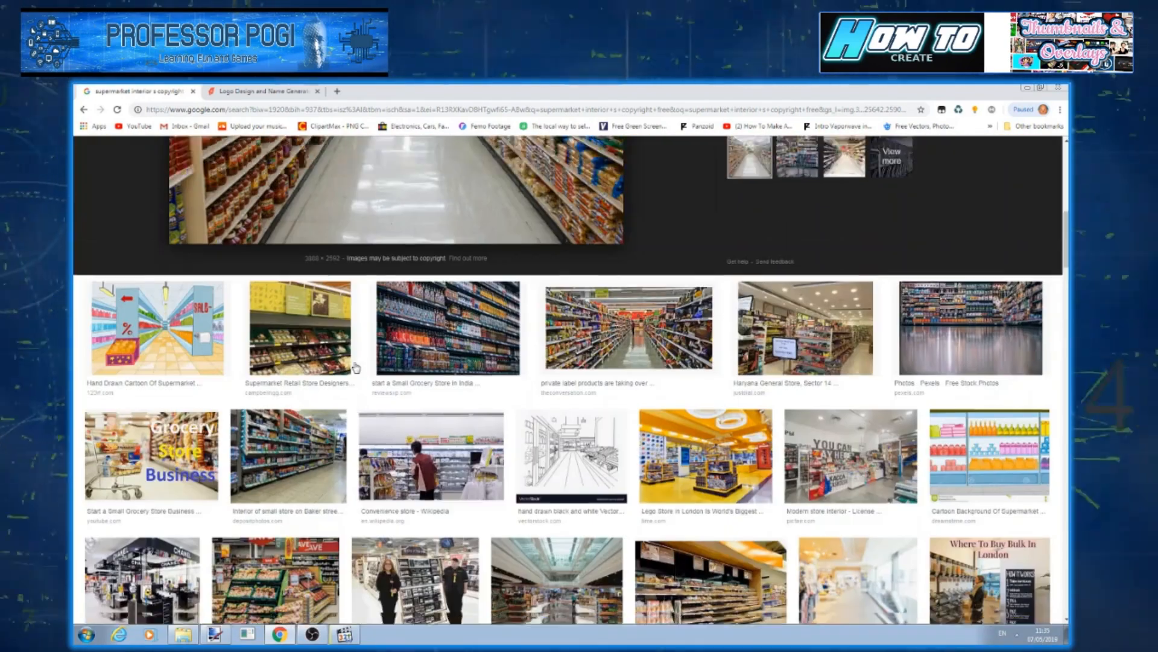
scroll(387, 406, down, 2)
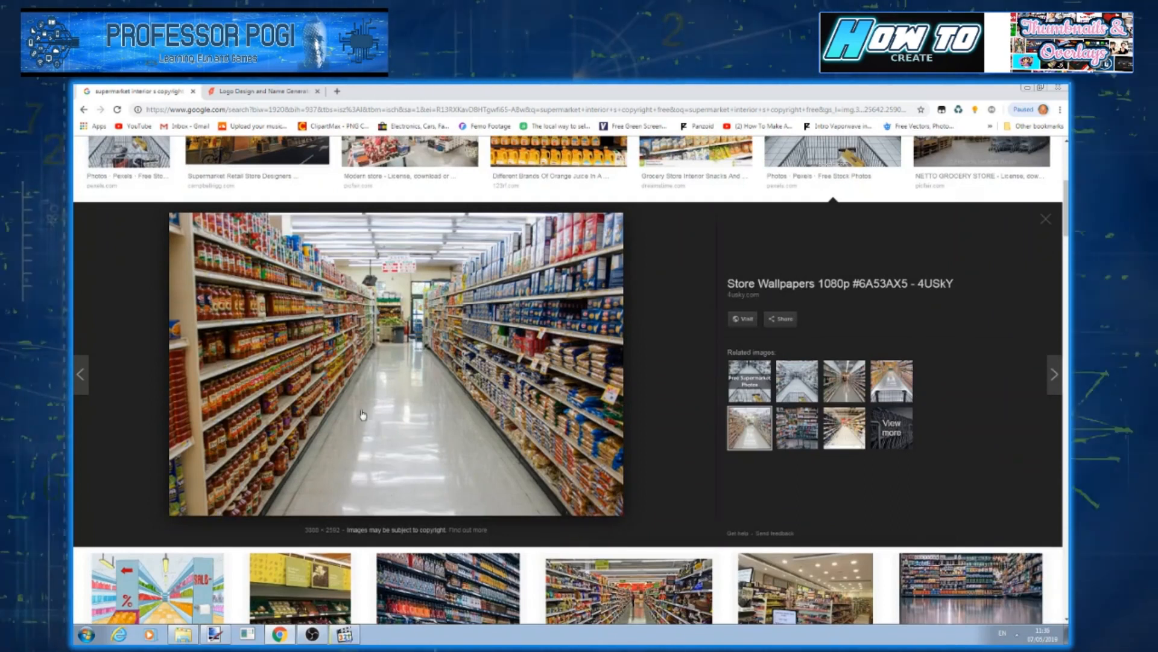
right_click(412, 393)
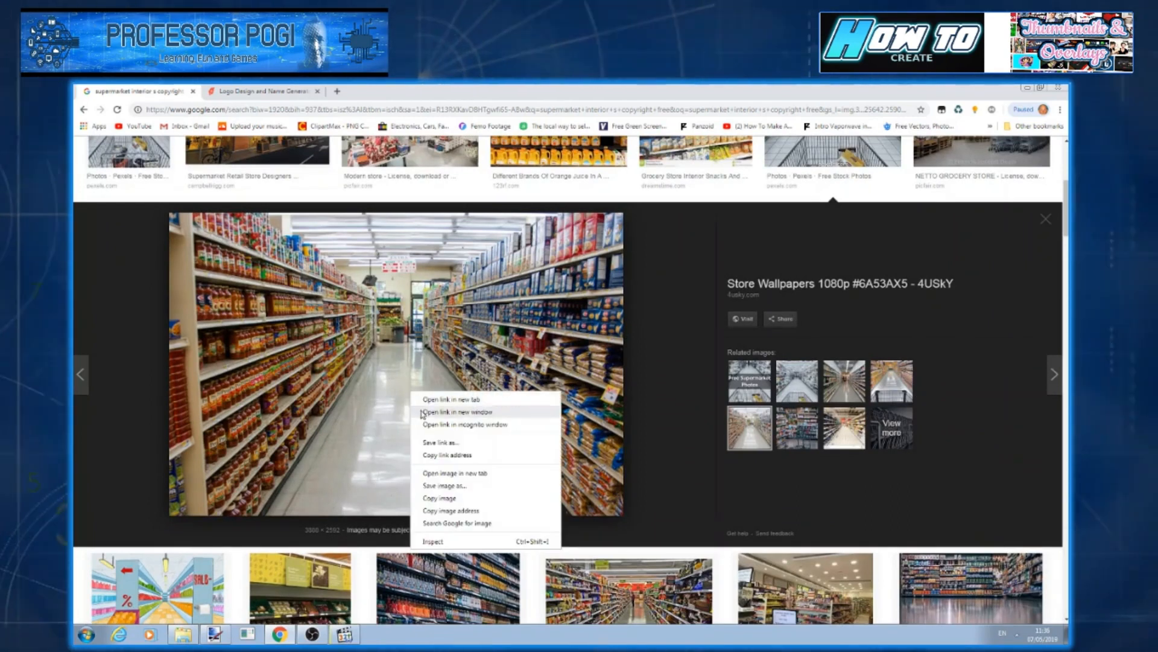
click(454, 498)
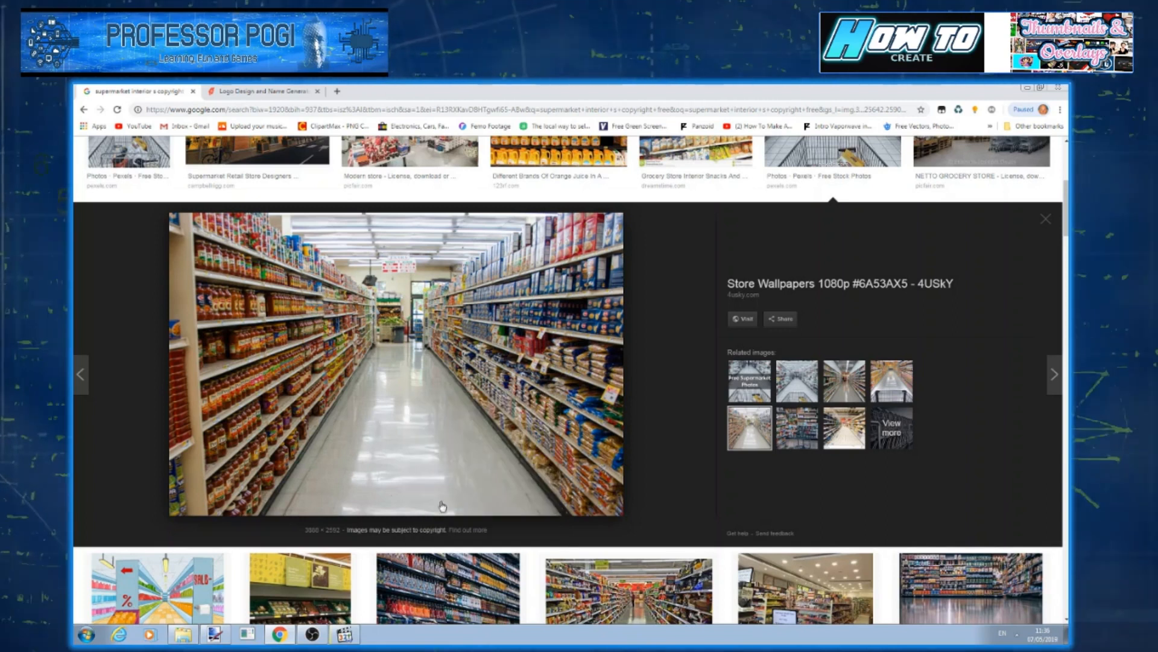
Switch to paint.net and paste the copied supermarket aisle photo into a new image
click(215, 634)
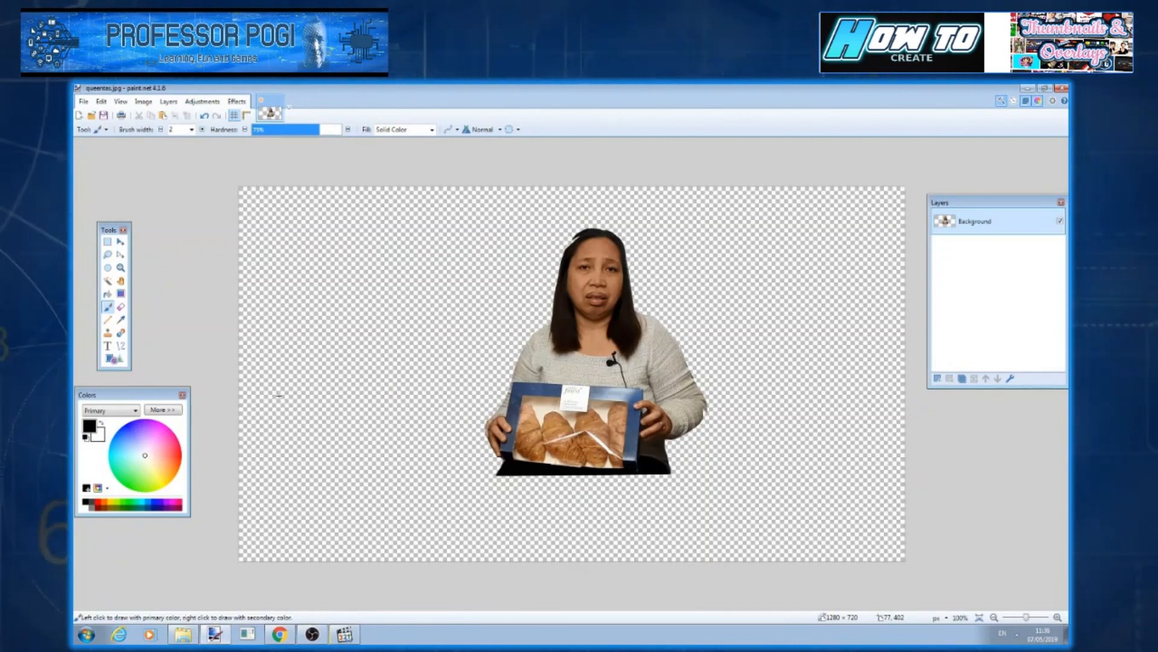
click(102, 101)
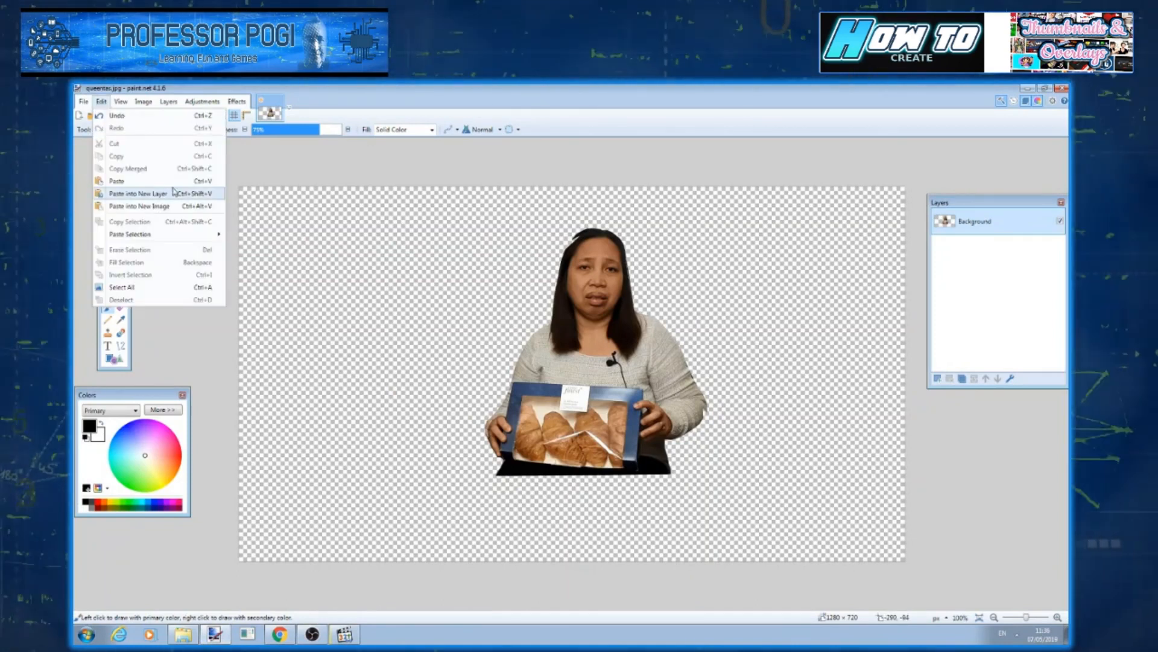
mouse_move(202, 235)
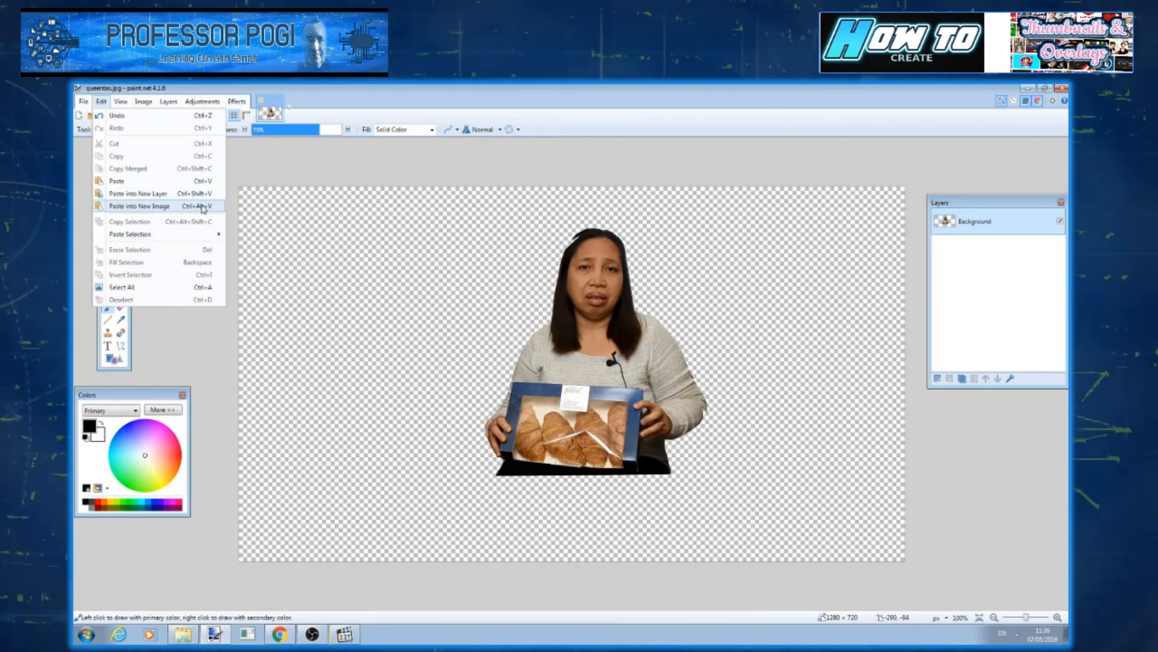
click(204, 207)
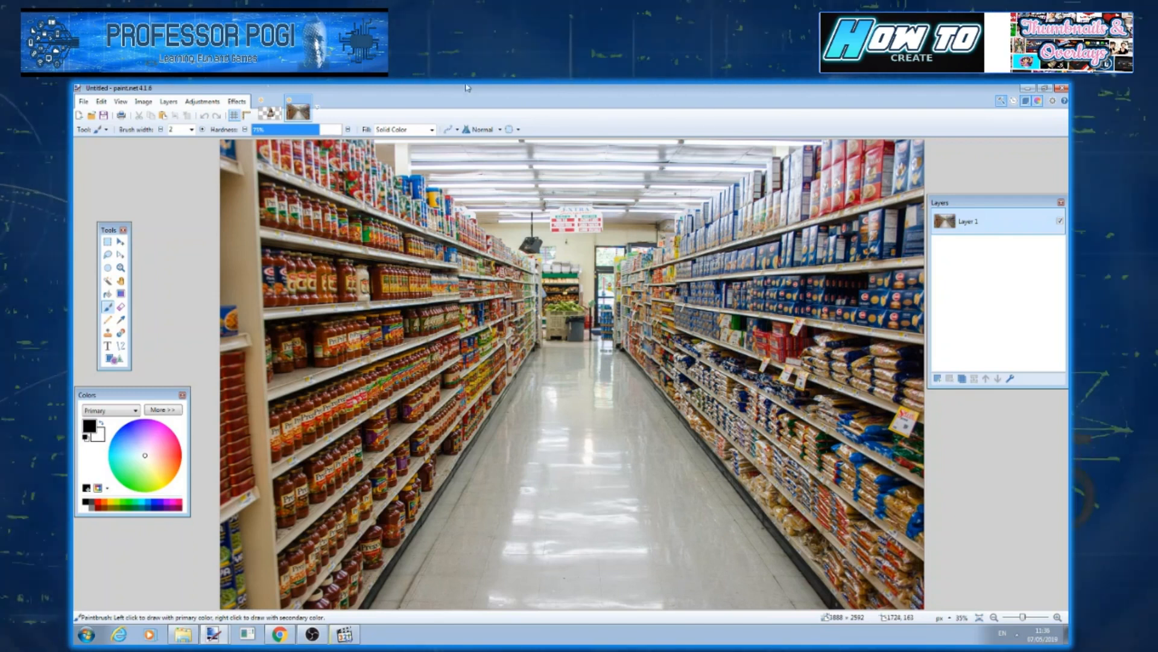
Resize the supermarket image to a width of 1280 pixels with the aspect ratio maintained
click(102, 101)
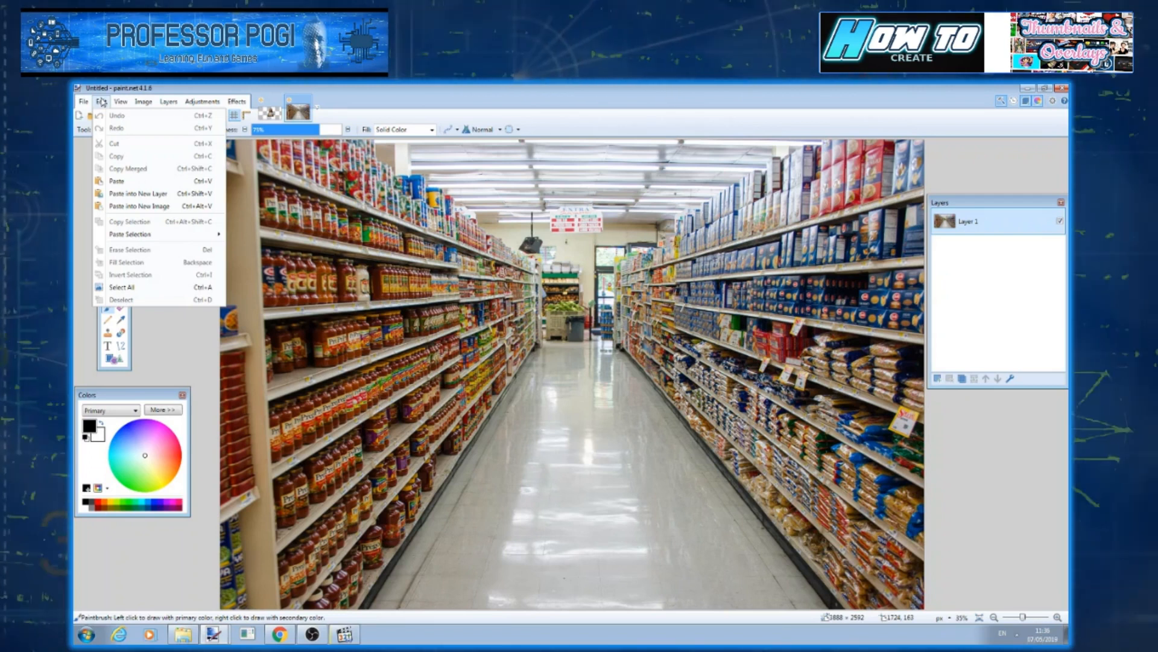
mouse_move(143, 101)
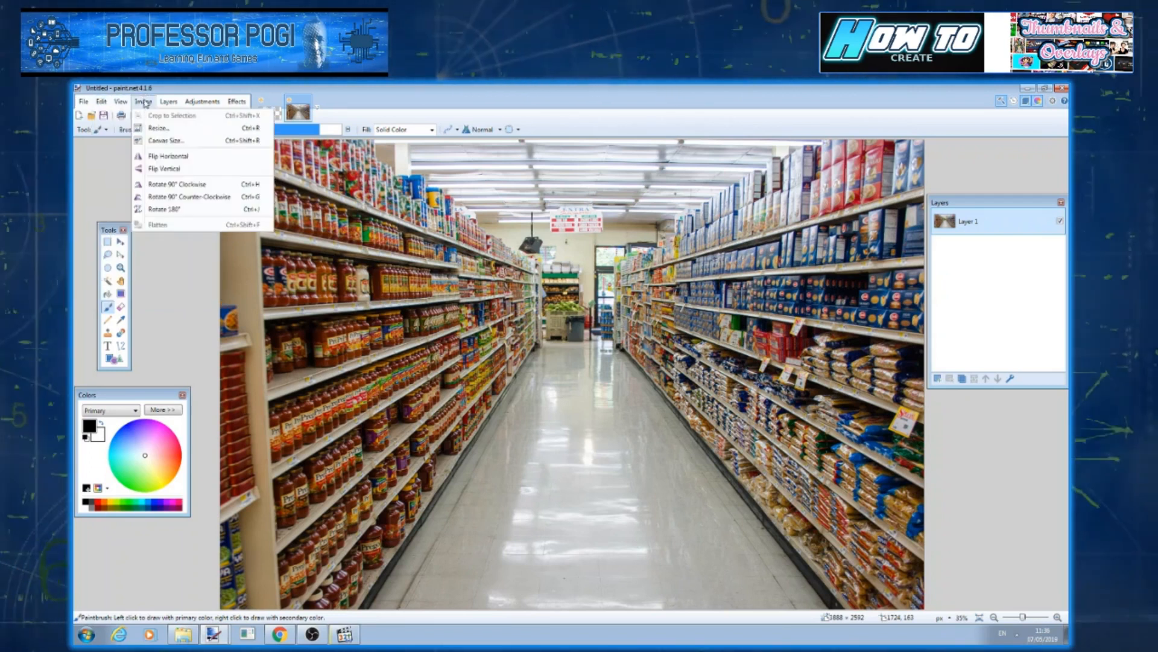
click(164, 128)
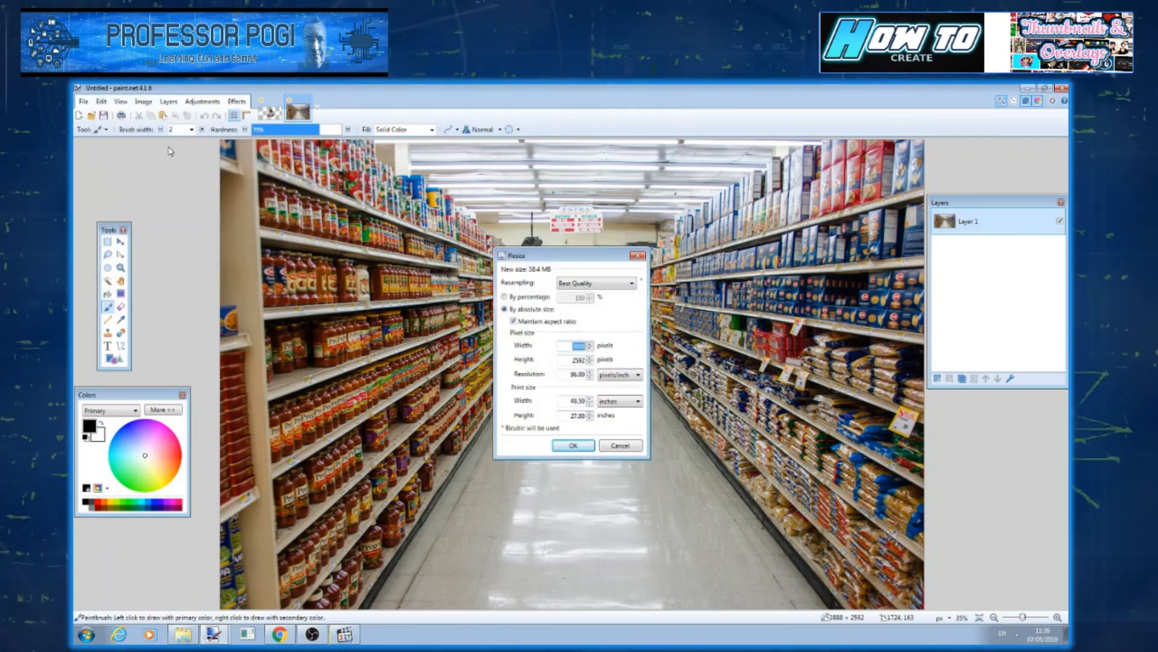
text(1080)
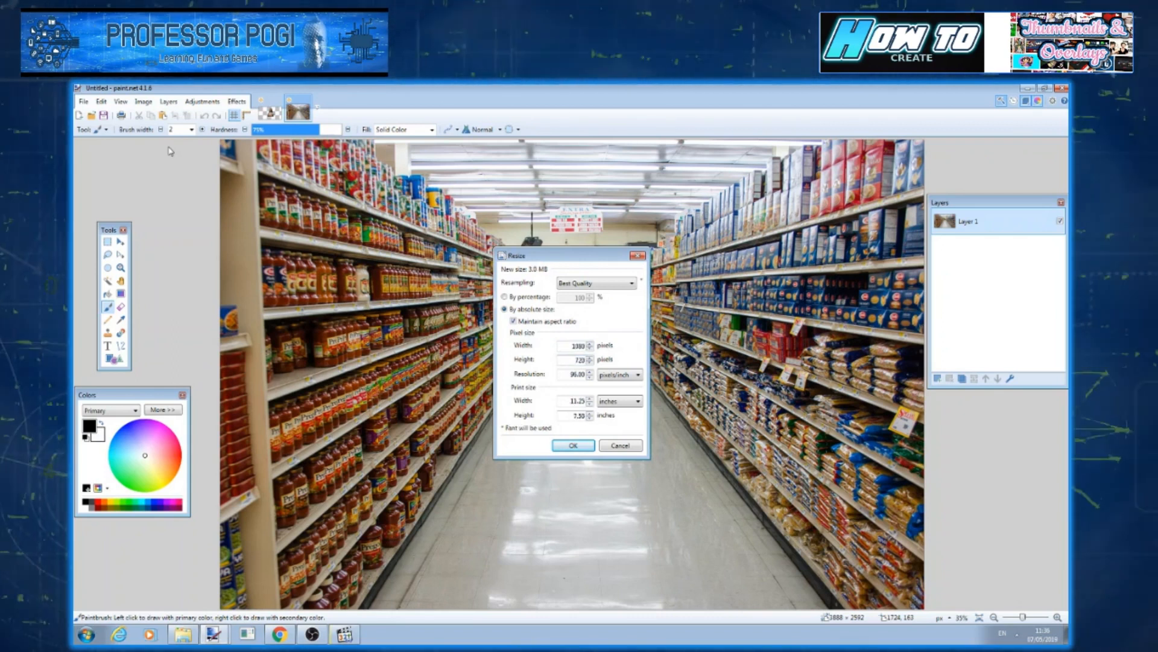
key(ctrl+a)
text(12)
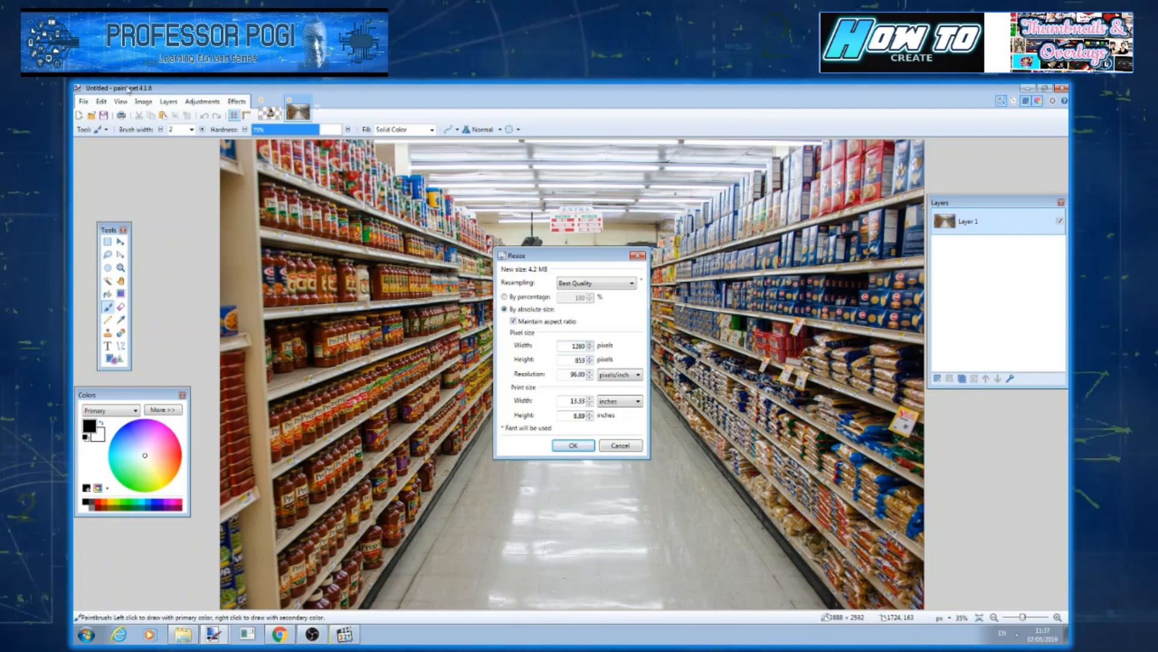
click(562, 446)
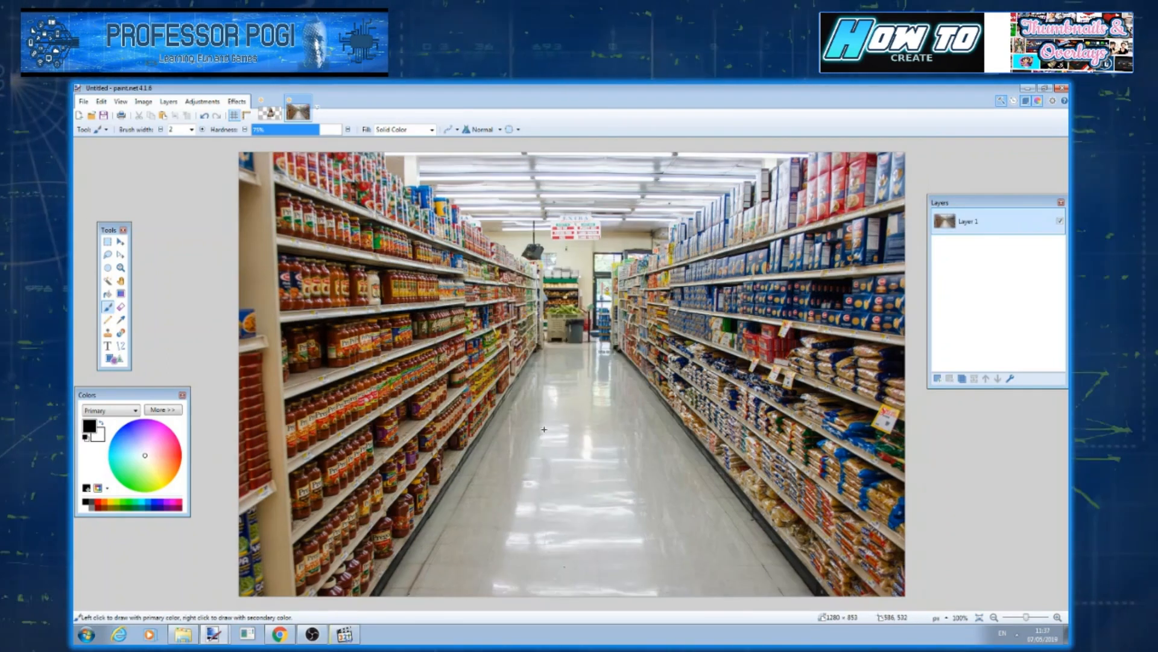
Set the supermarket image's canvas size to 1280 × 720 pixels with the anchor in the middle
click(144, 103)
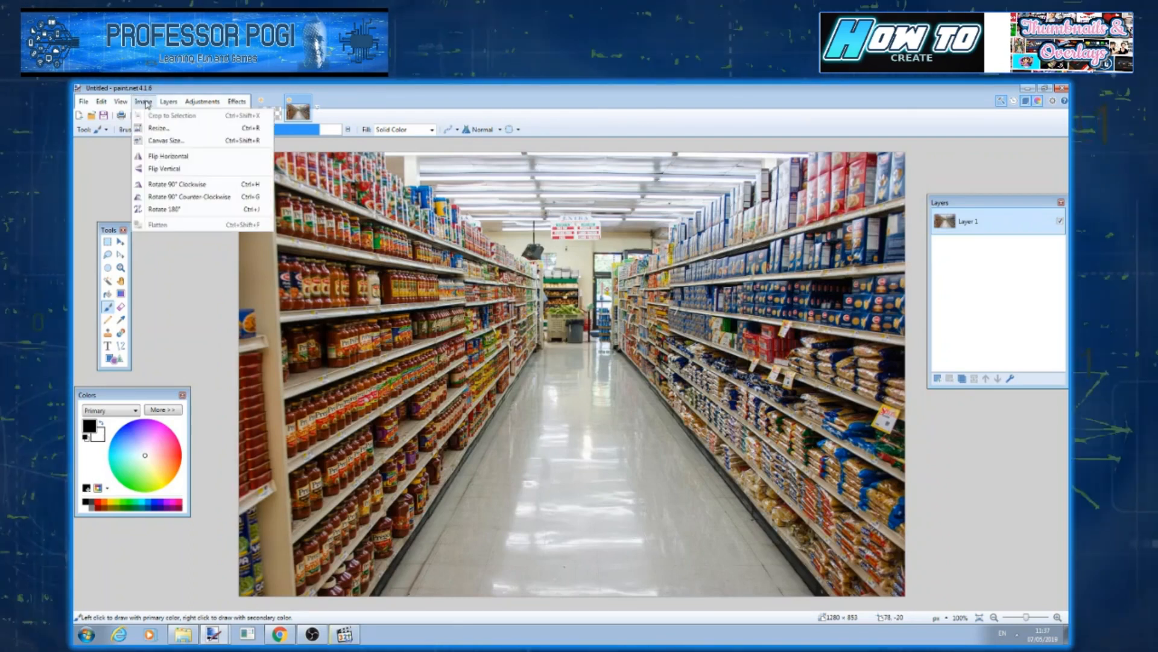
click(173, 140)
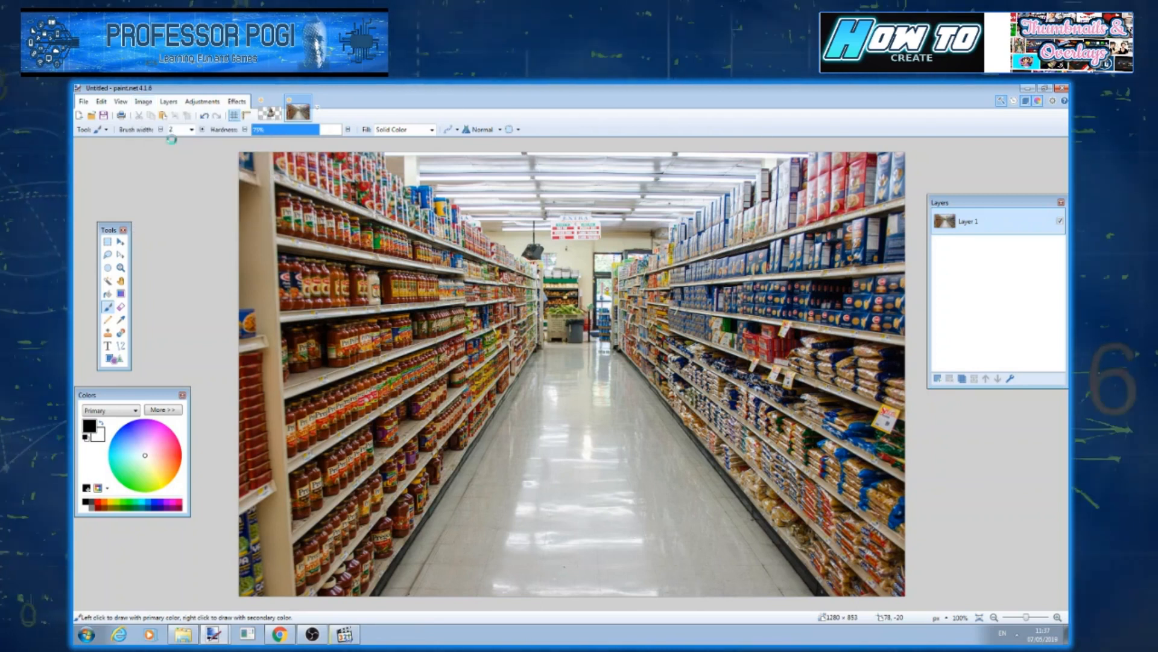
drag(571, 333, 588, 334)
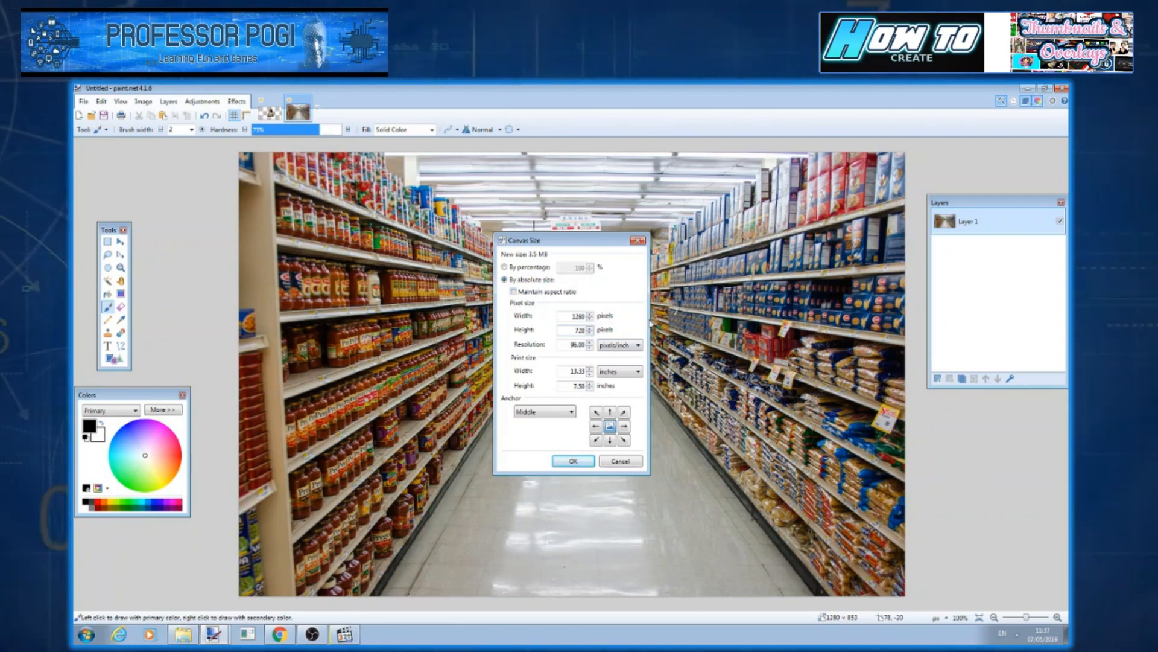
drag(592, 240, 817, 238)
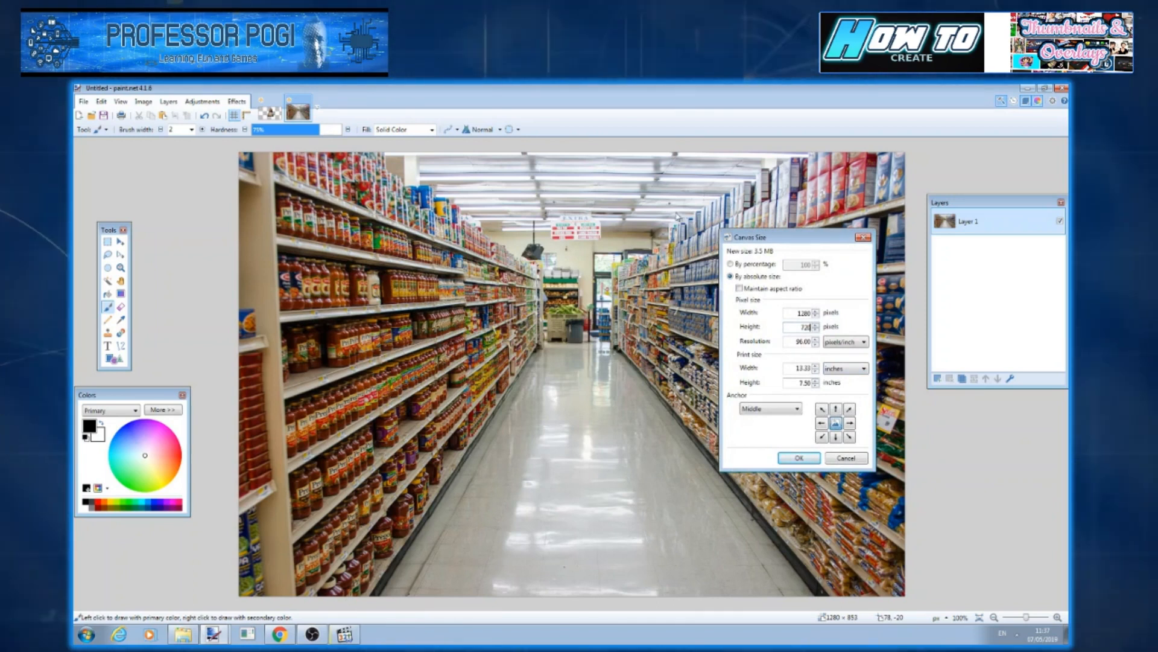
click(814, 462)
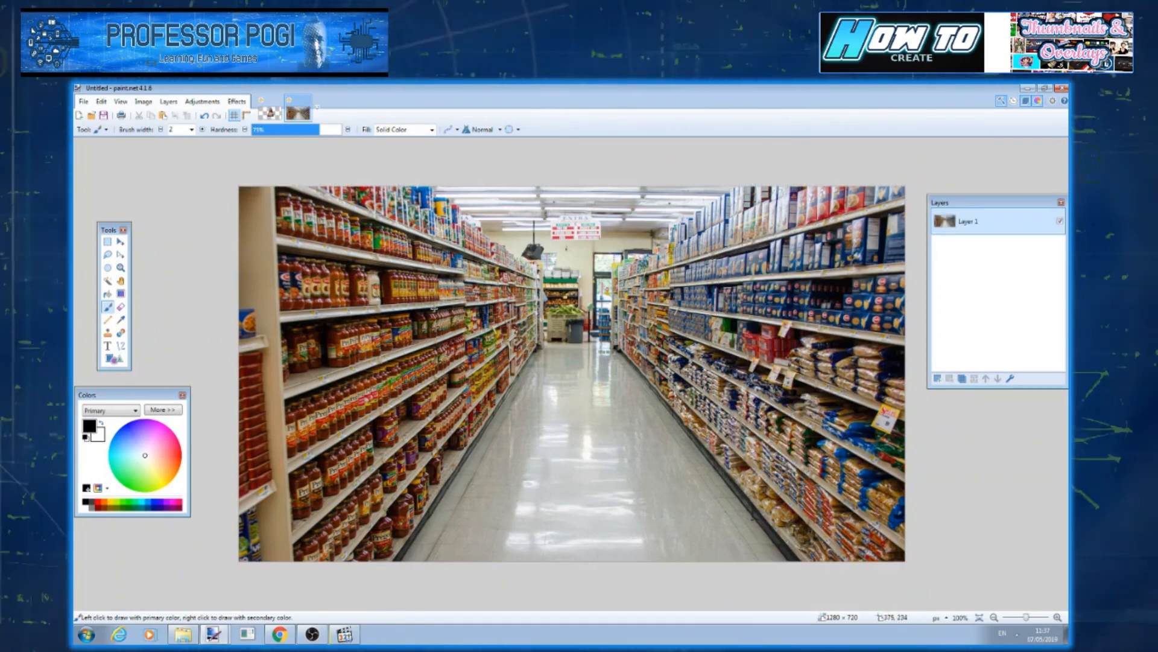
Check the cutout image, return to the supermarket image and apply an Average Blur with the default radius
click(271, 114)
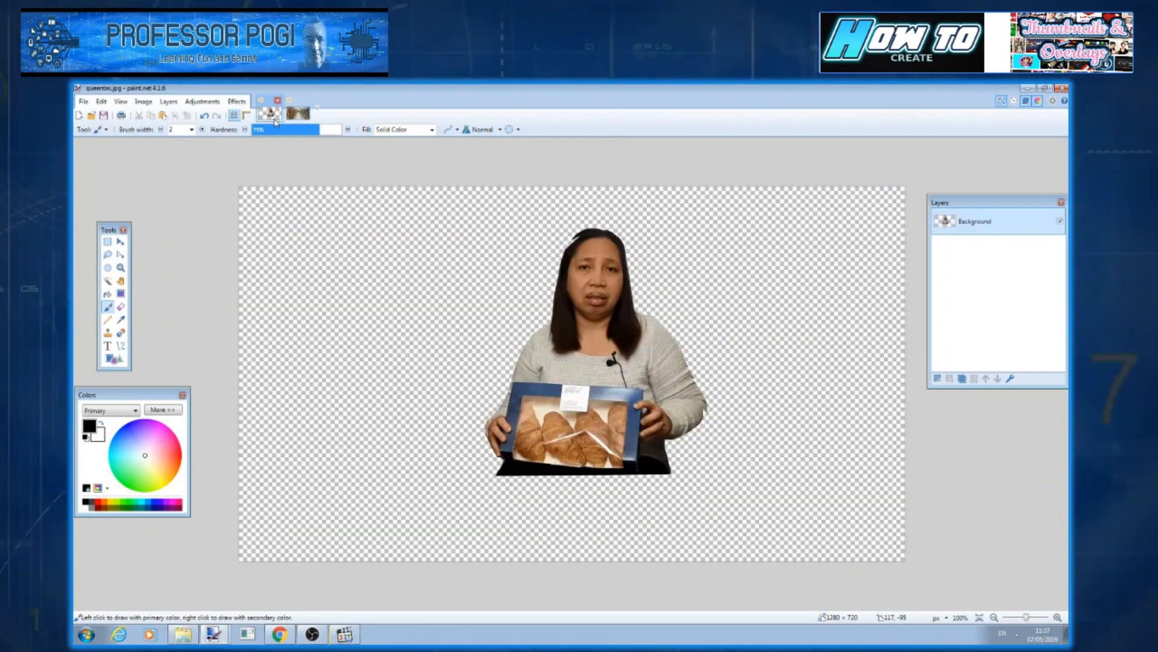
click(296, 120)
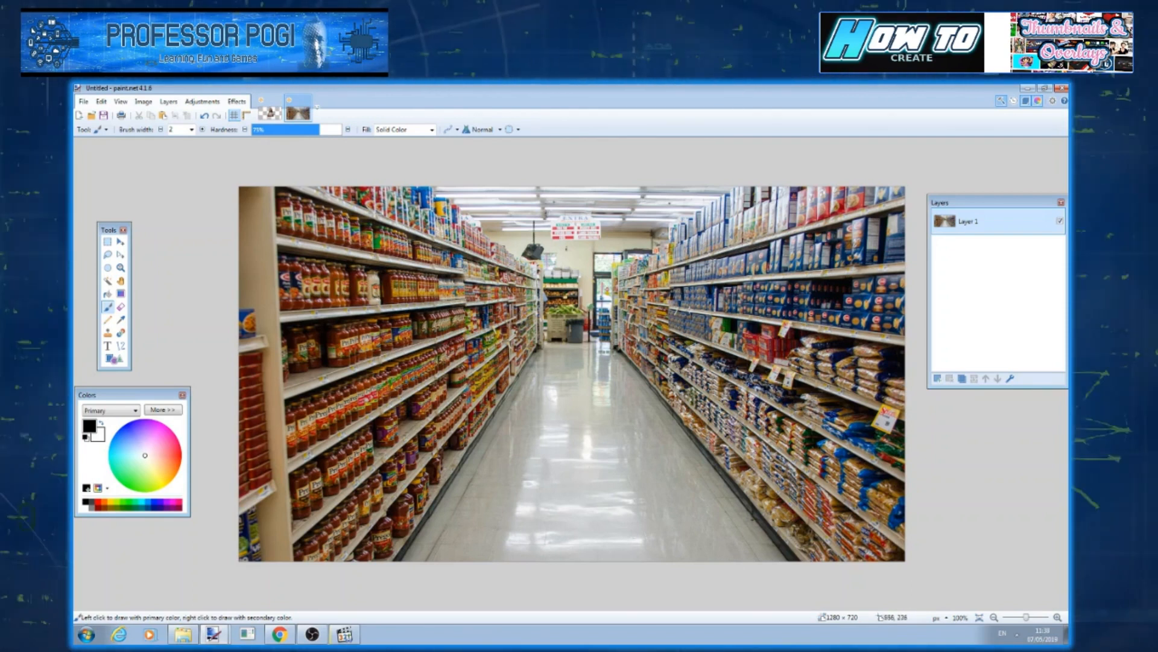
click(237, 102)
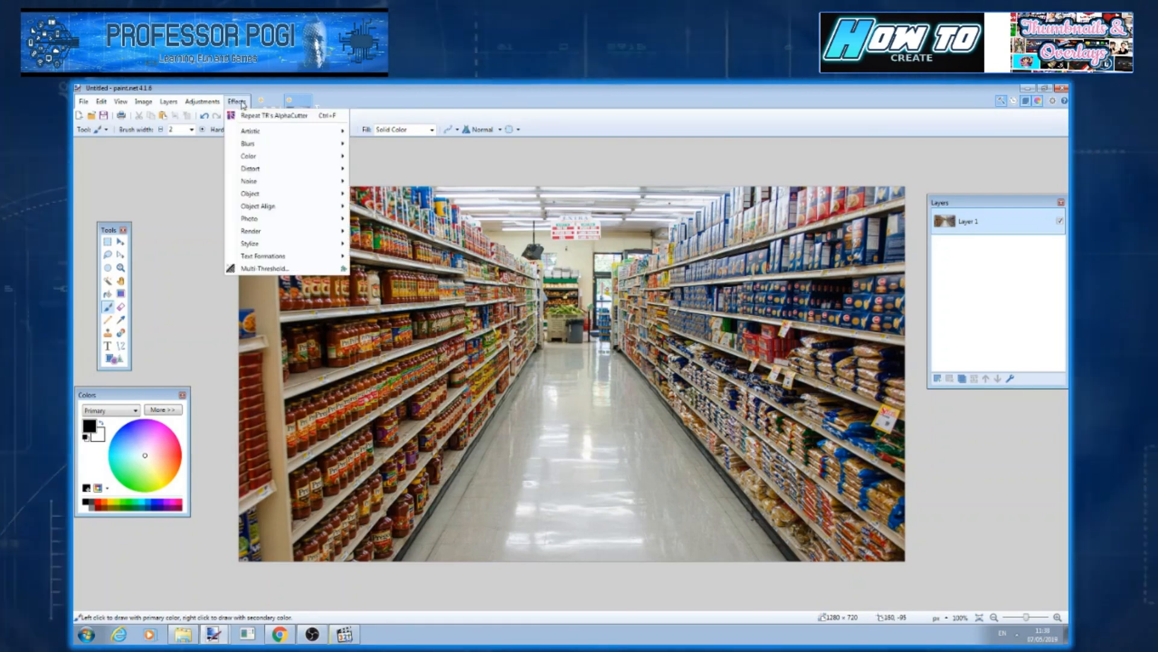
mouse_move(314, 144)
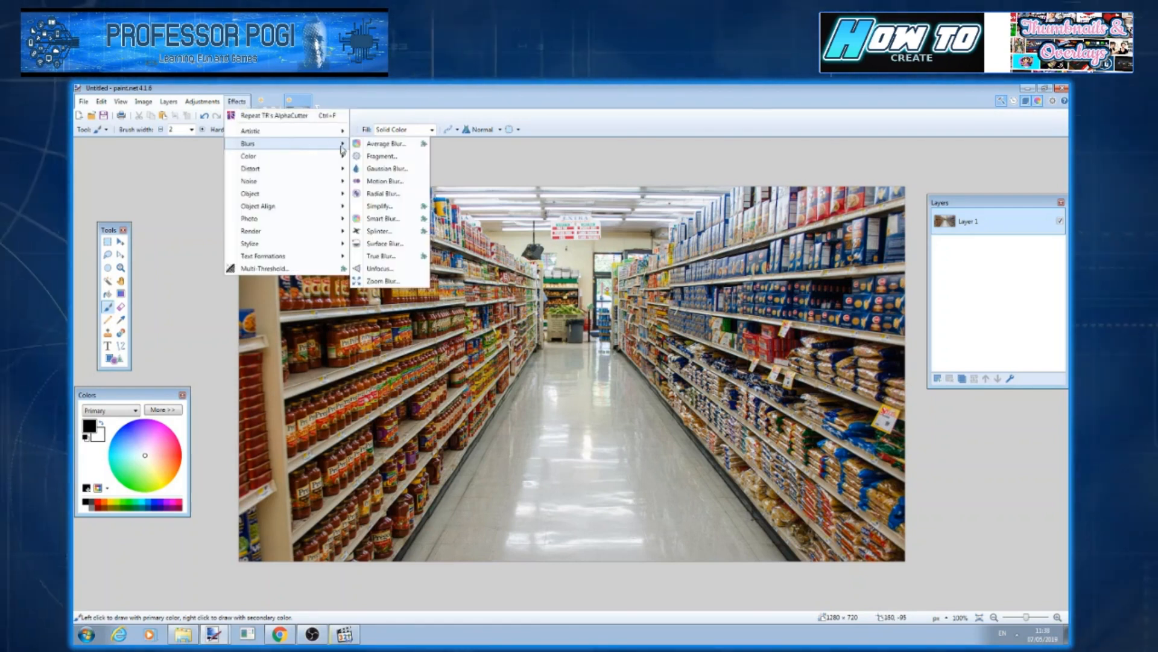
click(380, 144)
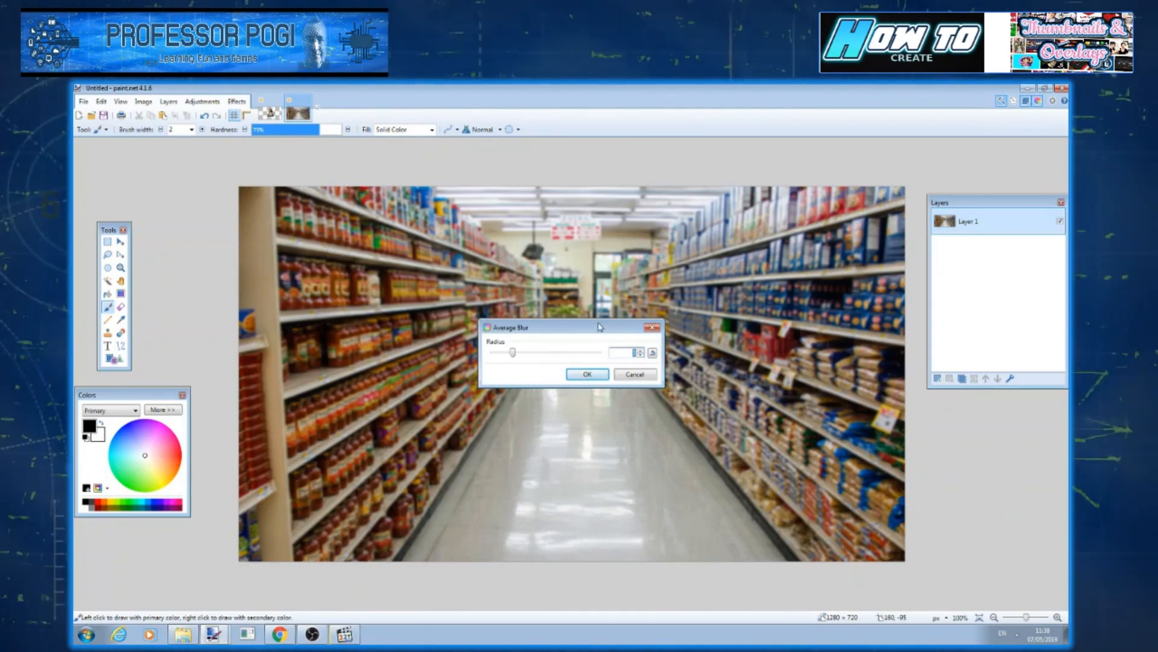
mouse_move(516, 358)
mouse_down()
mouse_move(529, 357)
mouse_move(512, 357)
mouse_up()
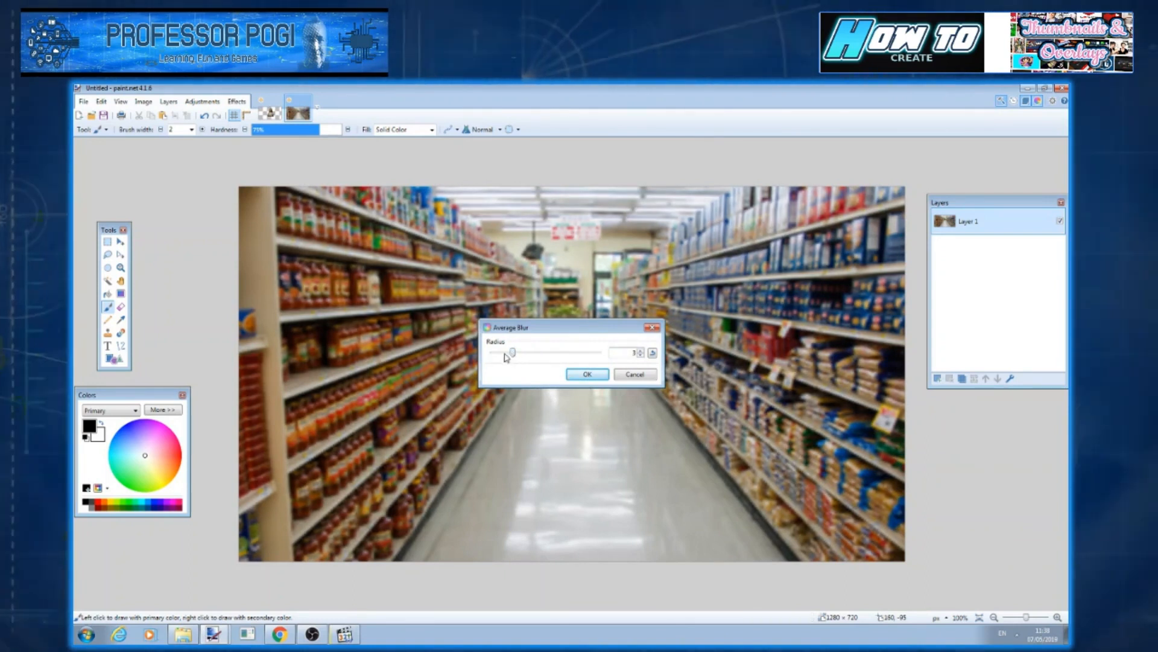
click(586, 373)
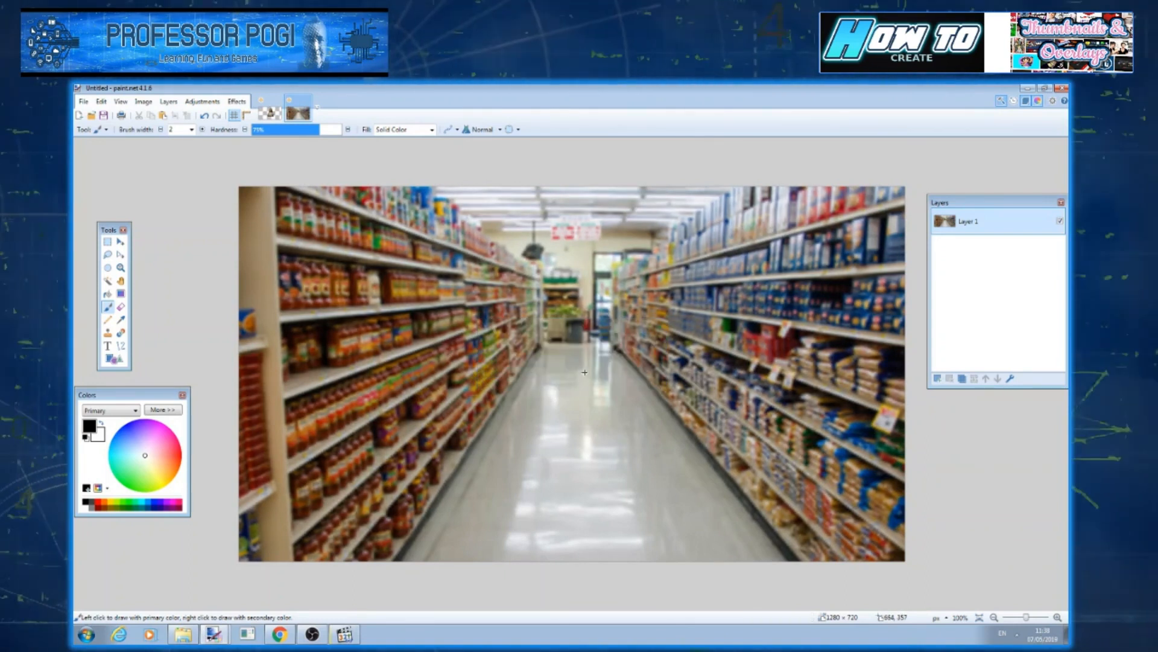
Select the entire image with the cut-out woman and copy it
click(270, 113)
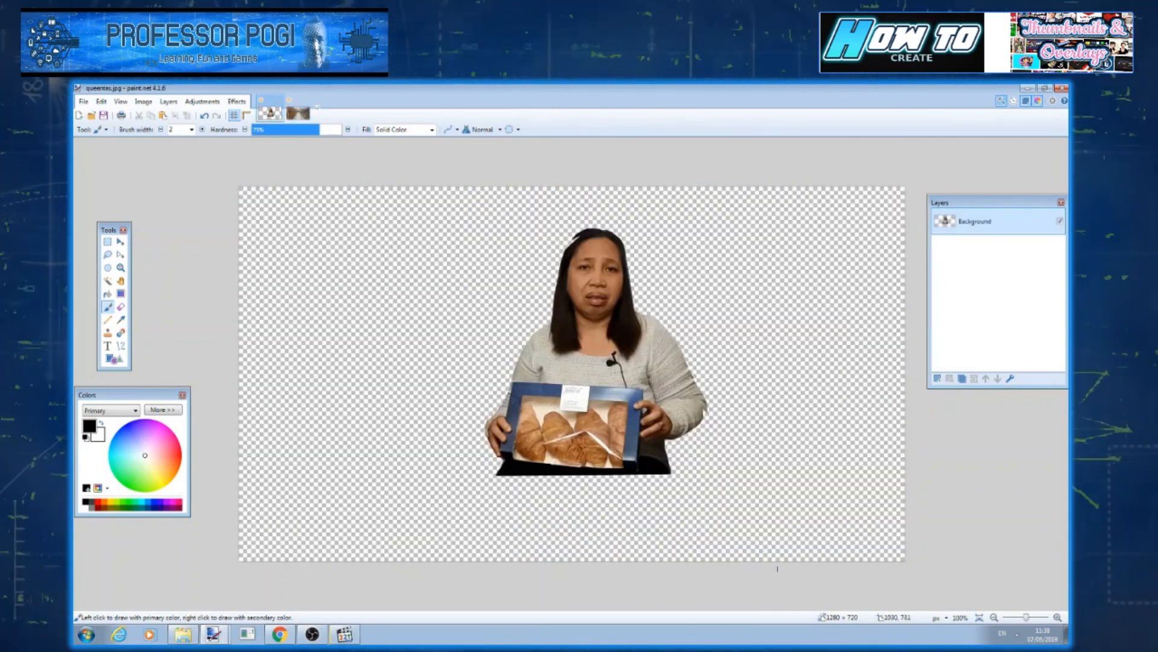
click(103, 101)
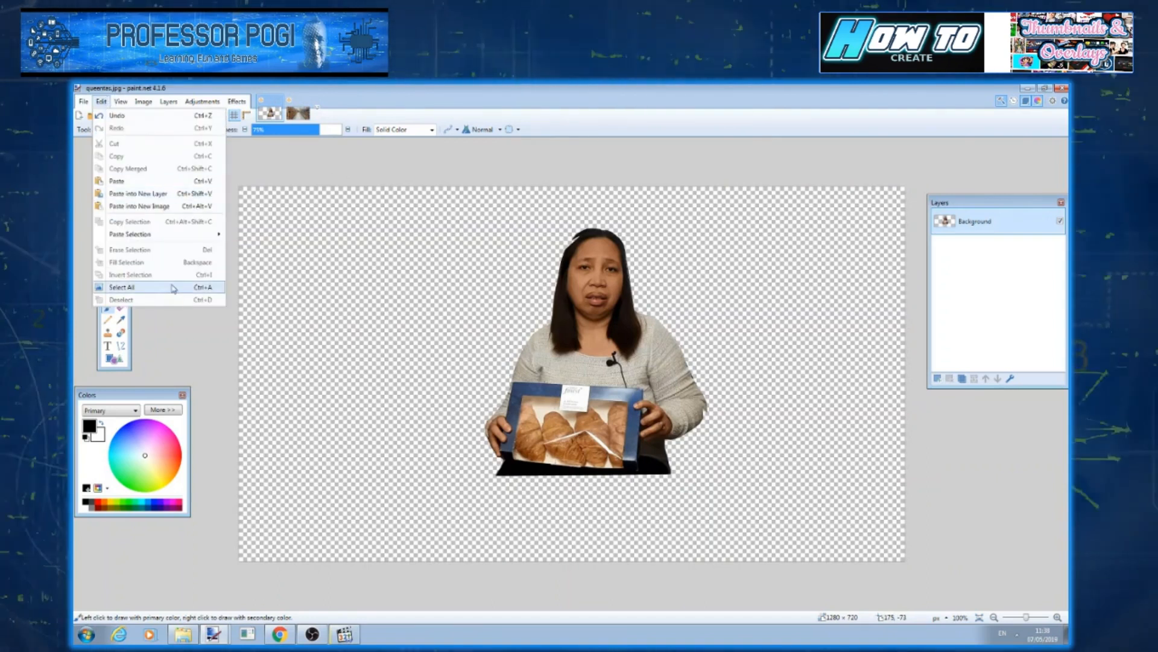
click(173, 289)
click(102, 101)
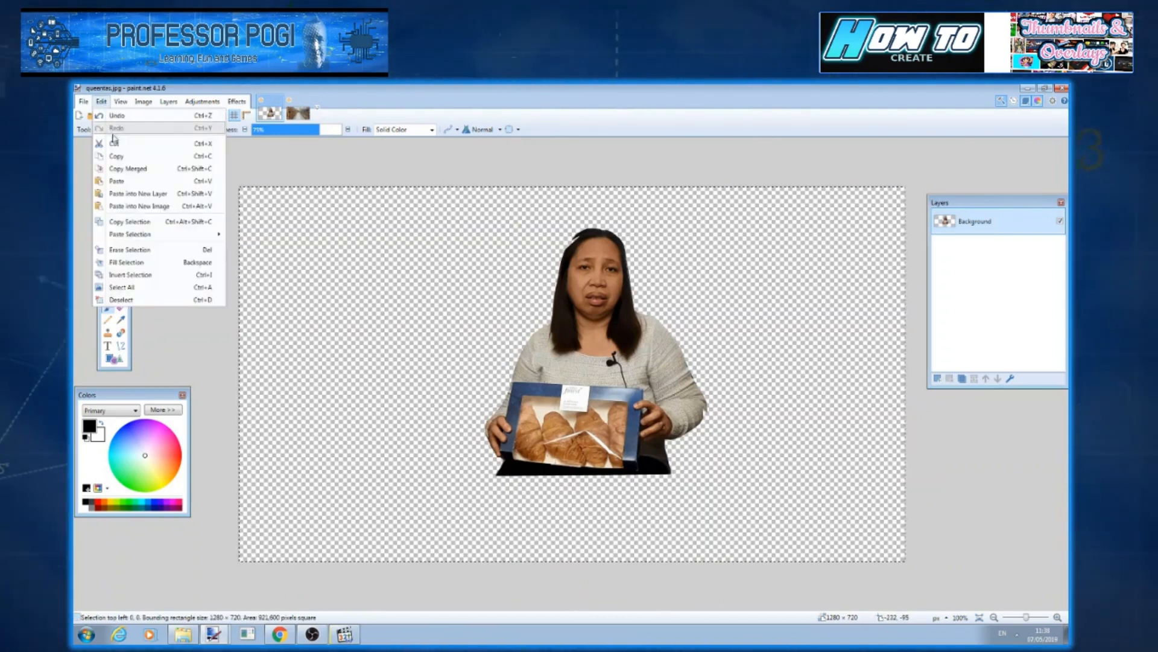
click(127, 156)
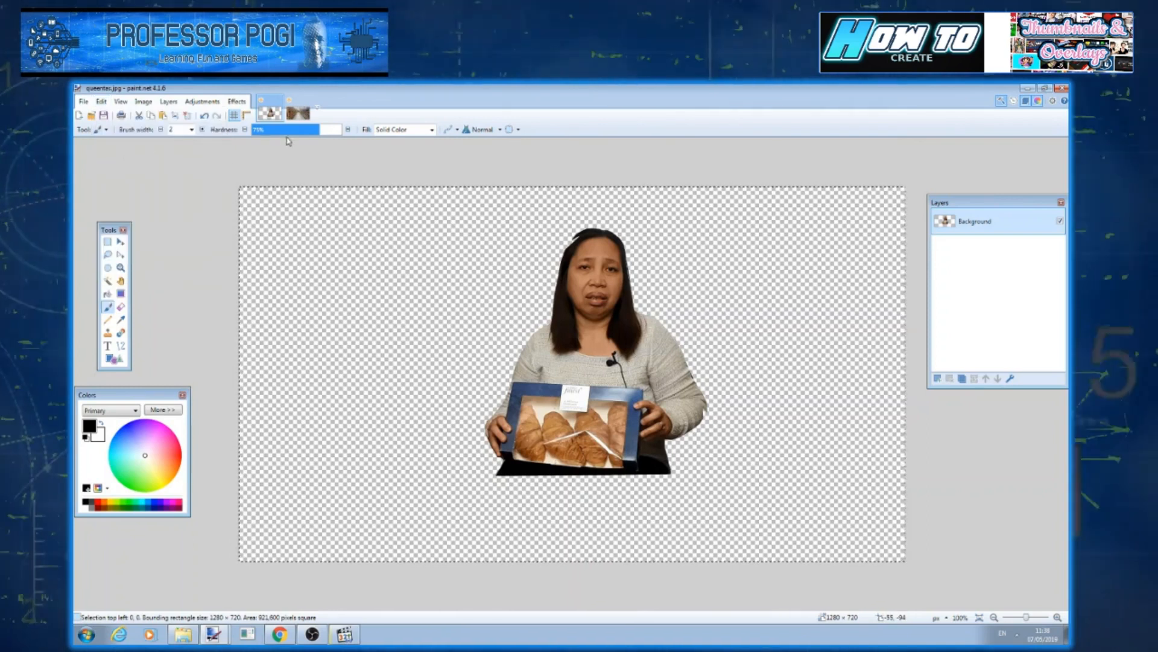
Paste the copied cutout into a new layer over the blurred supermarket image
click(298, 113)
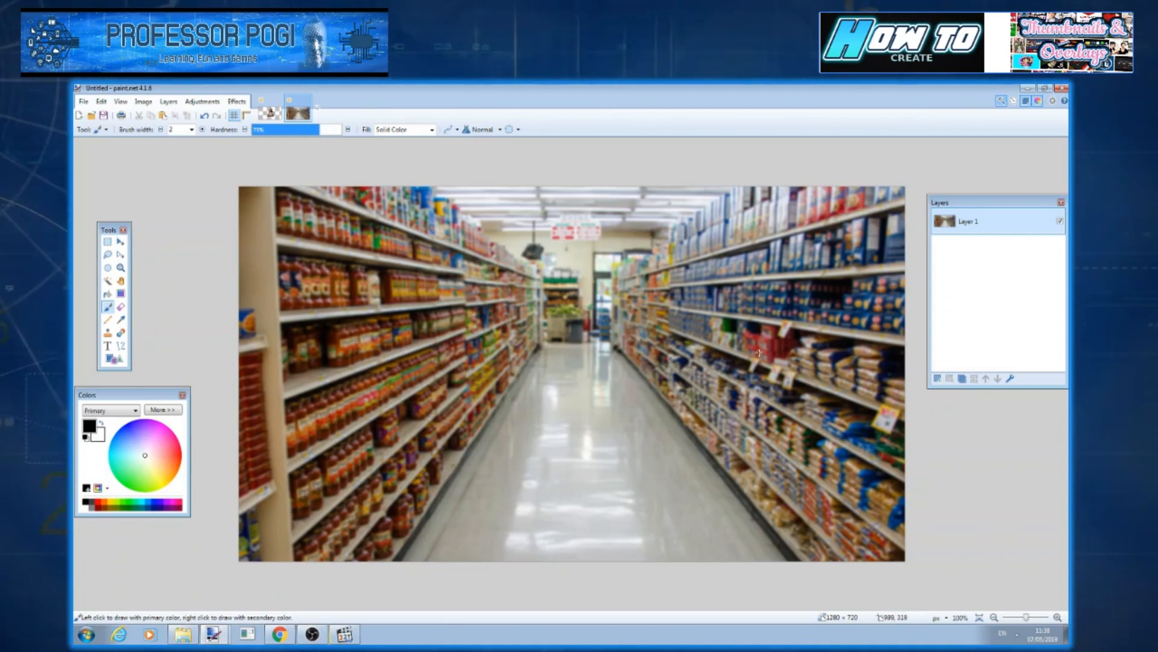
click(108, 103)
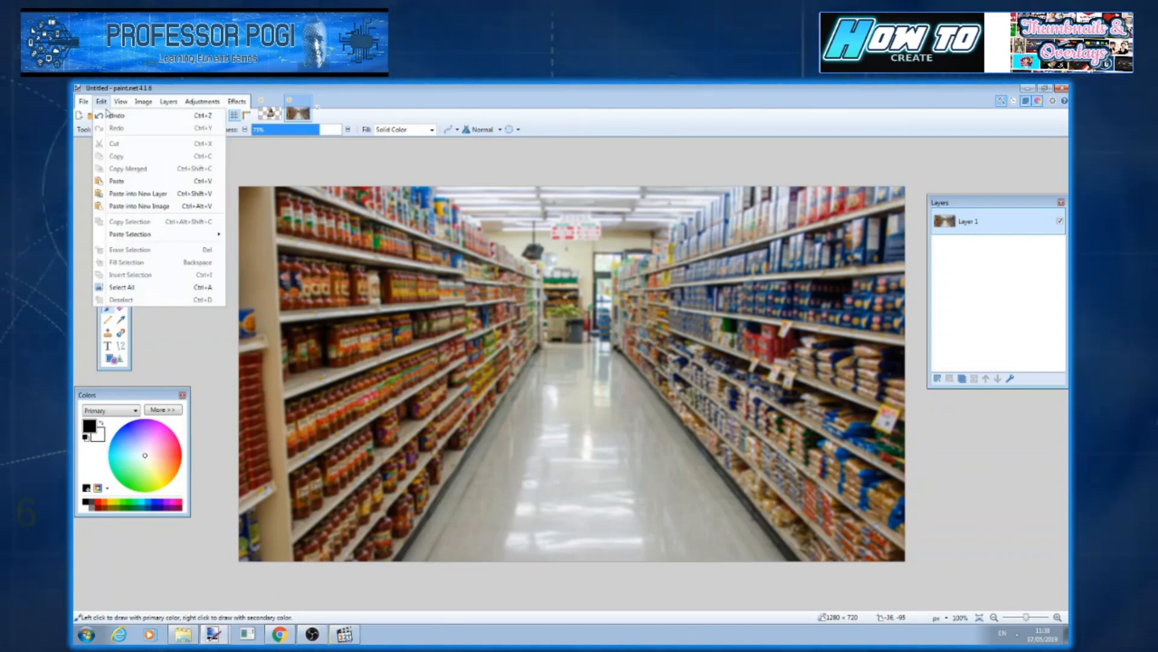
click(156, 194)
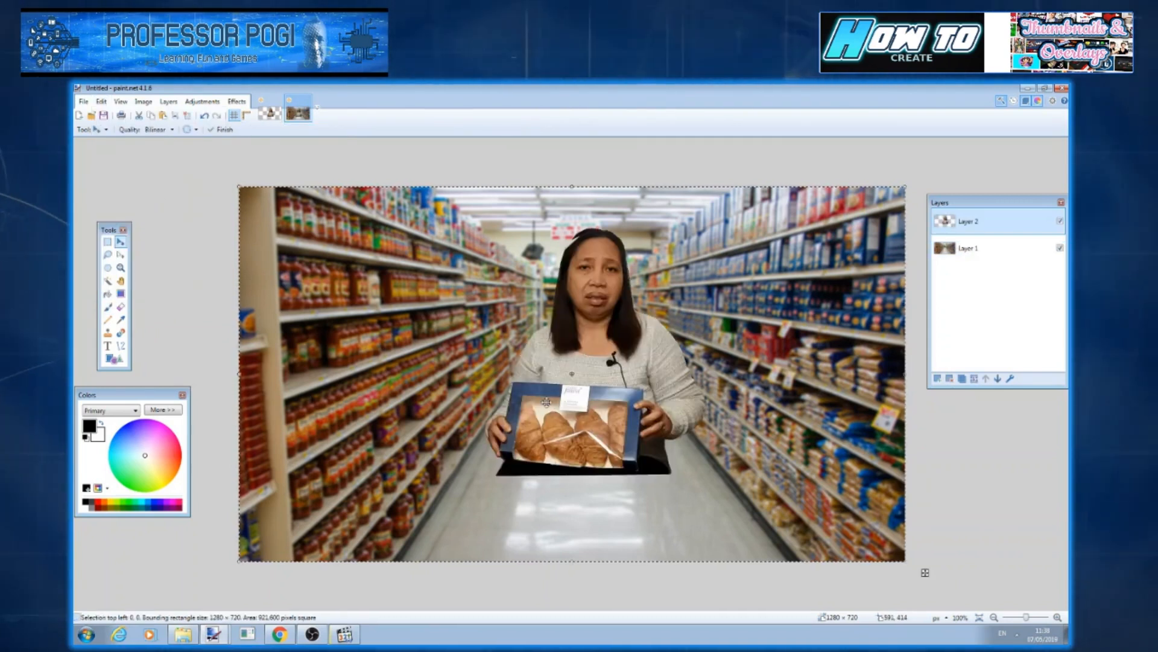
Move the pasted cutout left and slightly up over the aisle, to an offset of about -113, -19 pixels
drag(585, 326, 494, 363)
drag(829, 596, 855, 573)
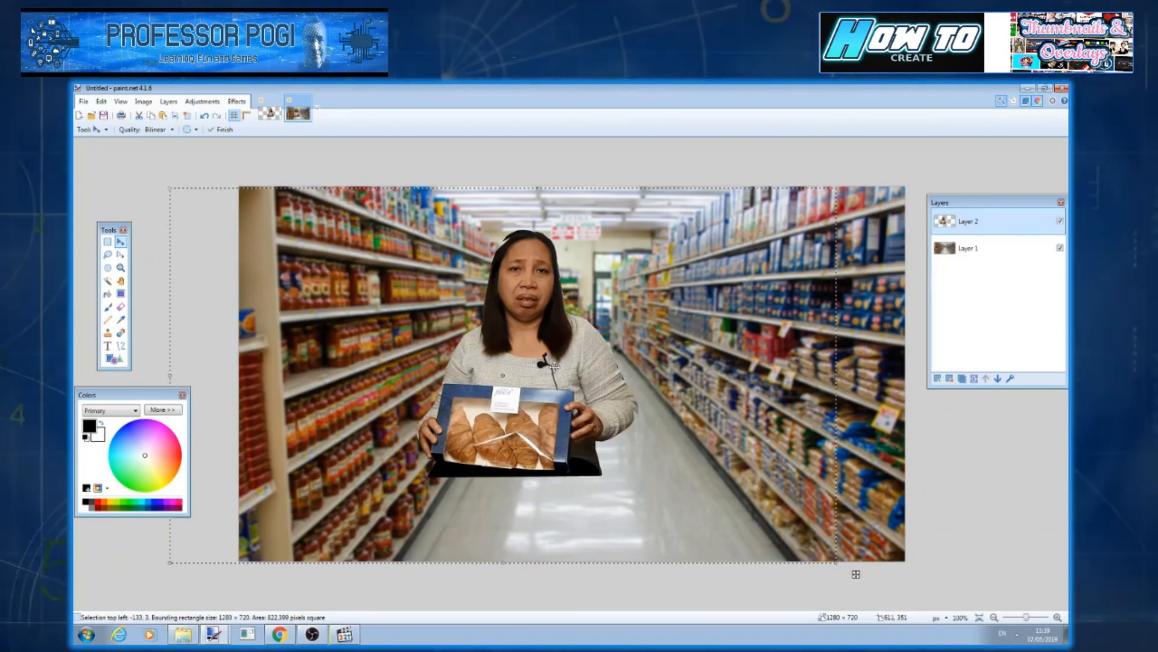
drag(537, 352, 546, 343)
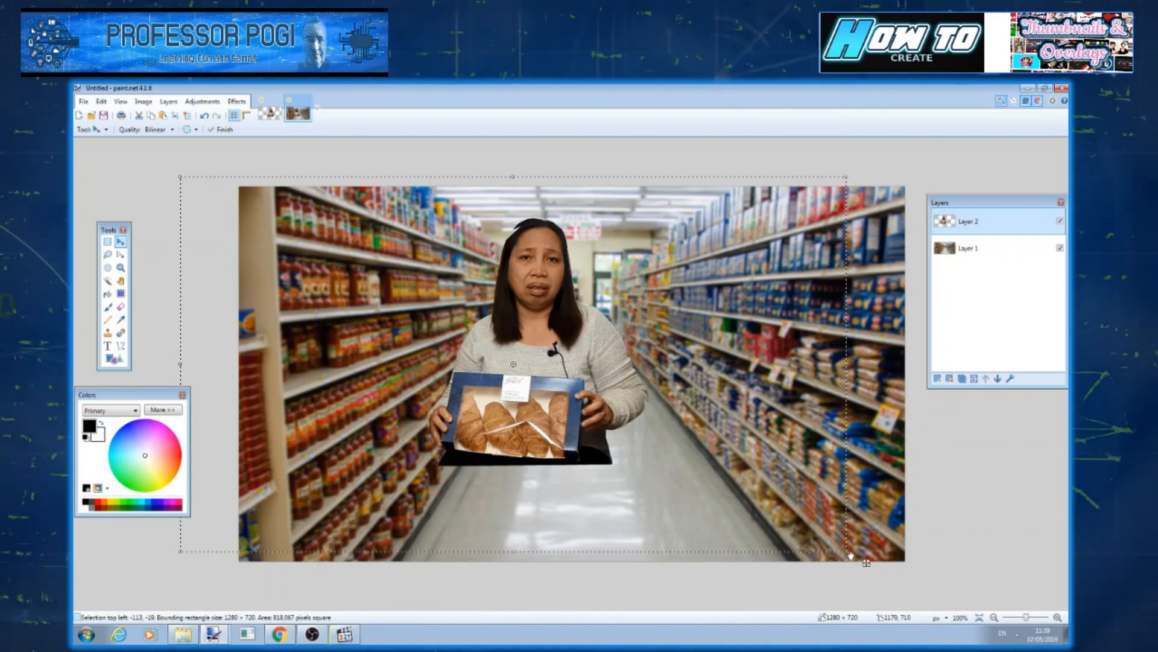
Enlarge the woman cutout to about 1560 × 896 pixels and move it to an offset of about -165, 38, meeting the canvas's lower edge
drag(846, 550, 991, 642)
drag(631, 337, 605, 367)
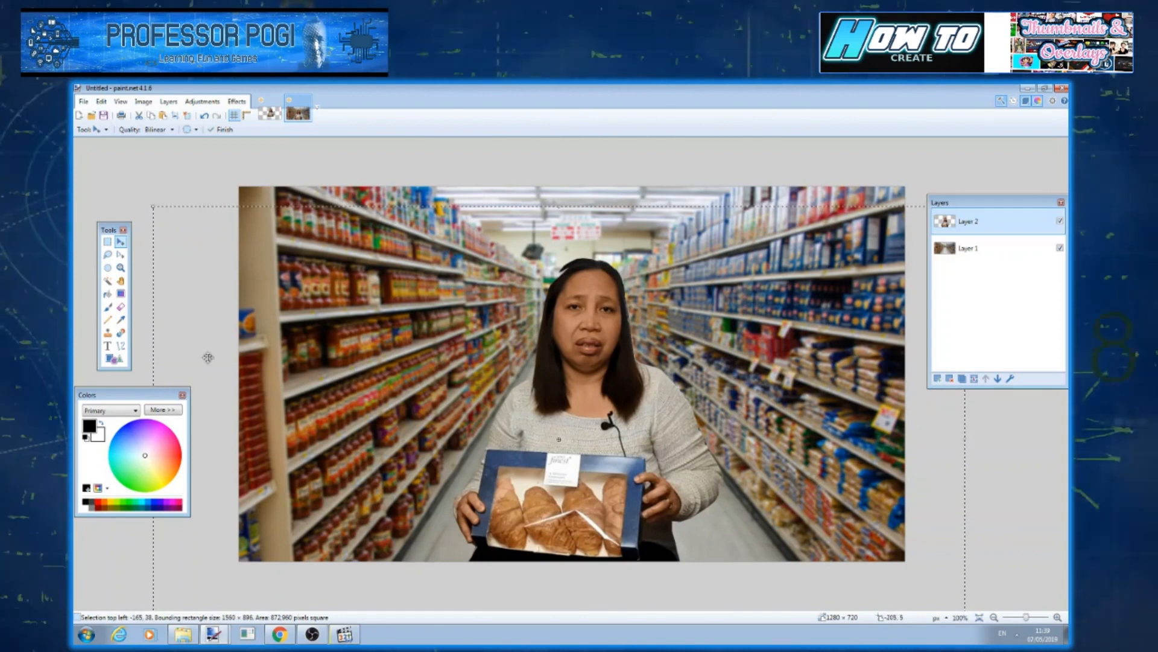
View the finished example THUMB.png from the "reply to food budget" folder, then return to the supermarket composition in paint.net
click(183, 633)
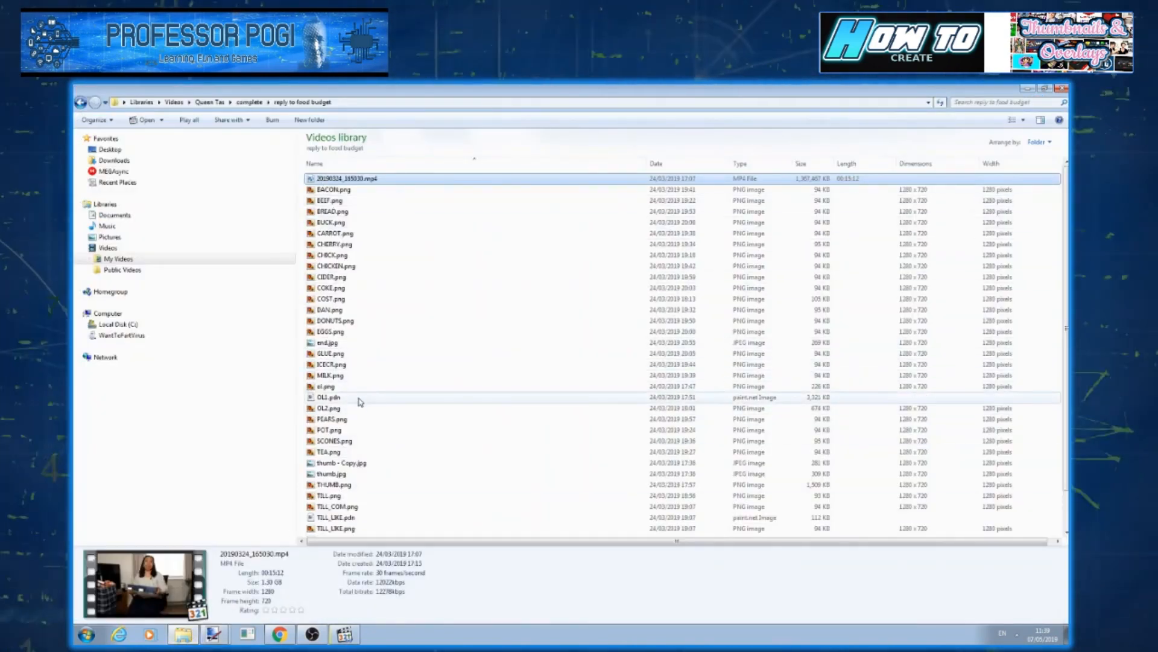
scroll(372, 496, down, 2)
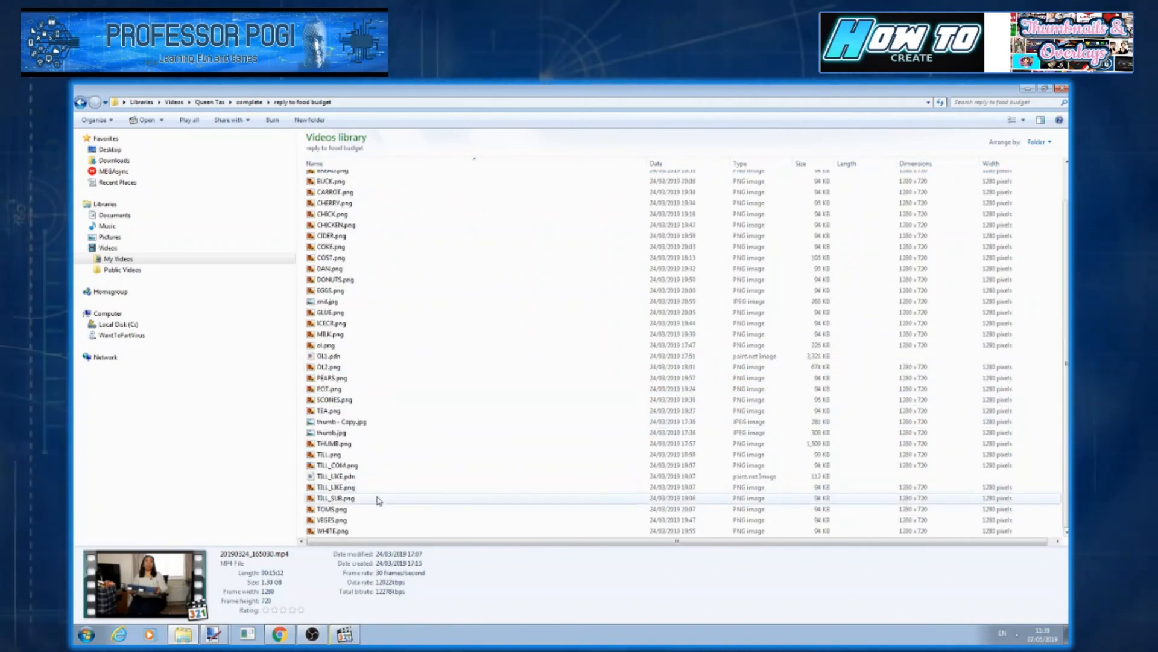
double_click(357, 443)
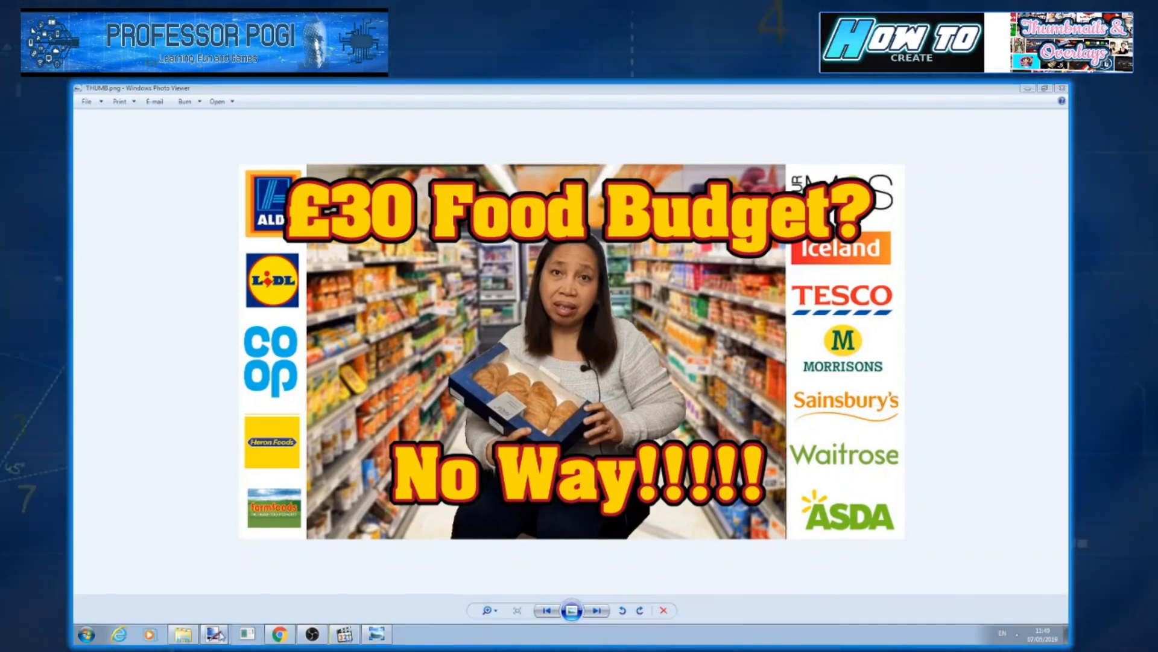
click(218, 609)
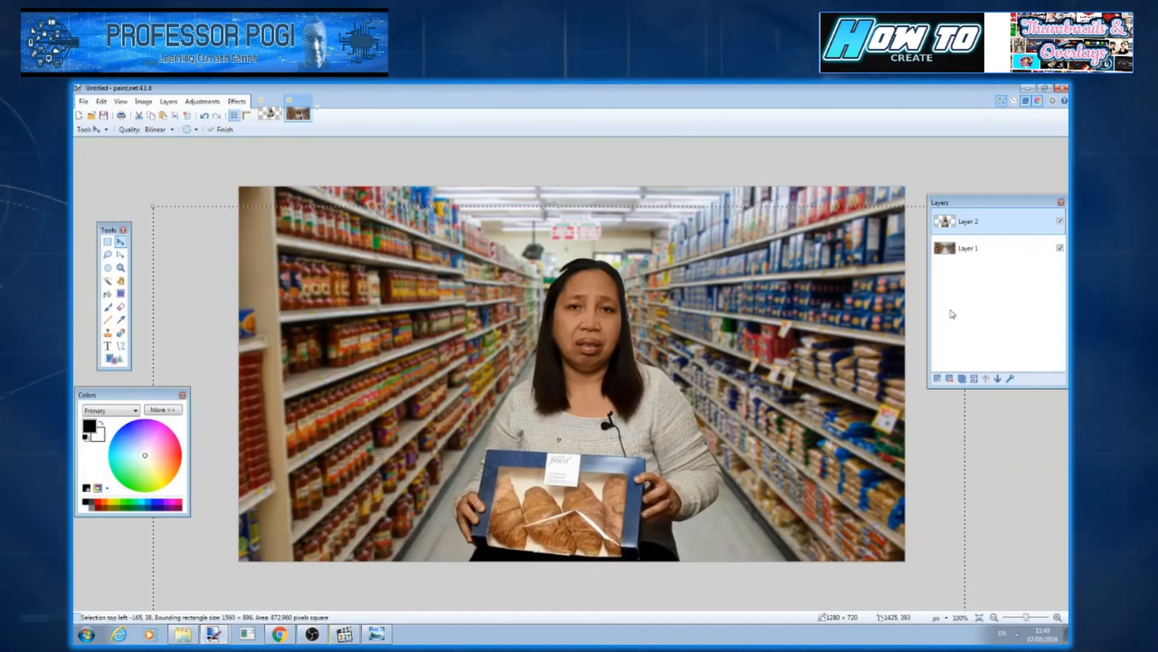
Rename the supermarket layer as "Background" and recheck its layer properties
click(946, 238)
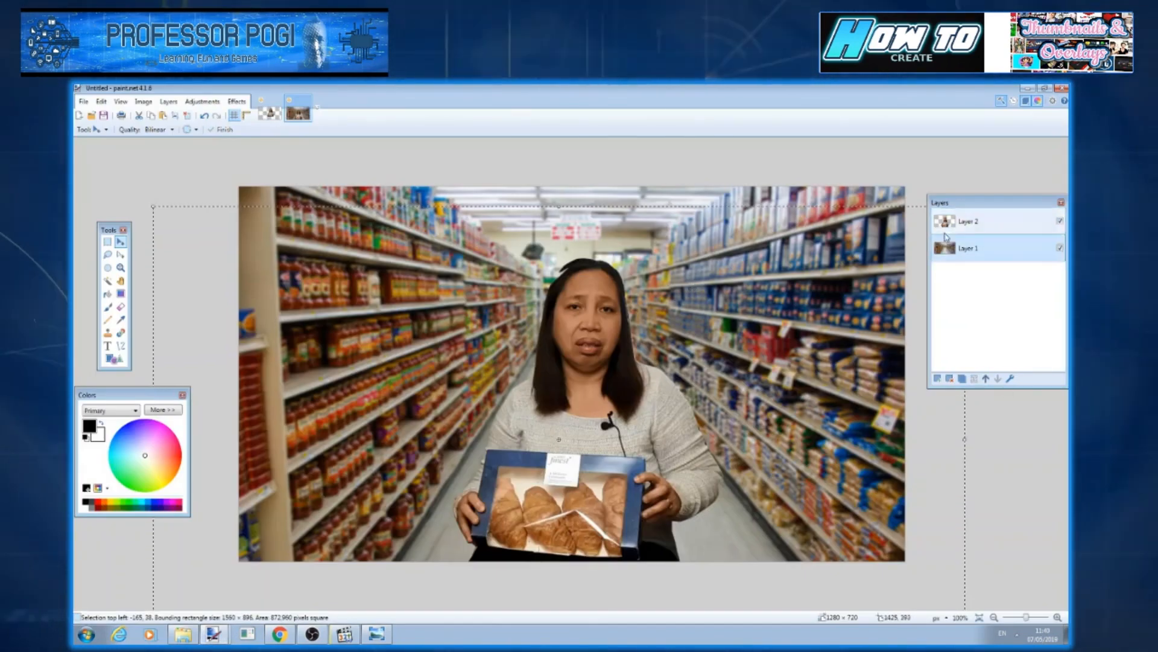
double_click(978, 252)
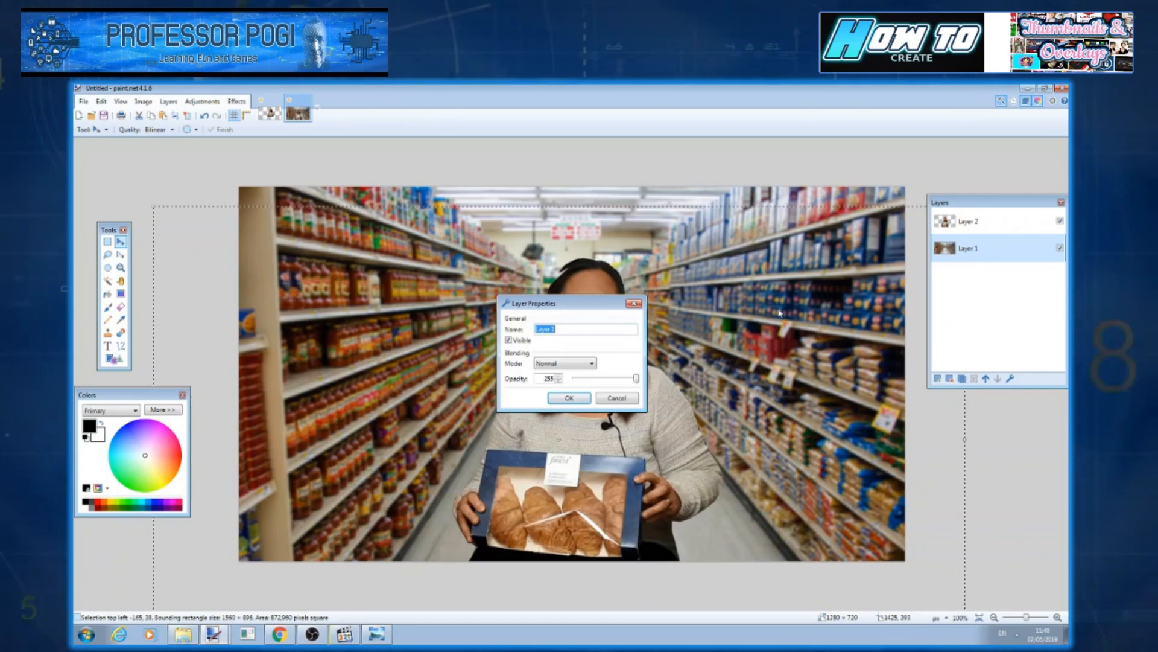
text(Ba)
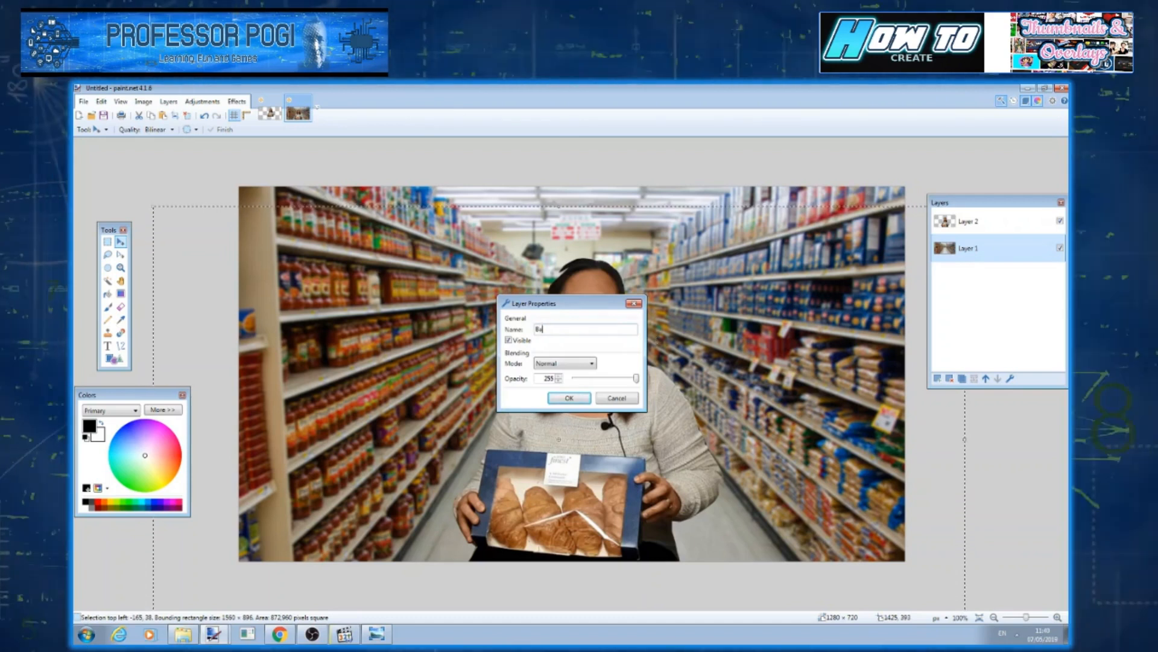
text(ckgro)
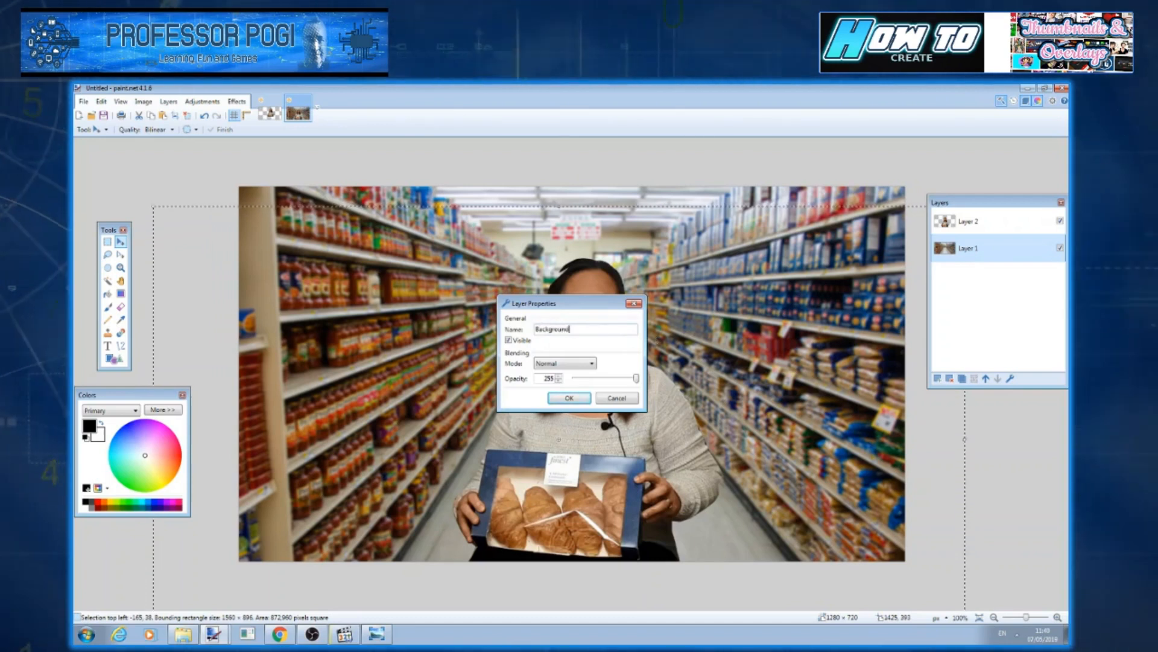
text(und)
key(Return)
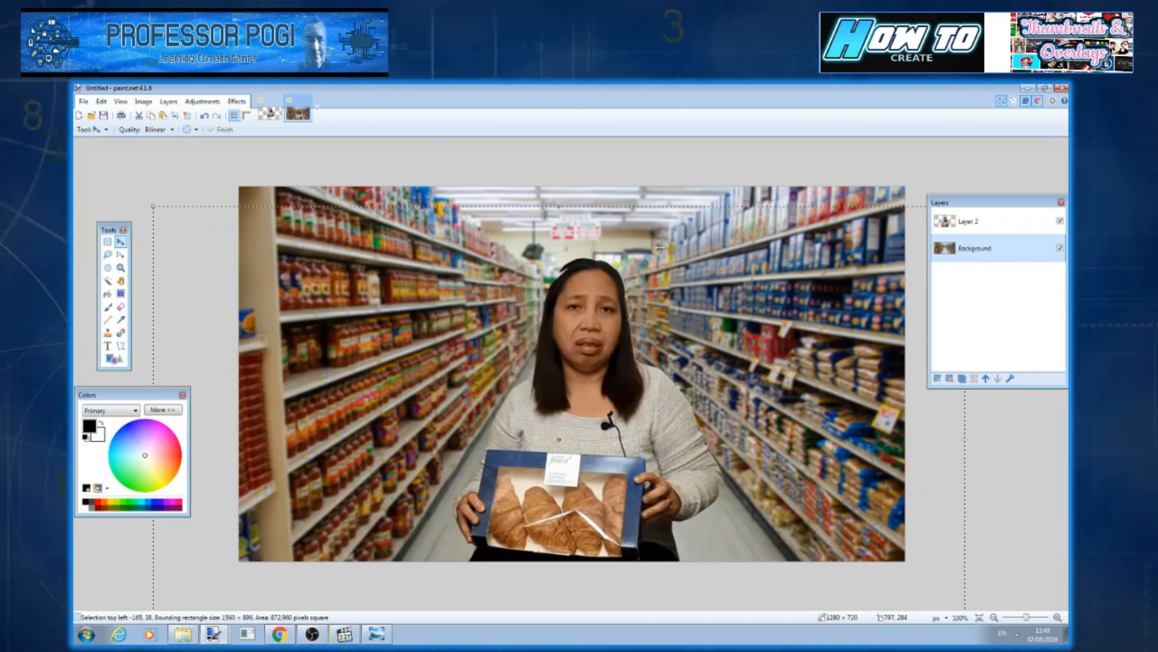
double_click(977, 248)
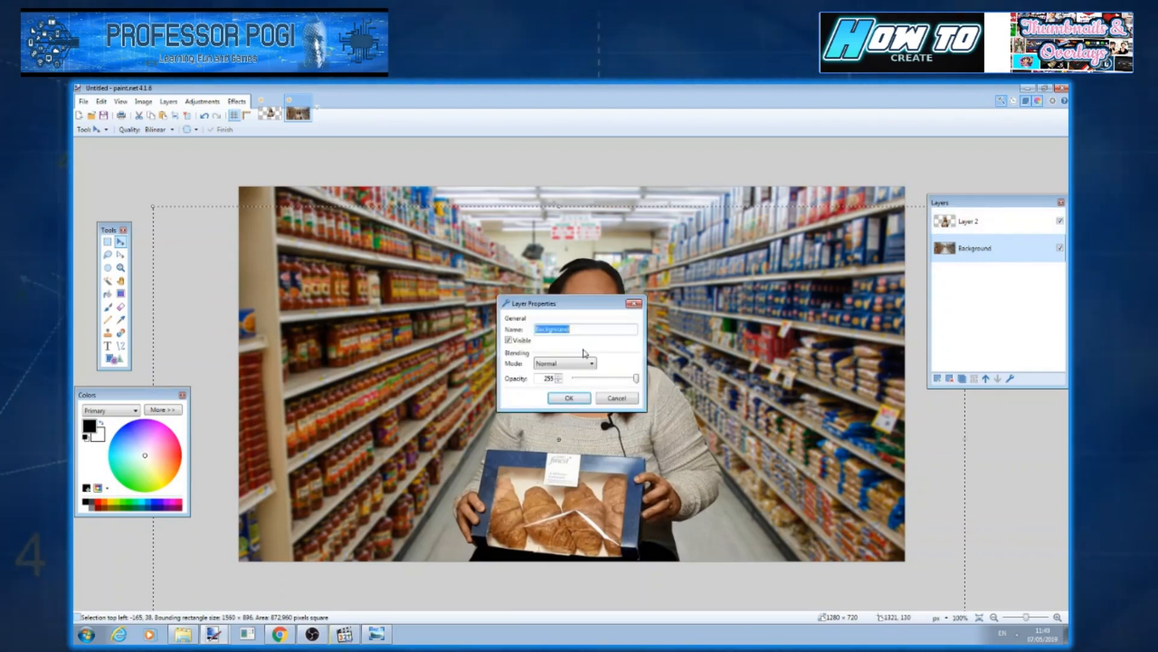
click(616, 398)
Rename the layer holding the woman cutout as "Wifey"
click(945, 222)
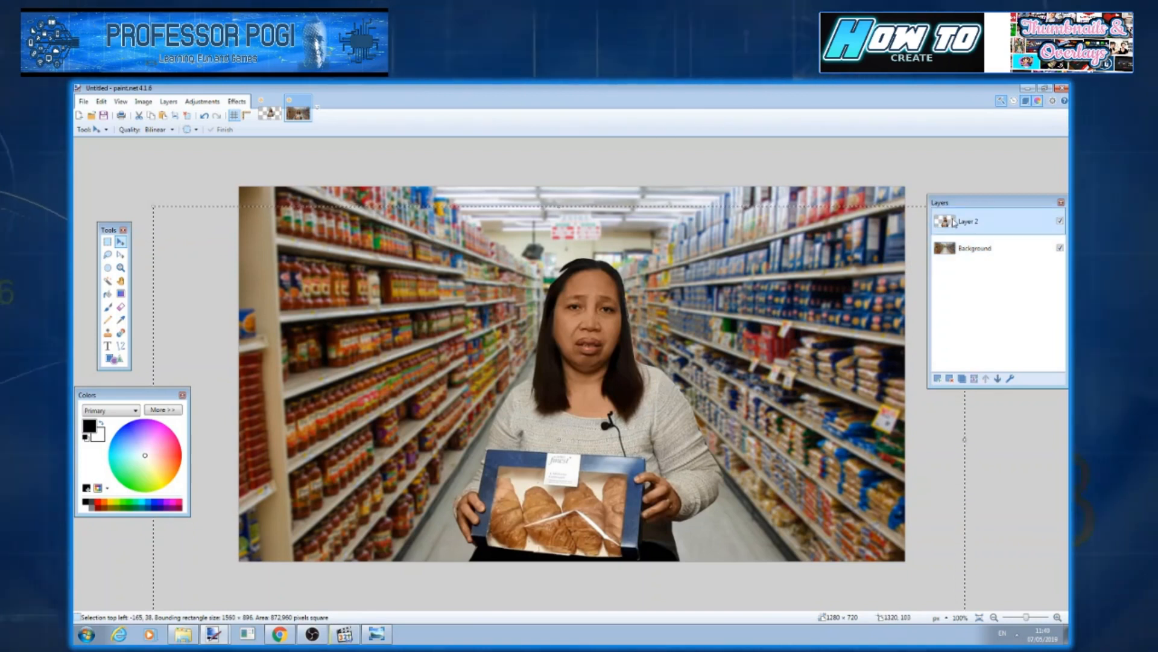
double_click(954, 222)
text(Wi)
key(Return)
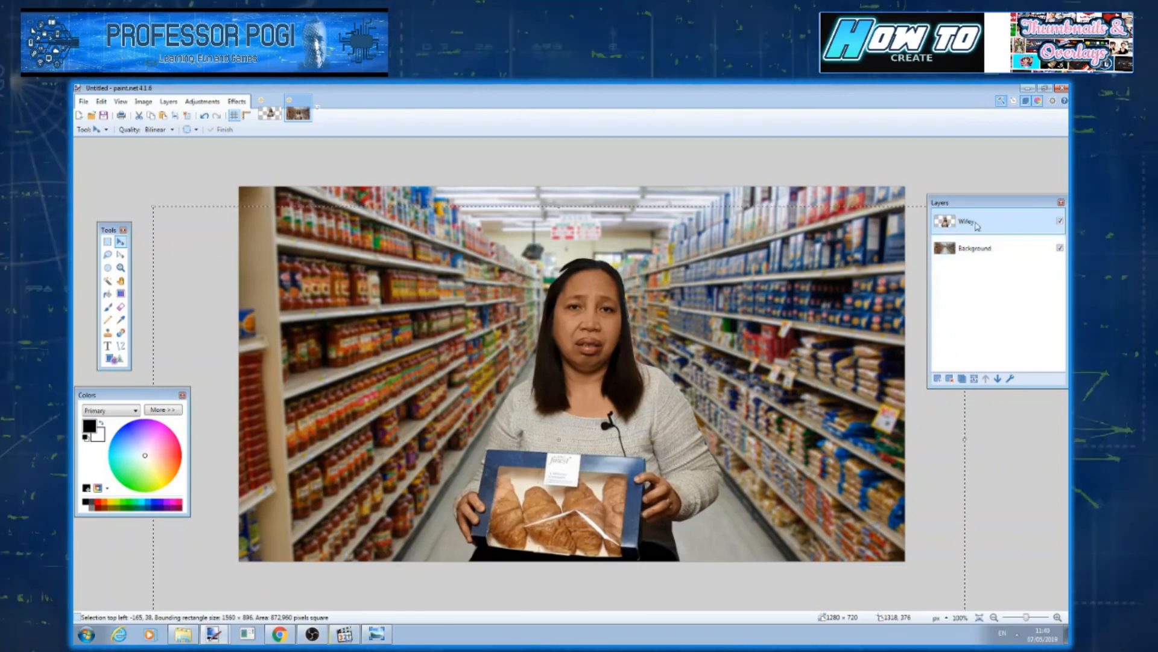
Add a new empty layer directly above the Background layer
click(961, 253)
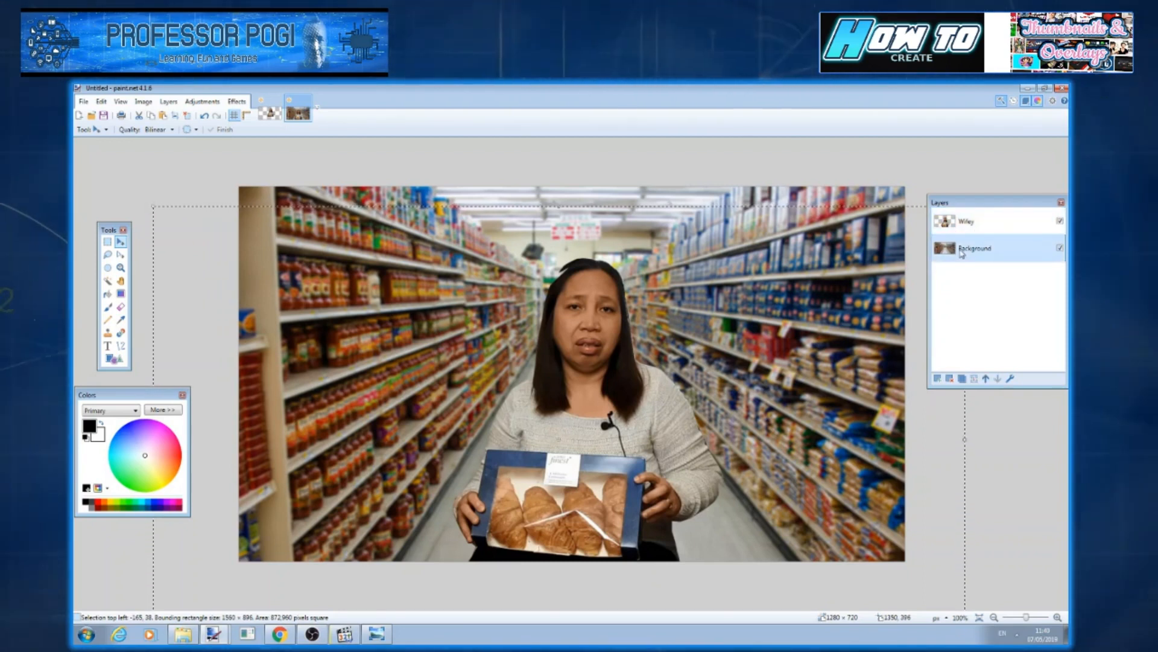
click(939, 379)
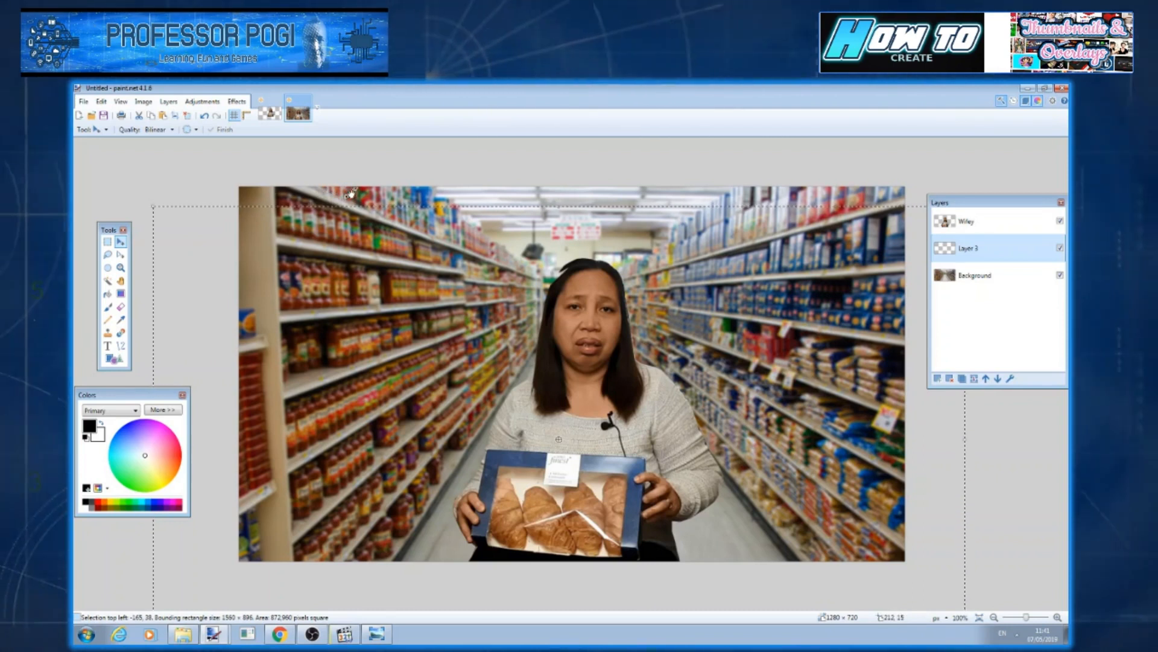
Try a rectangle shape at the canvas's left edge, undo it and clear the leftover selection
click(113, 359)
drag(223, 177, 280, 392)
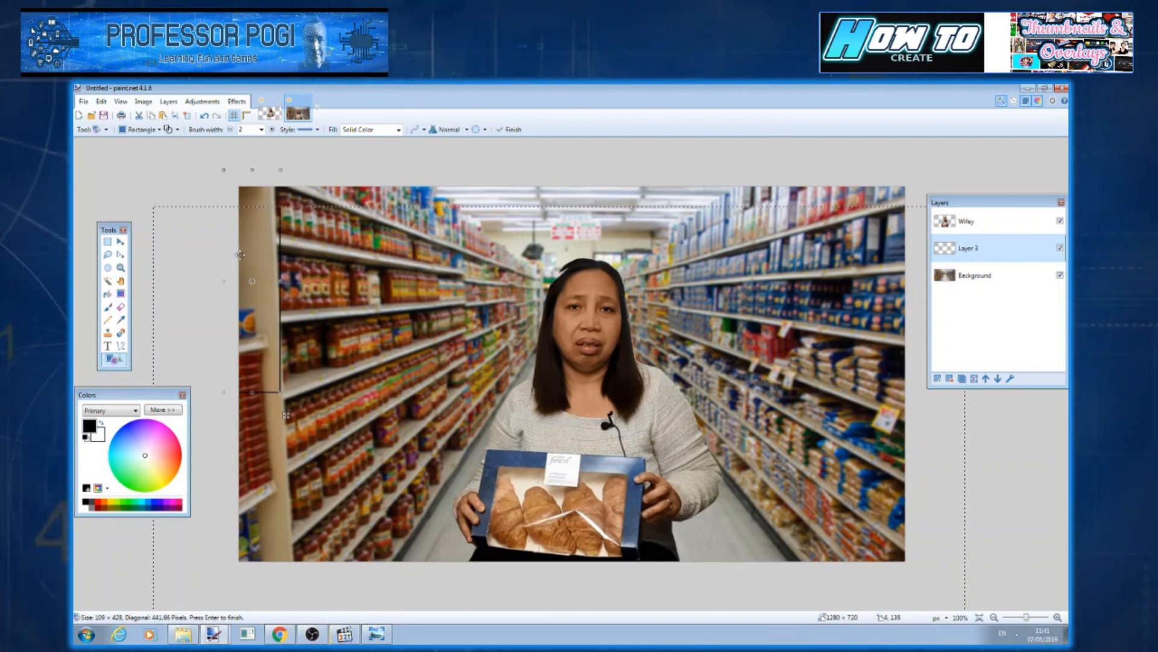
click(205, 116)
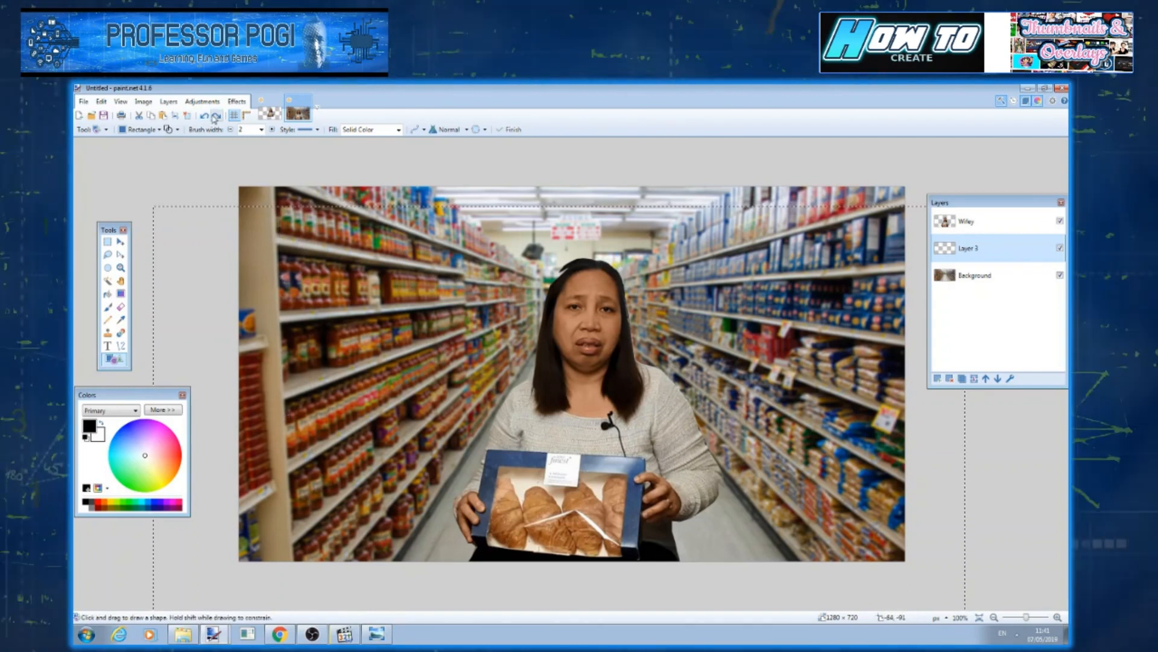
click(101, 102)
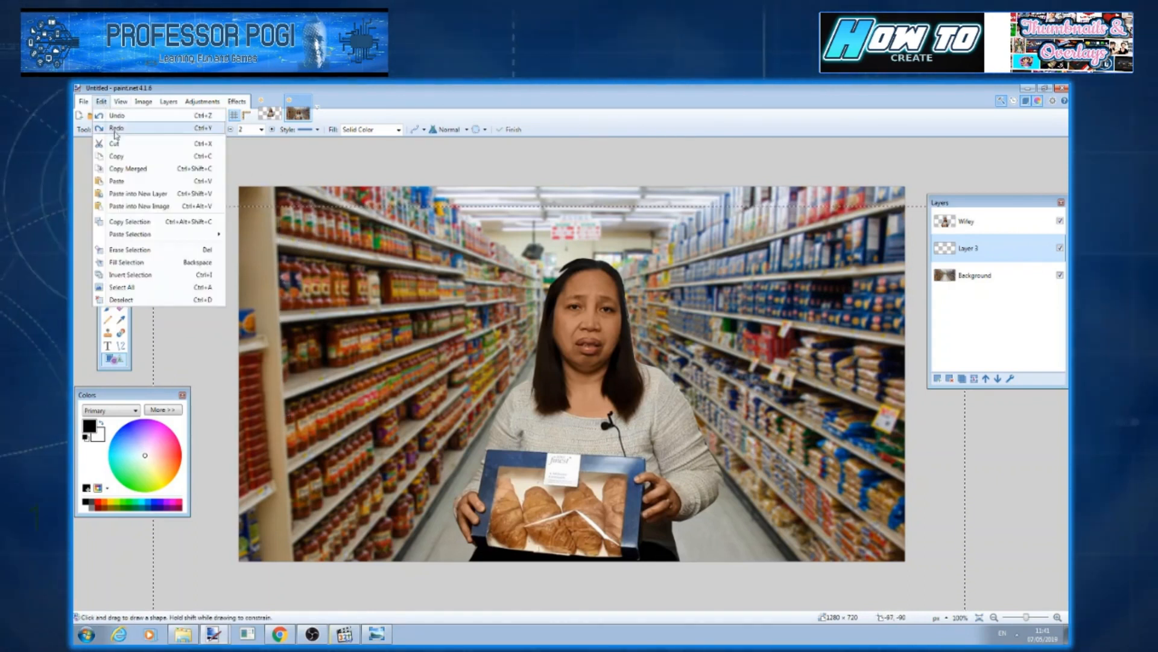
click(179, 300)
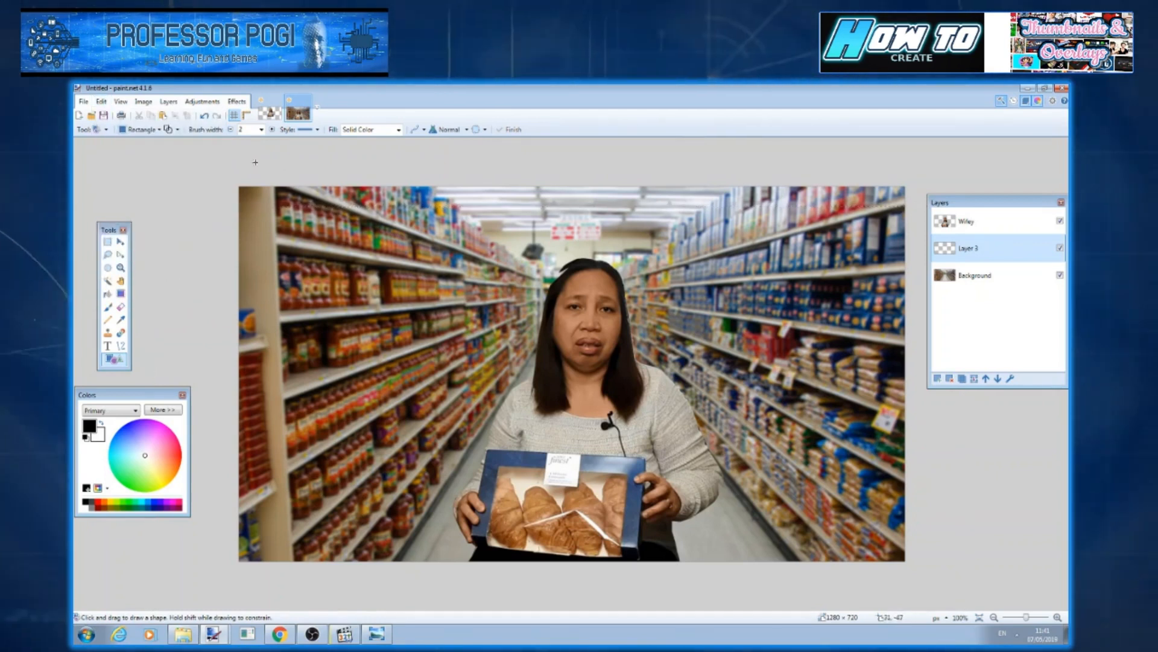
Draw a small trial rectangle, about 28 × 59 pixels, over the left shelves and make it a filled white shape
mouse_move(359, 277)
mouse_down()
mouse_move(809, 279)
mouse_move(667, 277)
mouse_move(353, 211)
mouse_move(345, 246)
mouse_up()
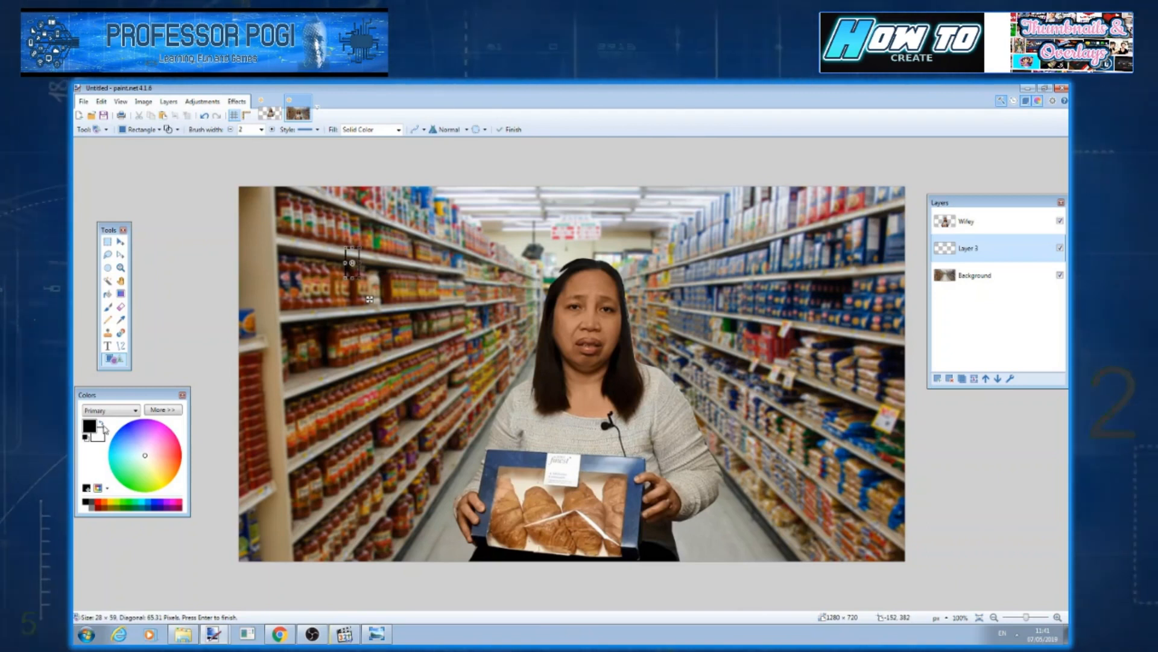
click(86, 508)
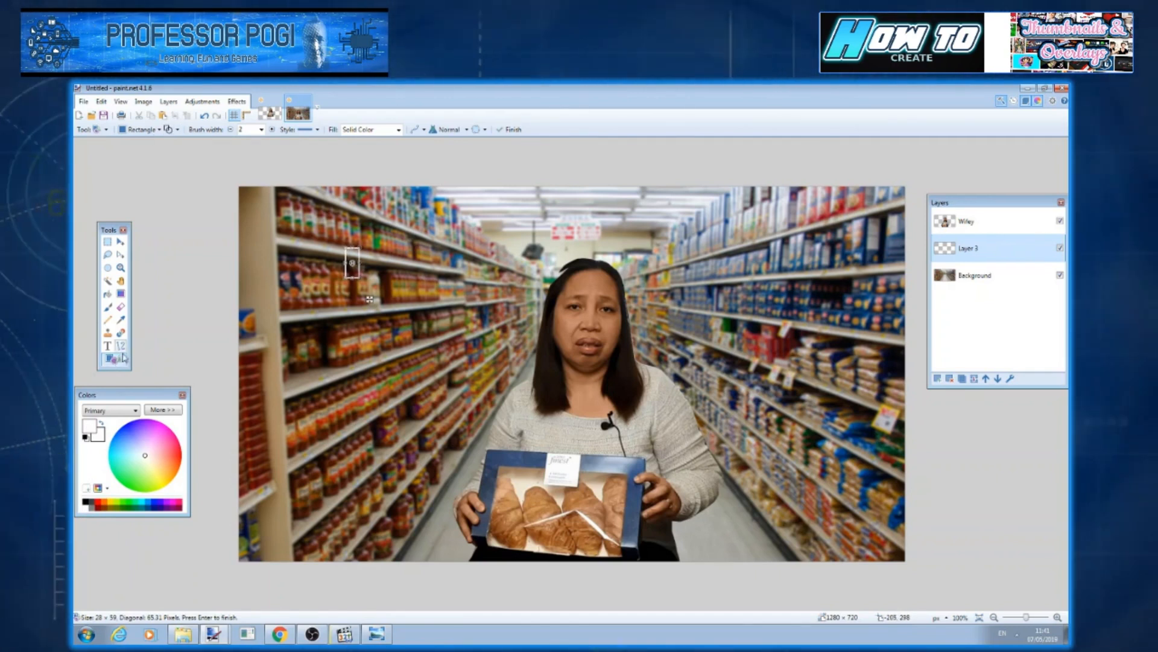
click(172, 129)
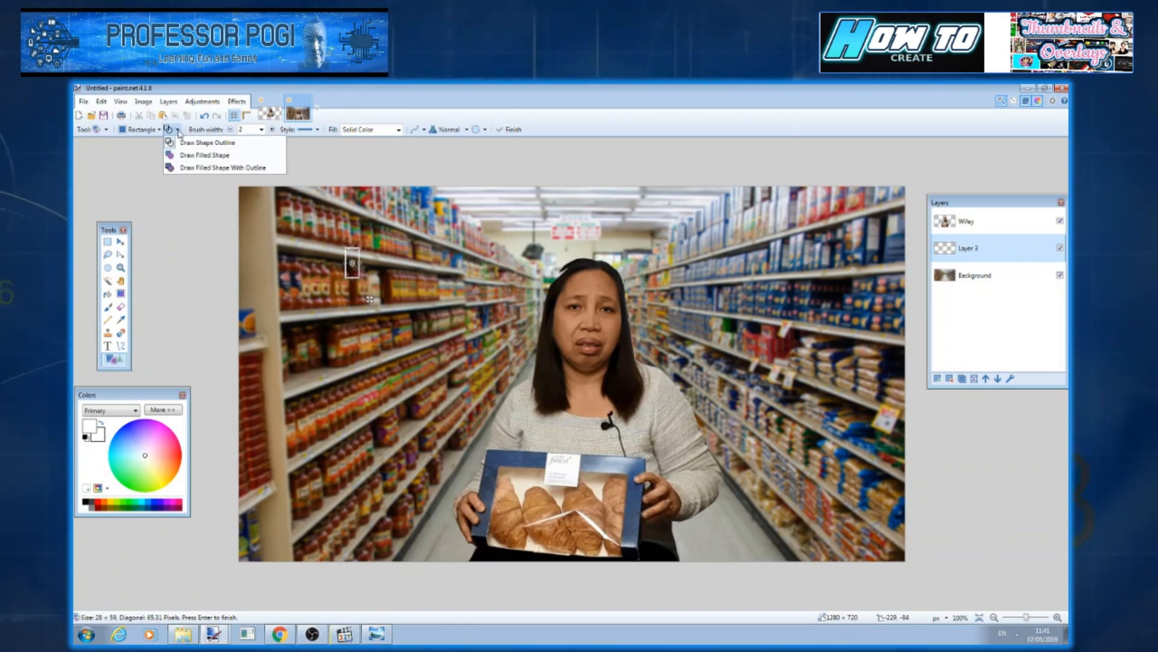
click(195, 157)
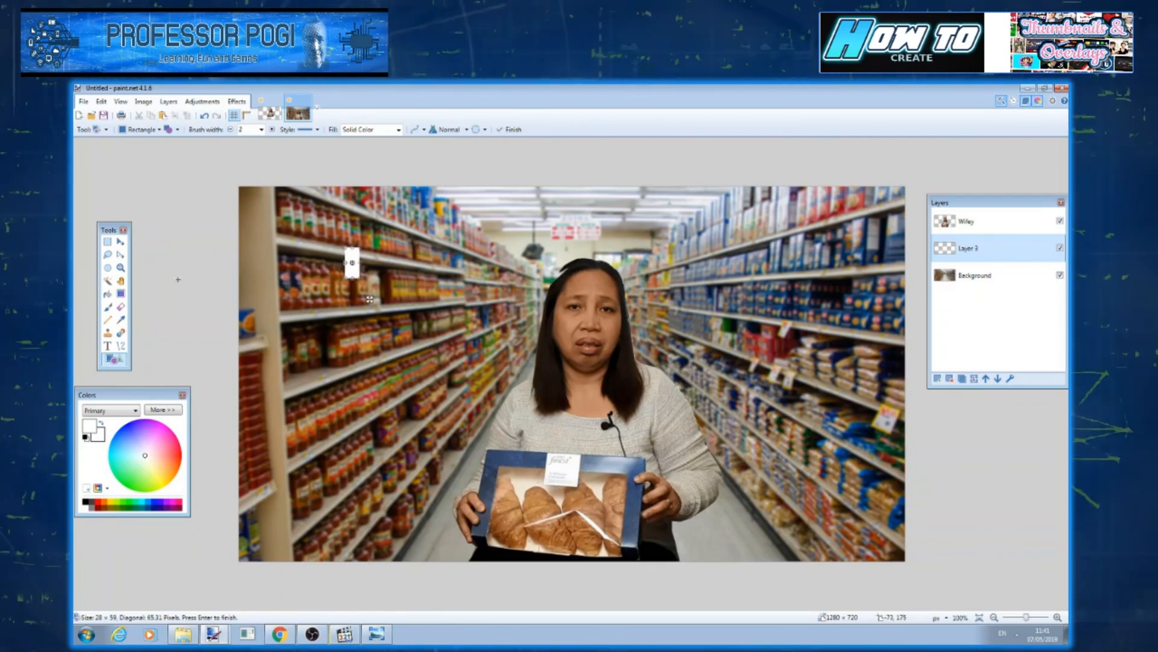
Draw full-height white filled rectangles along both canvas sides, about 245 × 747 pixels on the left and 236 × 787 on the right
drag(235, 174, 362, 561)
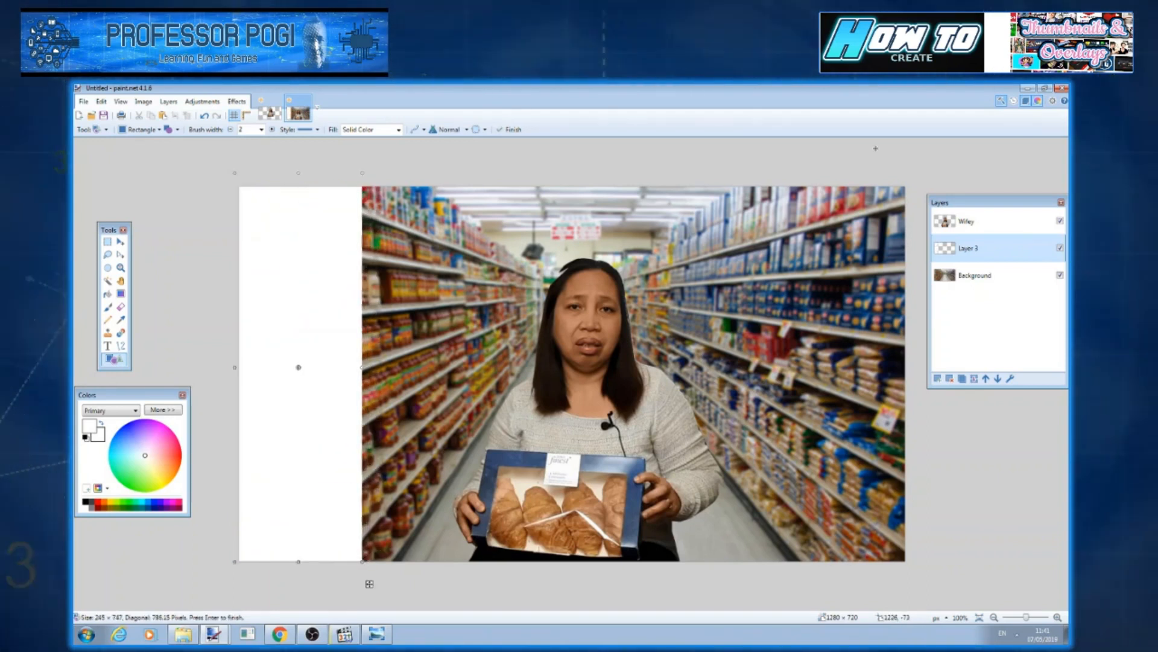
drag(809, 170, 919, 579)
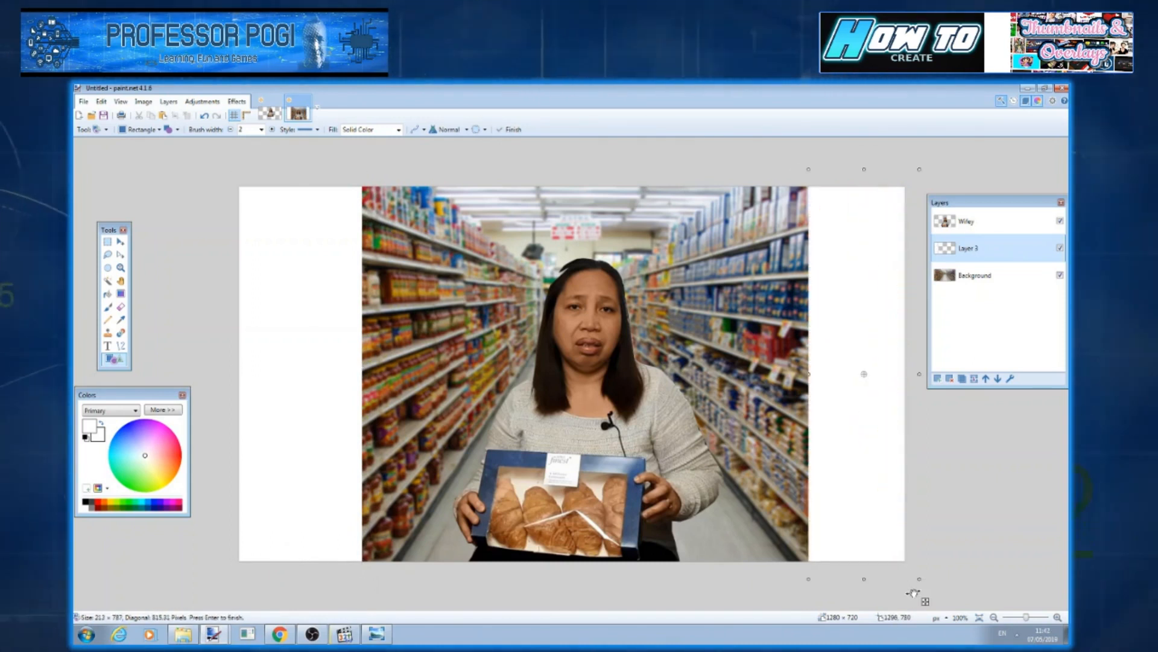
drag(806, 374, 797, 376)
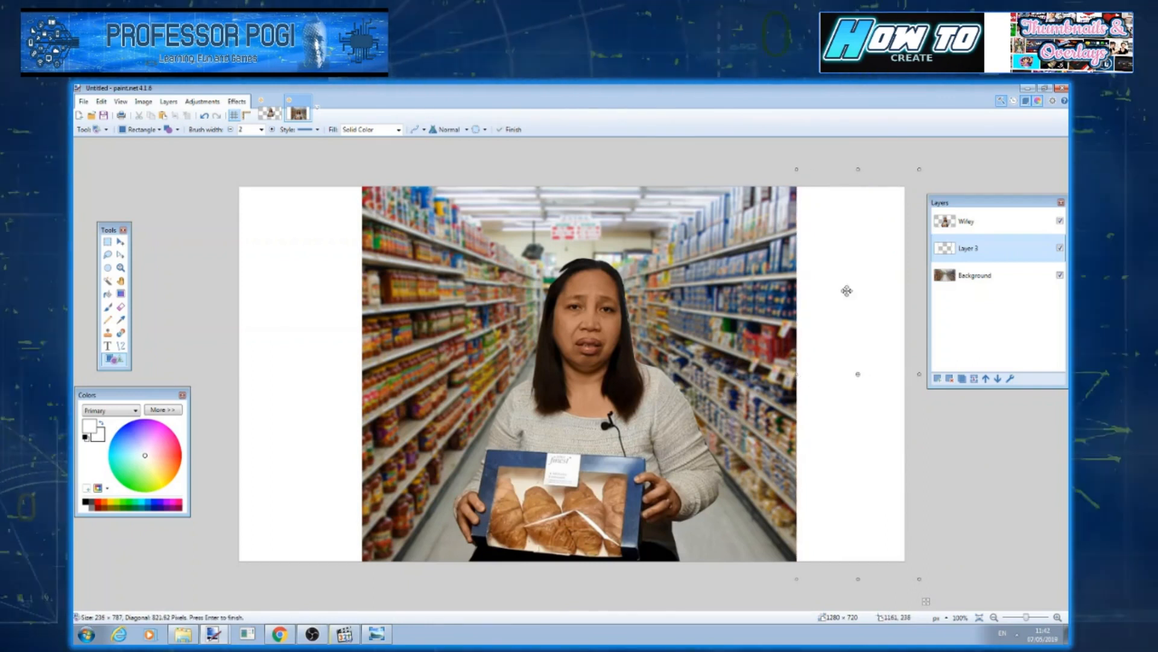
Add a new layer above the white side panels and search Google Images in Chrome for "asda logo"
click(938, 379)
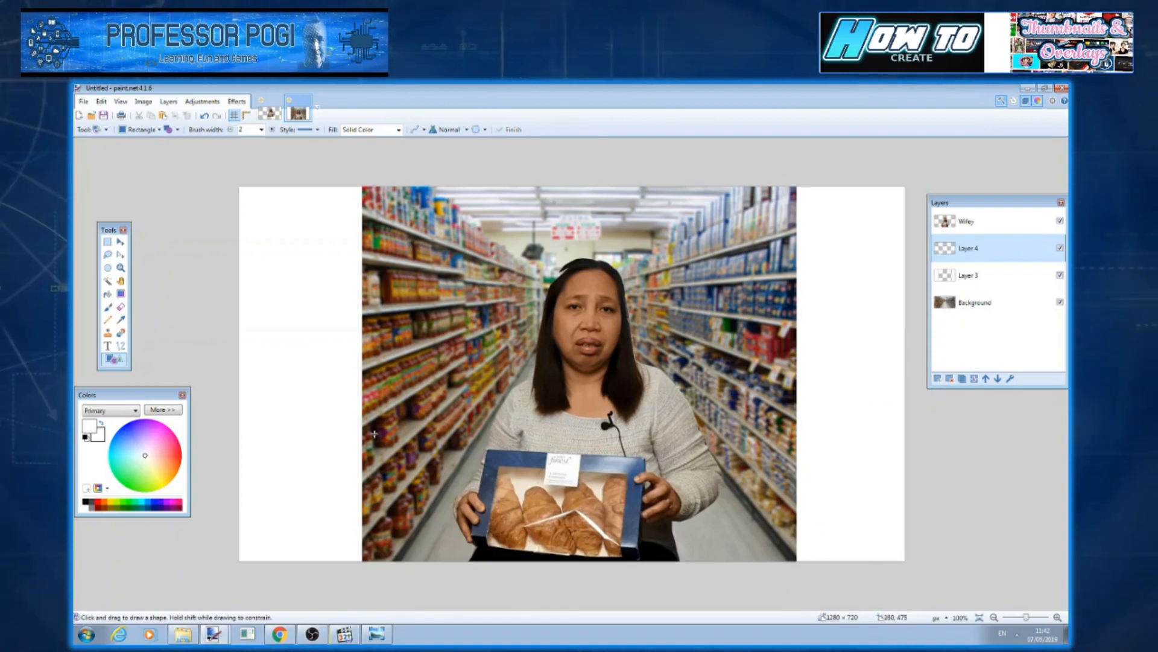
click(279, 633)
scroll(380, 446, up, 4)
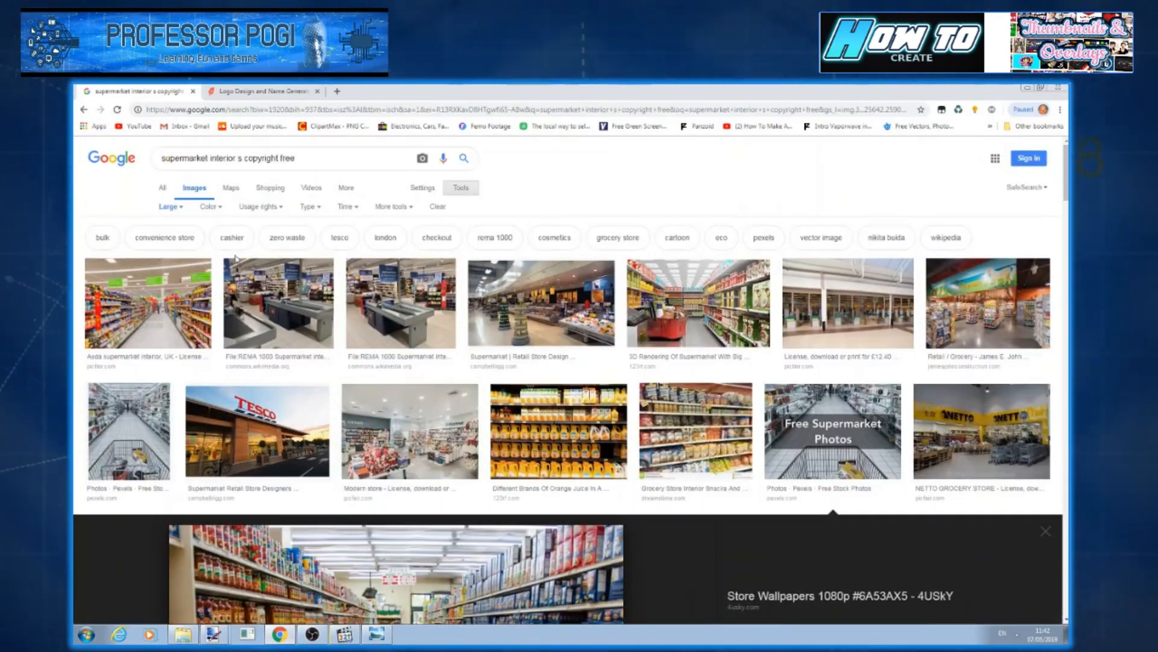
drag(305, 158, 95, 131)
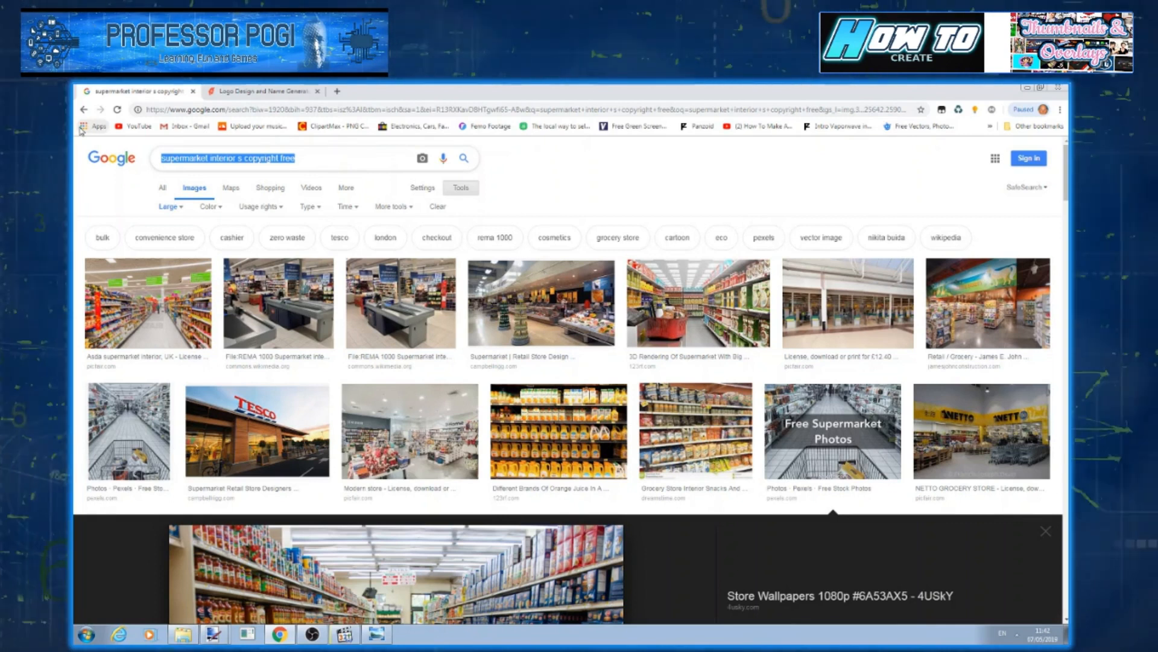
text(asda logo)
key(Return)
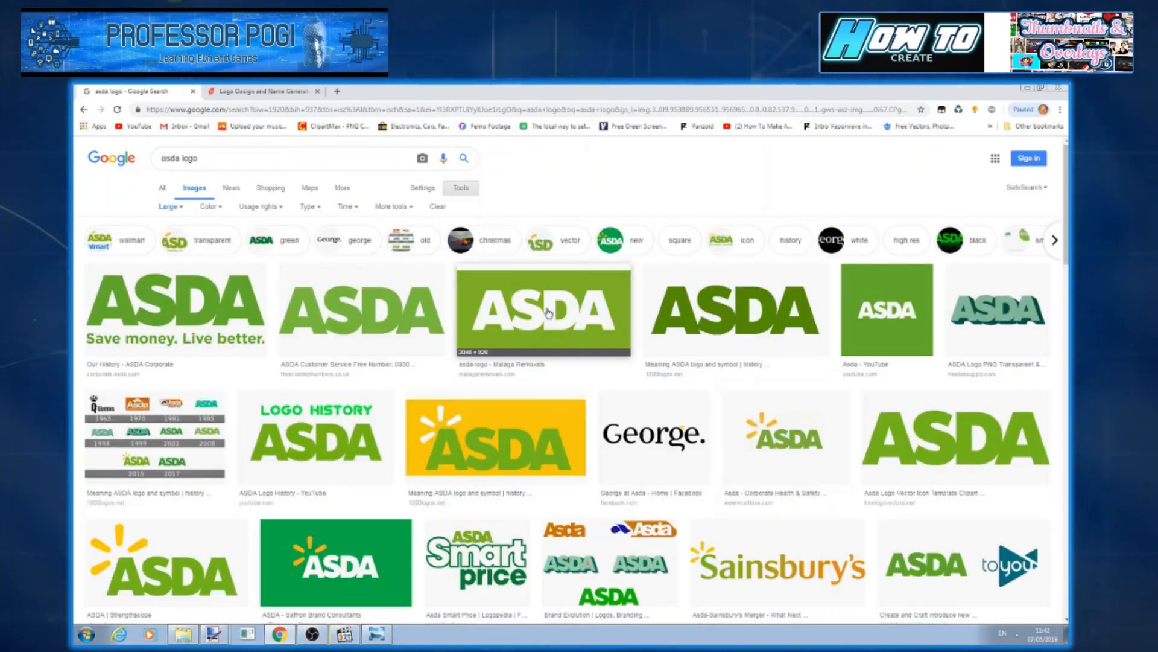
Copy the white-on-green ASDA logo image from the Malaga Removals result and return to the supermarket composition in paint.net
click(548, 312)
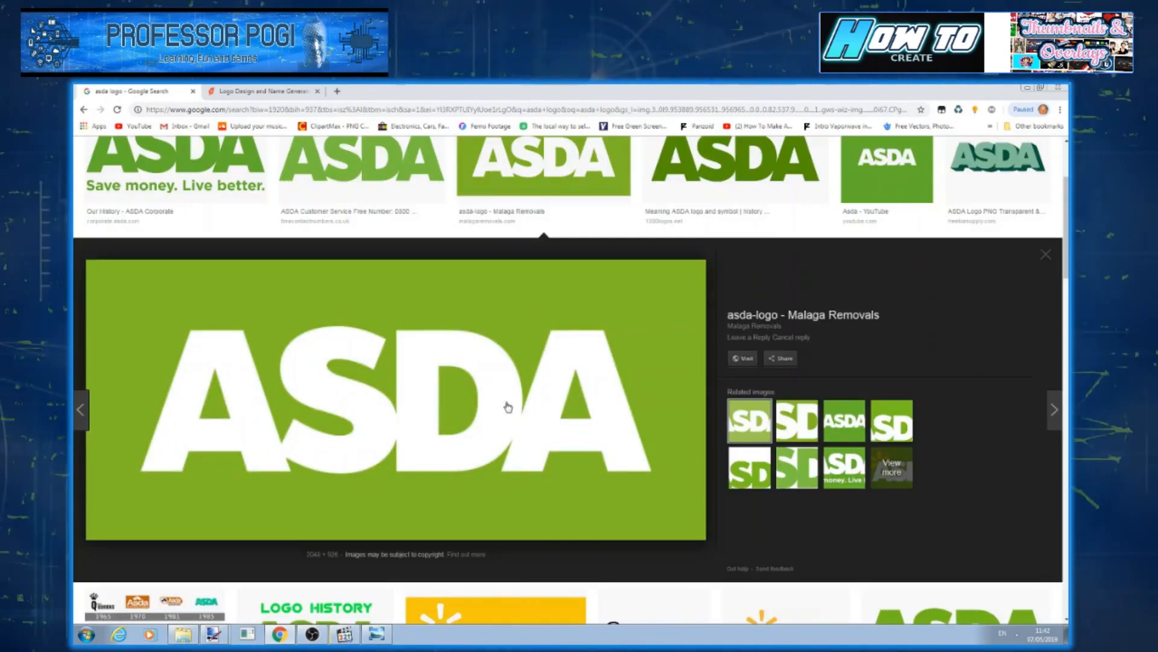
right_click(497, 379)
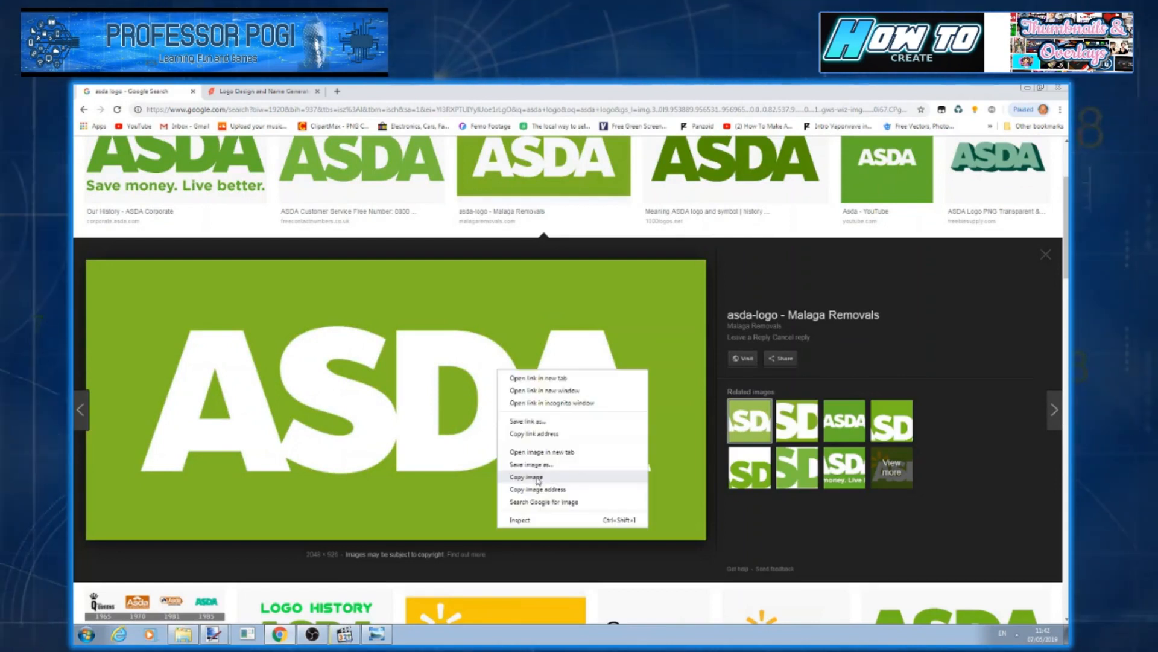
click(536, 478)
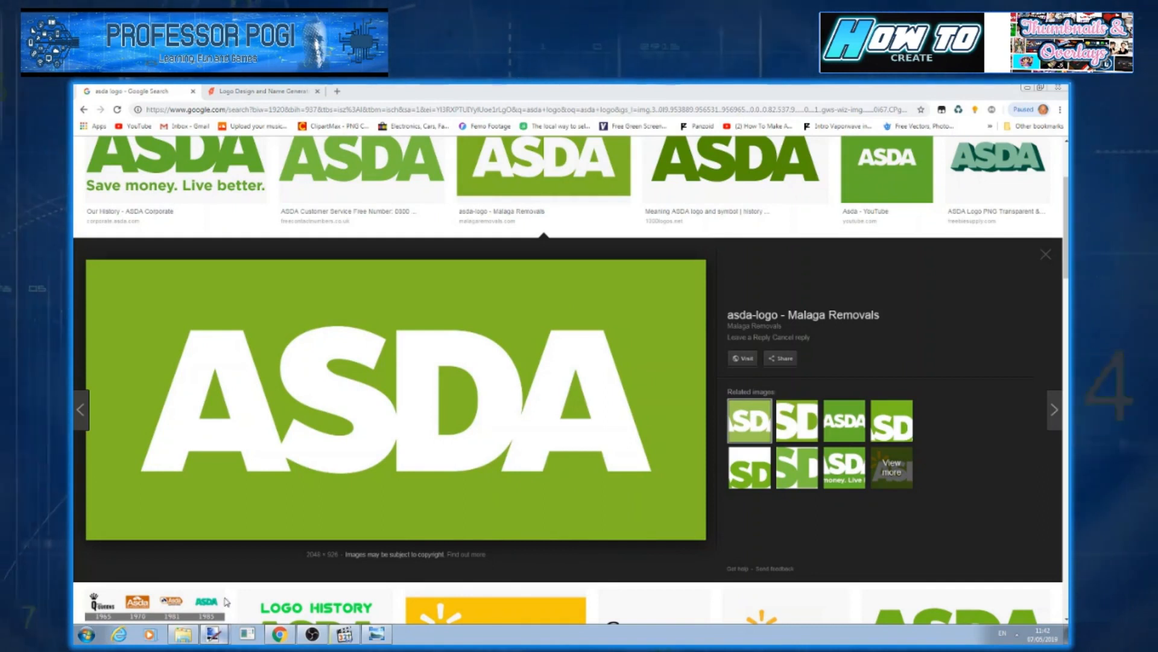
click(213, 633)
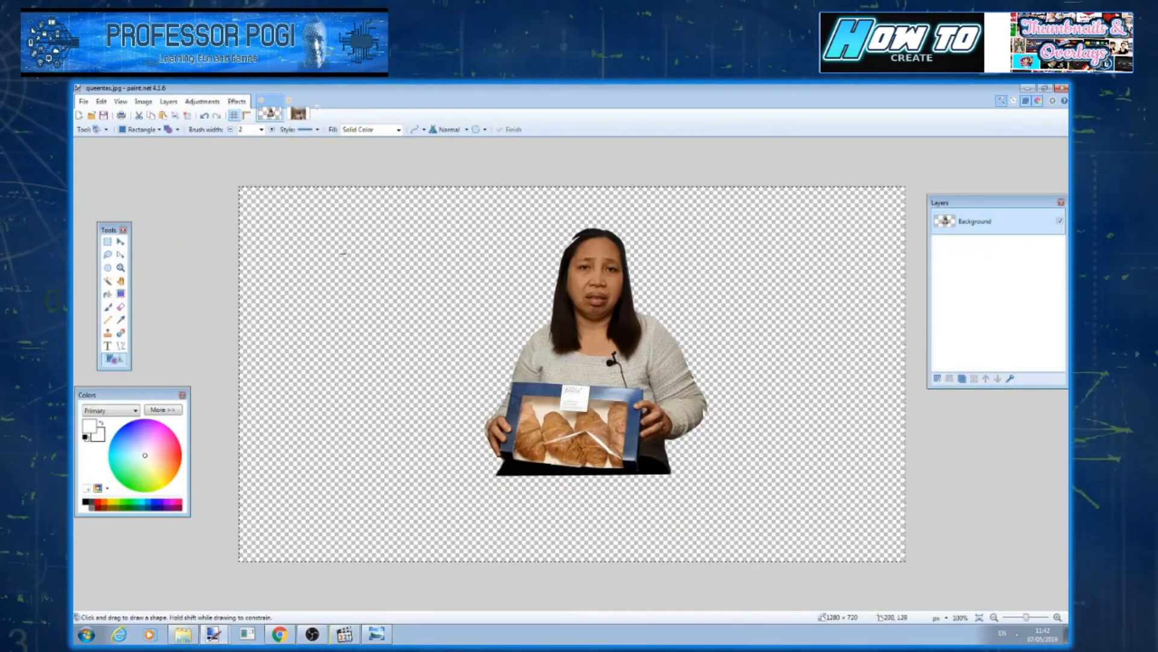
click(298, 113)
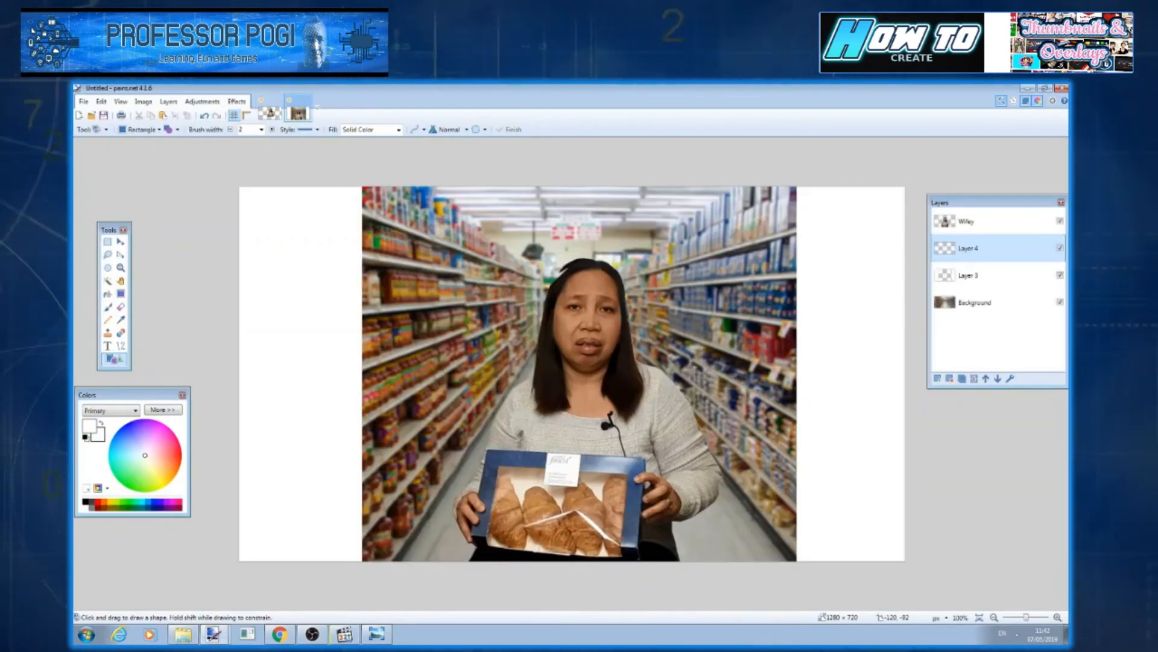
Paste the copied ASDA logo into a new image and resize it to 200 pixels wide, keeping the aspect ratio
click(101, 102)
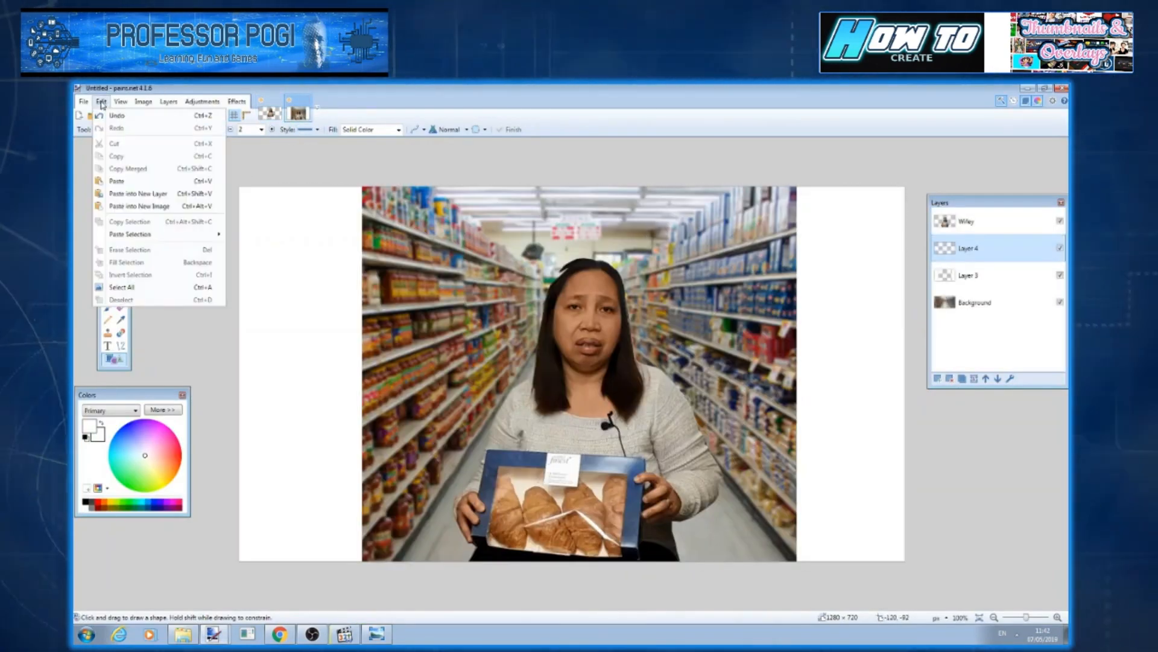
click(152, 207)
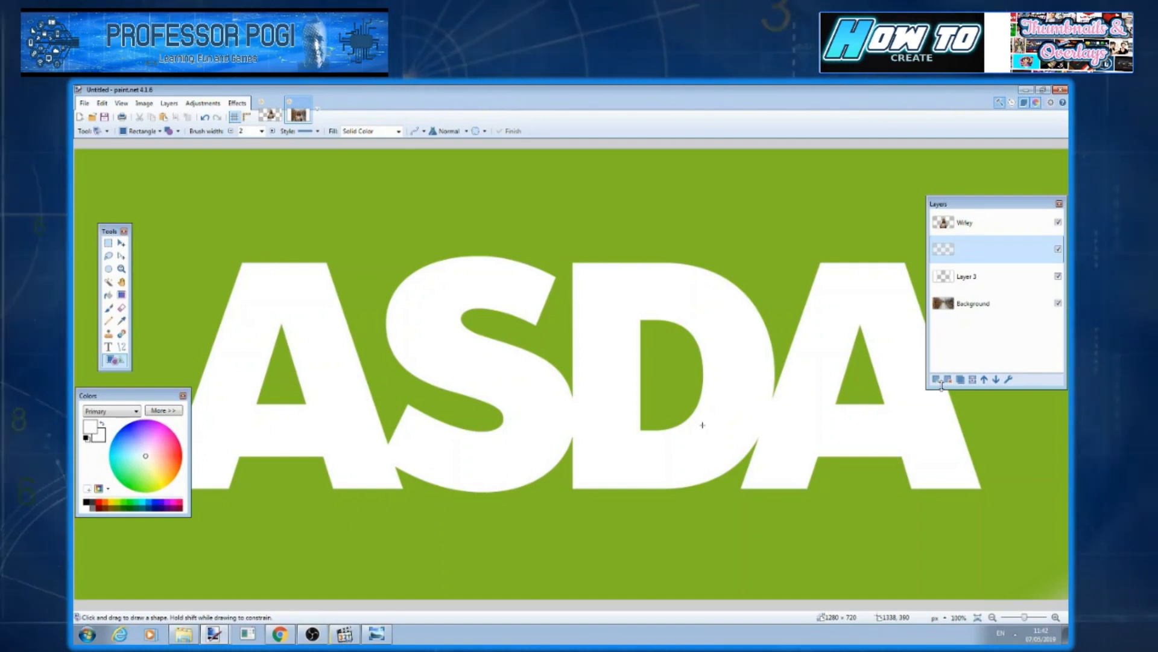
key(ctrl+r)
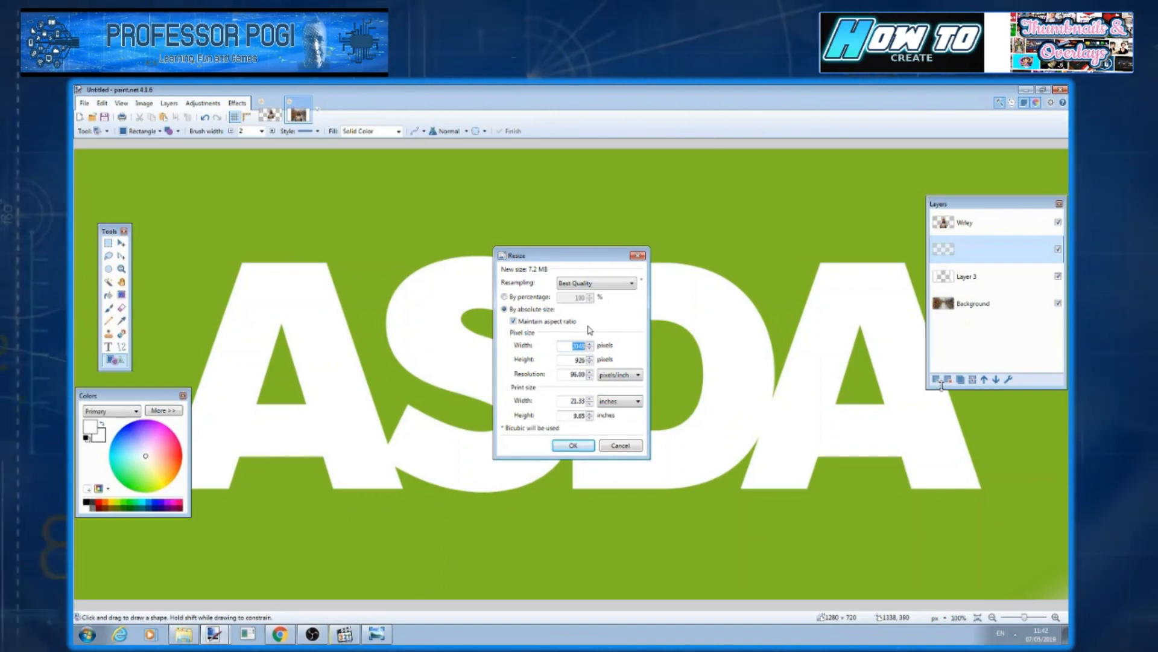
text(200)
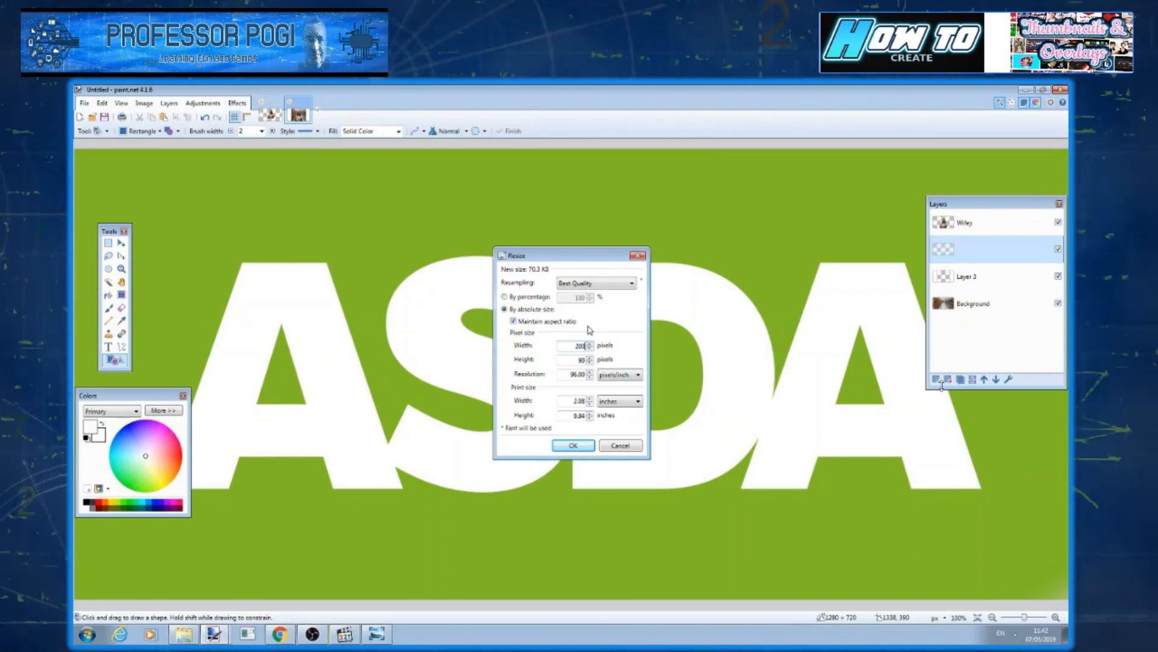
click(573, 445)
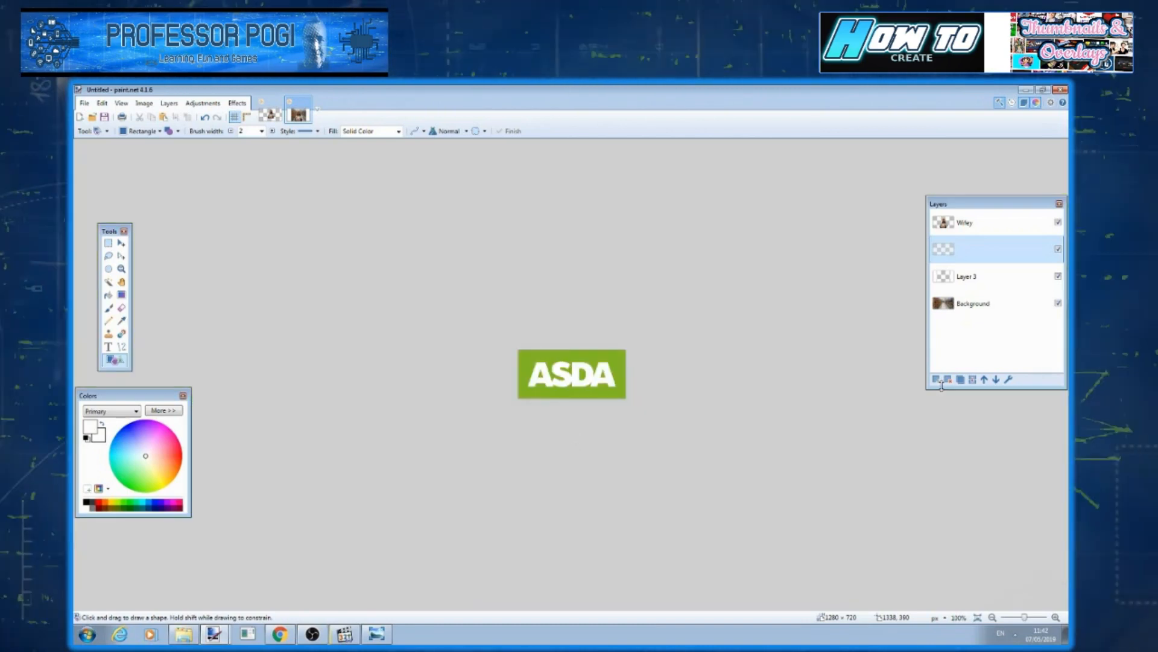
Copy the whole resized ASDA logo into the supermarket composition and place it near the top of the left white panel
click(101, 103)
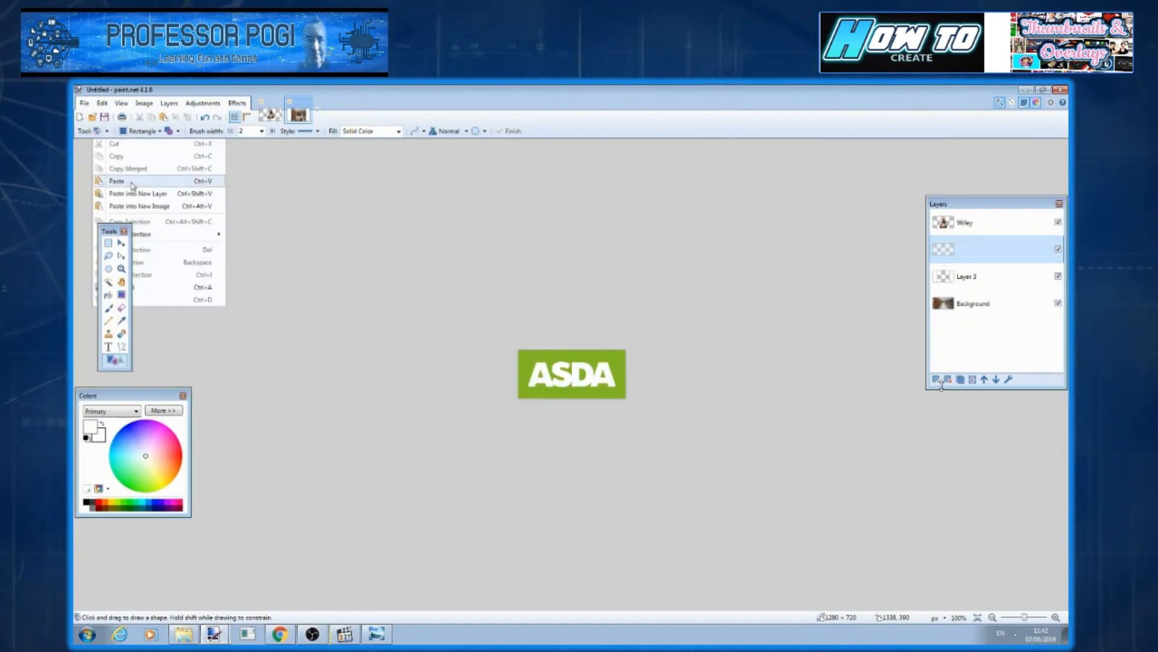
click(147, 289)
click(102, 103)
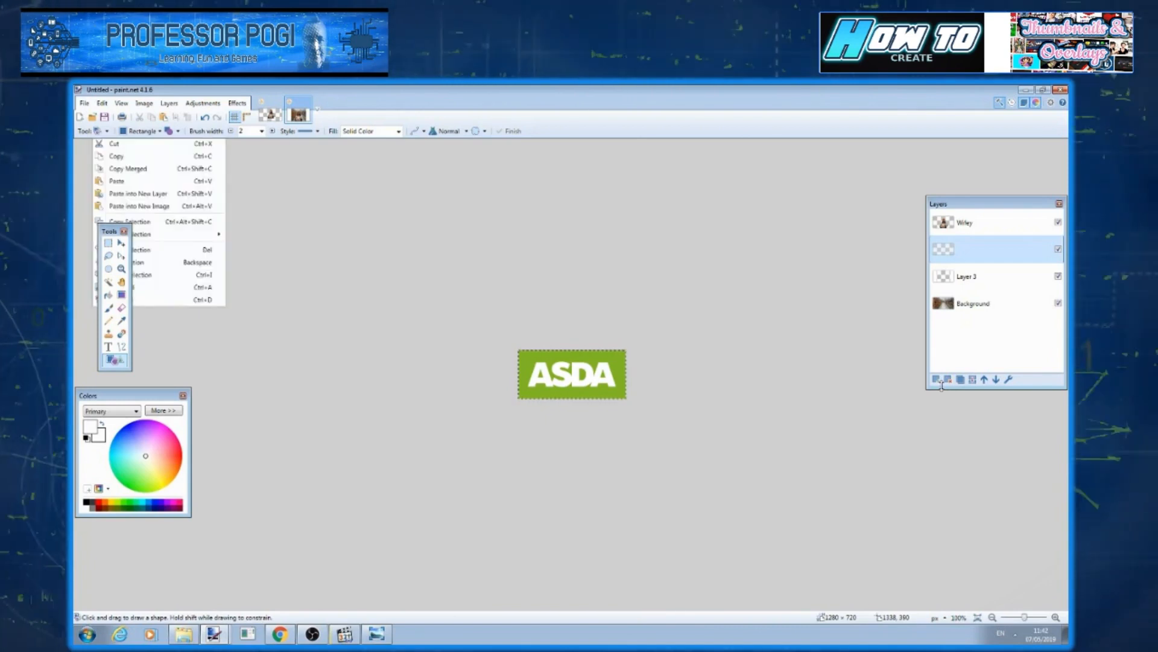
click(118, 156)
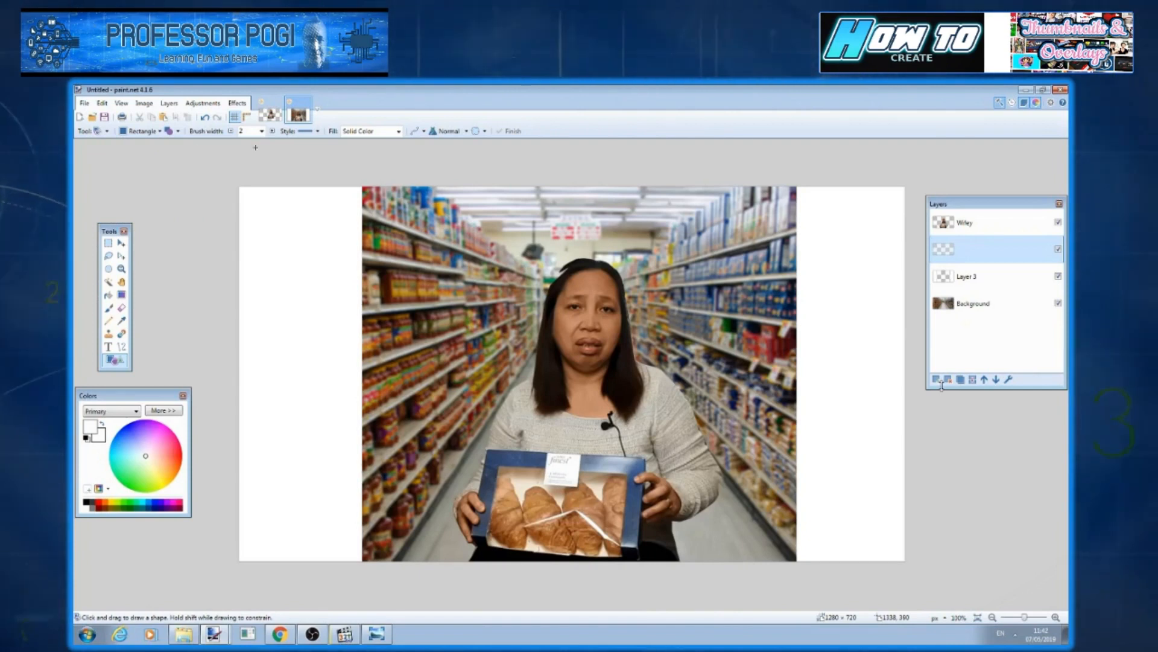
click(102, 104)
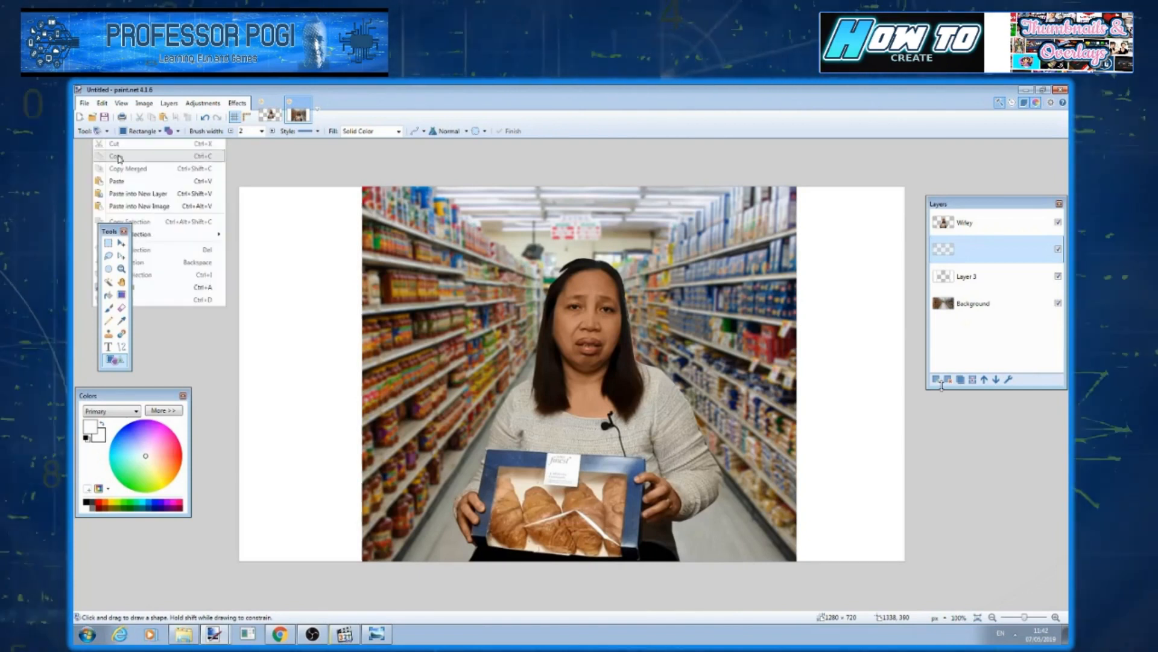
click(126, 178)
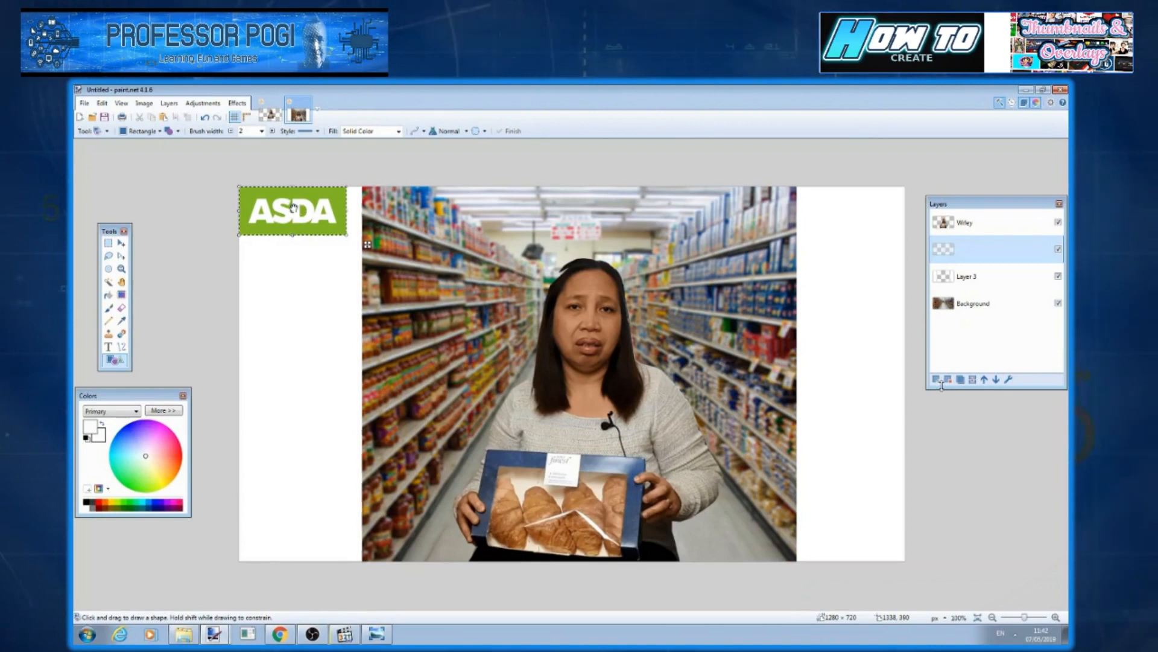
mouse_move(299, 223)
mouse_down()
mouse_move(279, 268)
mouse_move(303, 226)
mouse_up()
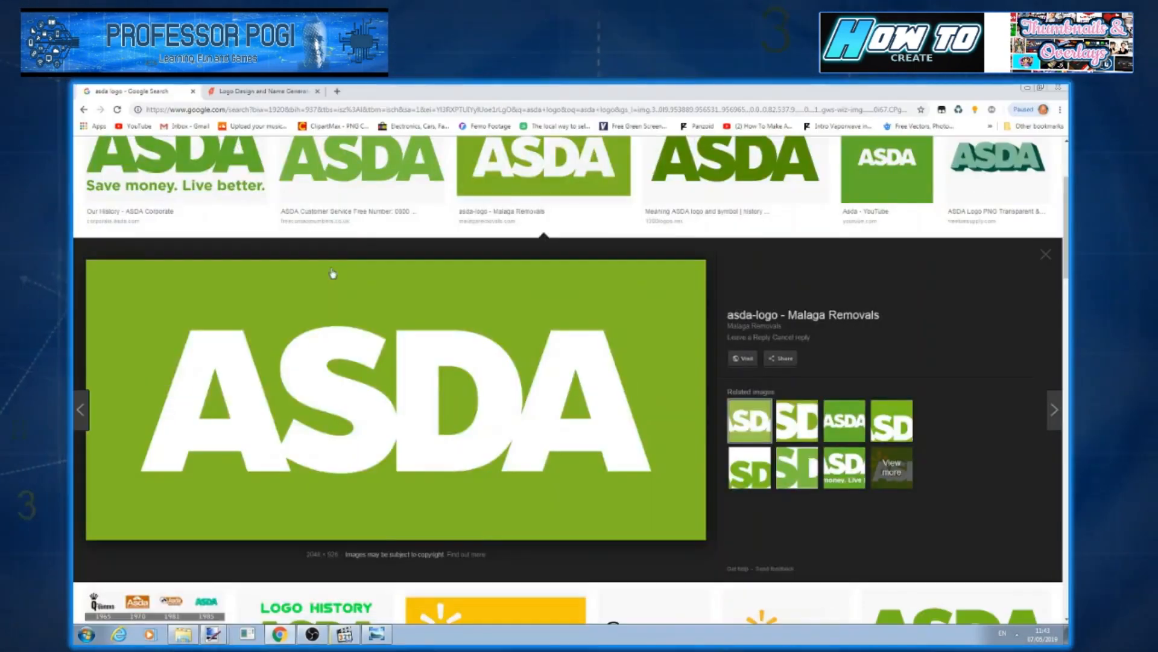
Search Google Images in Chrome for "aldi logo" and copy the ALDI logo image from the Aldi (UK) Logopedia result
scroll(336, 261, up, 3)
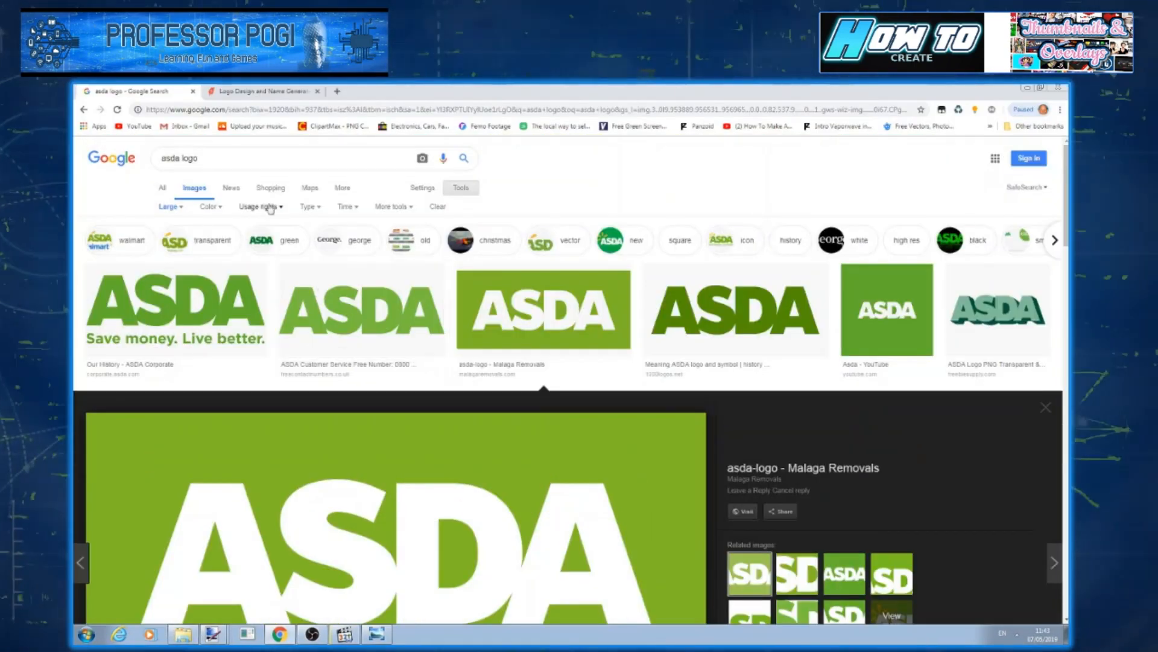
double_click(178, 158)
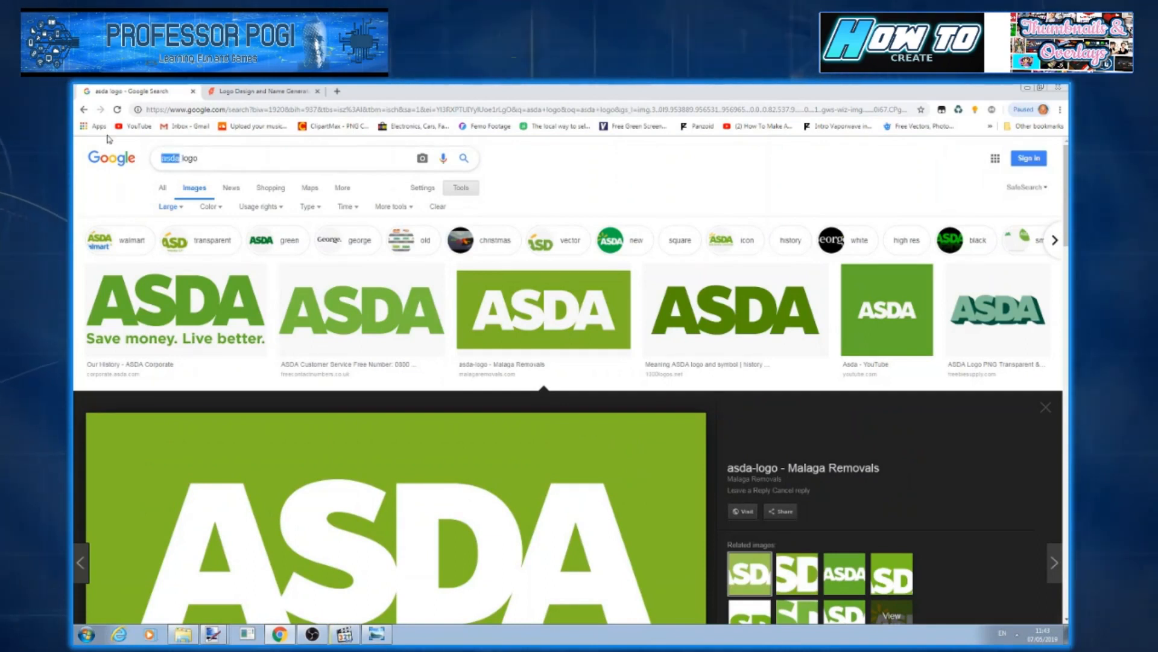
text(aldi)
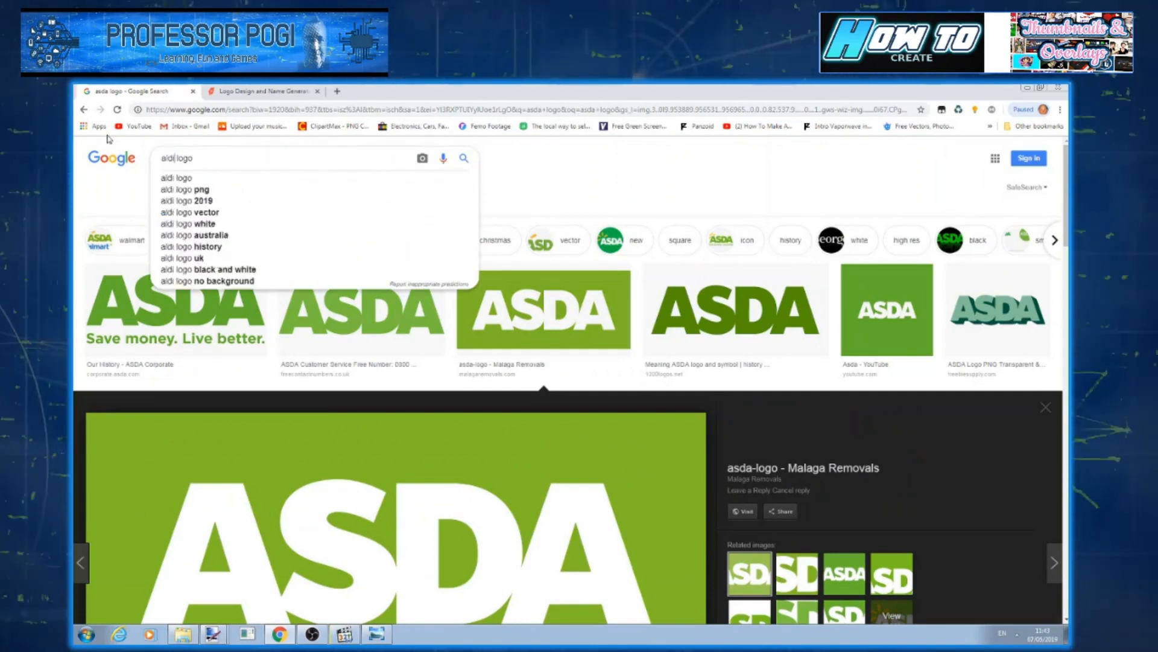
key(Return)
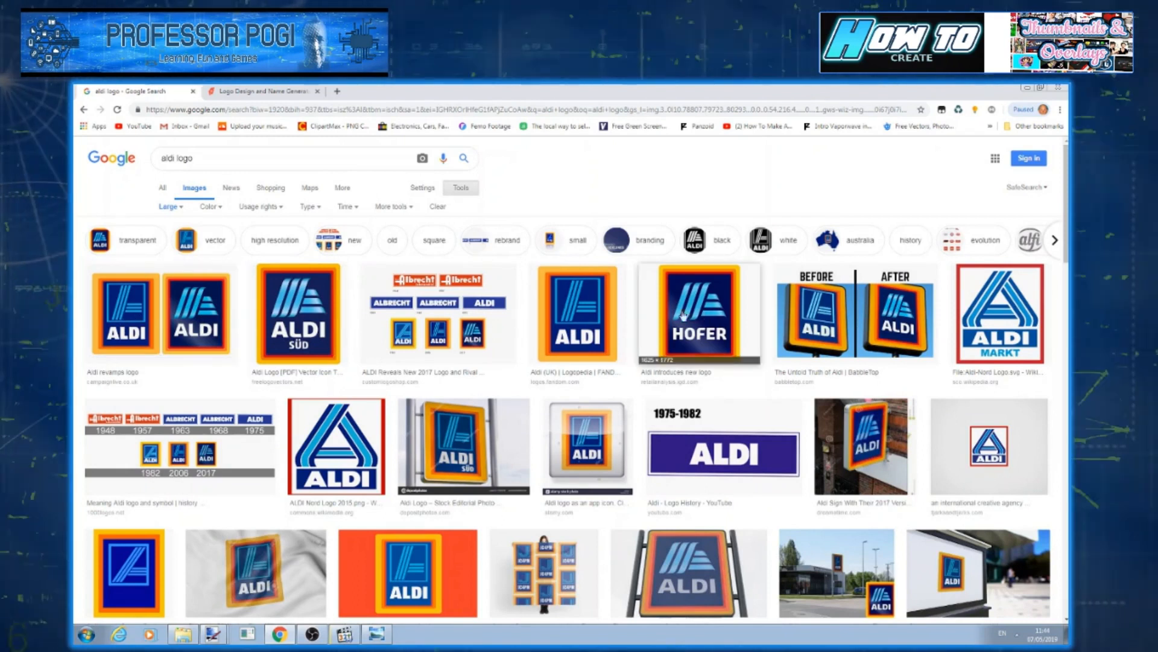
click(581, 321)
right_click(511, 392)
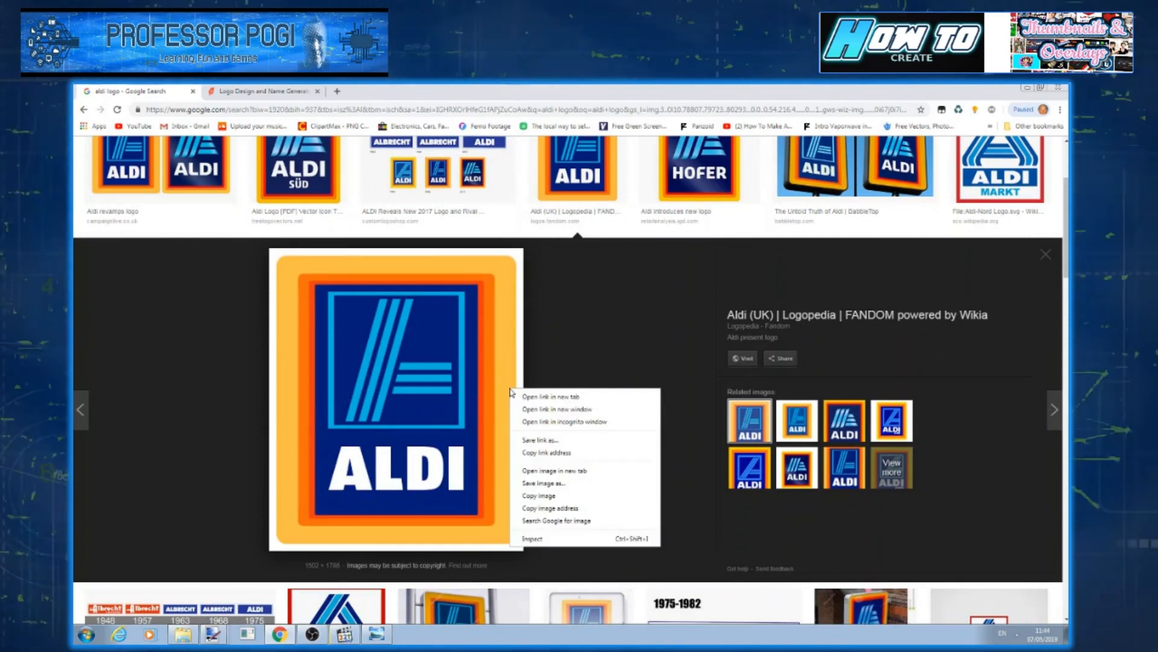
click(545, 496)
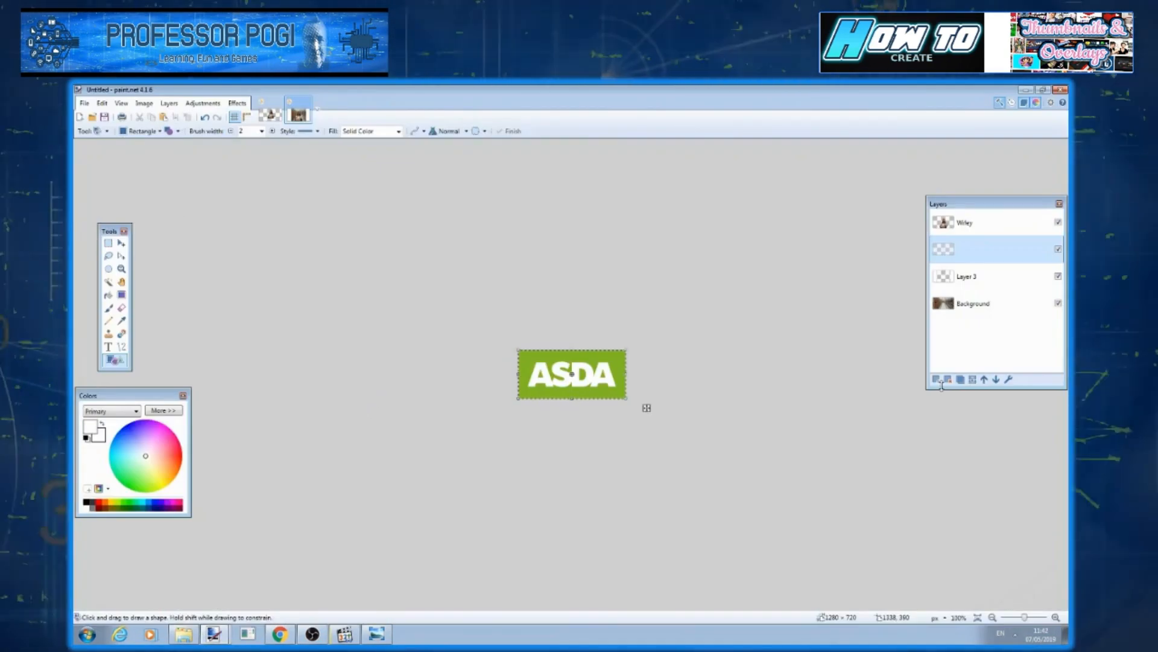
In paint.net, paste the ALDI logo into a new image and resize it to 206 pixels wide, keeping the aspect ratio
click(102, 103)
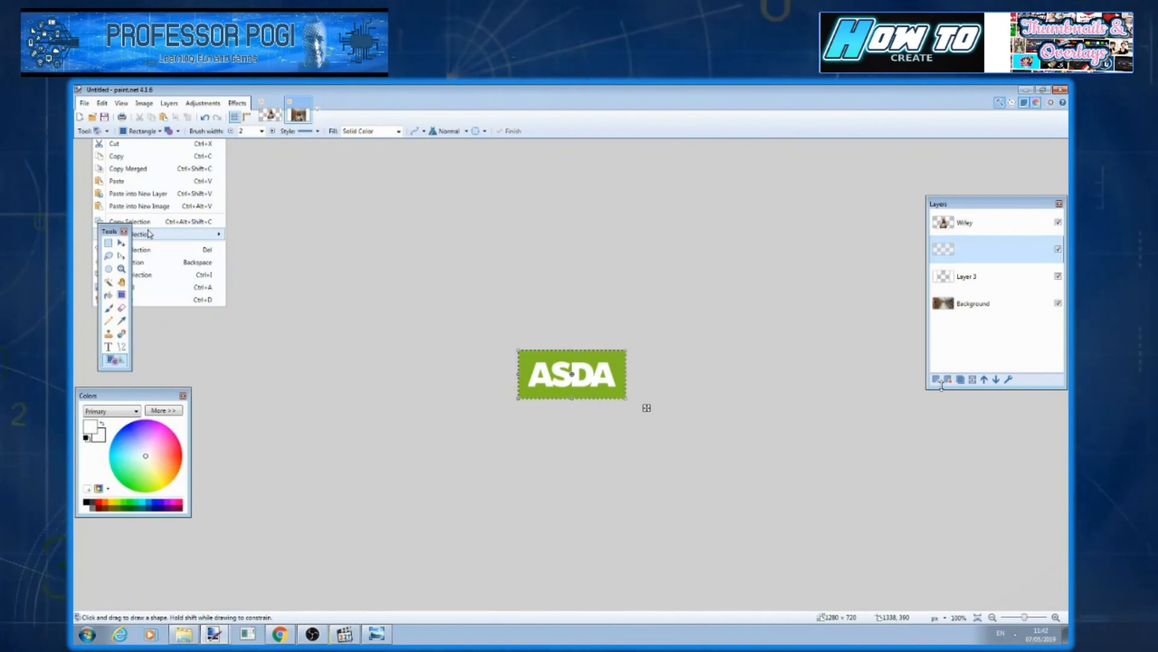
click(151, 206)
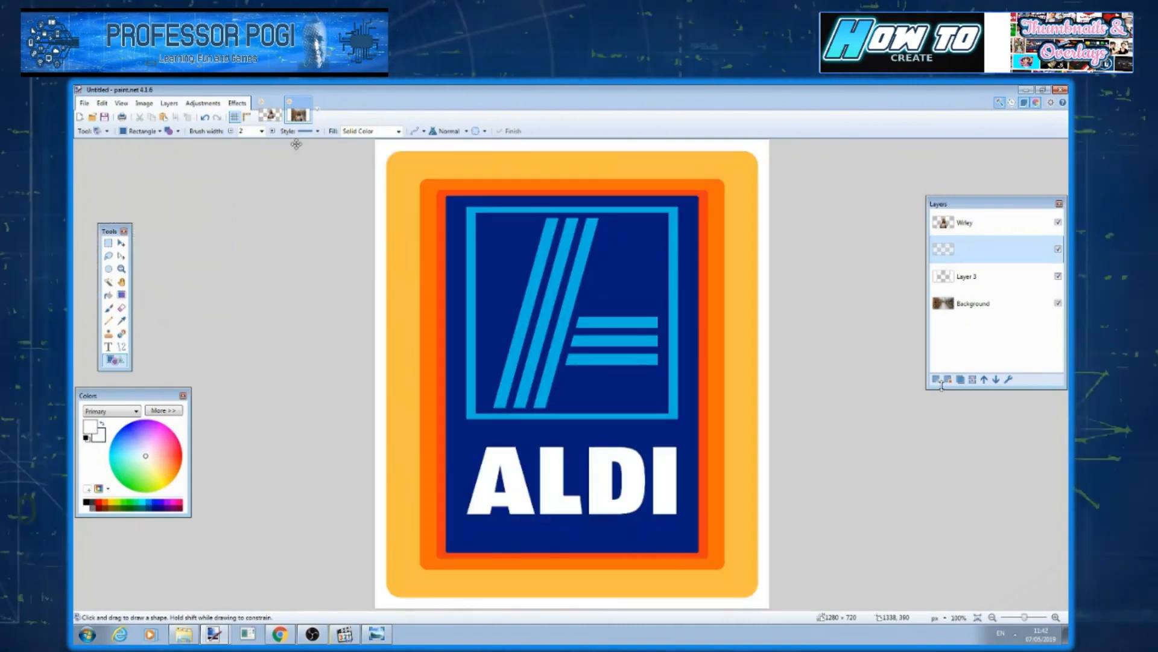
key(ctrl+shift+Tab)
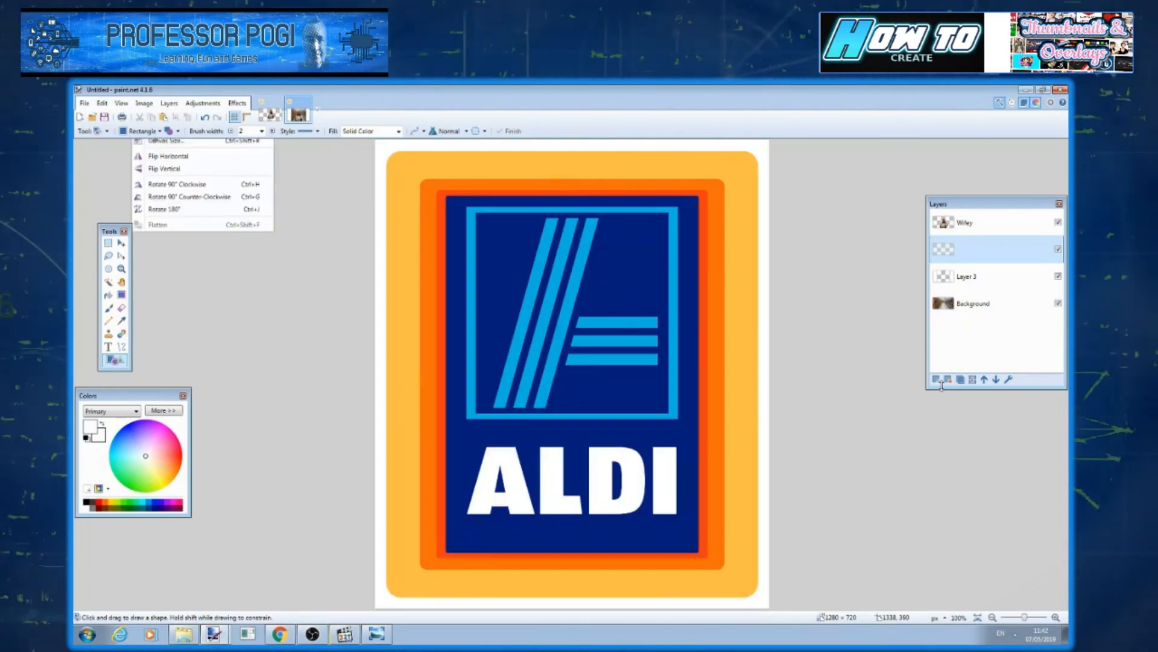
key(ctrl+r)
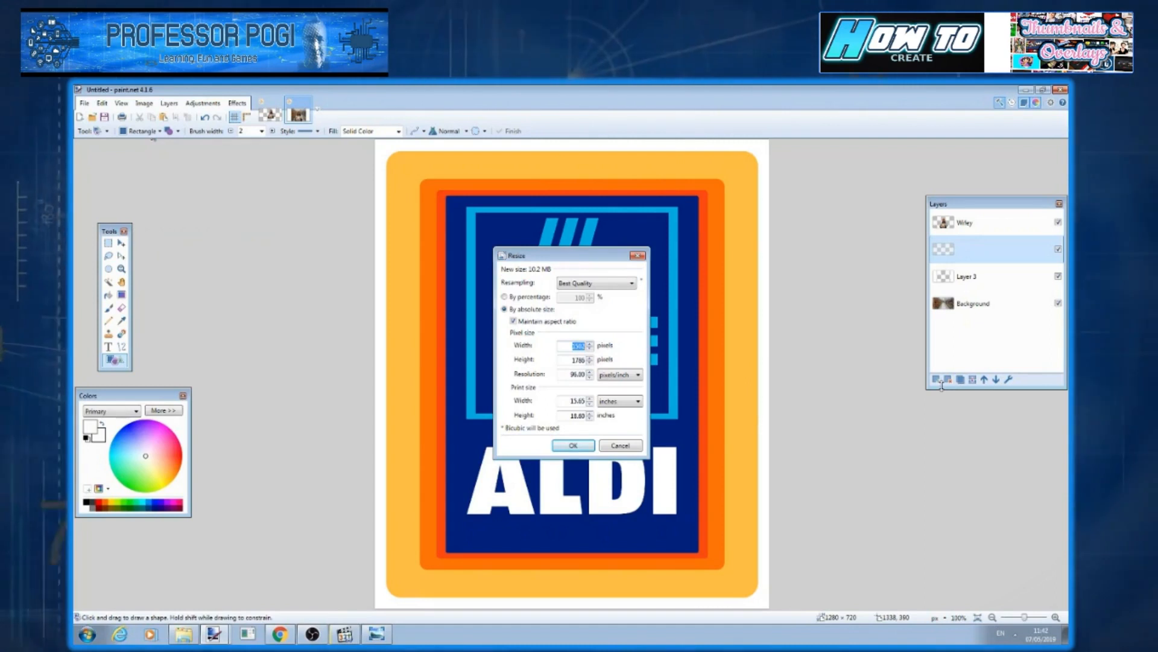
text(200)
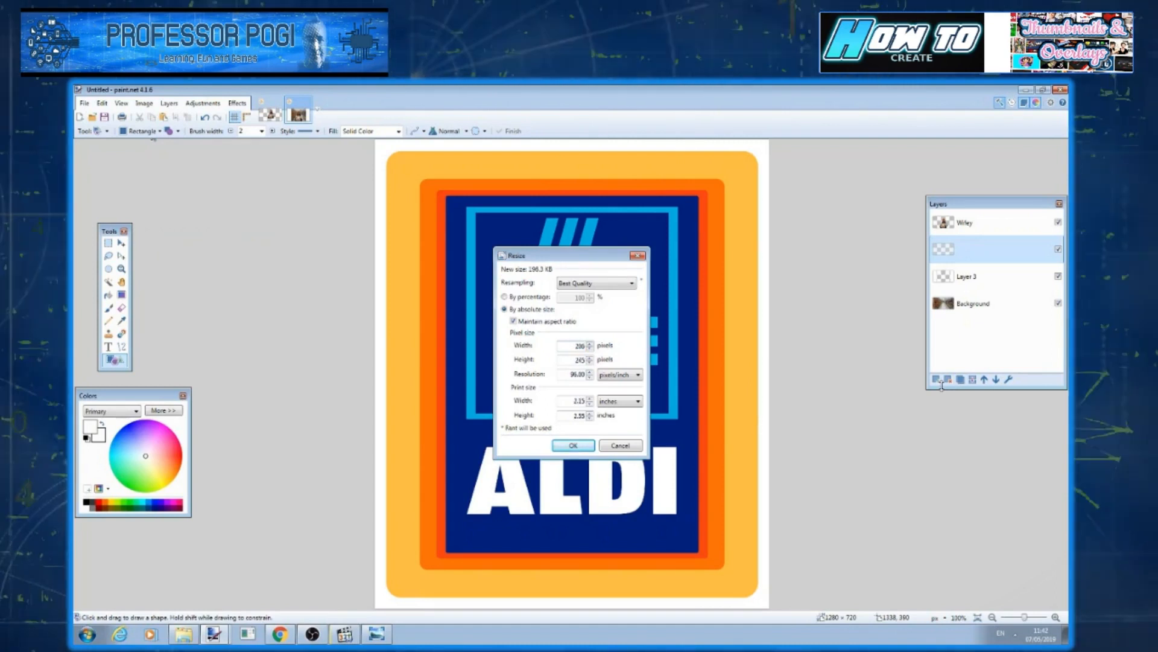
key(Return)
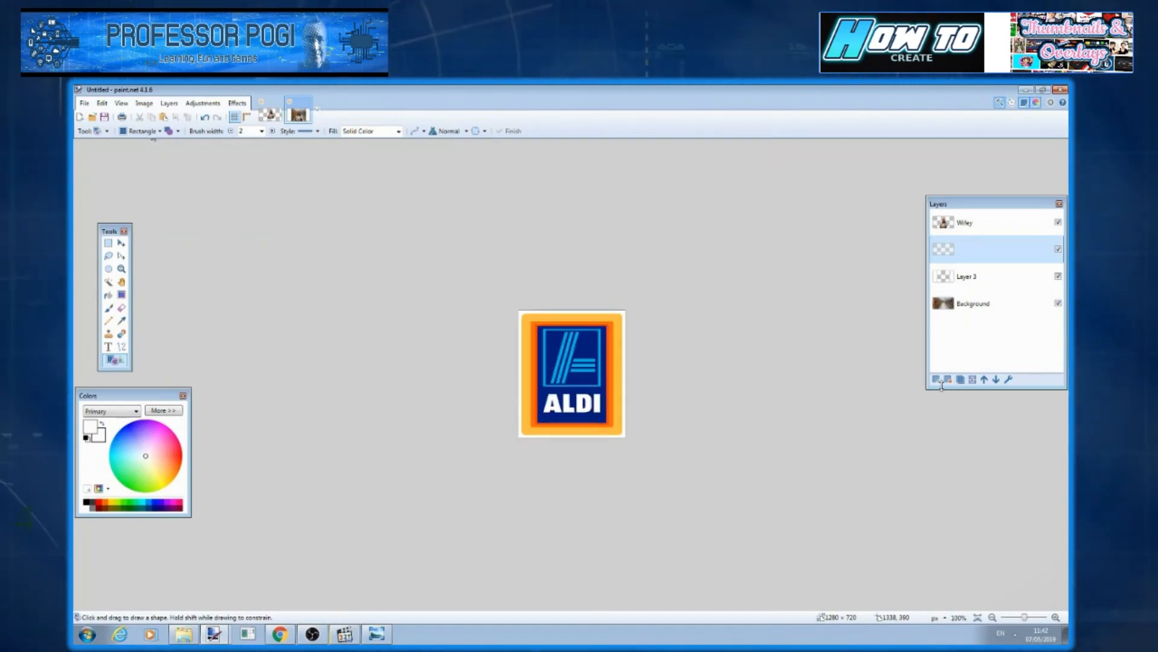
Copy the whole resized ALDI logo, paste it into the composition as a new layer and place it below the ASDA logo
key(alt+e)
key(Up)
key(Up)
key(Return)
key(alt+e)
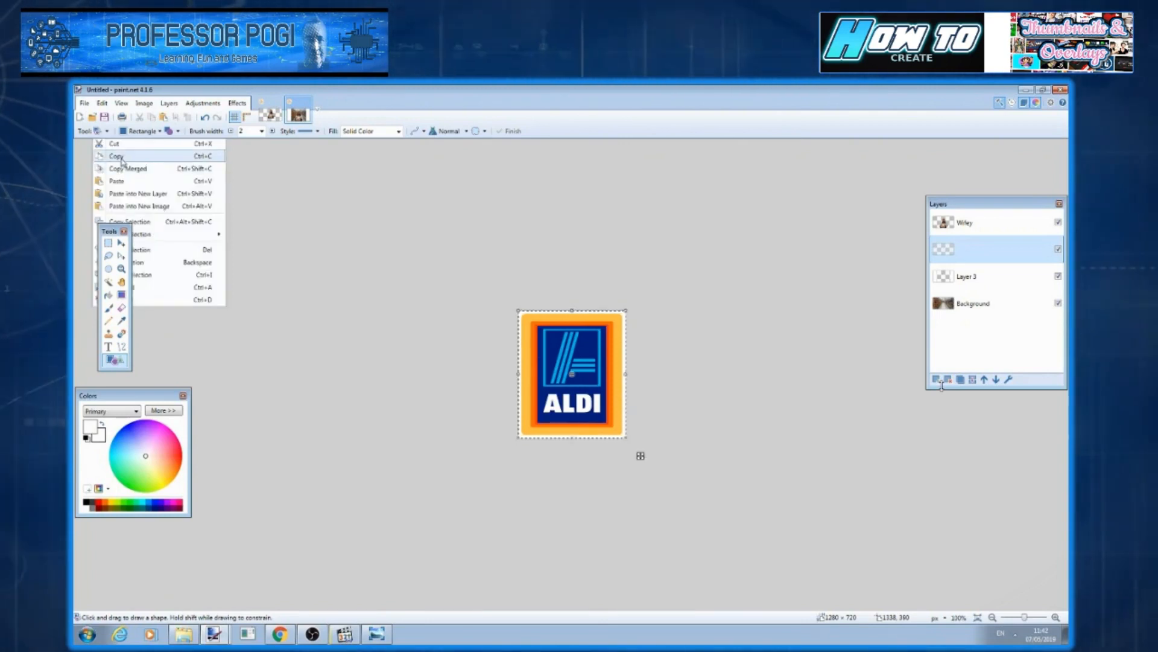
click(120, 158)
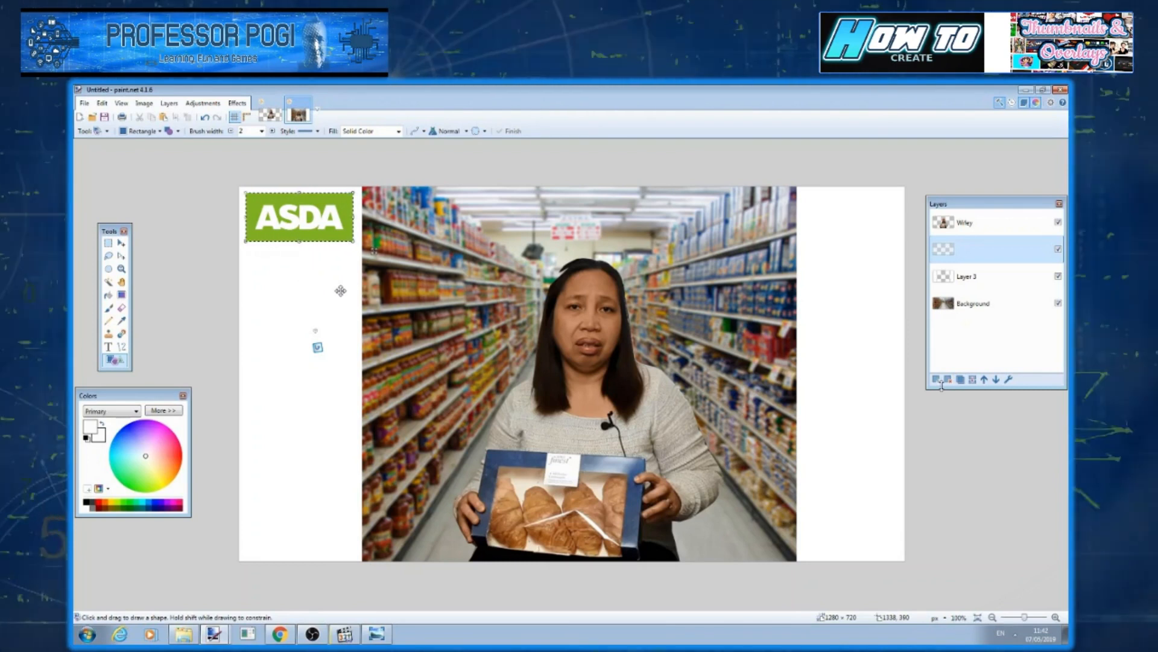
click(102, 103)
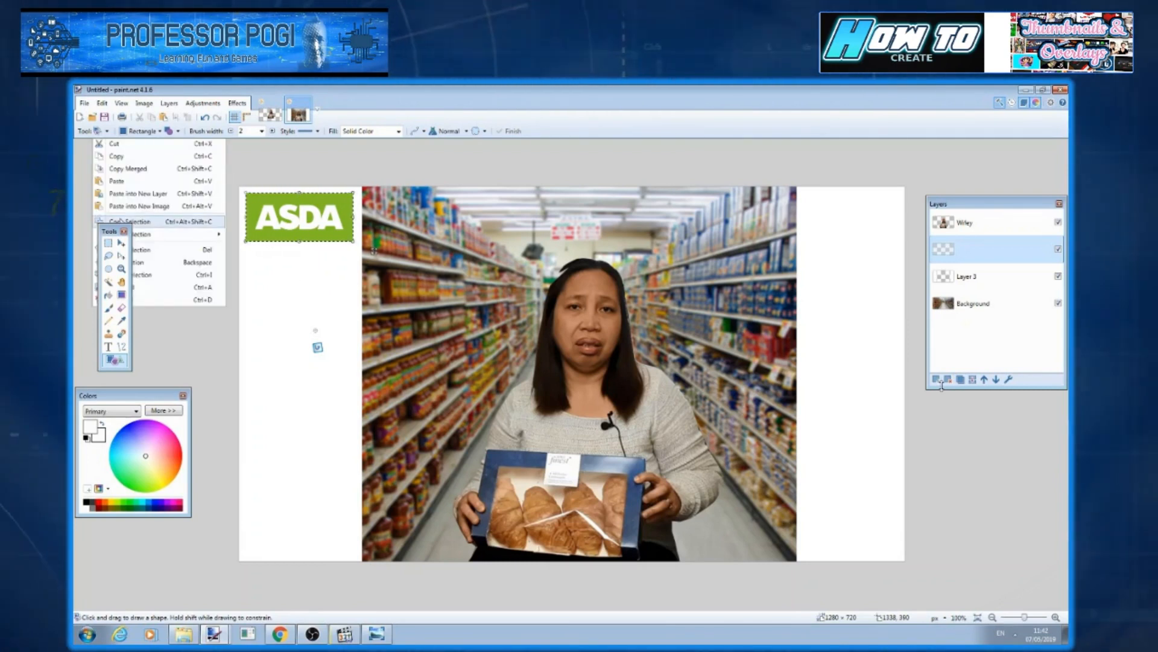
click(151, 201)
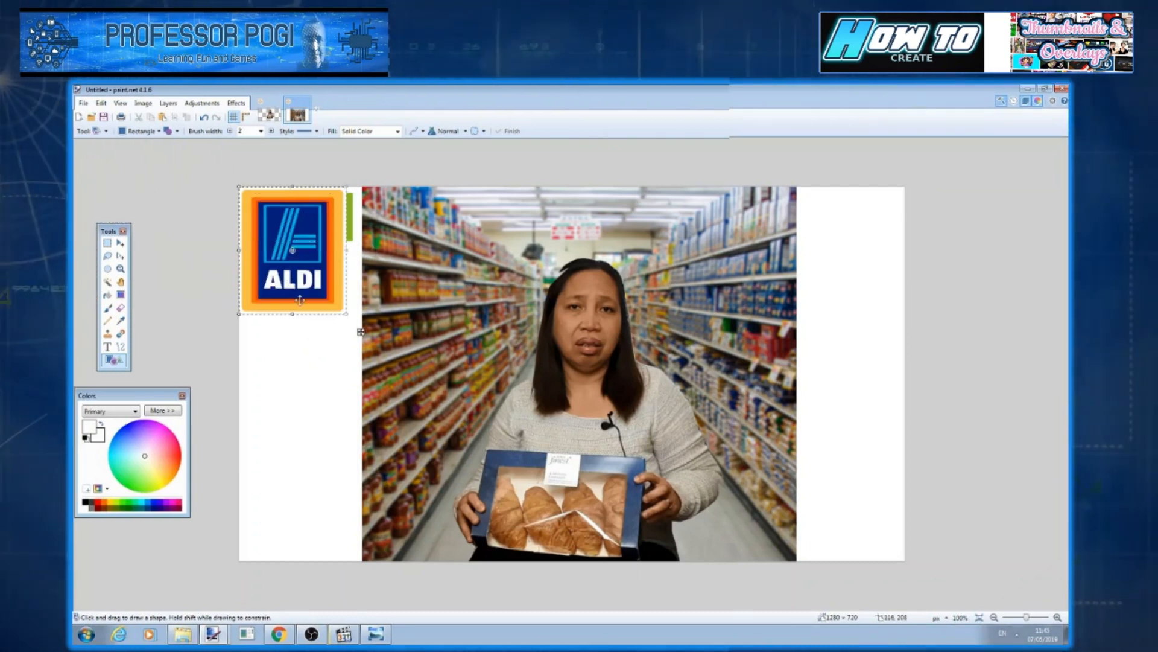
drag(299, 300, 321, 338)
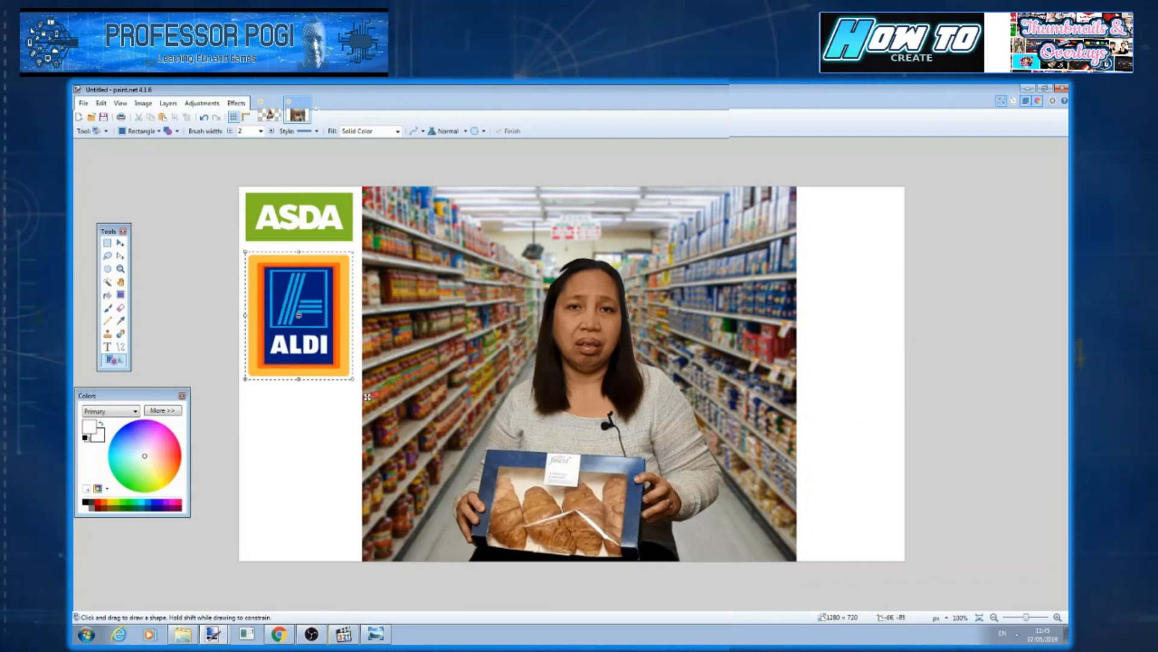
Deselect the ALDI logo and reposition the ASDA logo just above it on the left white panel
click(101, 103)
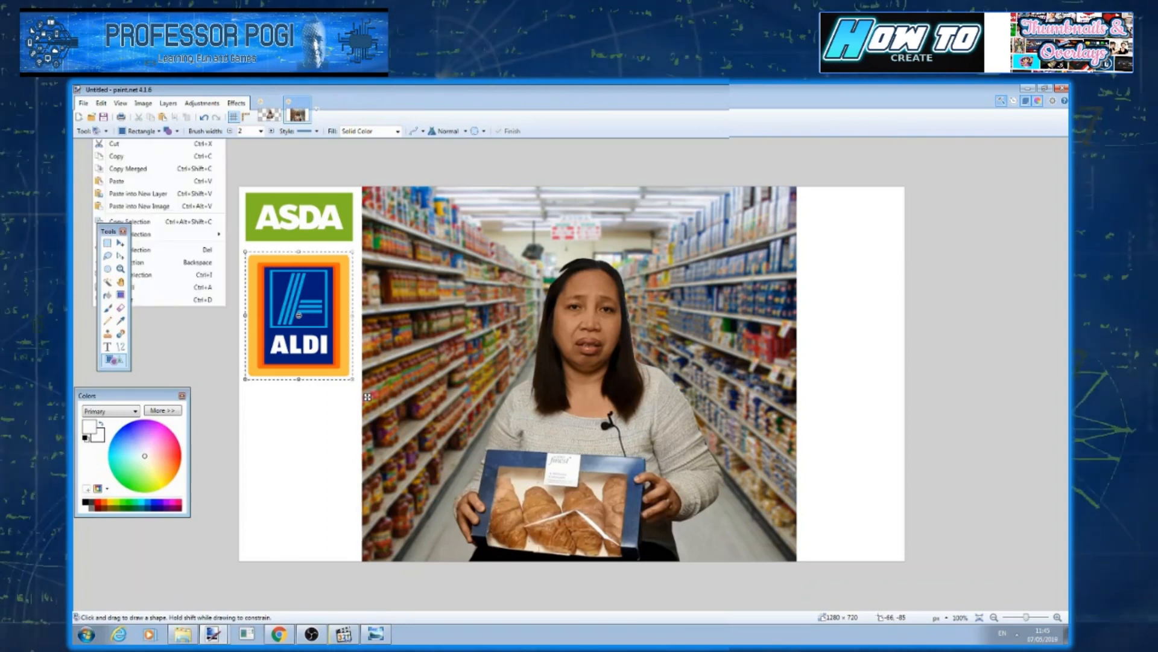
click(145, 302)
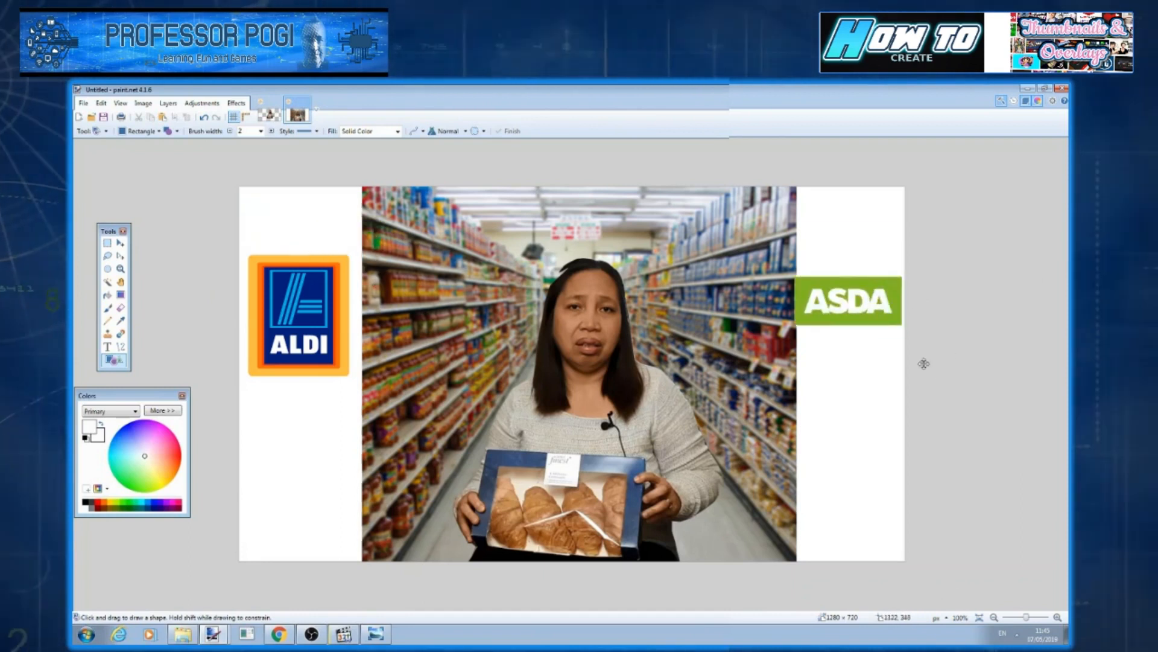
drag(923, 363, 381, 283)
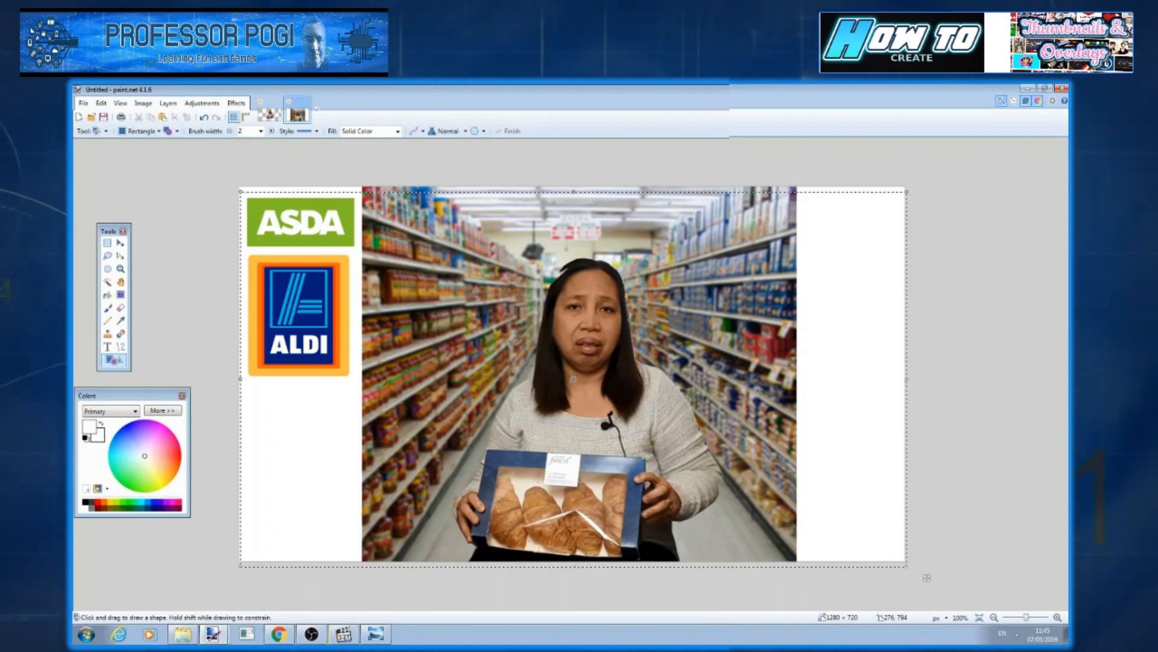
Switch to Chrome and search Google Images for "walmart logo"
click(279, 634)
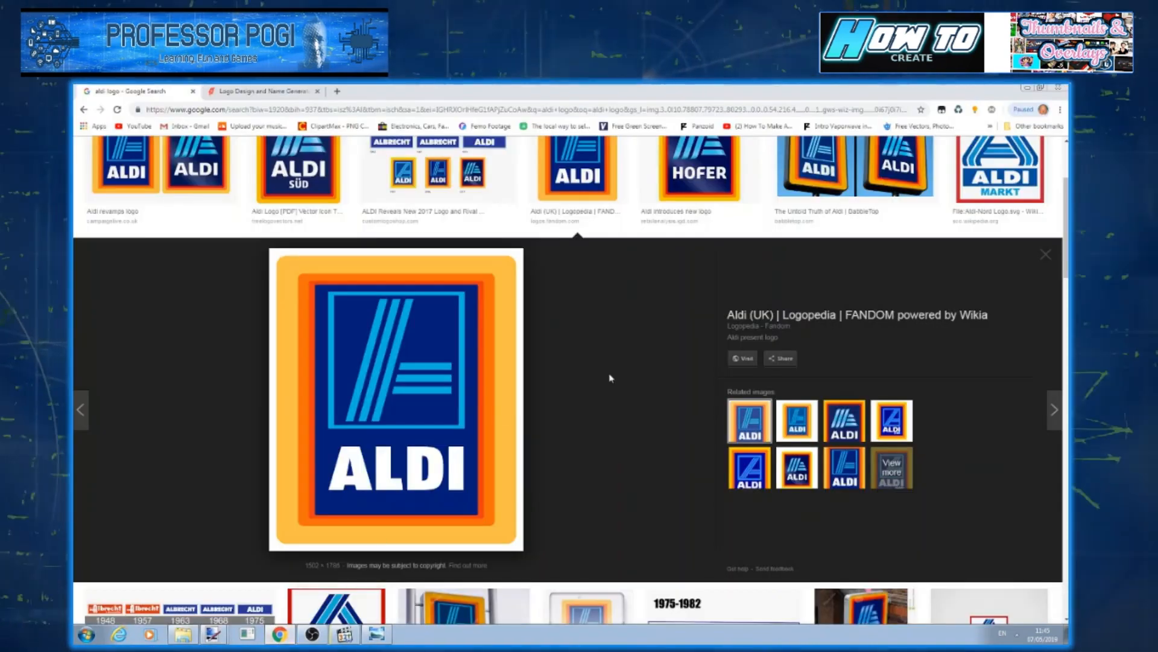
scroll(608, 383, up, 3)
drag(203, 157, 78, 152)
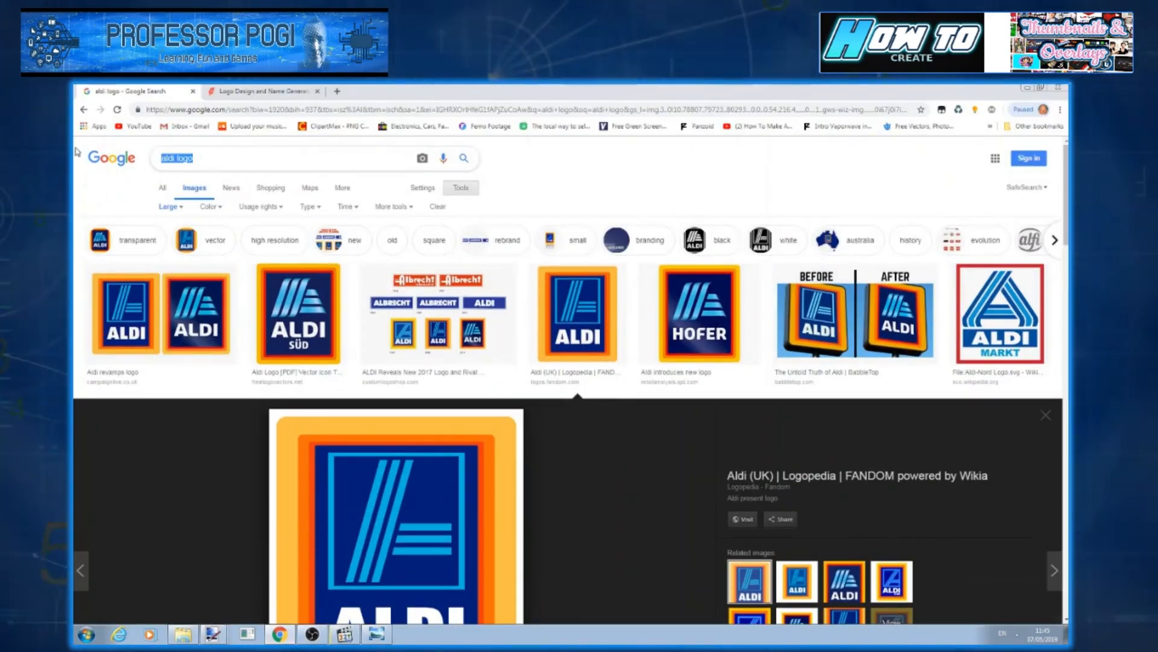
text(walmar)
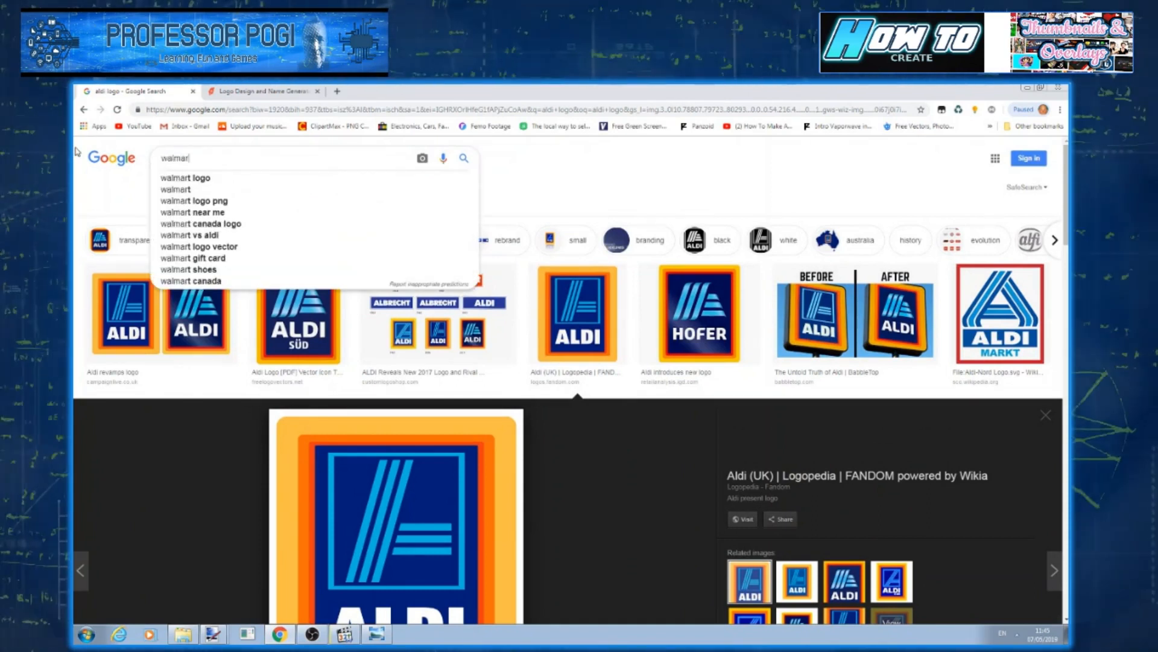
click(246, 177)
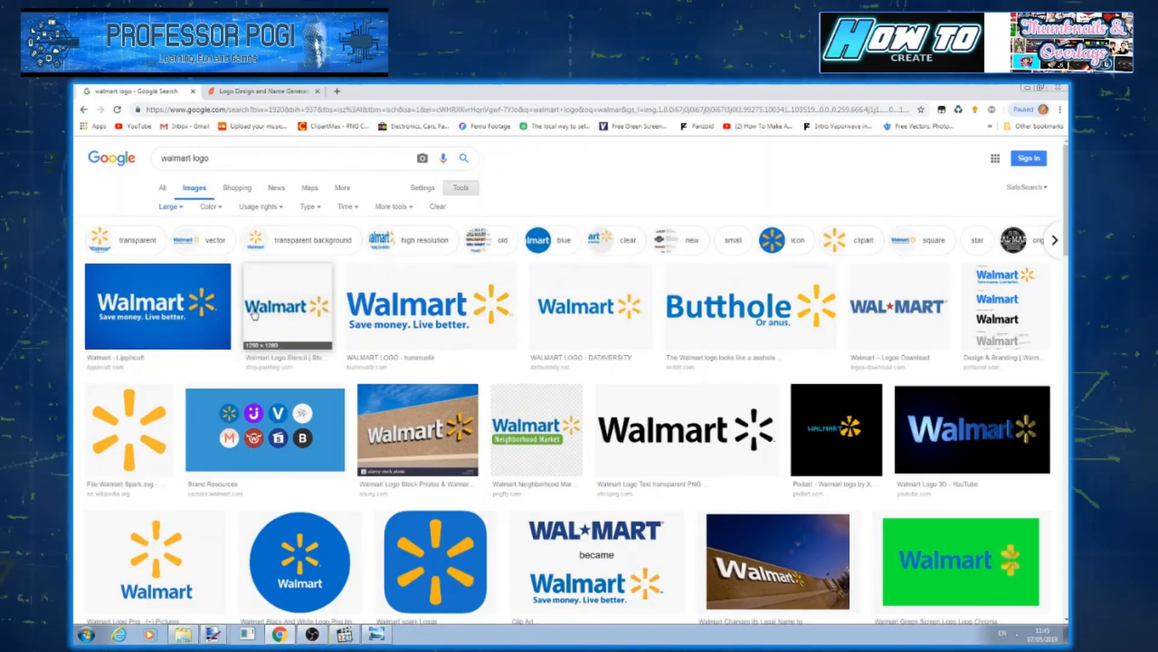
Compare the Walmart logo results and copy the white-lettered Walmart image on a blue background
click(380, 317)
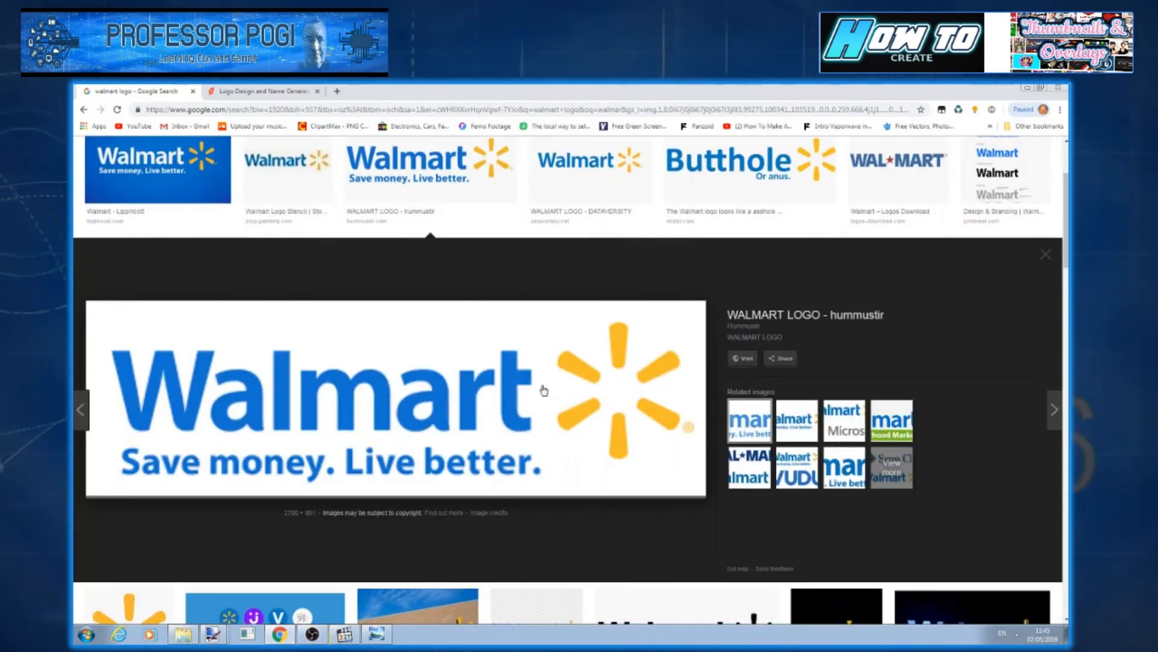
click(160, 175)
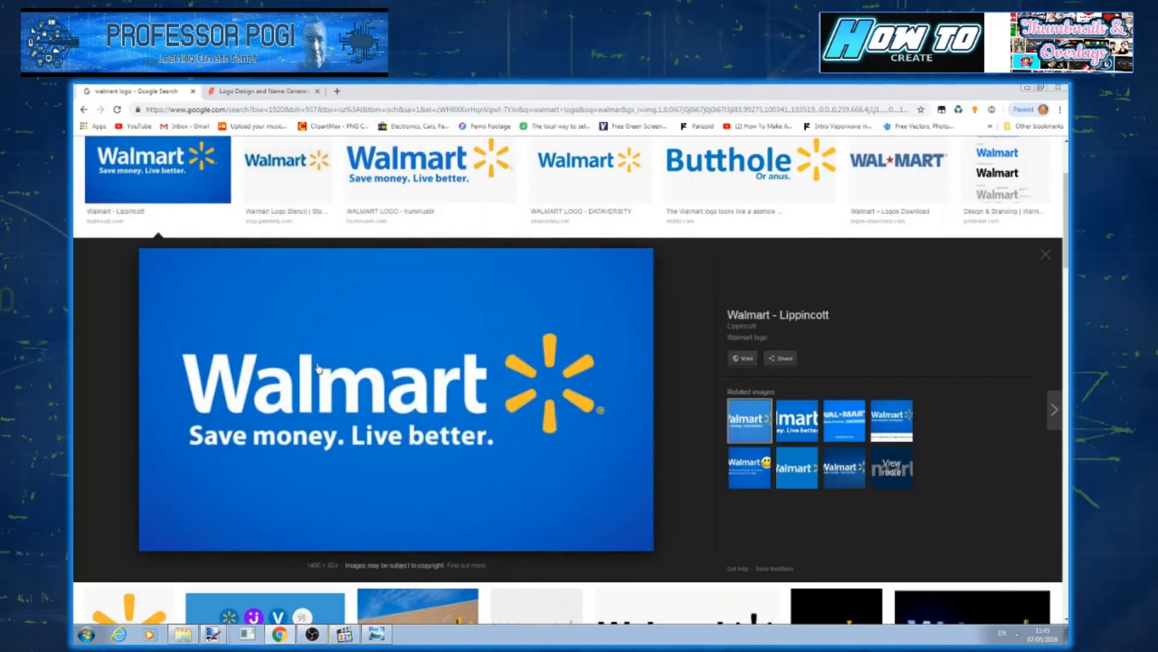
right_click(525, 387)
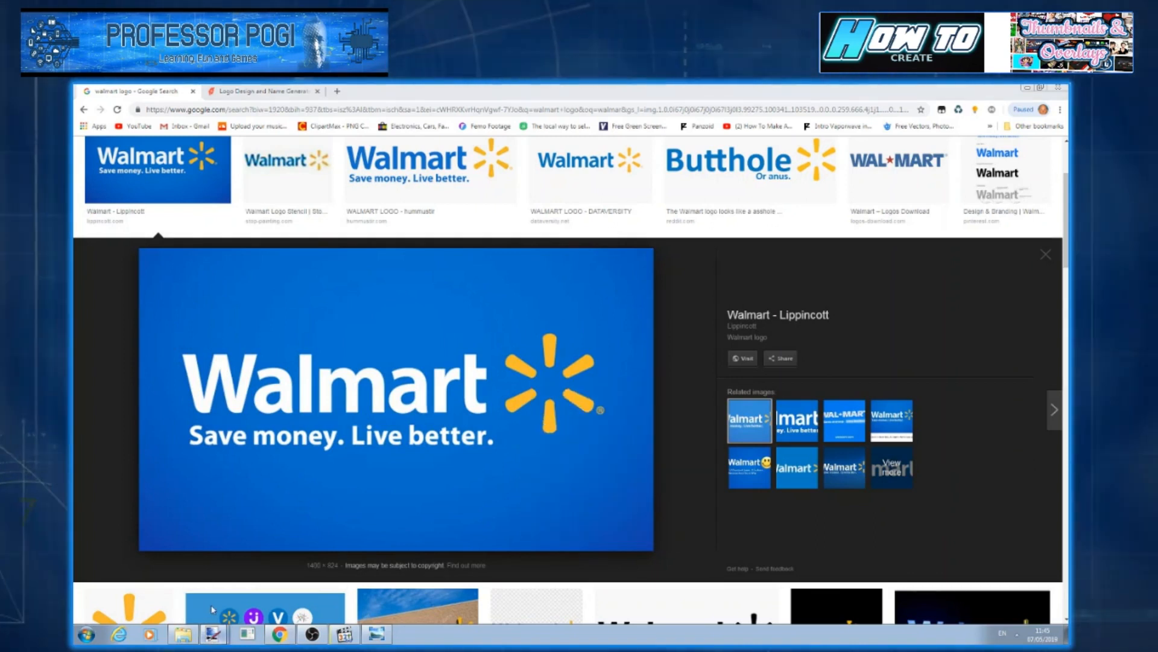
Switch to paint.net, paste the Walmart logo into a new image and resize it to 206 pixels wide, keeping the aspect ratio
click(212, 632)
click(101, 103)
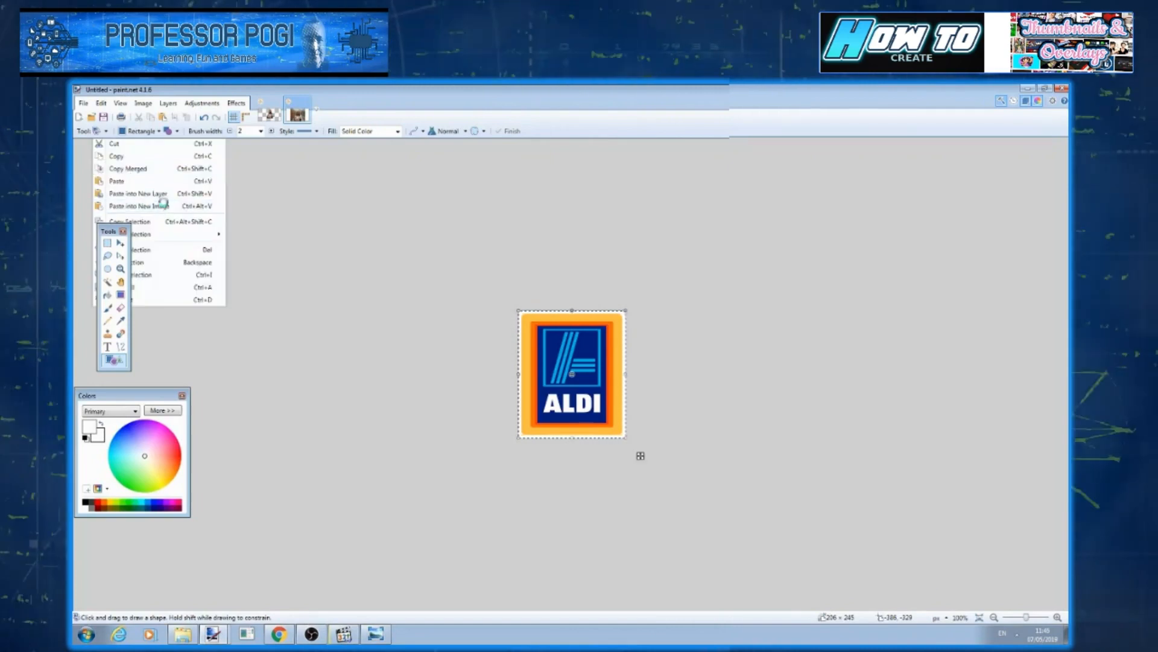
click(161, 205)
click(143, 103)
click(158, 127)
text(206)
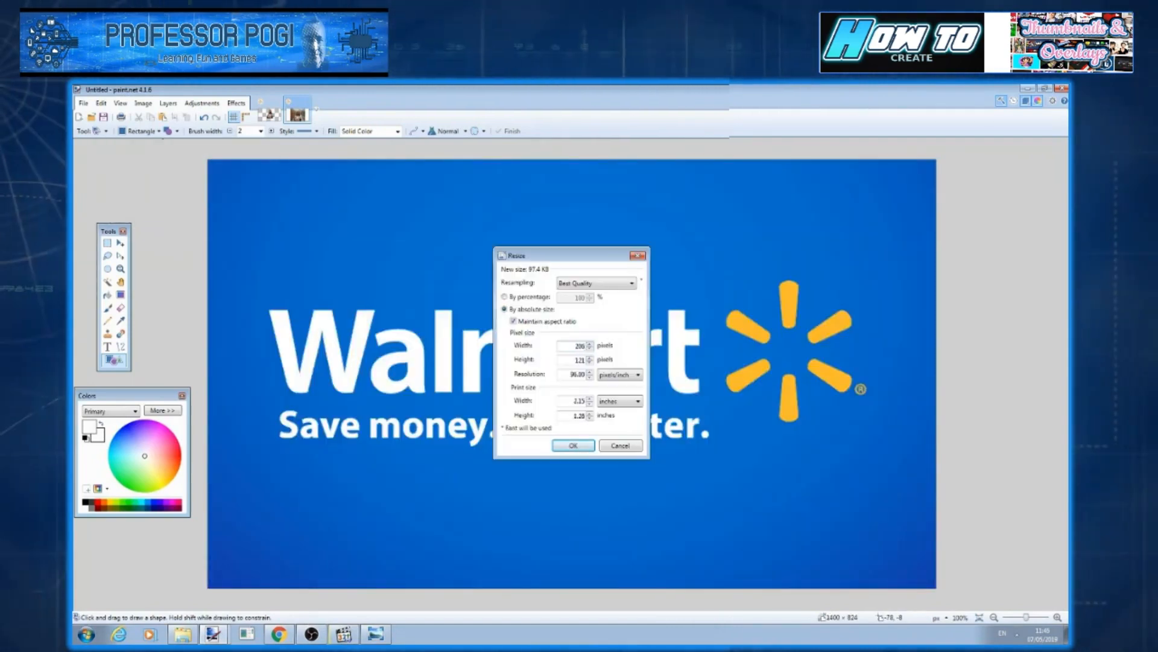
key(Return)
Copy the whole resized Walmart logo, paste it into the composition as a new layer and place it below the ALDI logo
click(101, 103)
click(158, 288)
click(101, 103)
click(158, 166)
click(297, 114)
click(101, 103)
click(158, 192)
drag(334, 269, 340, 466)
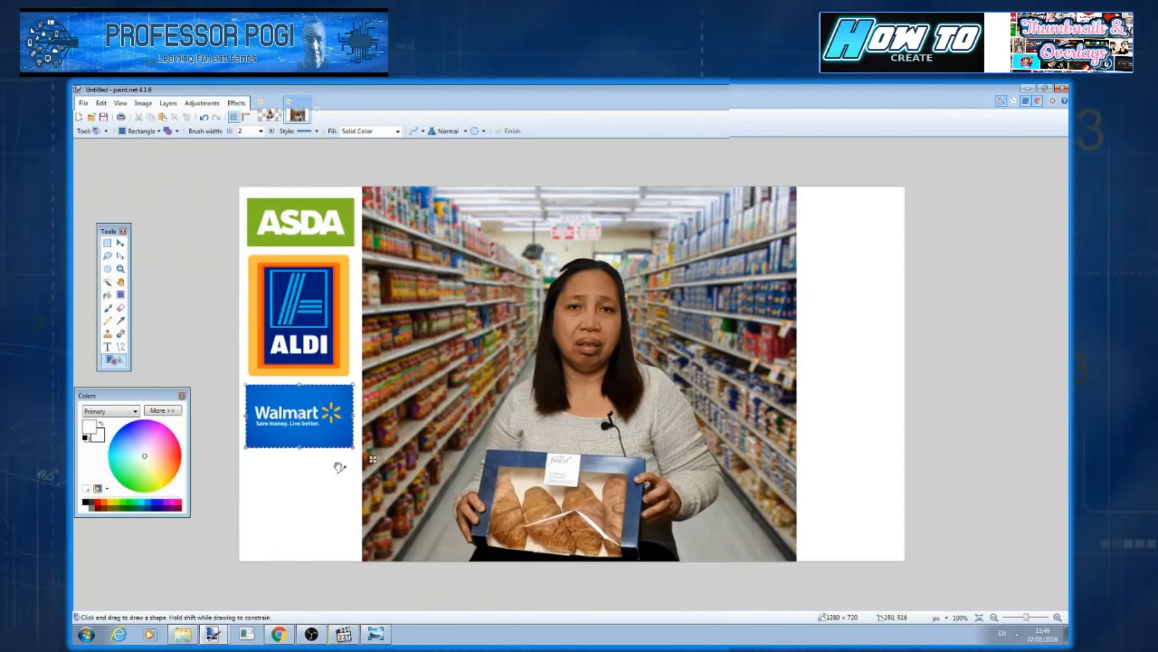
Switch to Chrome and search Google Images for "sm supermarket logo"
click(279, 634)
scroll(285, 401, up, 3)
double_click(175, 158)
text(sm superma)
click(179, 177)
Open the yellow Savemore Market logo from the image results and copy it
scroll(150, 362, down, 3)
click(148, 344)
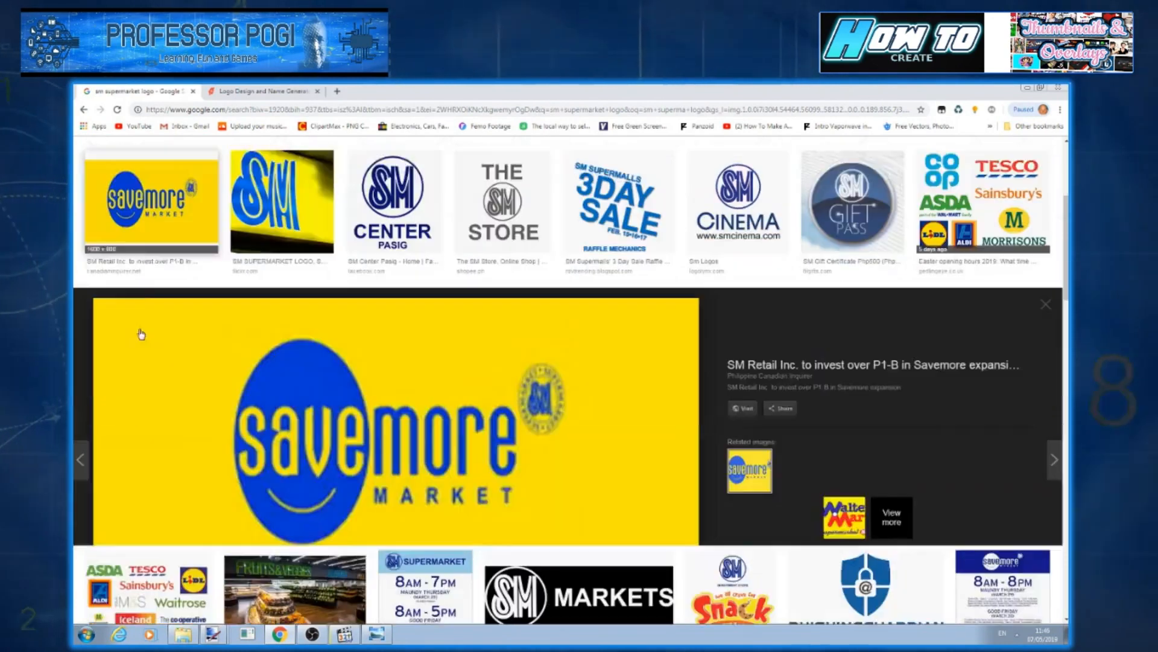
right_click(410, 396)
click(447, 501)
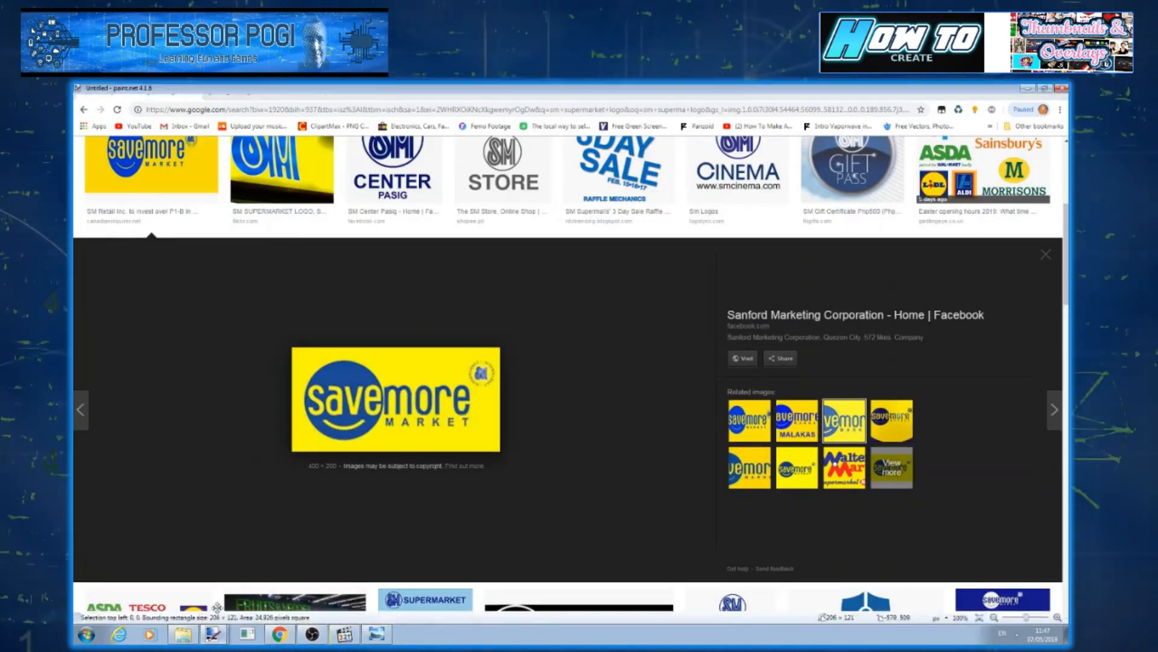
In paint.net, paste the Savemore Market logo into the composition and place it below the Walmart logo
click(213, 634)
key(ctrl+v)
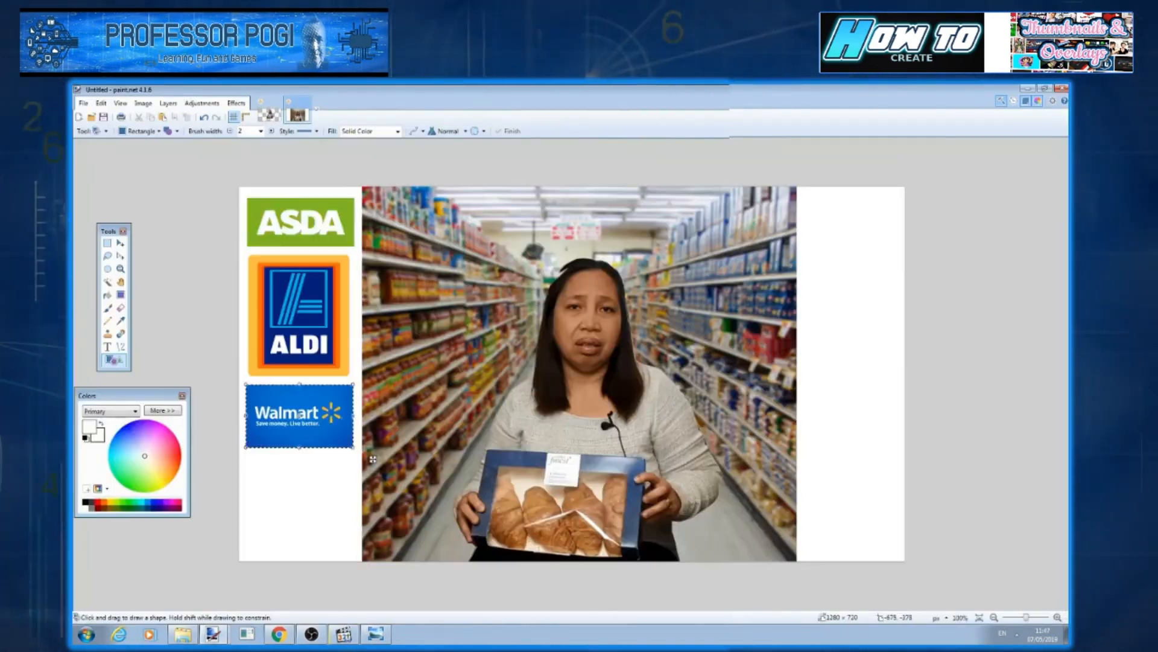
key(ctrl+v)
drag(326, 205, 327, 469)
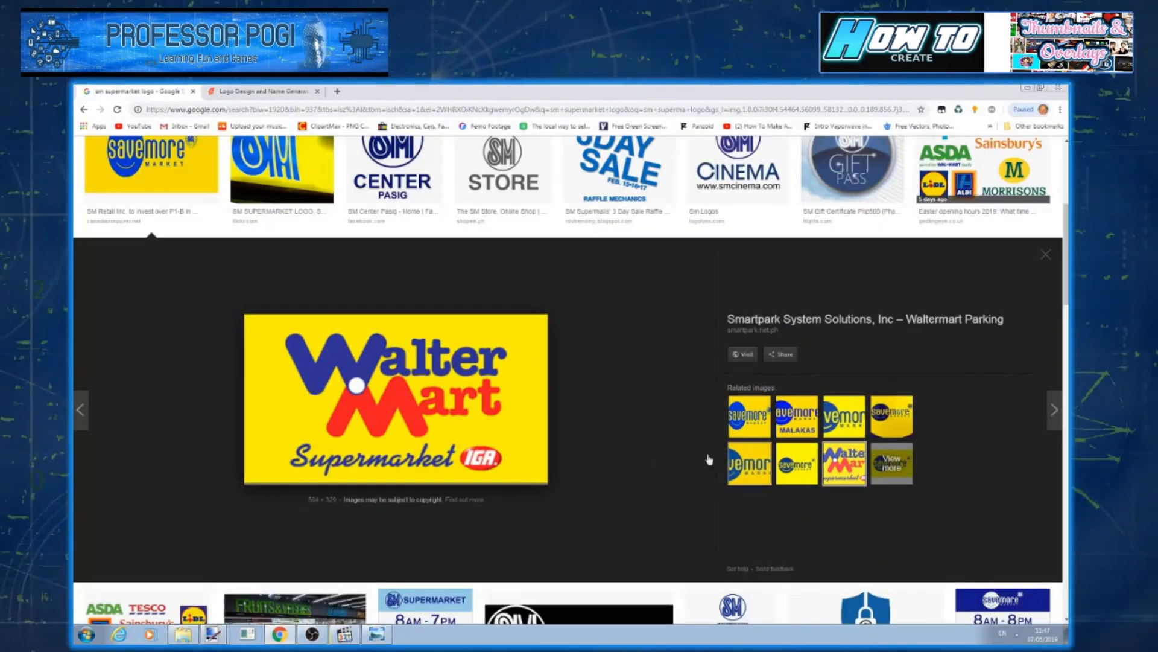
Copy the yellow Walter Mart logo from Chrome, paste it into a new paint.net image and resize it to 206 pixels wide
right_click(454, 400)
click(494, 513)
click(212, 633)
key(ctrl+v)
click(485, 390)
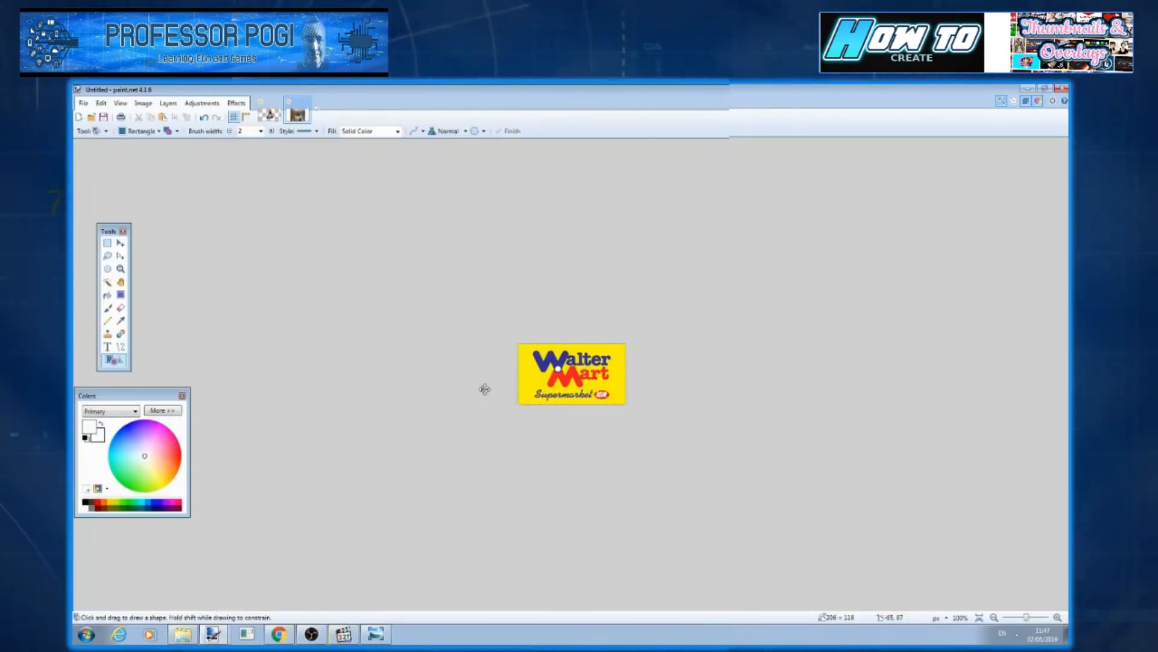
Paste the Walter Mart logo into the composition, place it at the top of the right white panel and deselect it
key(ctrl+x)
key(ctrl+v)
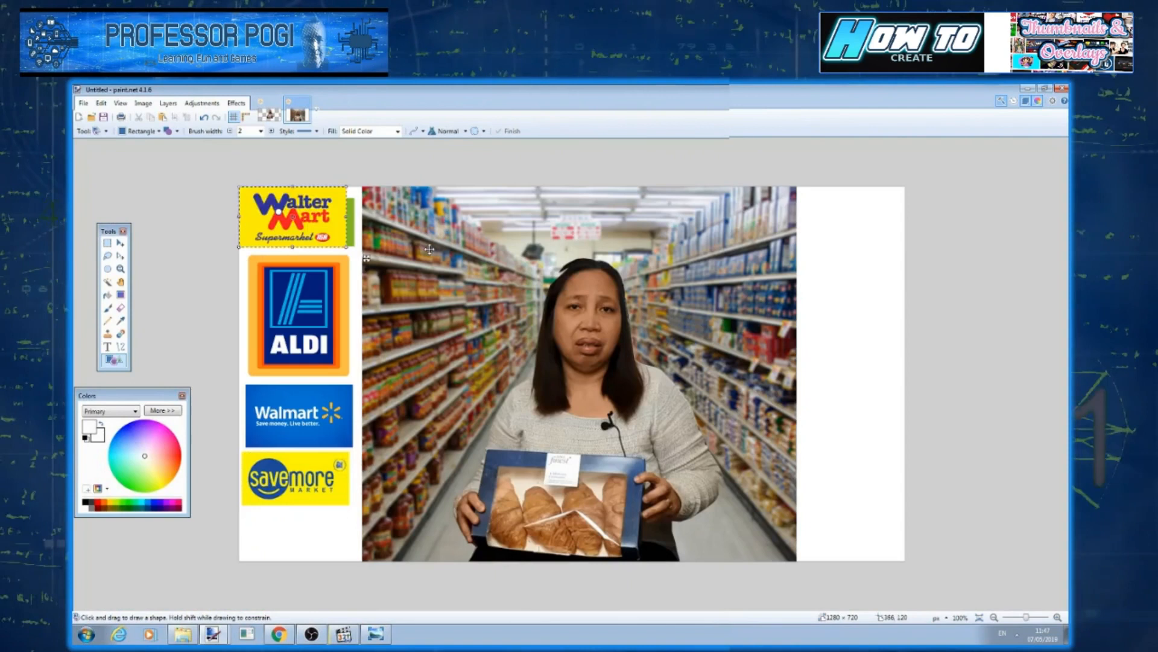
drag(300, 221, 846, 224)
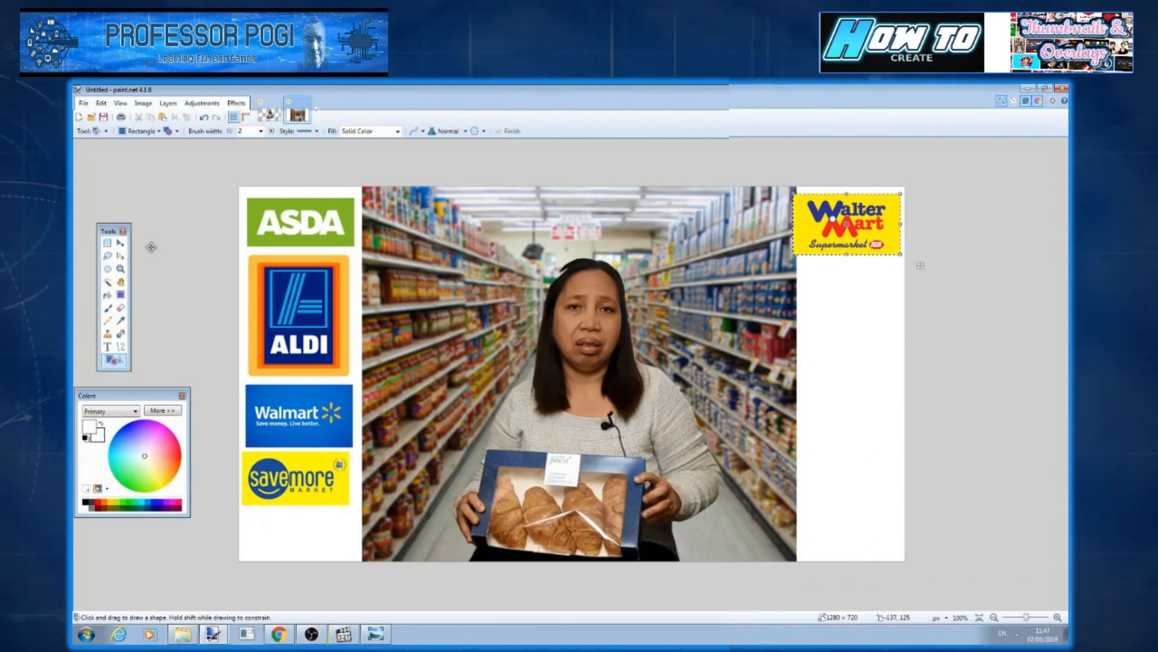
key(ctrl+d)
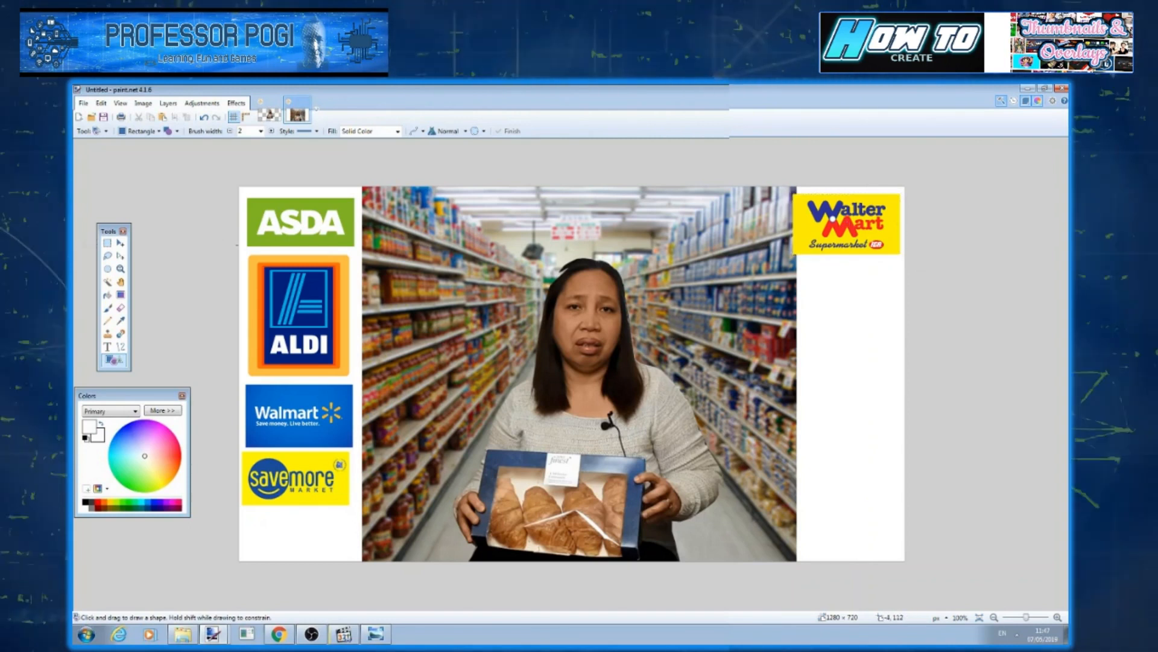
Select the full-height white panel strip behind the left logos, copy it and paste the copy in place
drag(237, 184, 371, 605)
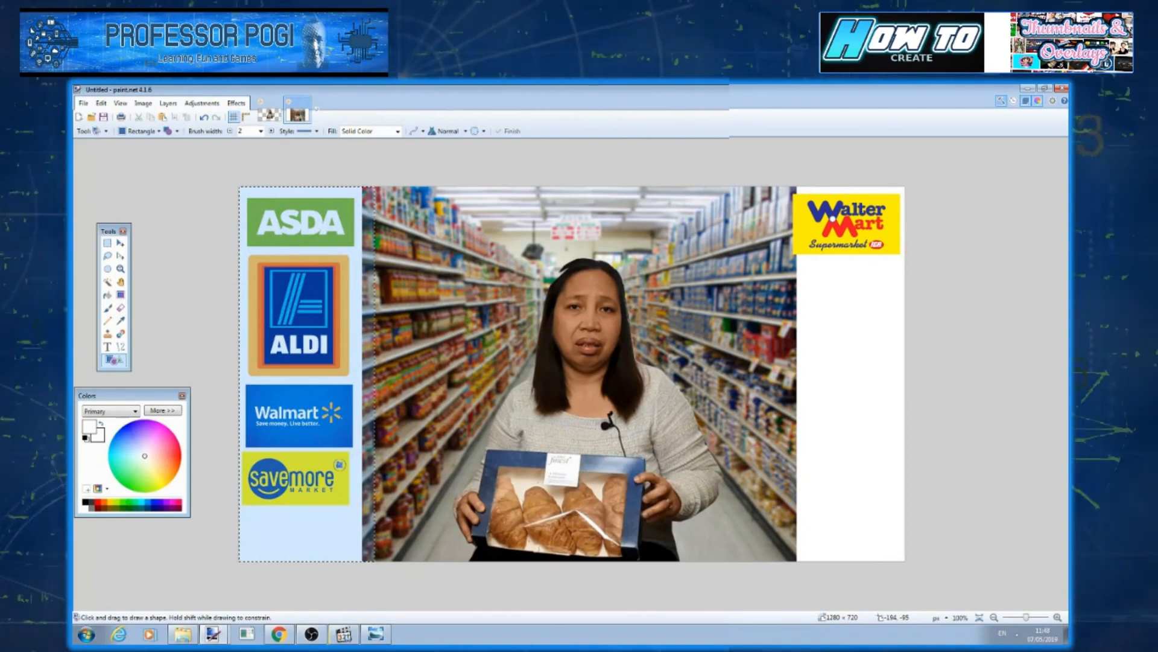
click(101, 102)
click(126, 169)
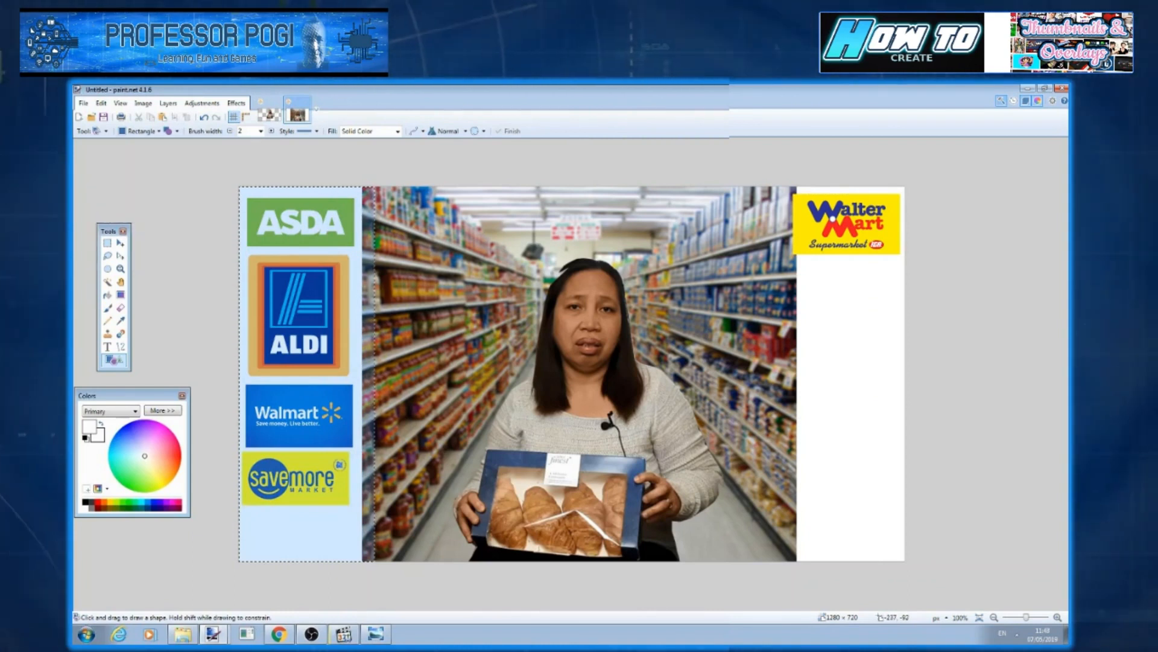
click(101, 103)
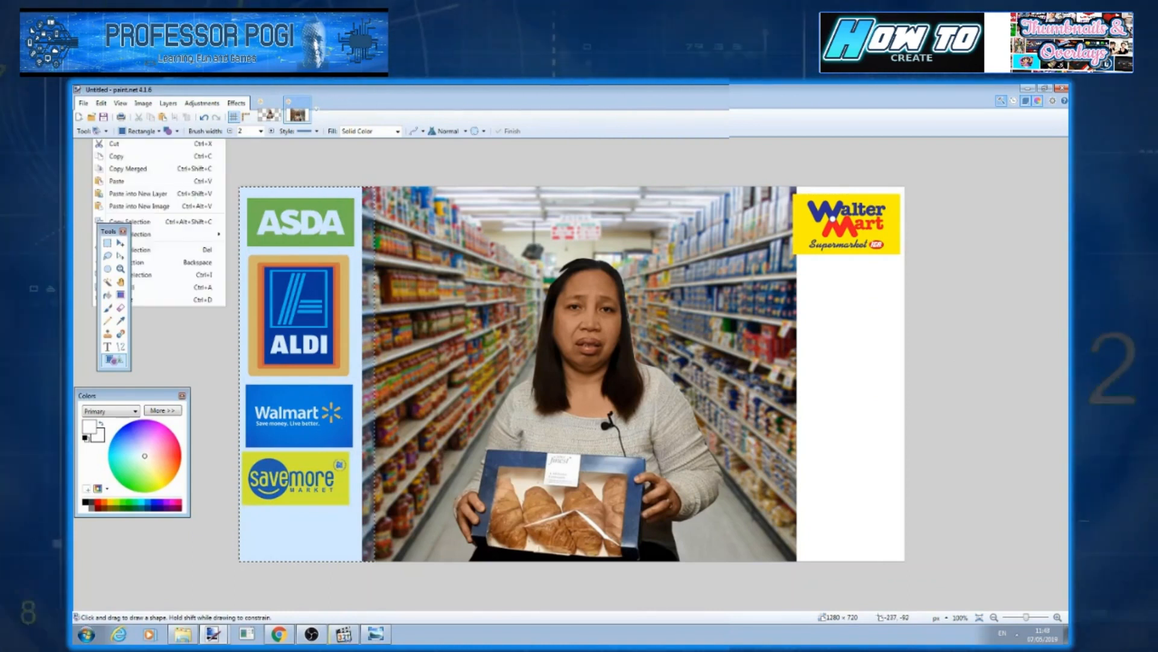
click(117, 181)
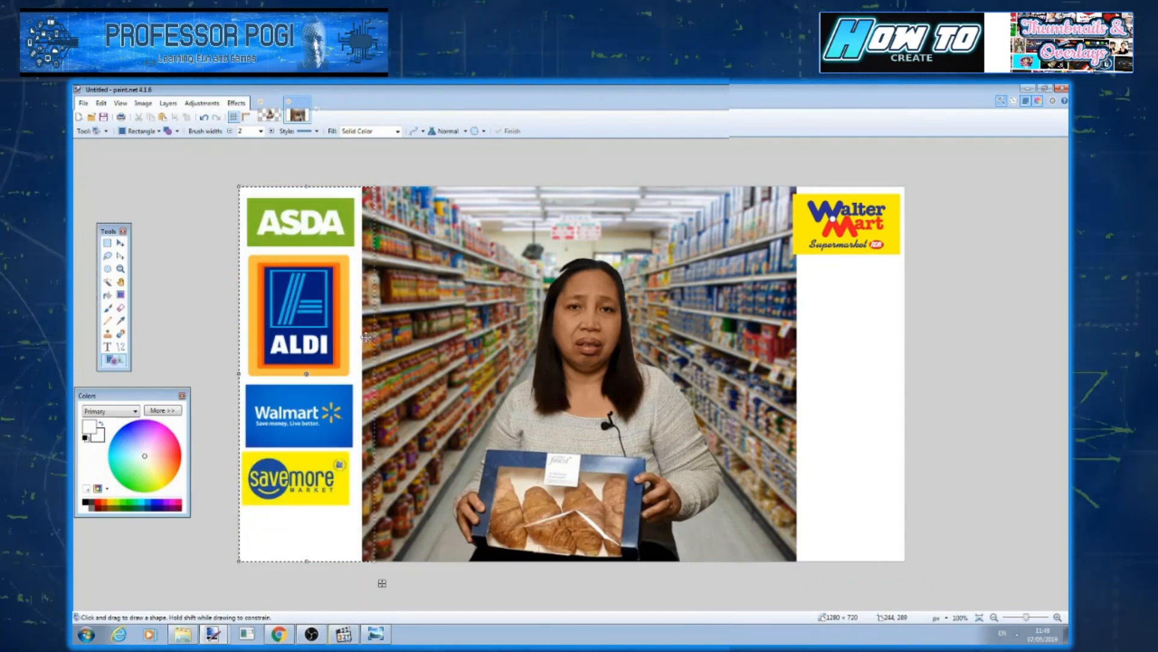
Move the pasted white strip to the right side of the composition, widening the white panel behind the Walter Mart logo, and deselect it
key(Right)
key(Right)
key(Right)
key(Right)
key(Right)
key(Right)
key(Right)
key(Right)
key(Right)
key(Right)
key(Right)
key(Right)
key(Right)
key(Right)
key(Right)
key(Right)
key(Right)
key(Right)
key(Right)
key(Right)
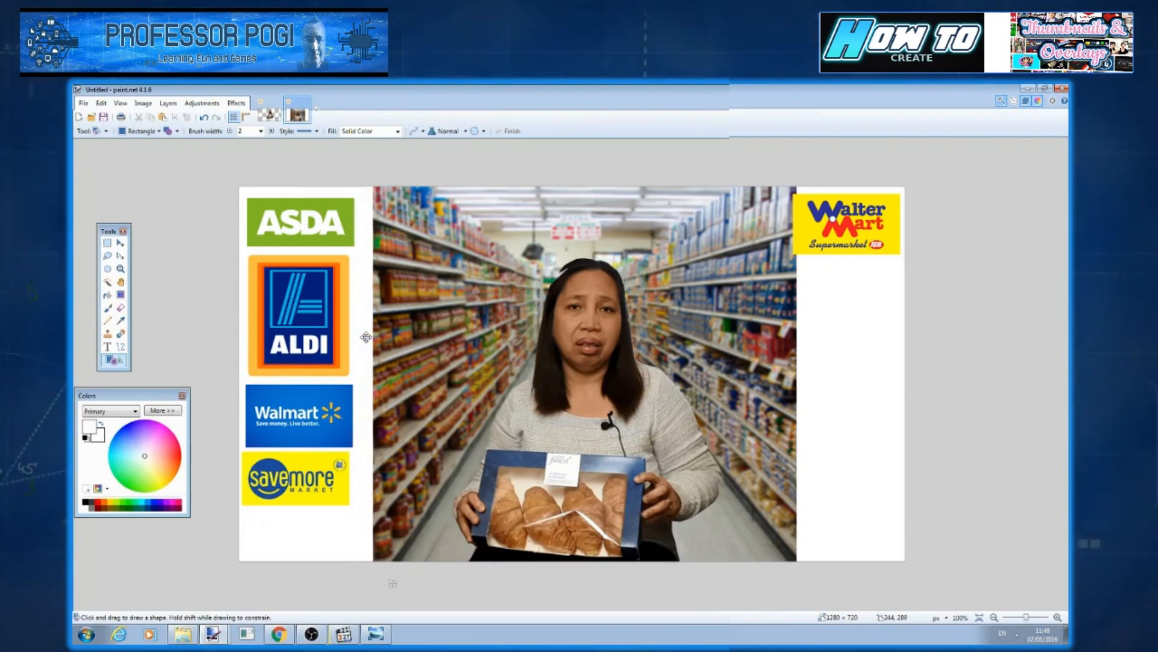
key(Right)
key(Right)
key(Right)
key(Right)
key(Right)
key(Right)
key(Right)
key(Right)
key(Right)
key(Right)
key(Right)
key(Right)
key(Right)
key(Right)
key(Right)
key(Right)
key(Right)
key(Right)
key(Right)
key(Right)
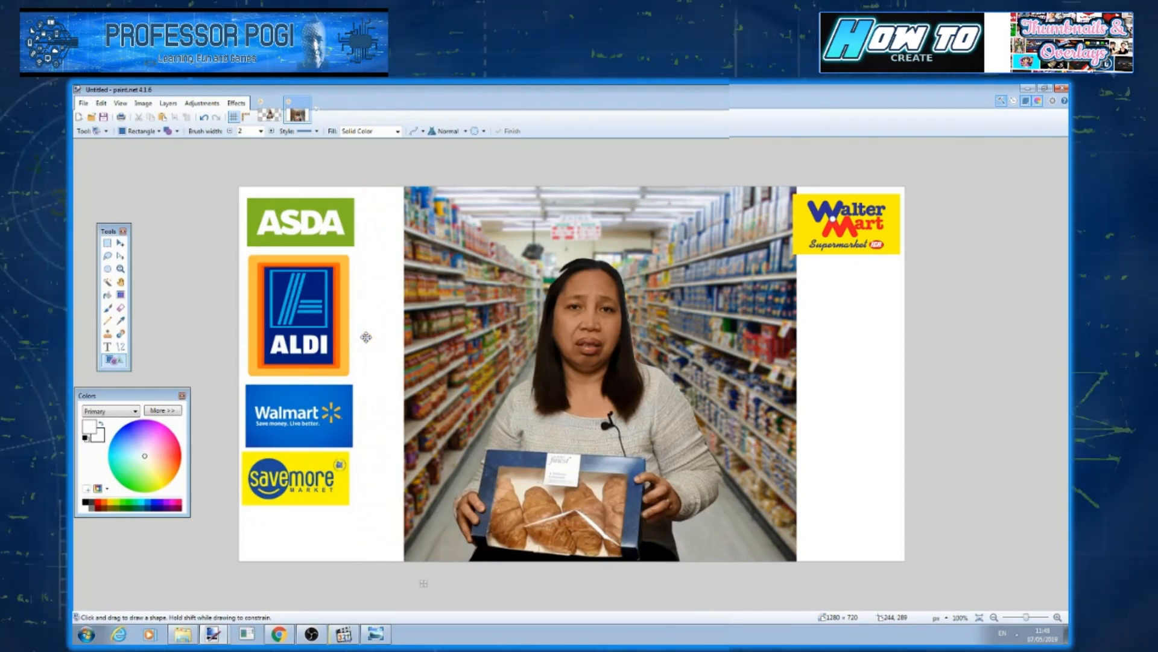
key(Right)
key(Right)
key(Right)
key(Right)
key(Right)
key(Right)
key(Right)
key(Right)
key(Right)
key(Right)
key(Right)
key(Right)
key(Right)
key(Right)
key(Right)
key(Right)
key(Right)
key(Right)
key(Right)
key(Right)
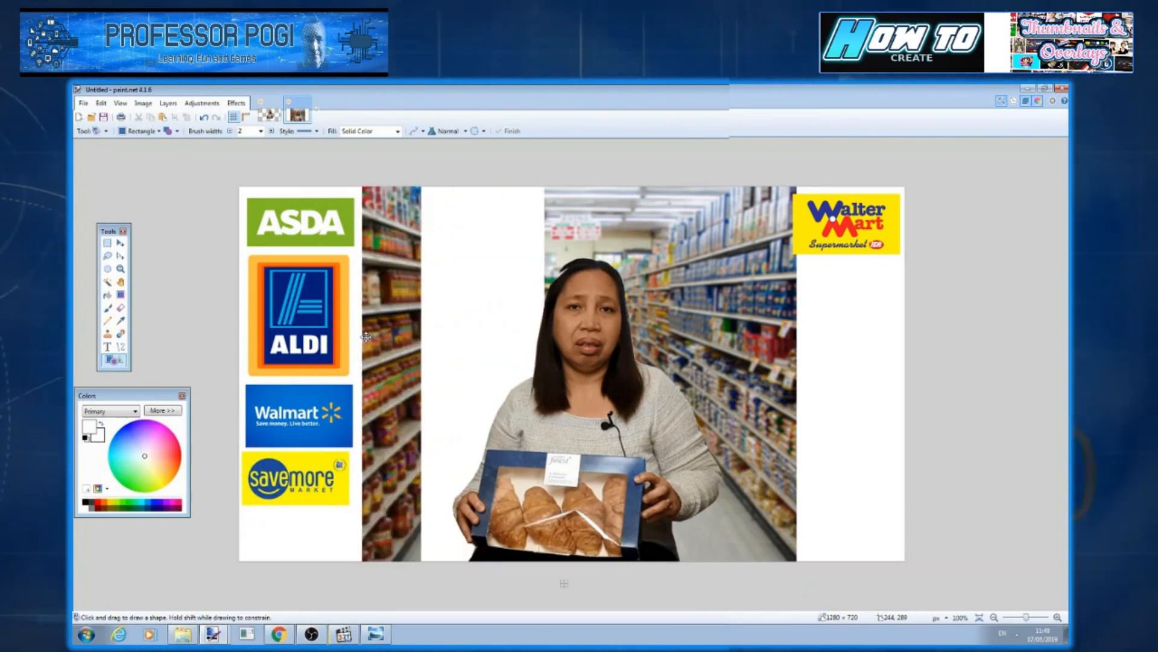
key(Right)
key(Right)
key(Right)
key(Right)
key(Right)
key(Right)
key(Right)
key(Right)
key(Right)
key(Right)
key(Right)
key(Right)
key(Right)
key(Right)
key(Right)
key(Right)
key(Right)
key(Right)
key(Right)
key(Right)
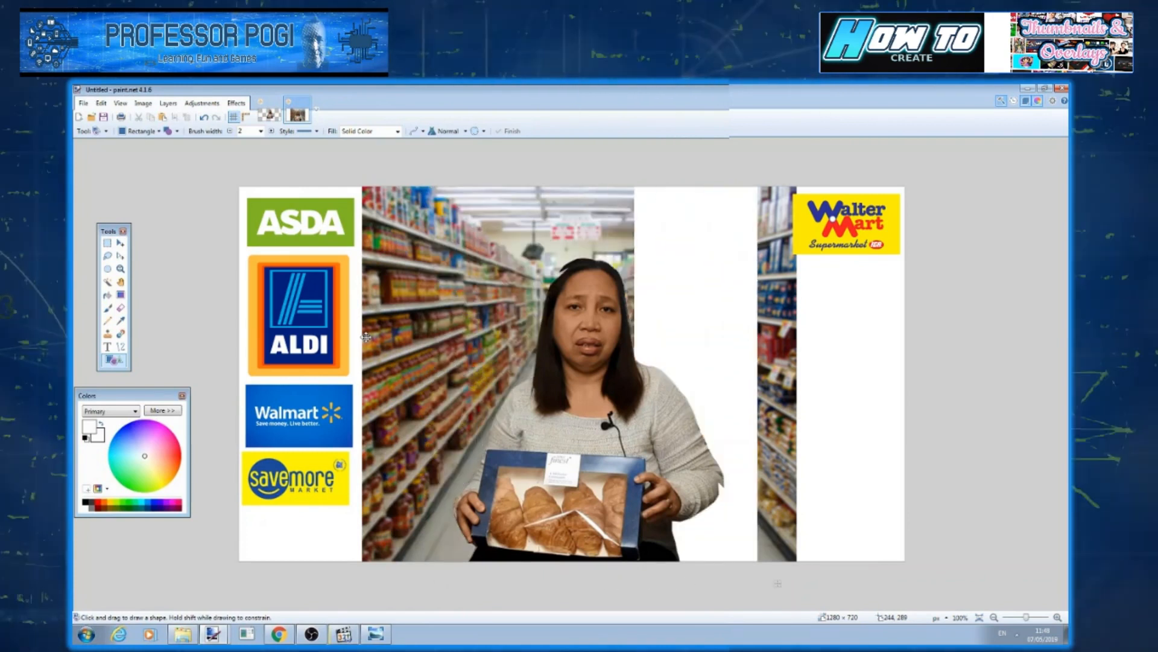
key(Right)
key(Right)
key(Right)
key(Right)
key(Right)
key(Right)
key(Right)
key(Right)
key(Right)
key(Right)
key(Right)
key(Right)
key(Right)
key(Right)
key(Right)
key(Right)
key(Right)
key(Right)
key(Right)
key(Right)
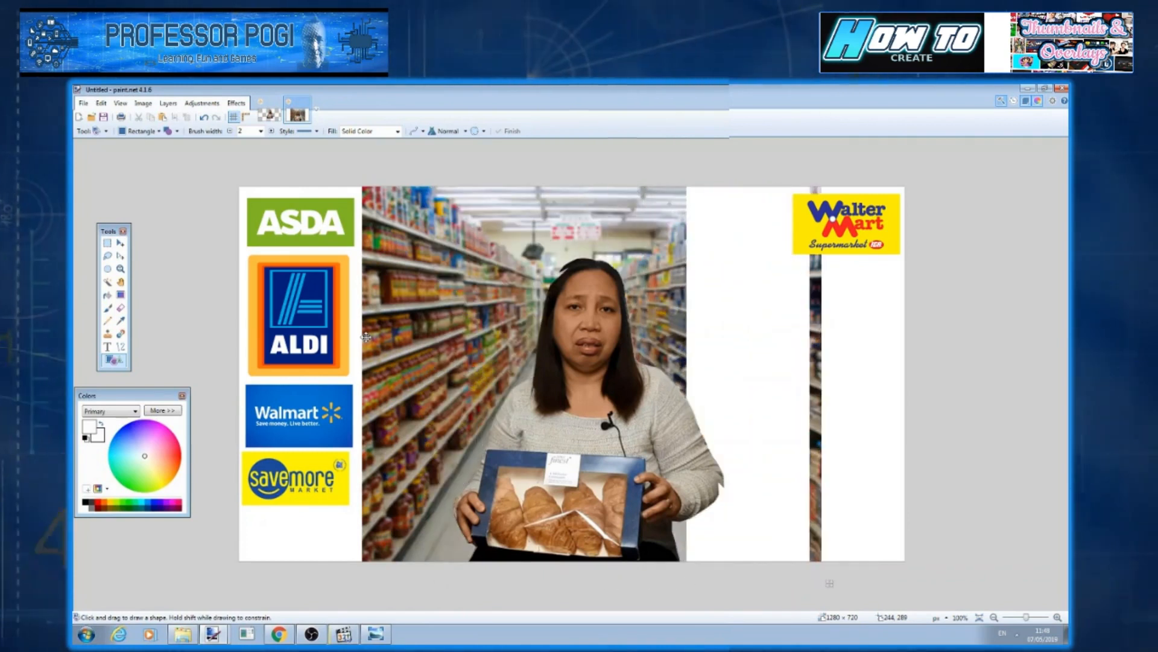
key(Right)
key(Right)
key(Right)
key(Right)
key(Right)
key(Right)
key(Right)
key(Right)
key(Right)
key(Right)
key(Right)
key(Right)
key(Right)
key(Right)
key(Right)
key(Right)
key(Right)
key(Right)
key(Right)
key(Right)
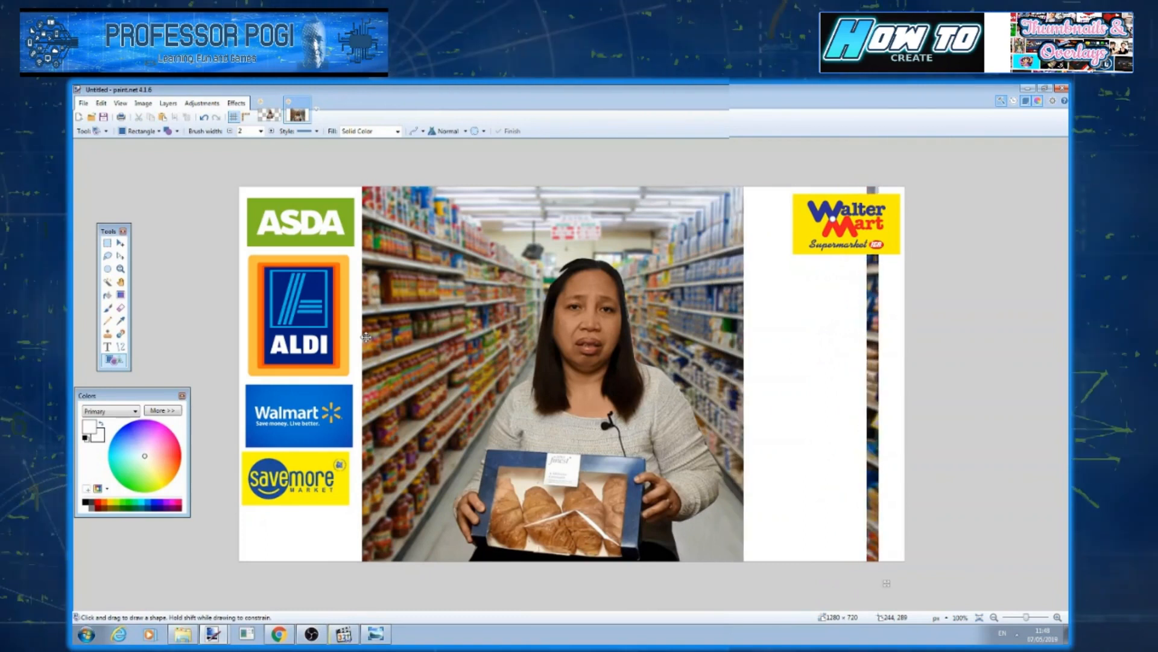
key(Right)
key(Right)
key(Right)
key(Right)
key(Right)
key(Right)
key(Right)
key(Right)
key(Right)
key(Right)
key(Right)
key(Right)
key(Right)
key(Right)
key(Right)
key(Right)
key(Right)
key(Right)
key(Right)
key(Right)
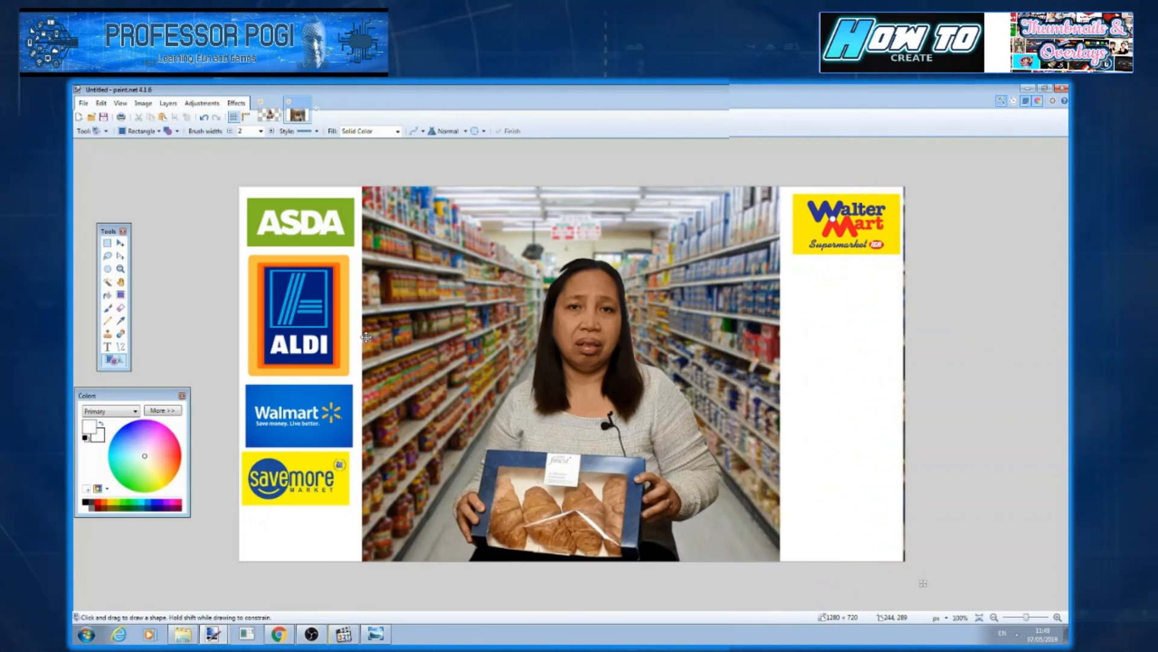
key(Right)
key(Right)
key(Right)
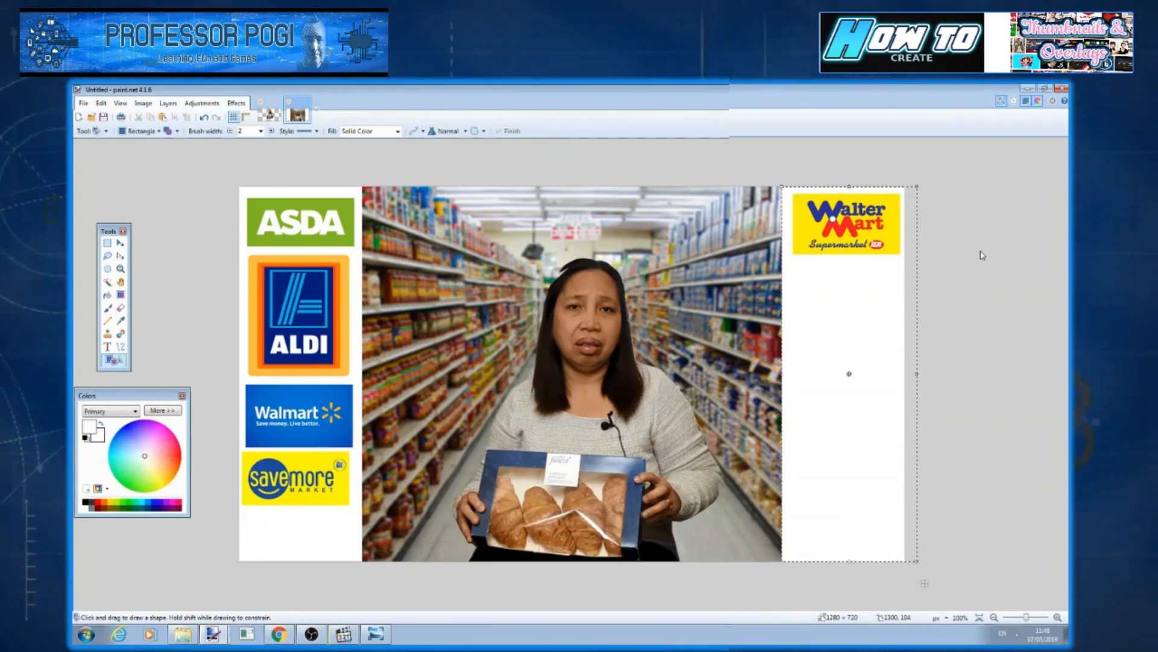
click(101, 102)
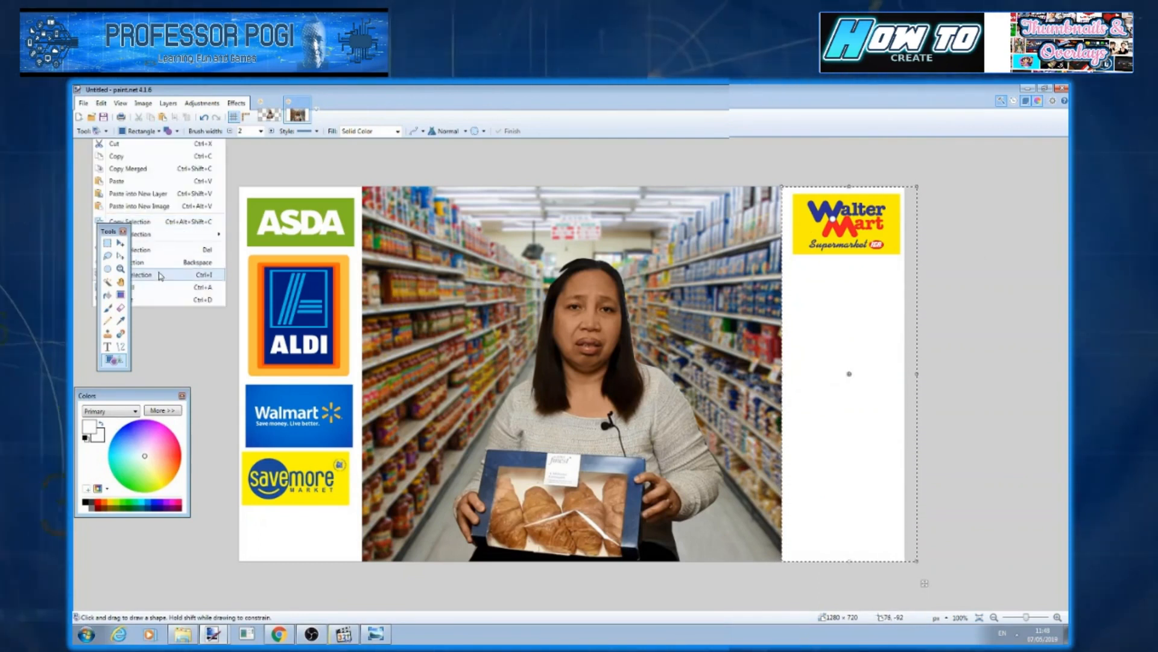
click(156, 298)
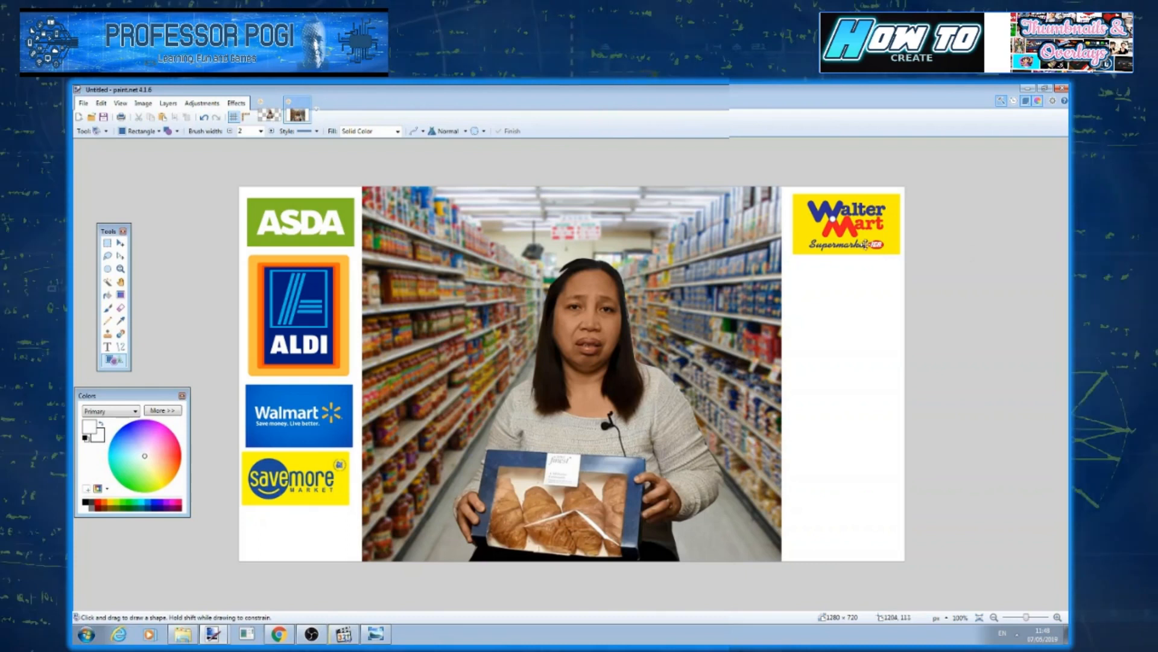
Centre the Walter Mart logo in its white panel and shift the Savemore, Walmart and ALDI logos down to space the left column evenly
mouse_move(836, 219)
mouse_down()
mouse_move(813, 309)
mouse_move(758, 339)
mouse_move(829, 270)
mouse_move(848, 230)
mouse_up()
key(ctrl+a)
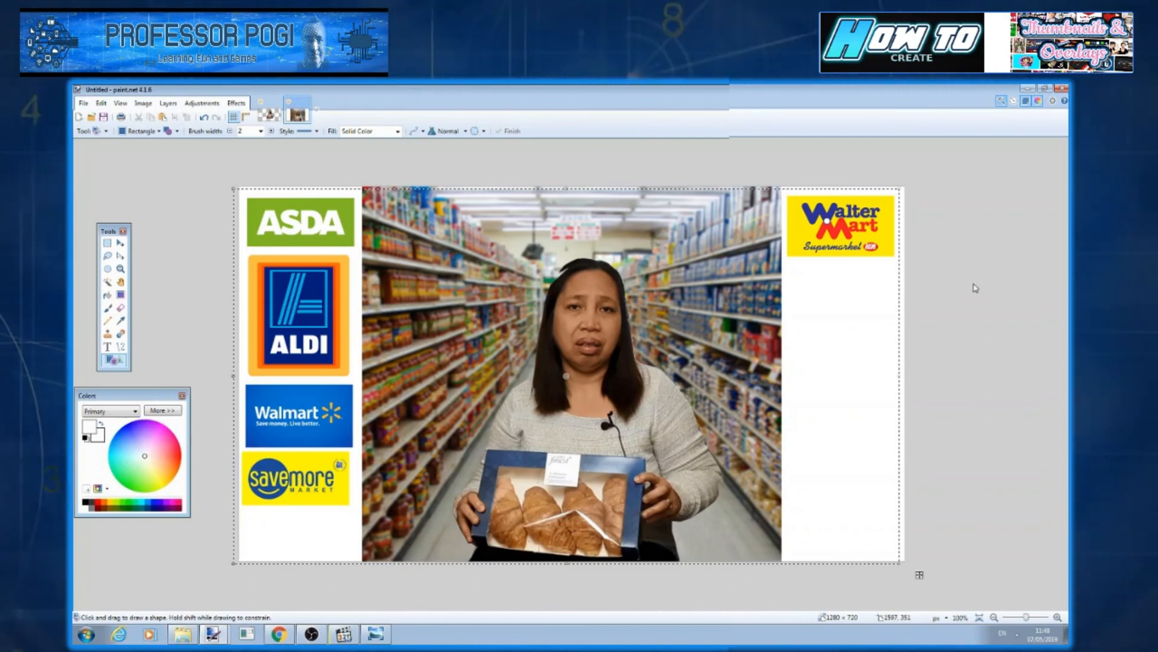
drag(320, 486, 325, 531)
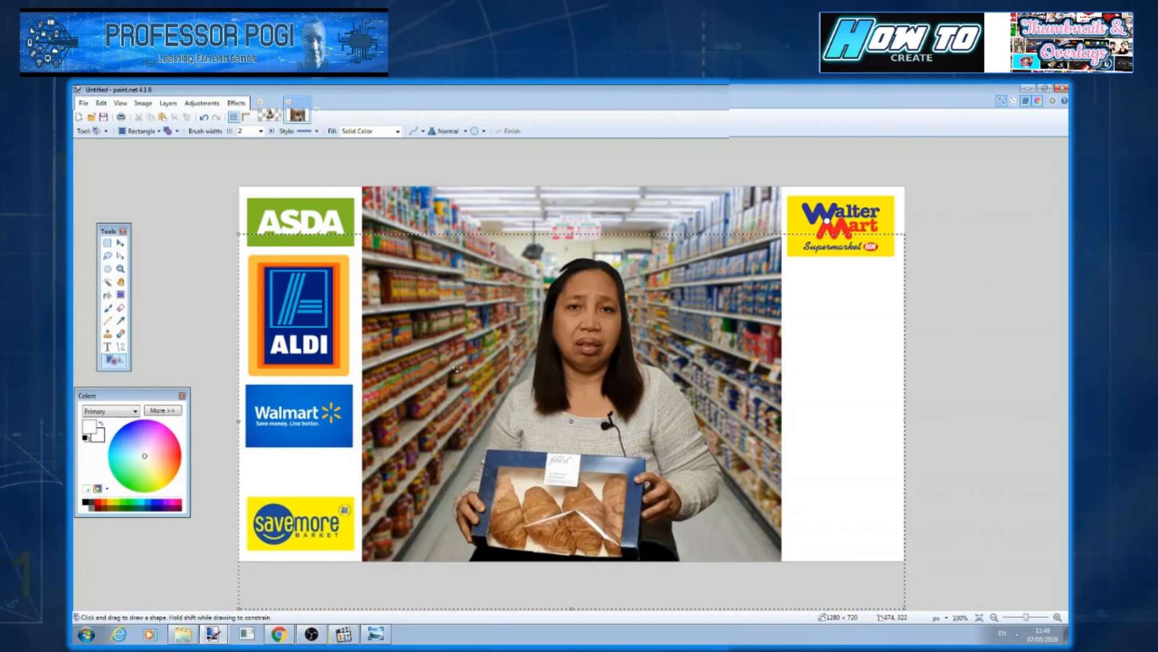
drag(309, 427, 306, 453)
drag(292, 292, 279, 299)
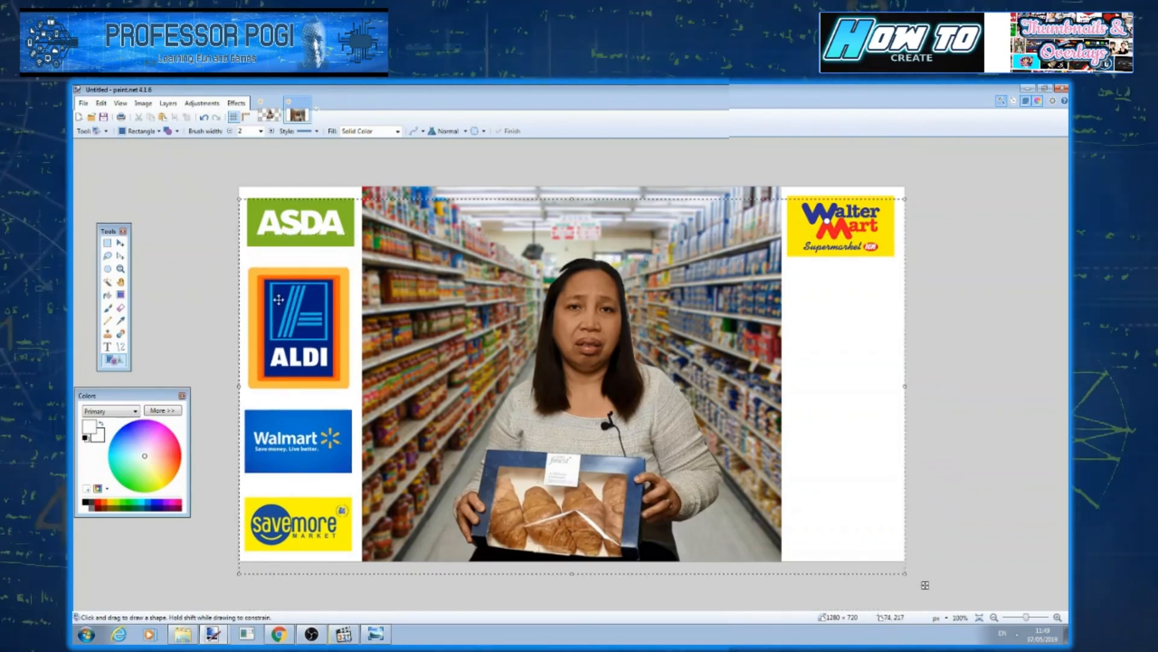
Switch to the browser, search Google Images for tesco and copy the square Tesco logo with the white background
click(280, 634)
scroll(272, 362, up, 5)
drag(253, 160, 76, 158)
text(ha)
key(BackSpace)
key(BackSpace)
text(tesco)
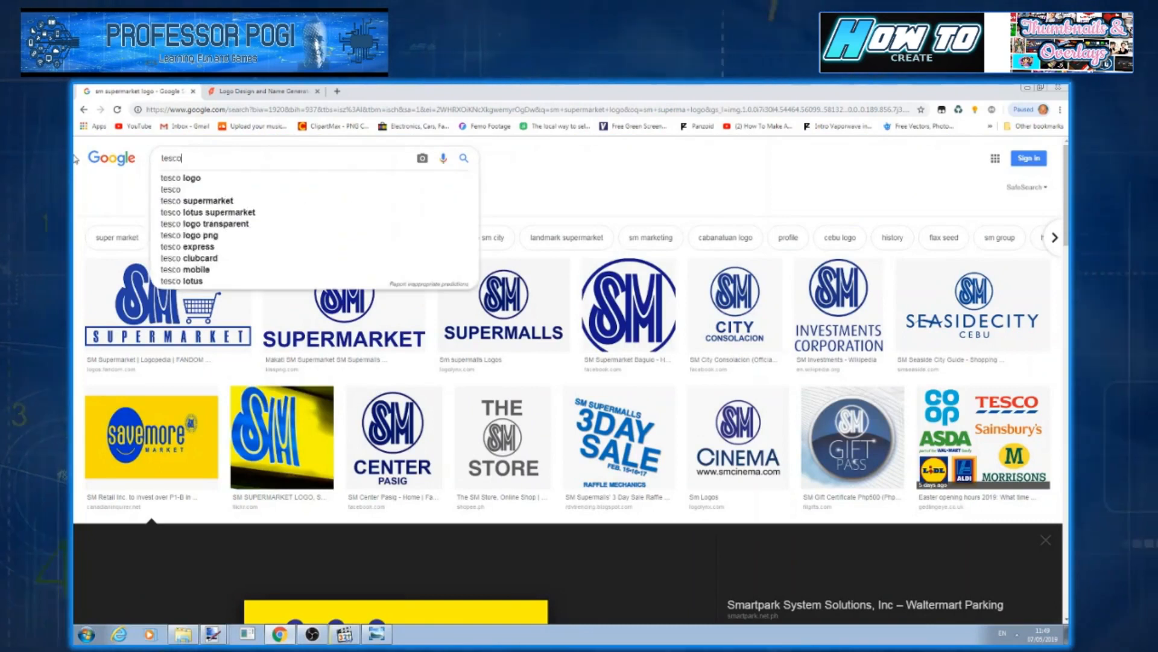
key(Return)
click(401, 311)
right_click(477, 385)
click(512, 491)
Back in paint.net, paste the Tesco logo onto the scratch image with the canvas expanded, and resize it to 204 px wide
click(212, 633)
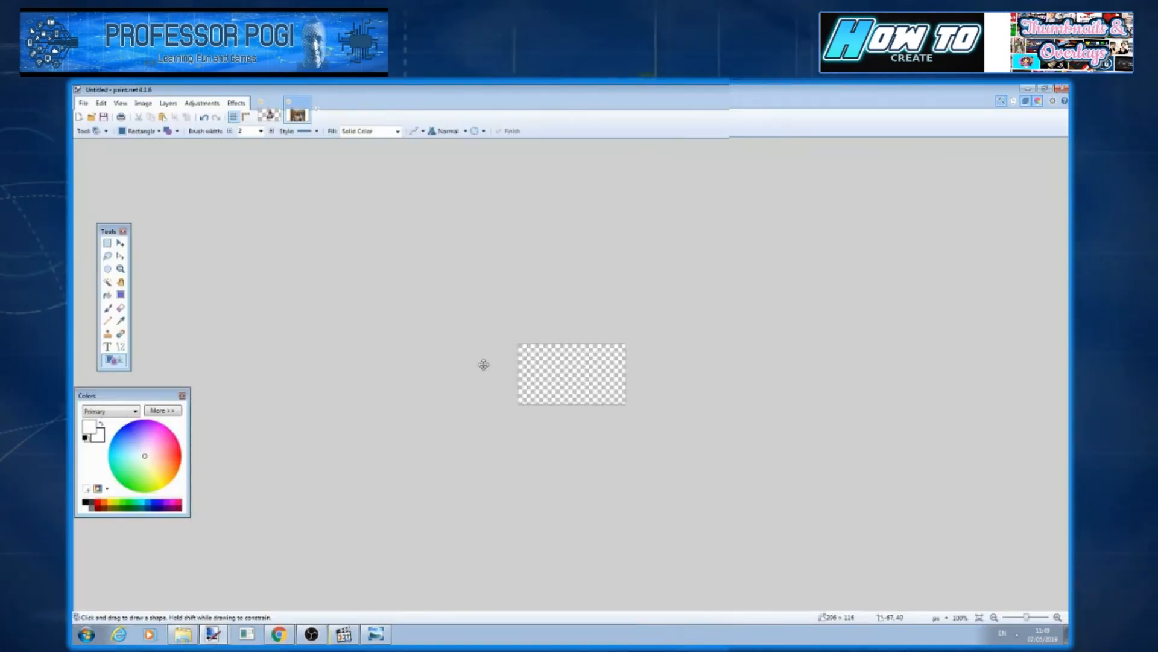
key(ctrl+v)
click(531, 418)
click(143, 103)
click(158, 128)
text(204)
click(574, 445)
Copy the whole Tesco logo, paste it into the composition as a new layer over the right white panel and deselect it
click(100, 103)
click(124, 287)
click(100, 103)
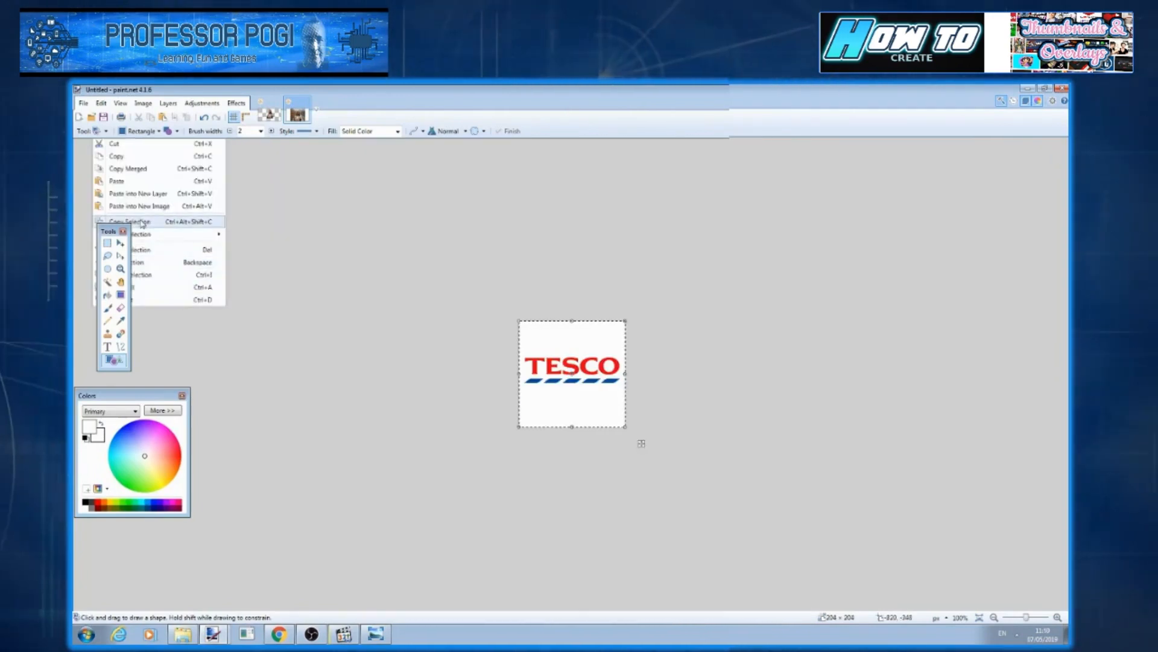
click(124, 157)
click(297, 114)
click(101, 103)
click(127, 194)
drag(324, 268, 851, 363)
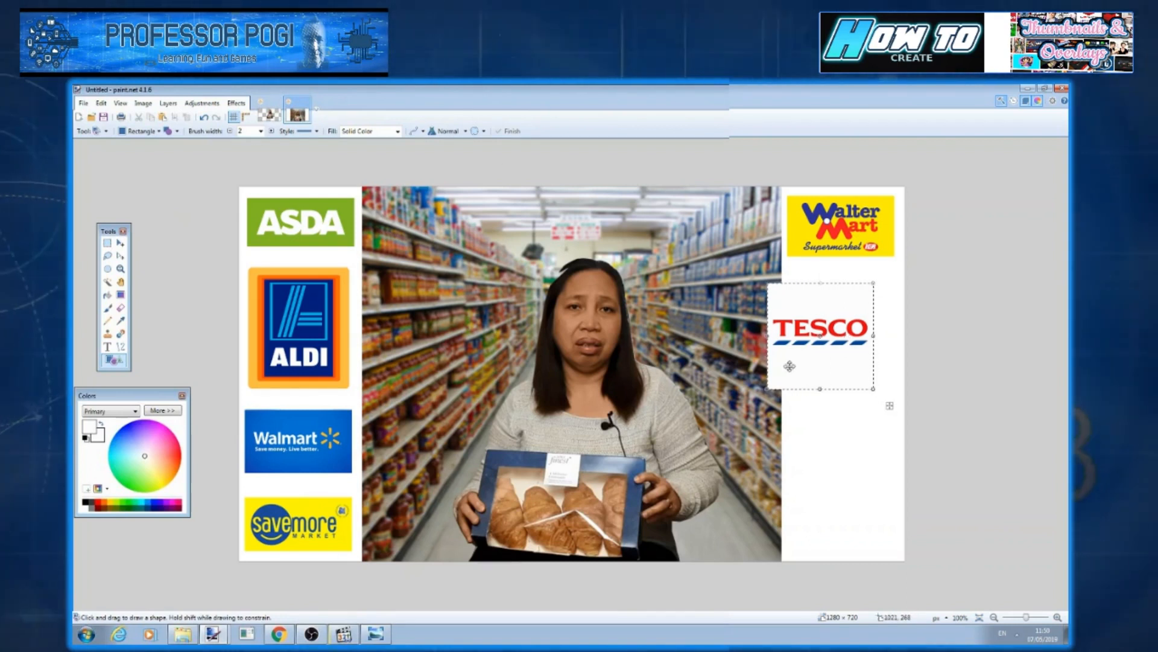
click(101, 103)
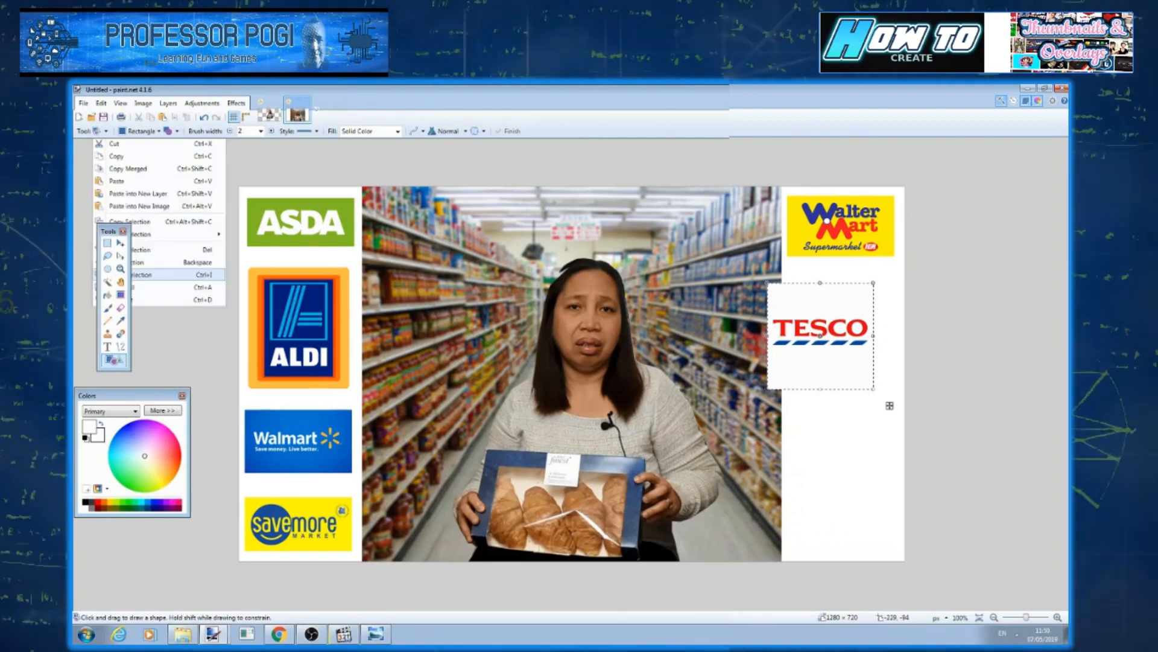
click(139, 300)
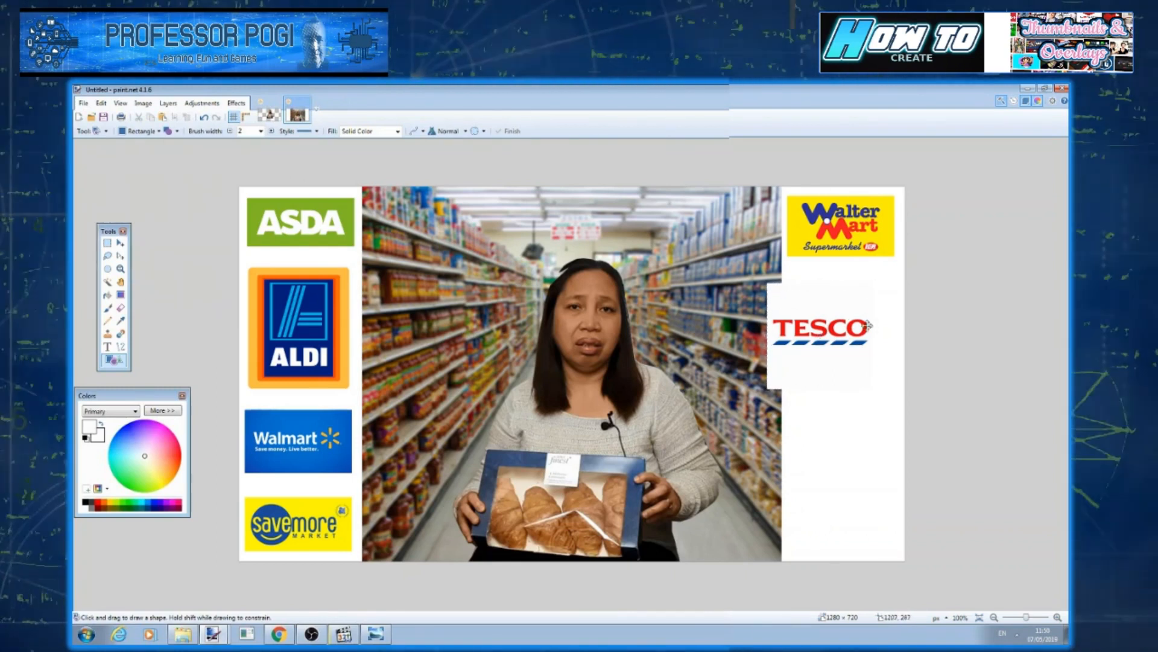
Outline the Tesco logo with a black Drop Shadow, widening radius 2 and blur radius 0, and move it directly below the Walter Mart logo
click(236, 103)
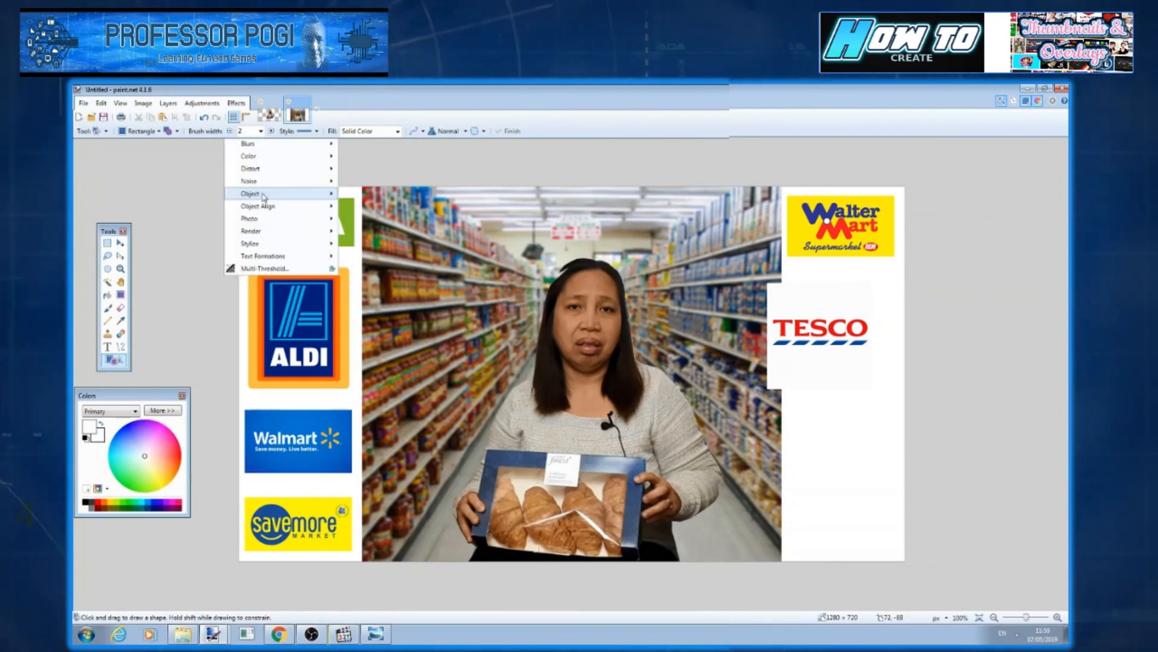
mouse_move(264, 197)
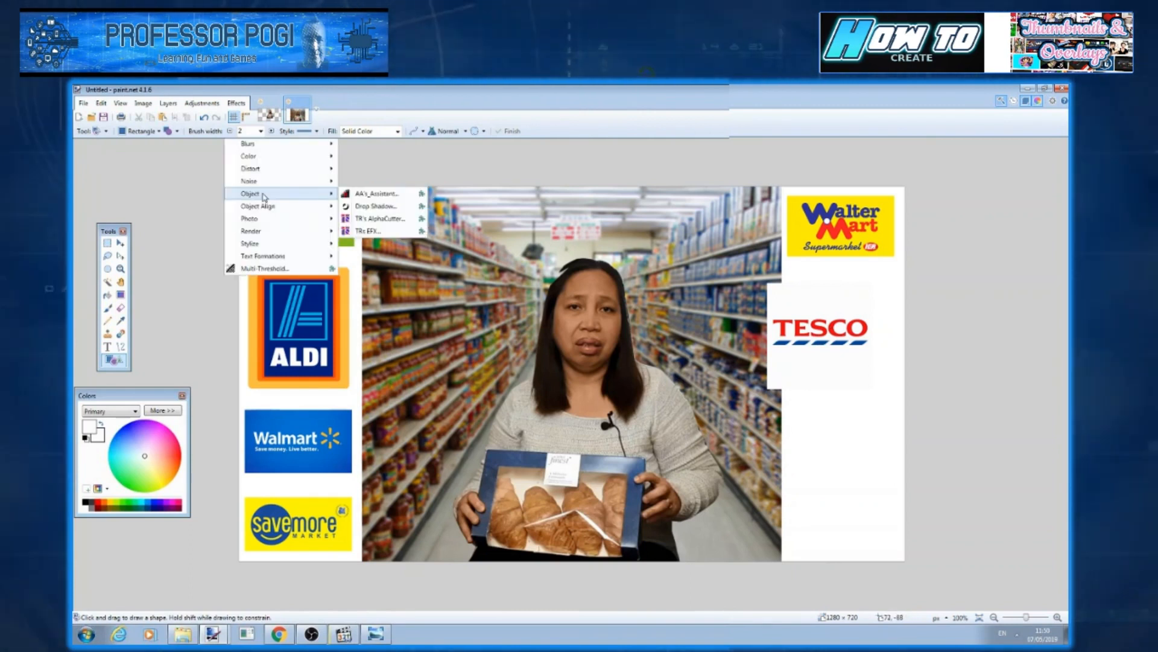
click(389, 207)
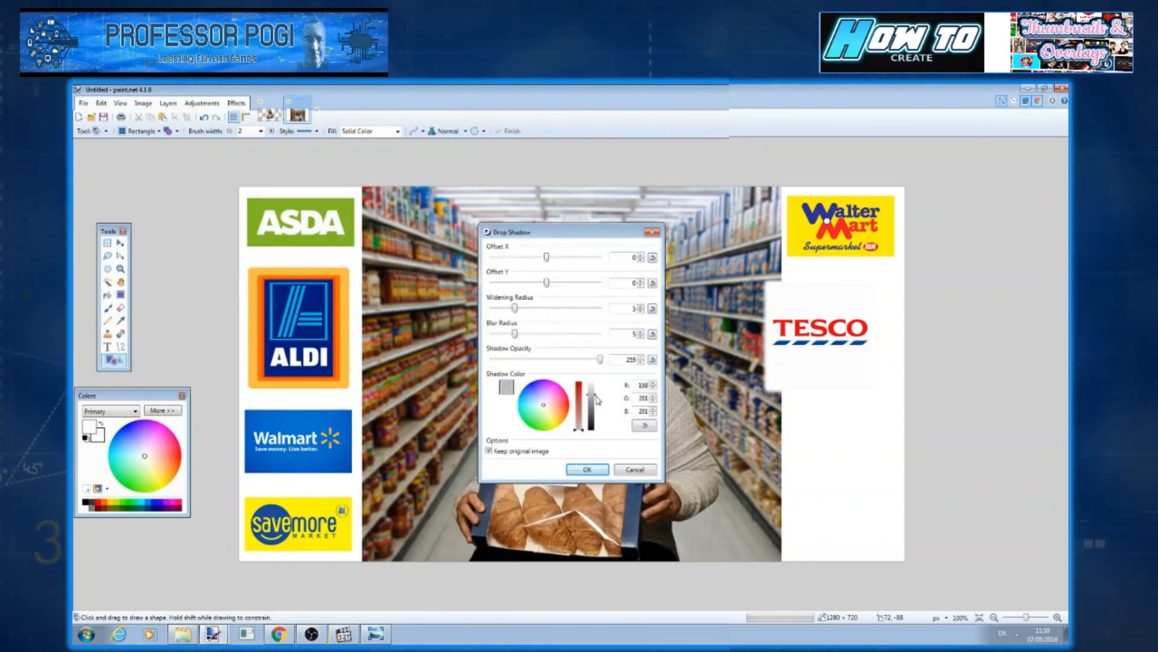
click(641, 336)
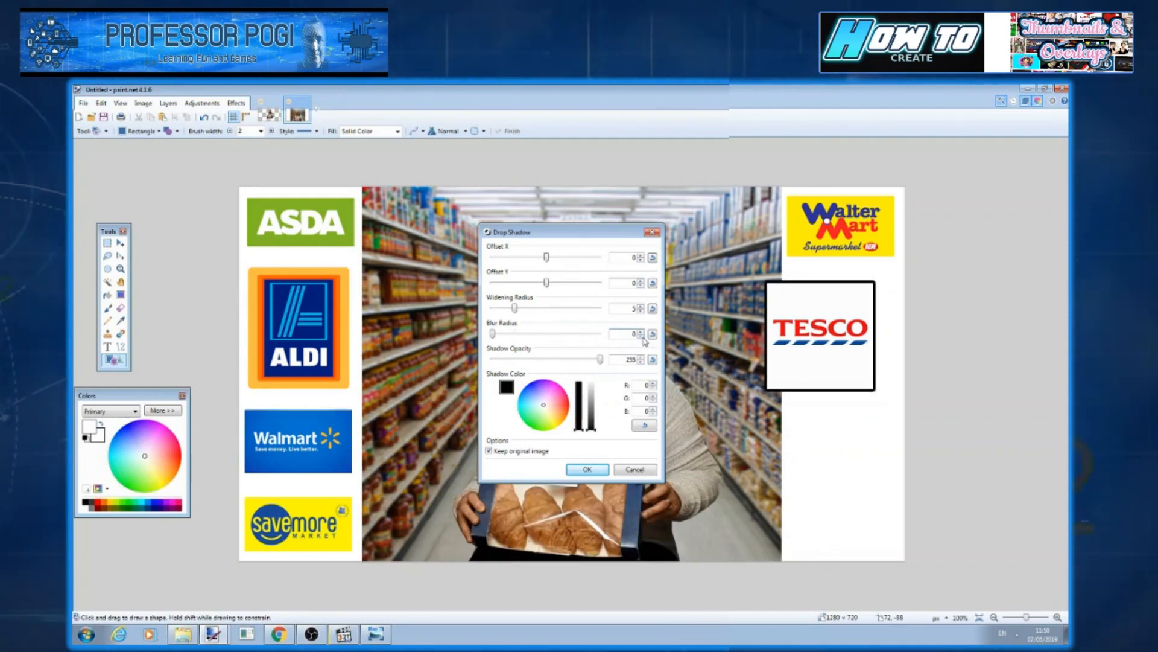
click(642, 311)
click(641, 311)
click(641, 311)
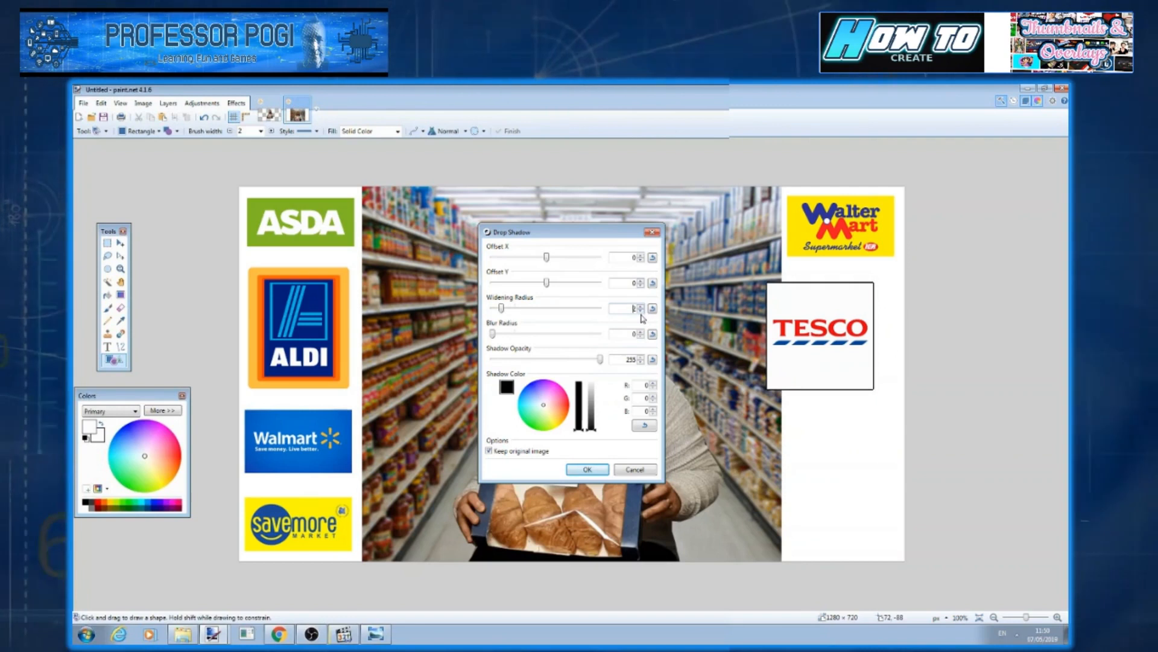
click(641, 311)
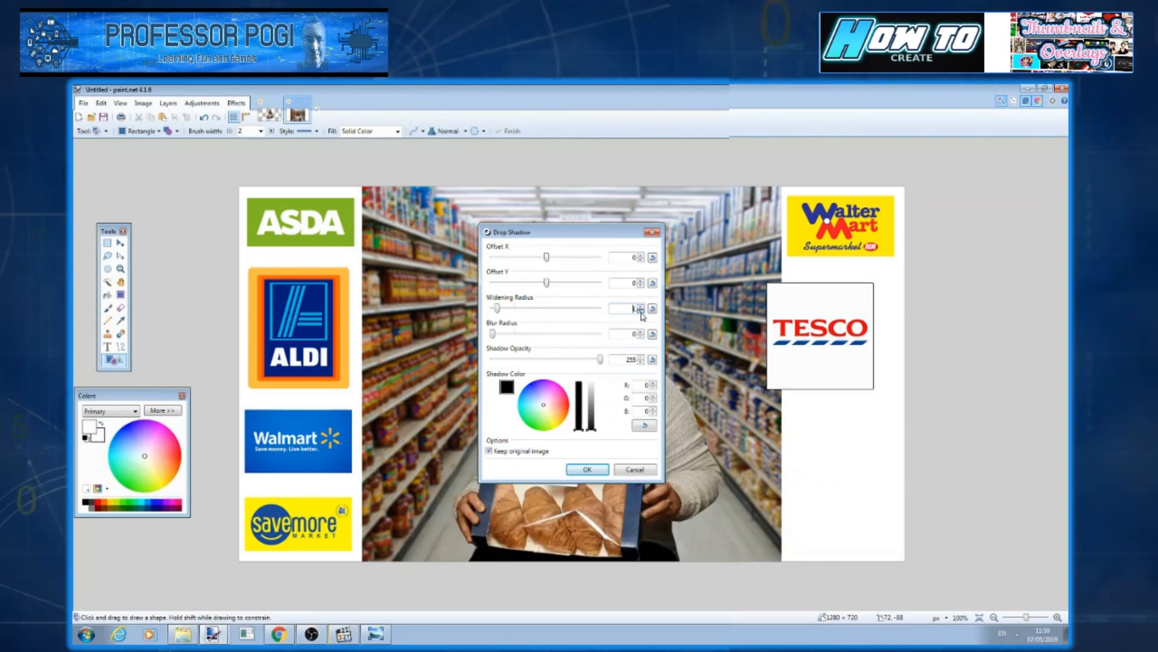
click(643, 308)
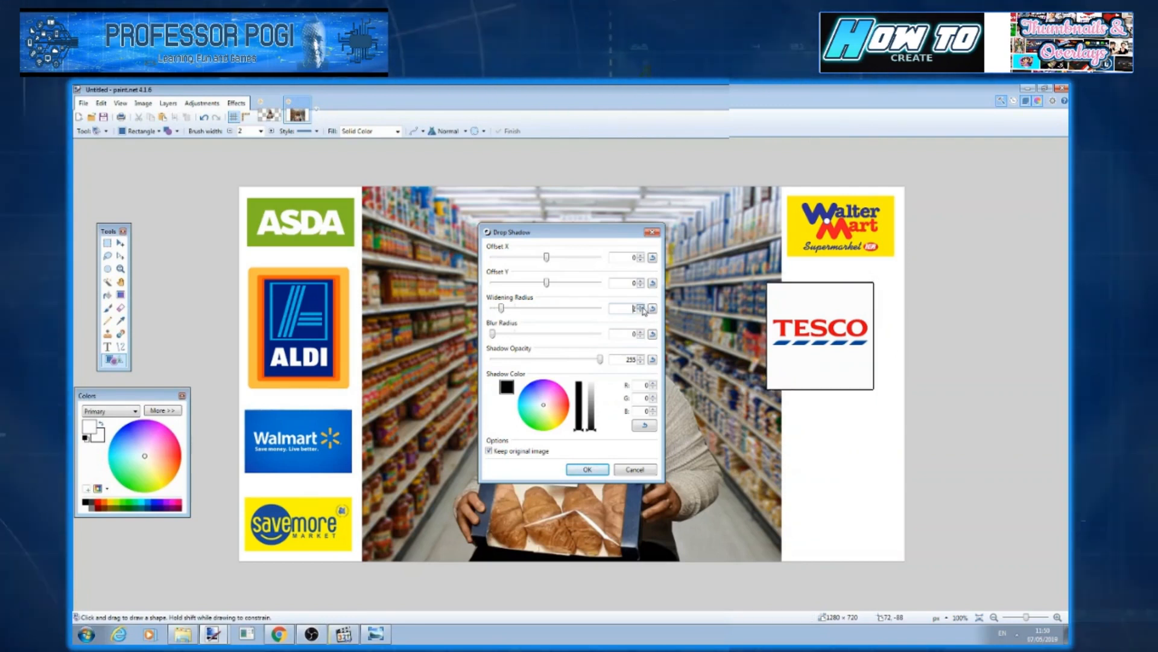
click(606, 469)
drag(791, 364, 817, 346)
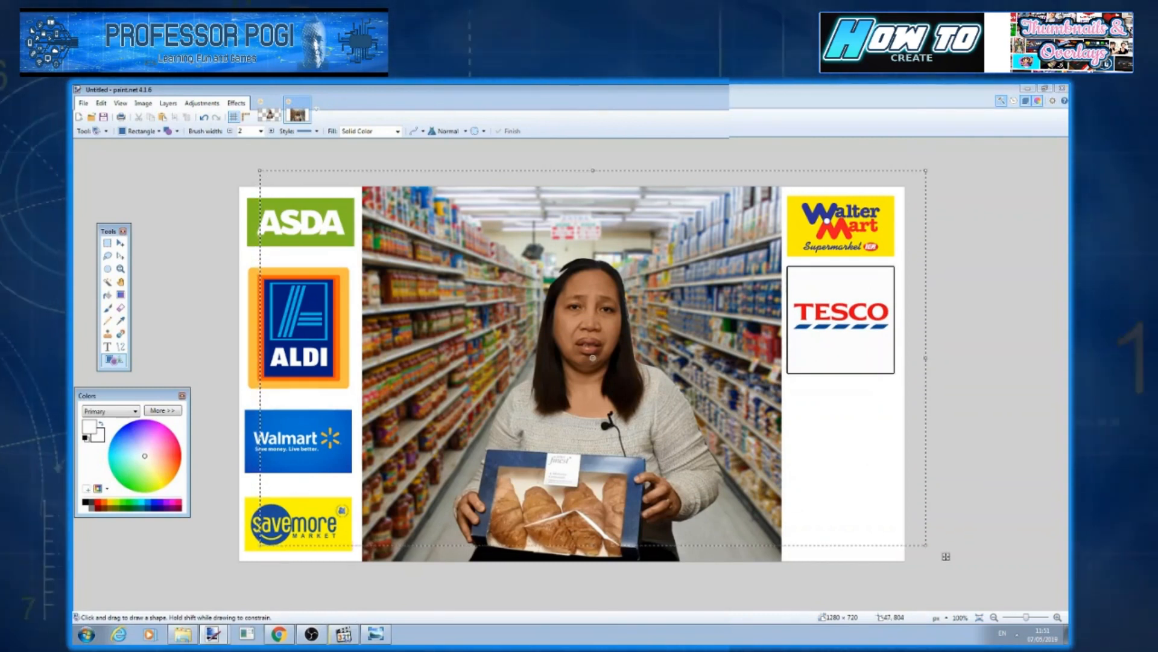
Switch to the browser, search Google Images for morrisons logo and copy the black and yellow Morrisons logo image
click(279, 633)
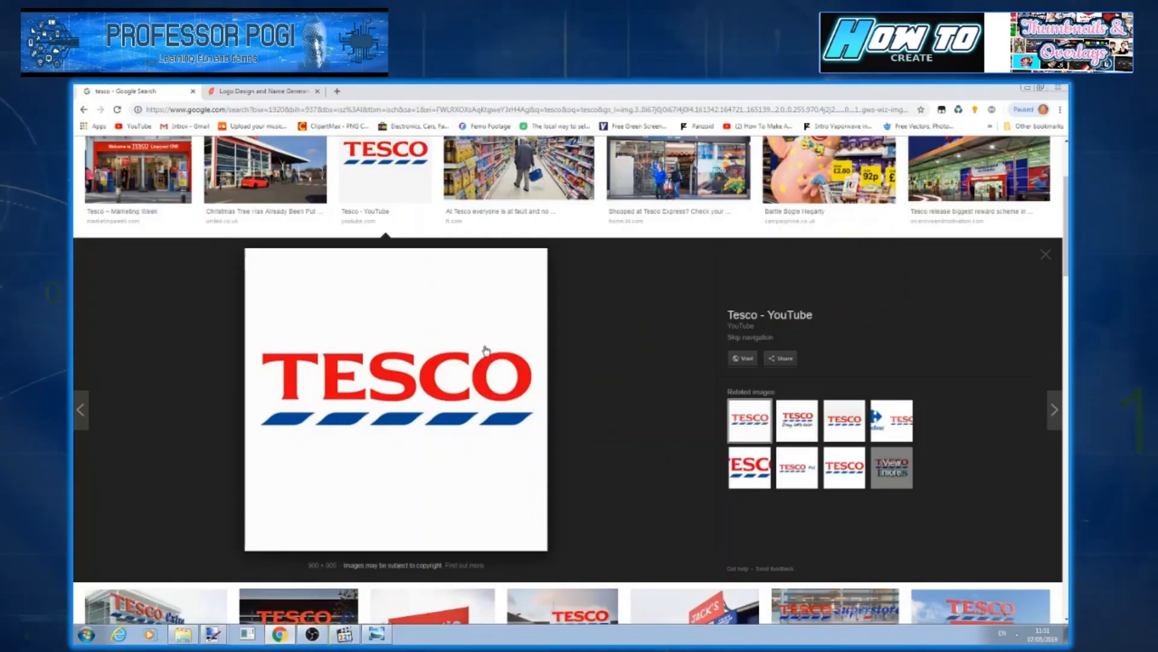
scroll(523, 350, up, 3)
double_click(172, 158)
text(morr)
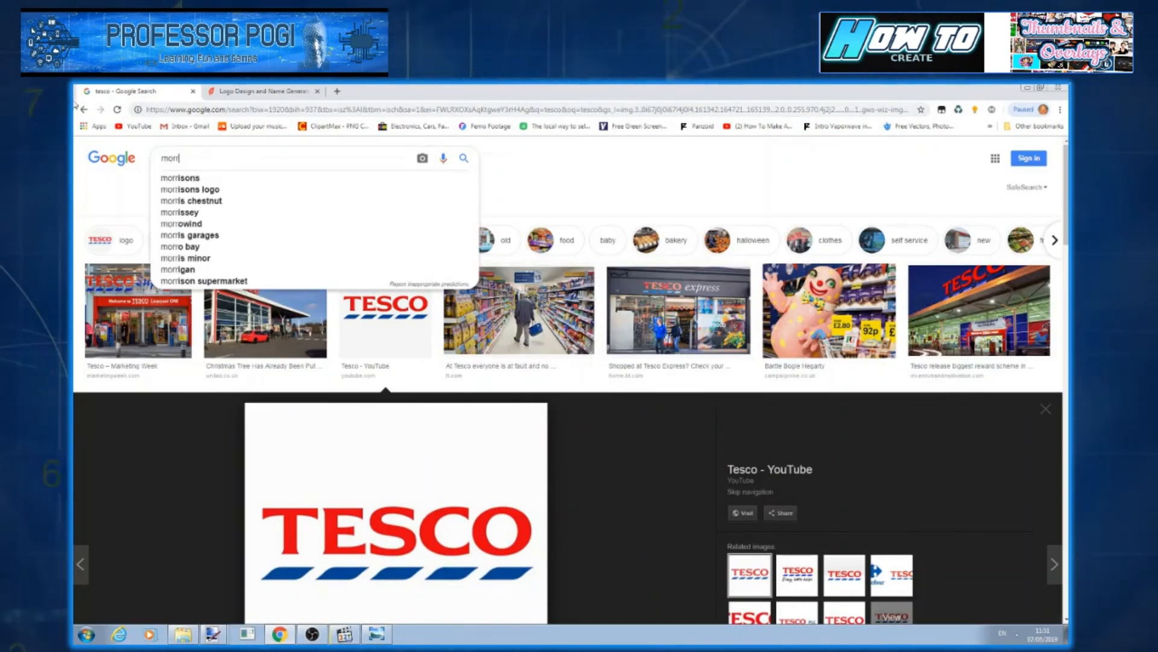
click(181, 190)
scroll(225, 328, down, 6)
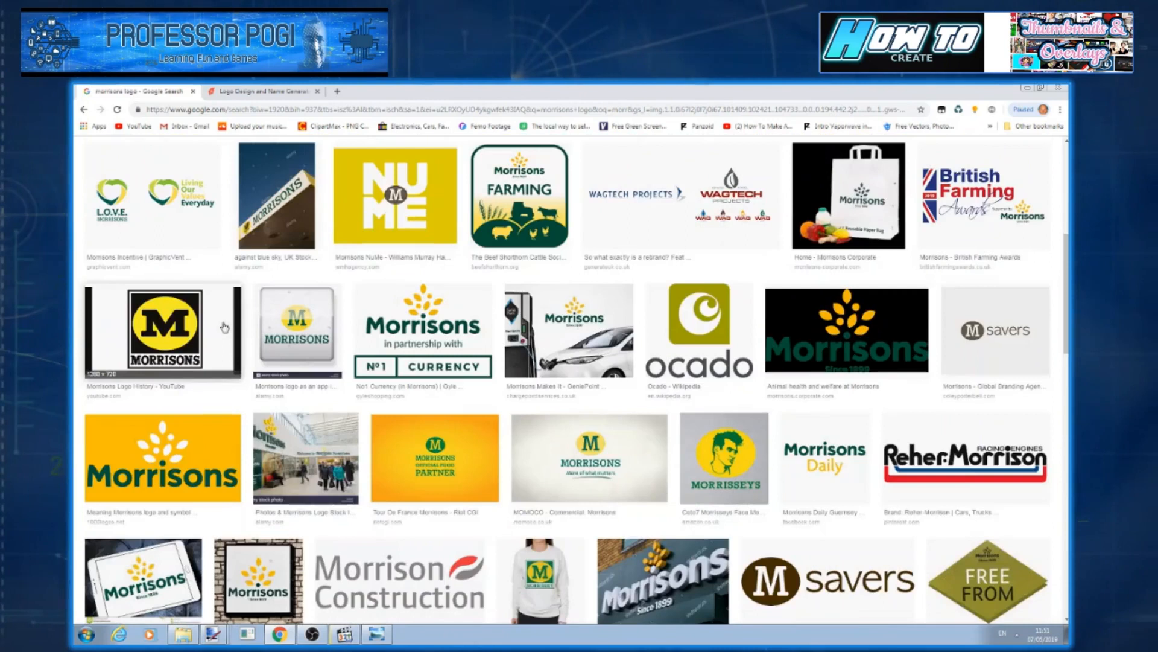
click(180, 329)
right_click(490, 384)
click(519, 493)
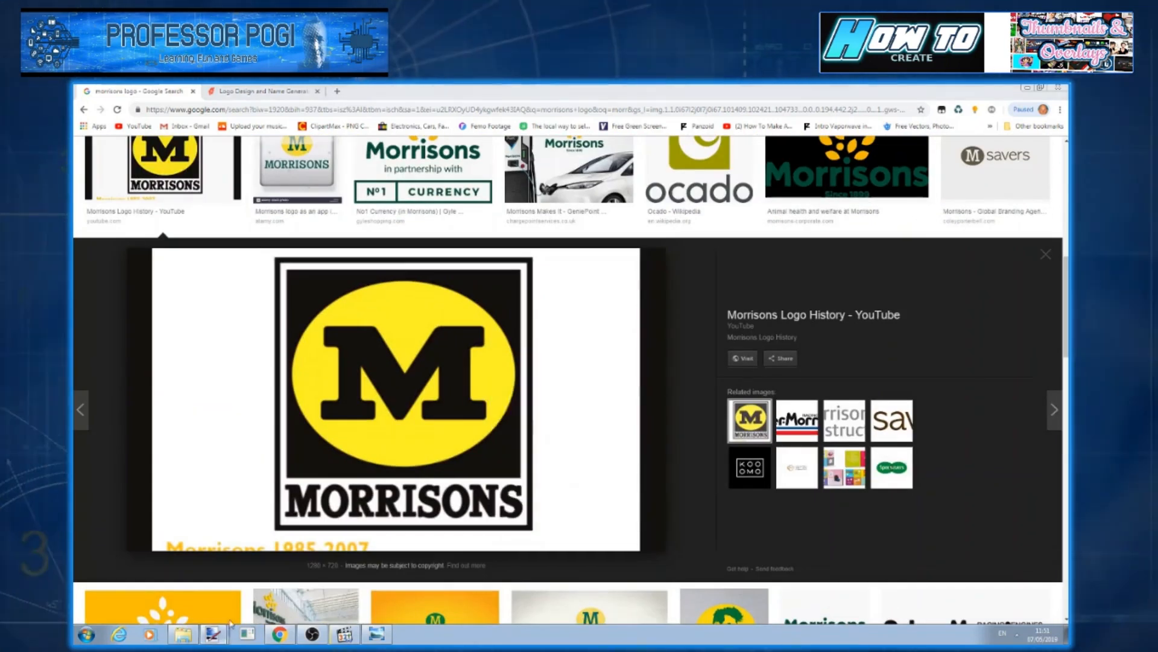
Back in paint.net, paste the Morrisons image with the canvas expanded and put only the framed logo into a new image
click(213, 633)
click(101, 103)
click(119, 180)
click(495, 381)
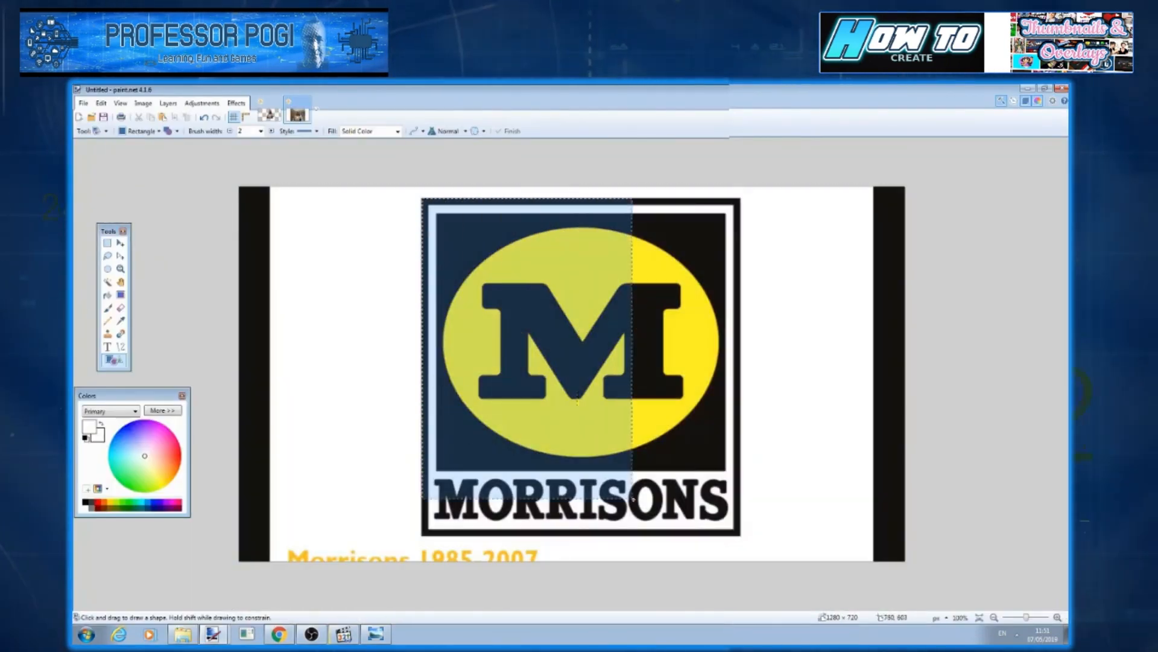
click(100, 103)
click(148, 207)
Resize the Morrisons logo image to 206 px wide and copy all of it
click(143, 103)
click(168, 129)
text(206)
key(Return)
click(101, 103)
click(150, 286)
click(101, 103)
click(120, 158)
Paste the Morrisons logo near the bottom of the composition's right white panel and try to nudge the Tesco logo slightly down
click(297, 114)
click(101, 103)
click(119, 180)
drag(320, 247, 871, 488)
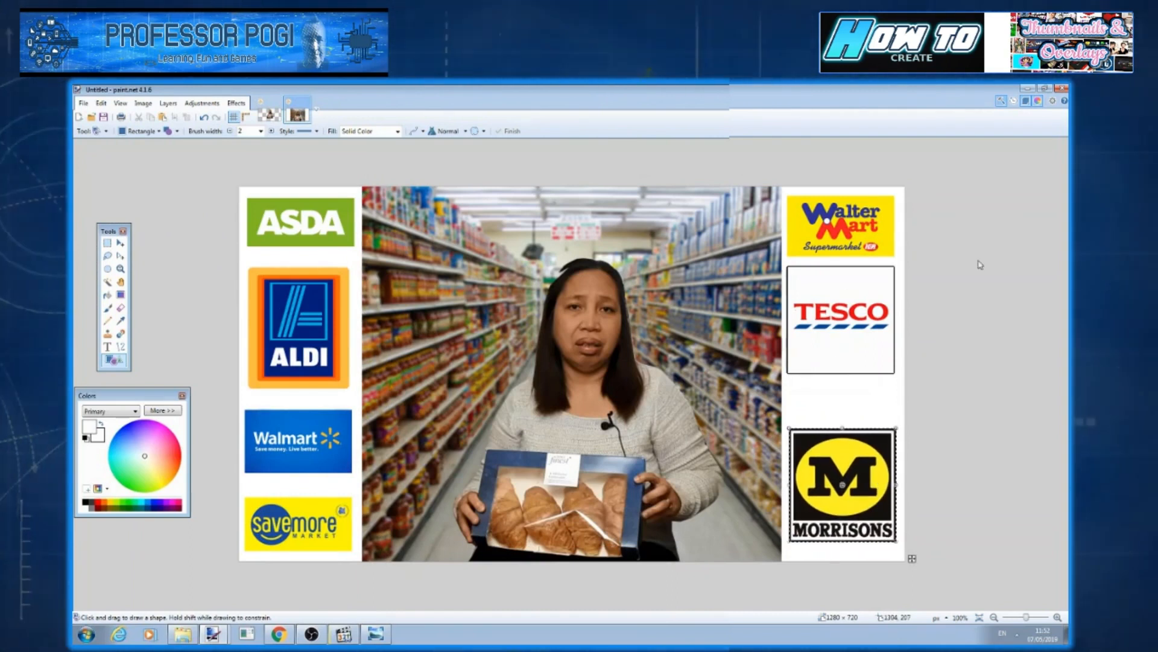
key(ctrl+d)
key(ctrl+z)
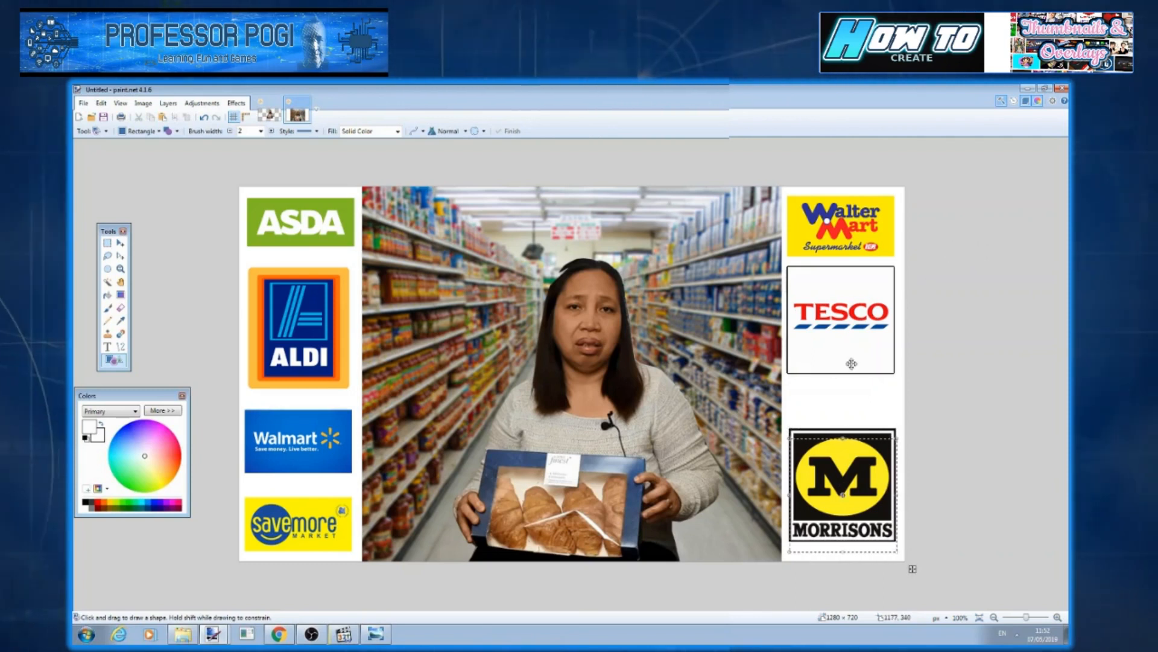
key(ctrl+z)
drag(847, 354, 849, 365)
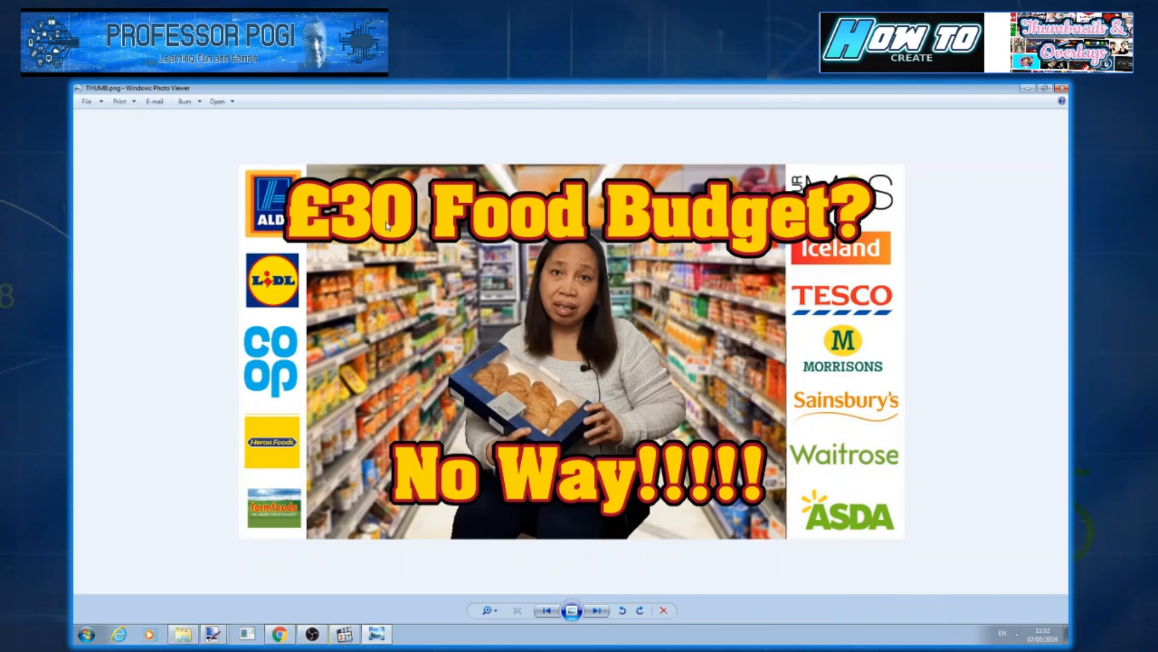
Switch to the flamingtext site in the browser and look through the first three pages of logo designs for a title style
click(280, 632)
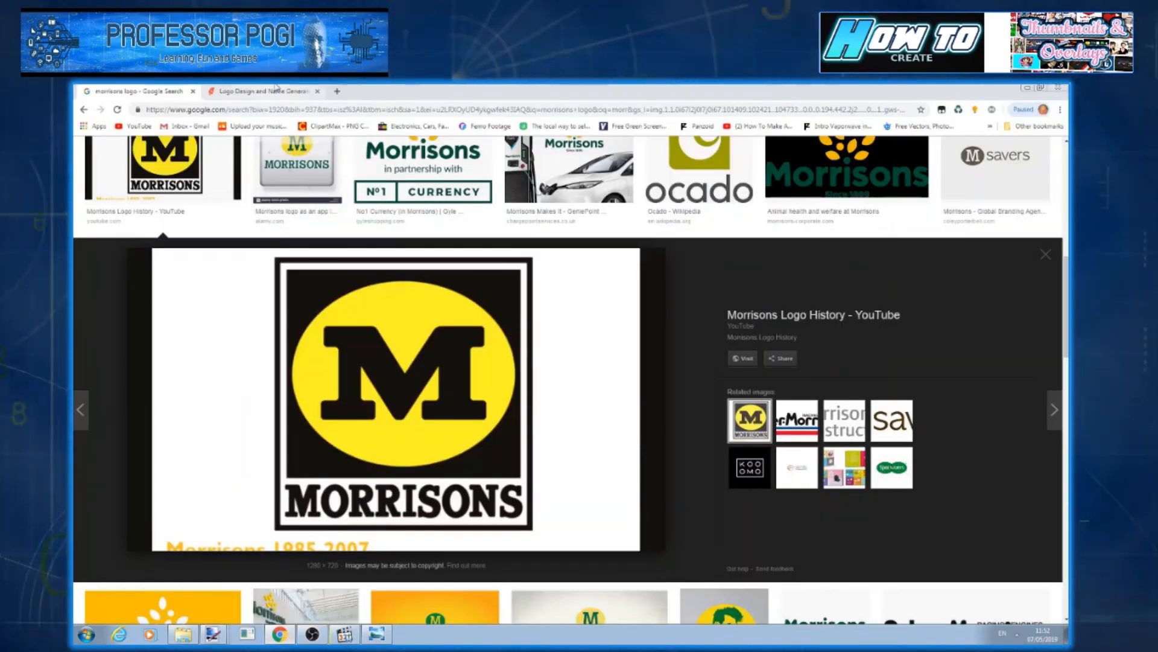
click(260, 91)
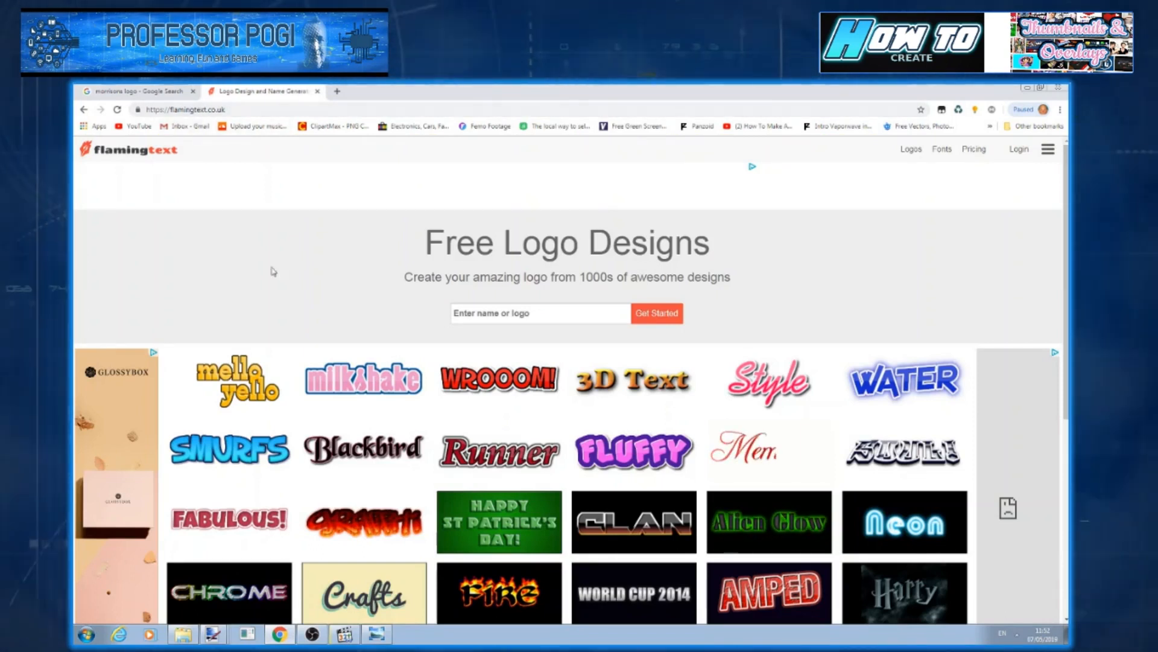
scroll(362, 414, down, 3)
scroll(459, 425, up, 1)
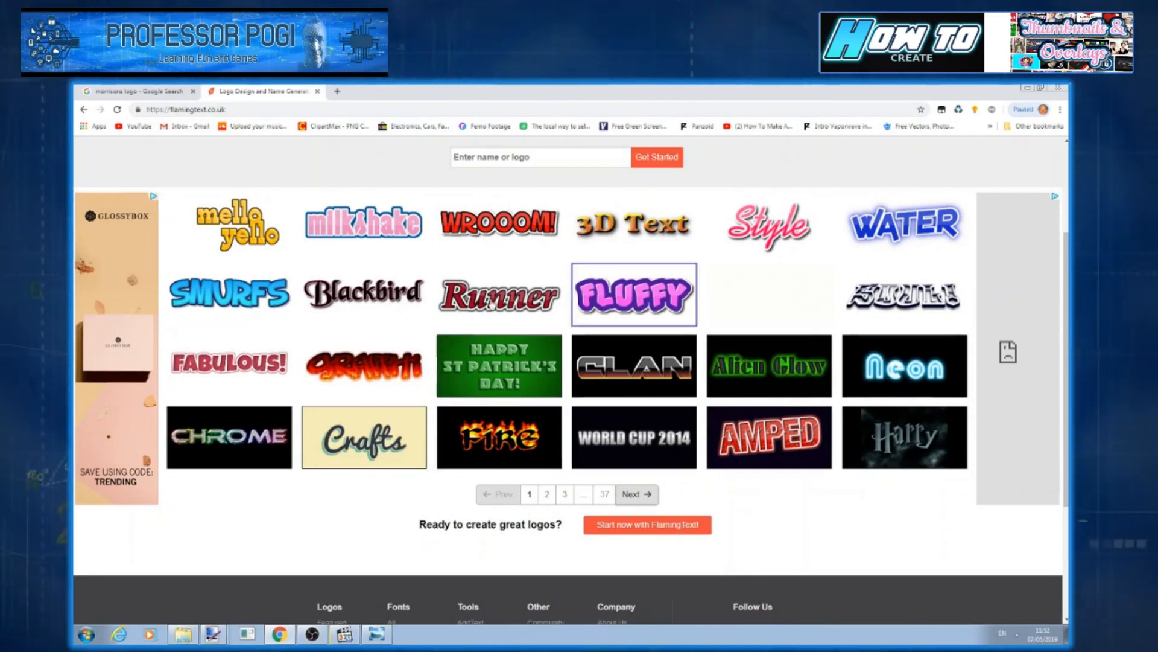
scroll(541, 520, down, 3)
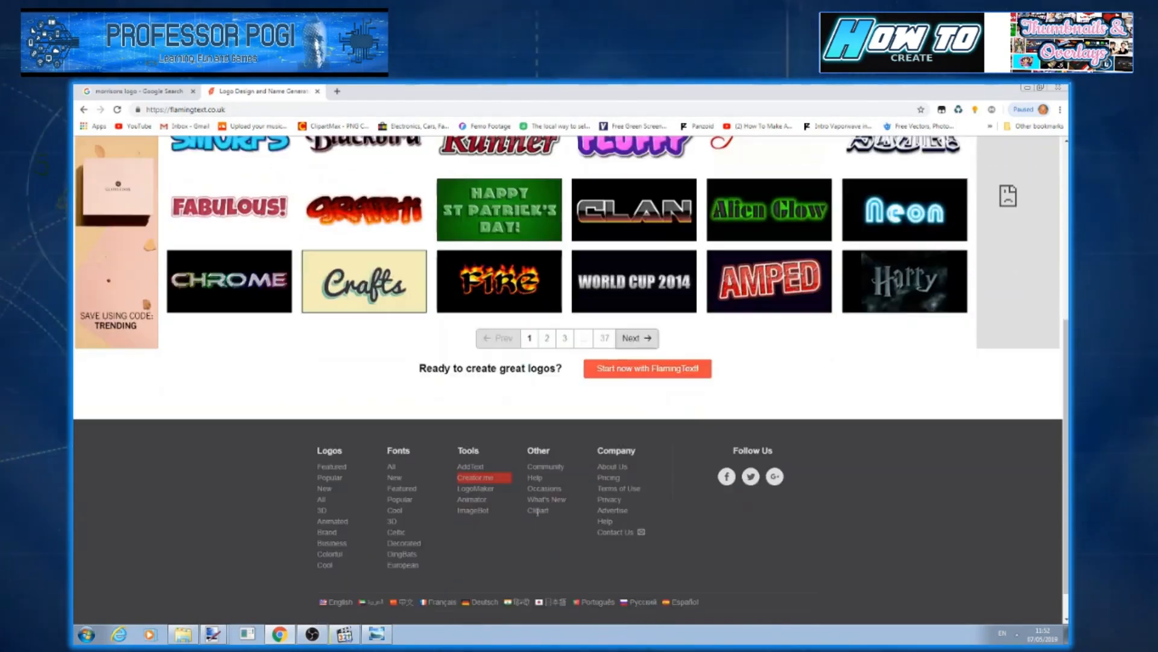
scroll(371, 550, up, 4)
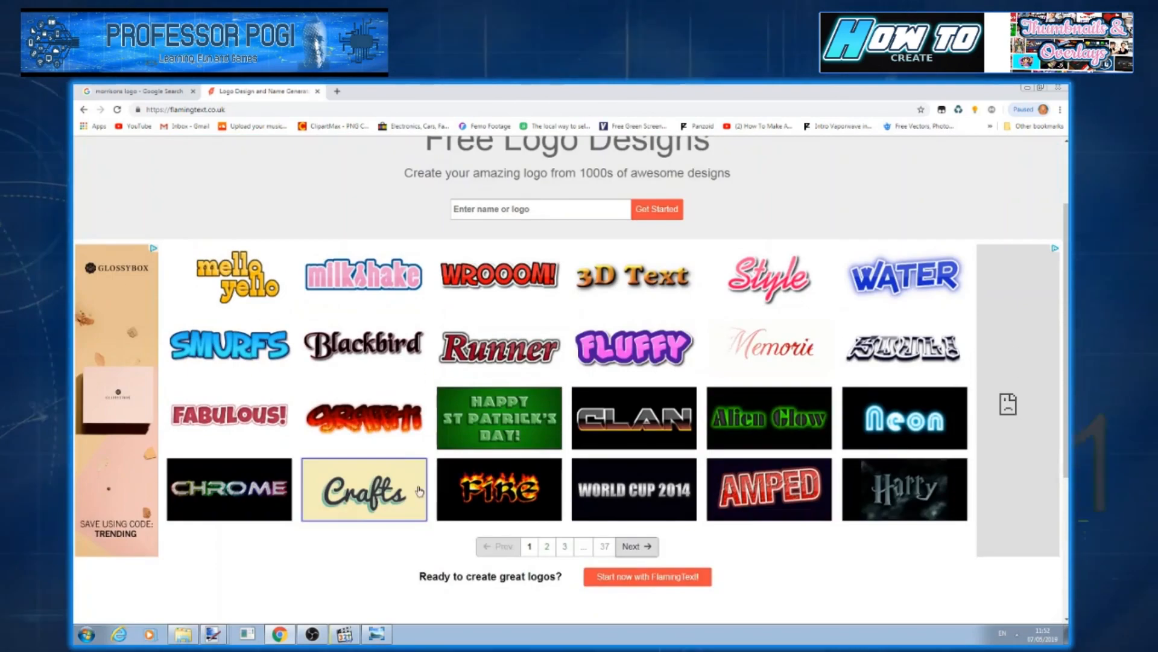
click(547, 547)
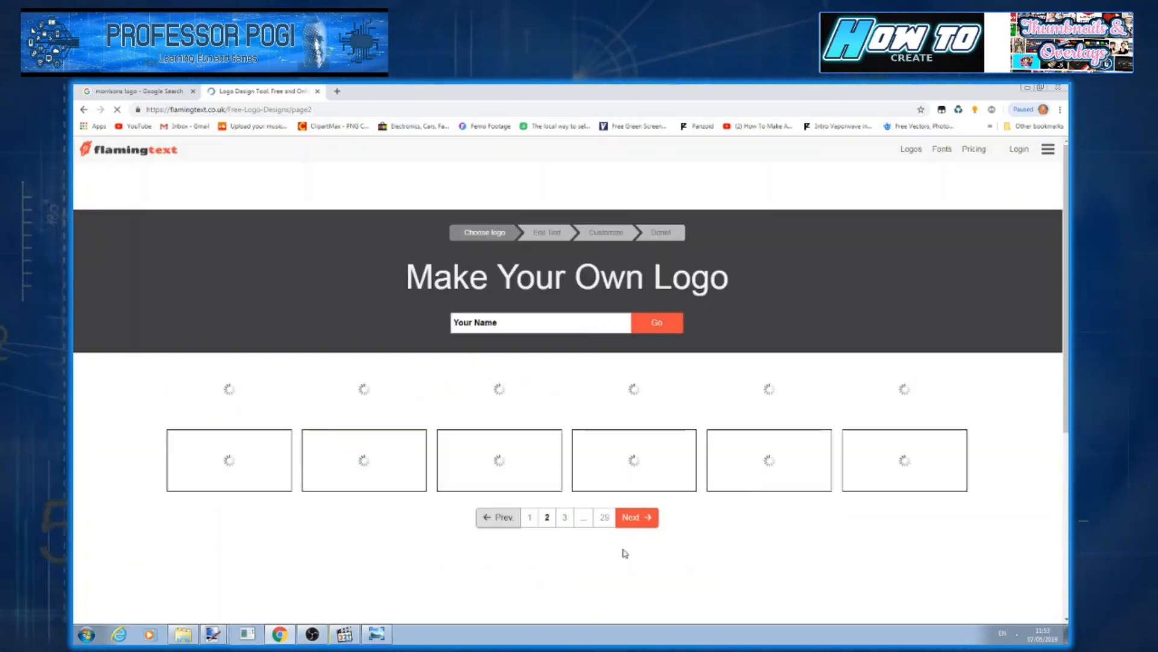
click(634, 517)
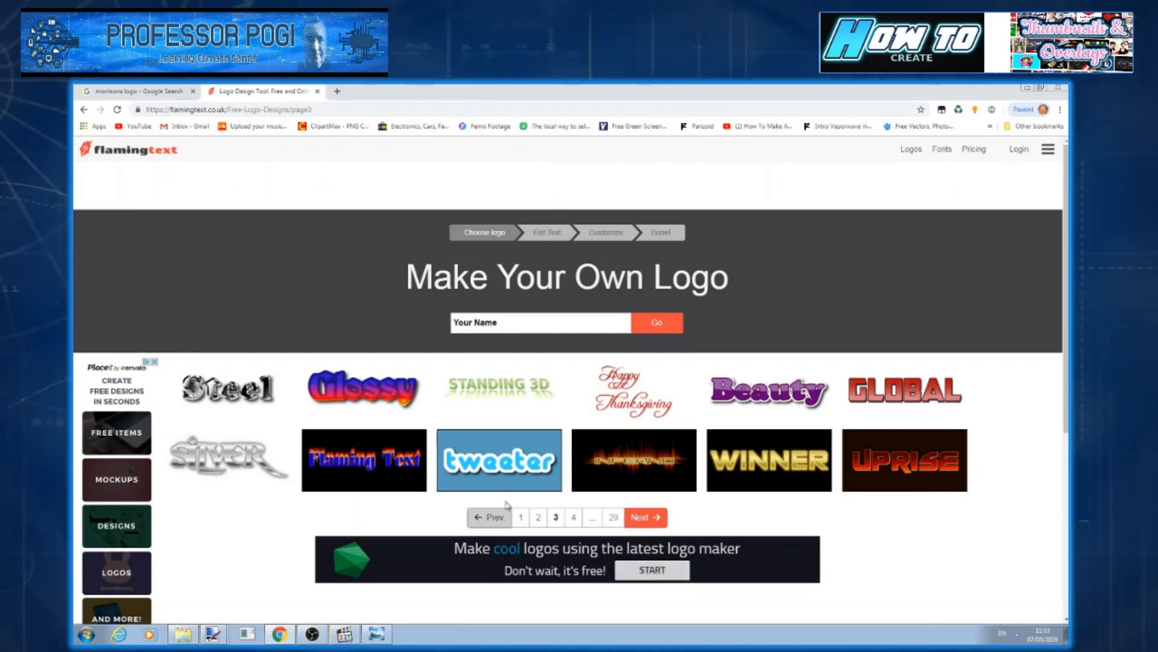
click(498, 518)
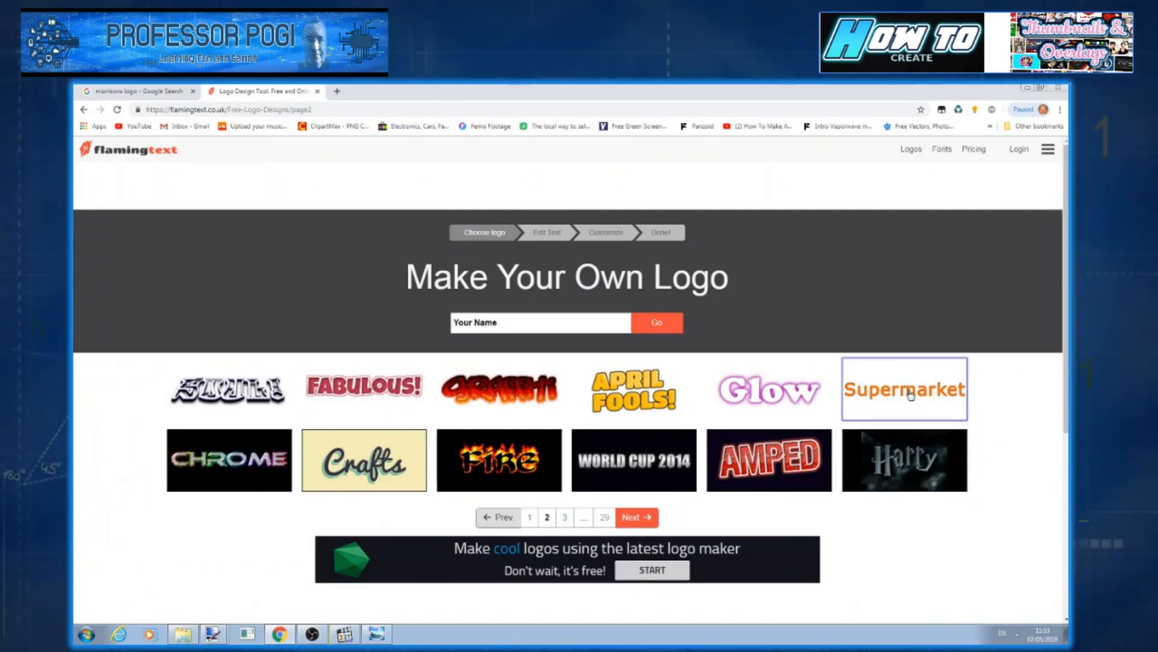
Choose the Fabulous logo design in its bubblegum sans variation and set the logo text to £30
click(395, 393)
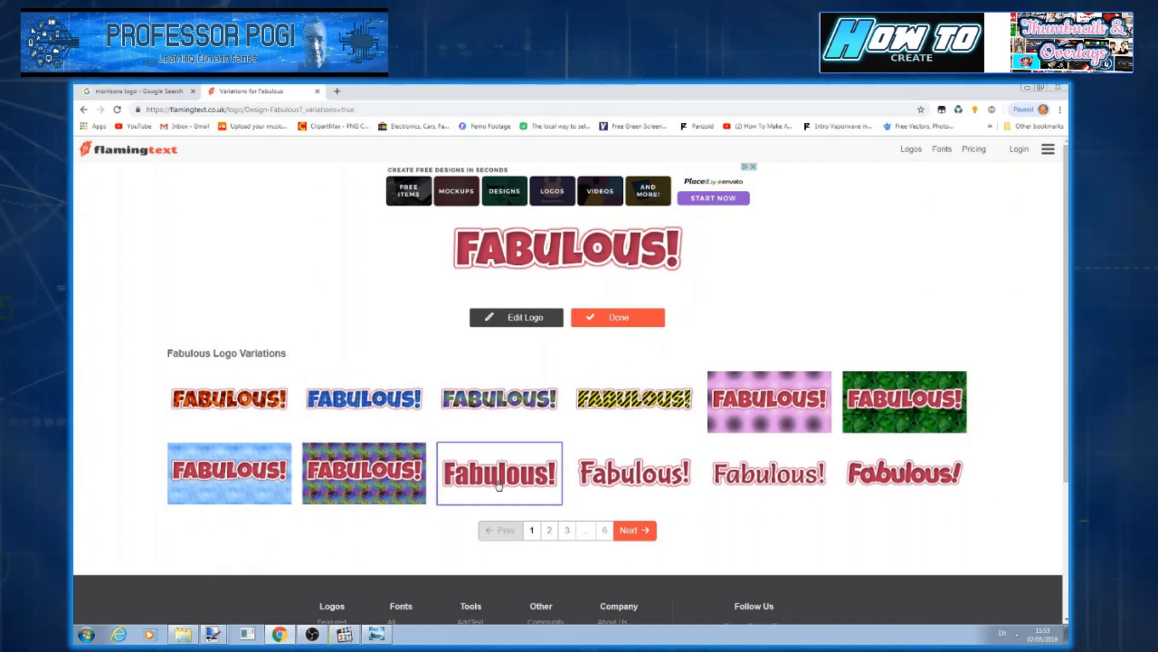
click(634, 469)
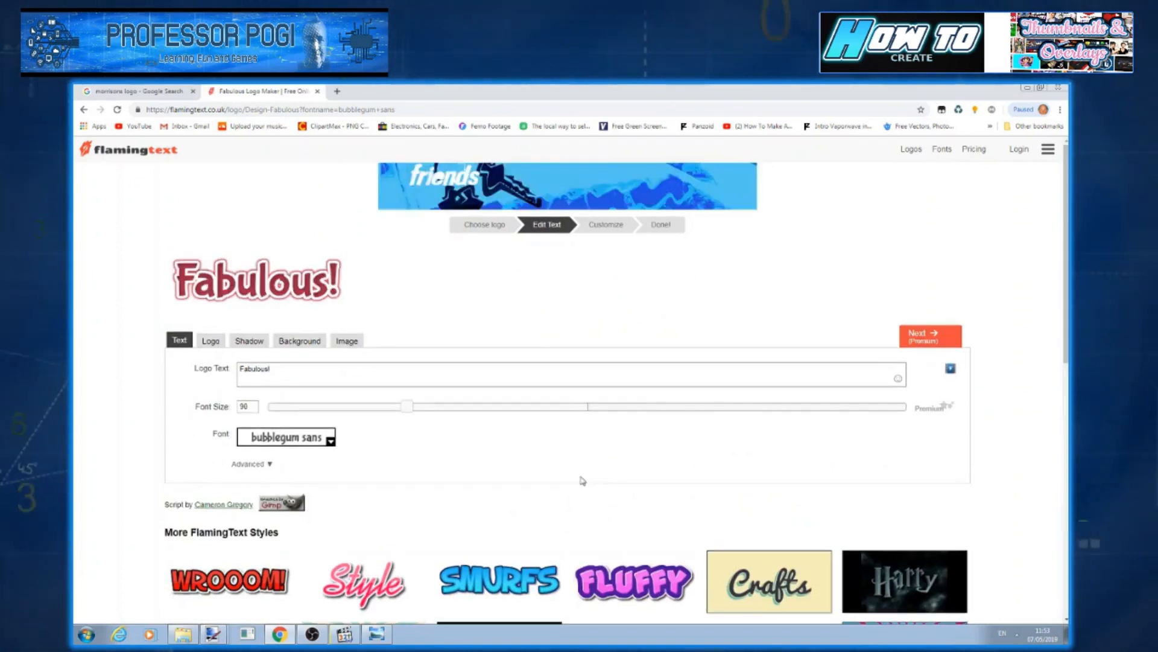
drag(278, 368, 205, 368)
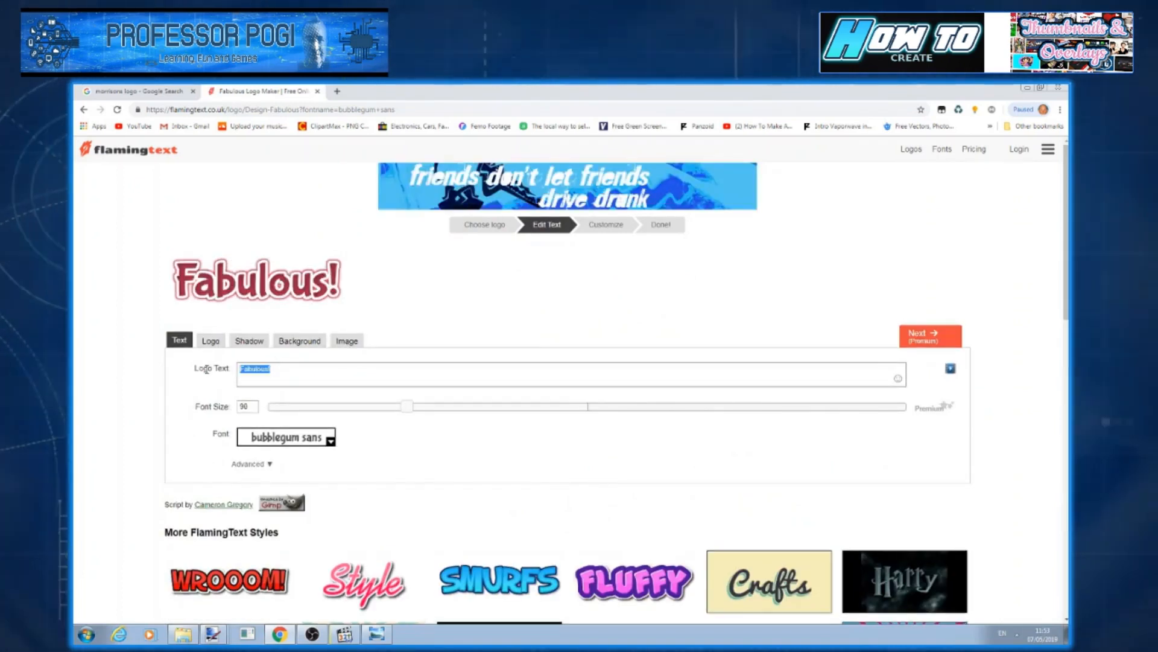
text(£320)
key(BackSpace)
key(BackSpace)
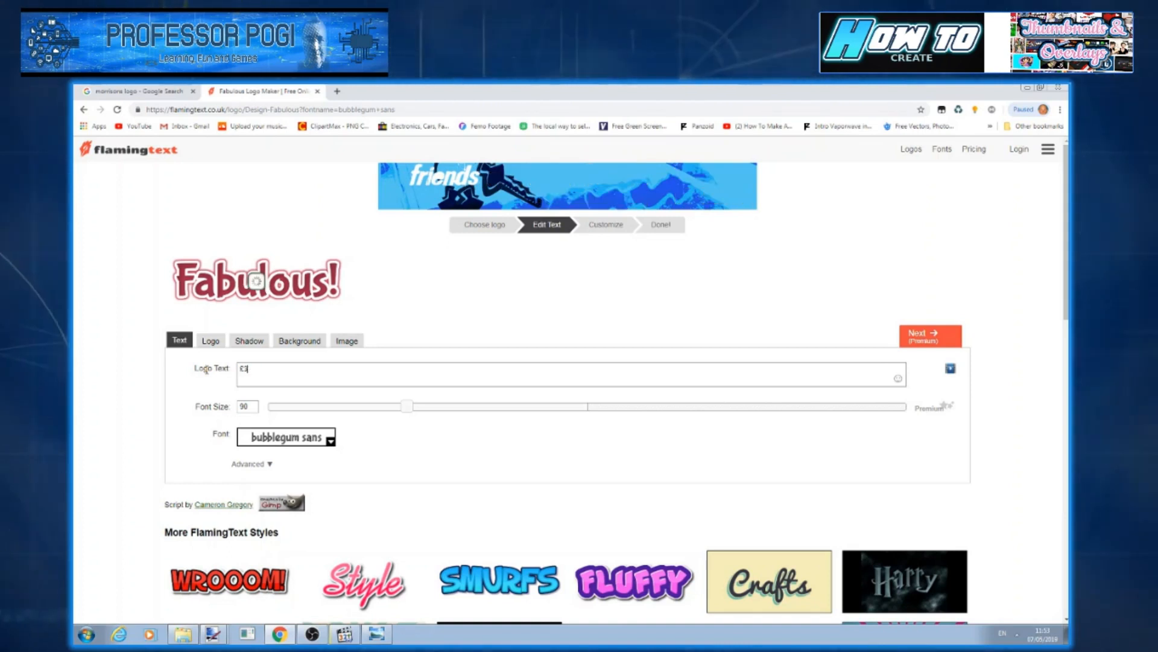
text(0)
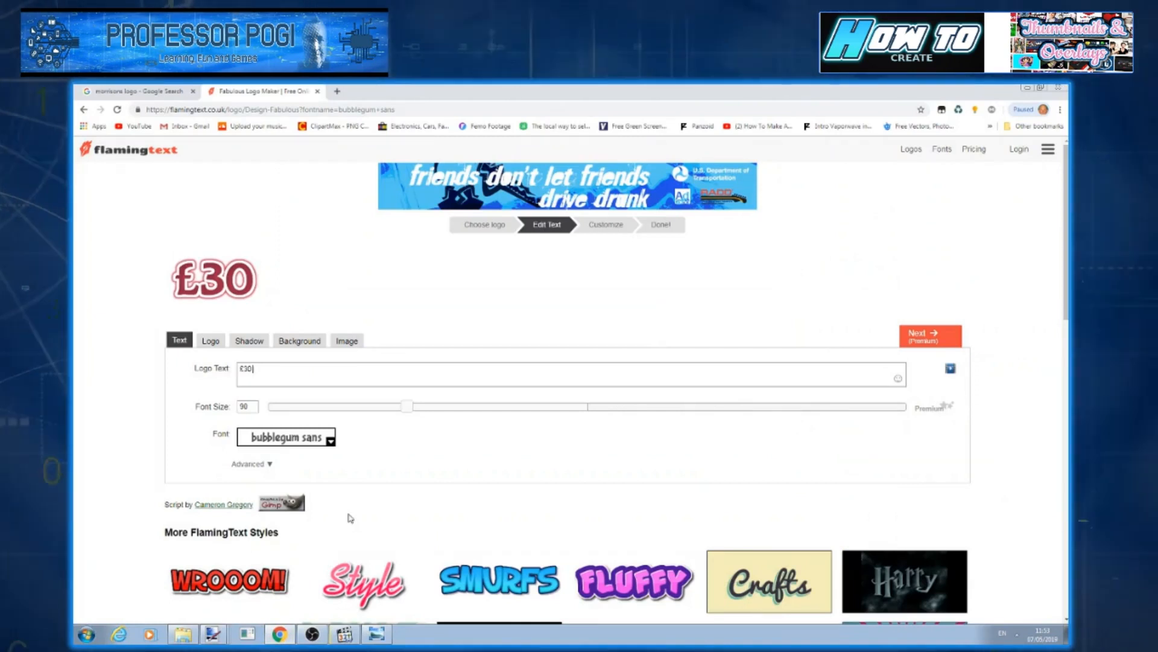
Complete the logo text to read £30 FOOD BUDGET? and make the logo's background transparent
text(FoOD BUDGET?)
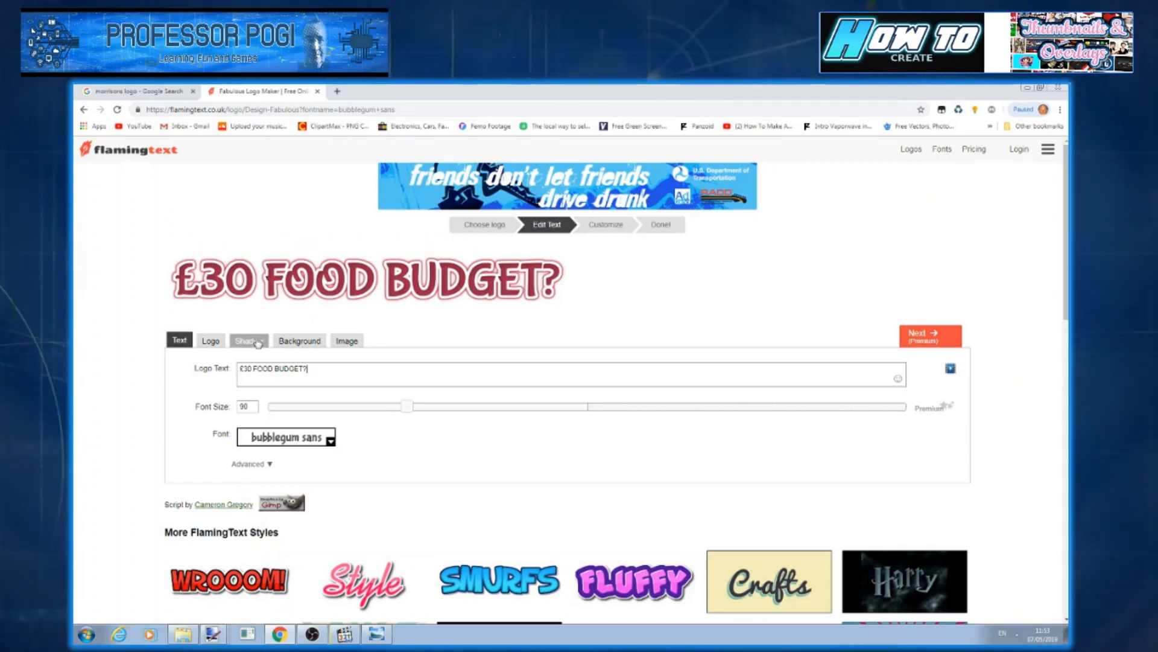
click(312, 341)
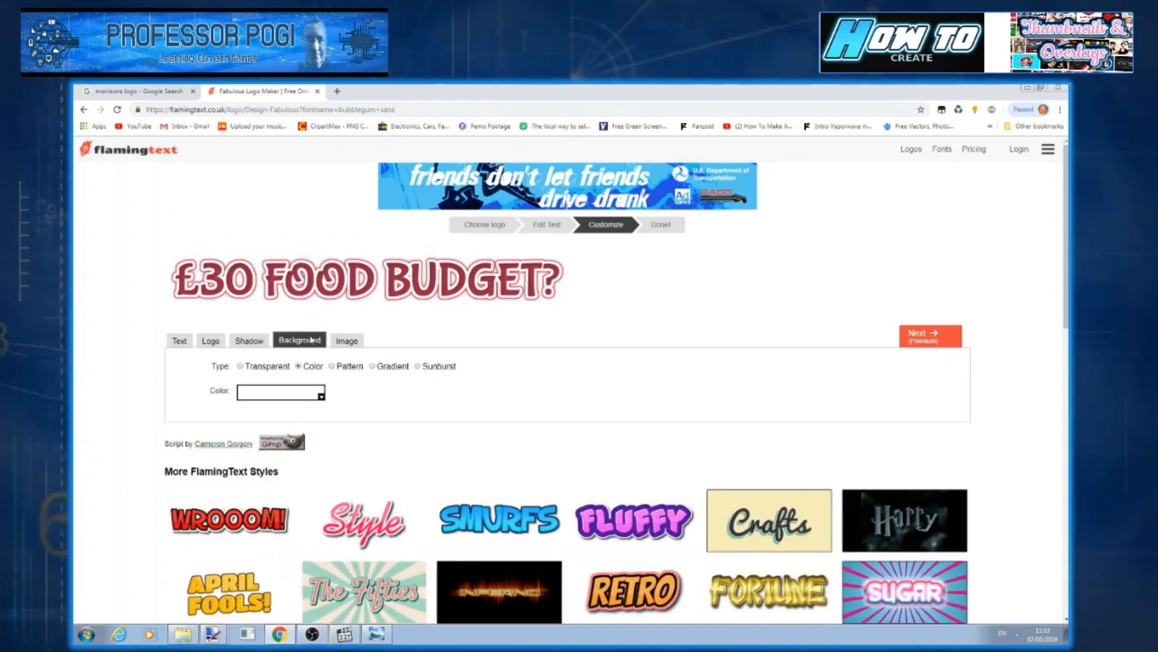
click(241, 367)
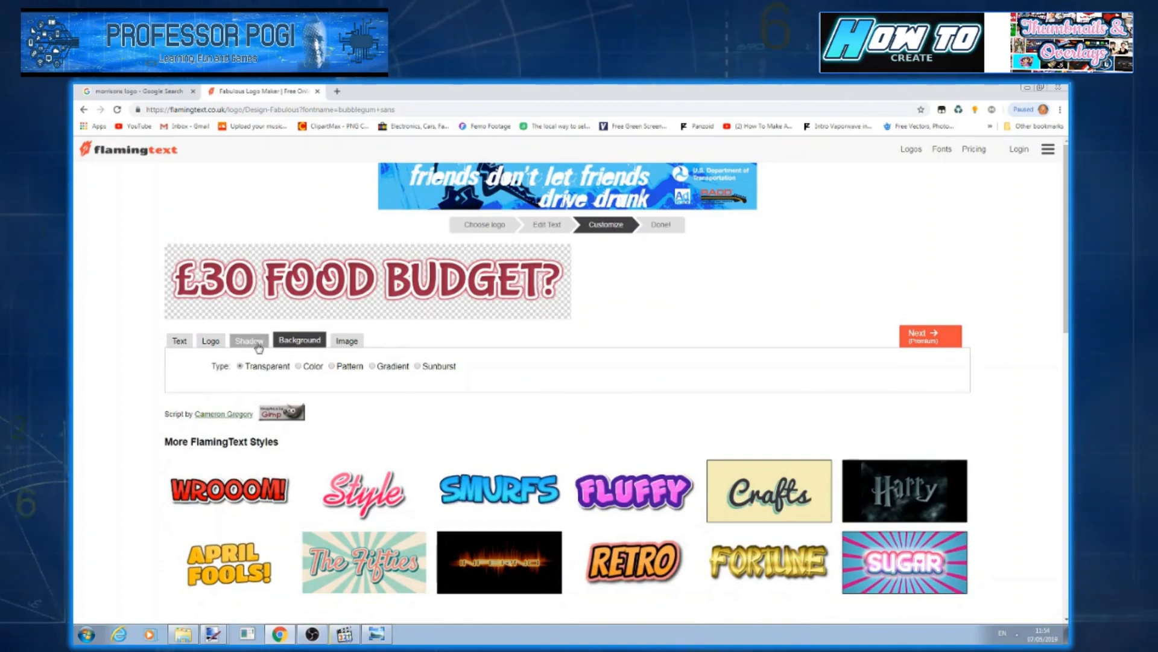
click(264, 341)
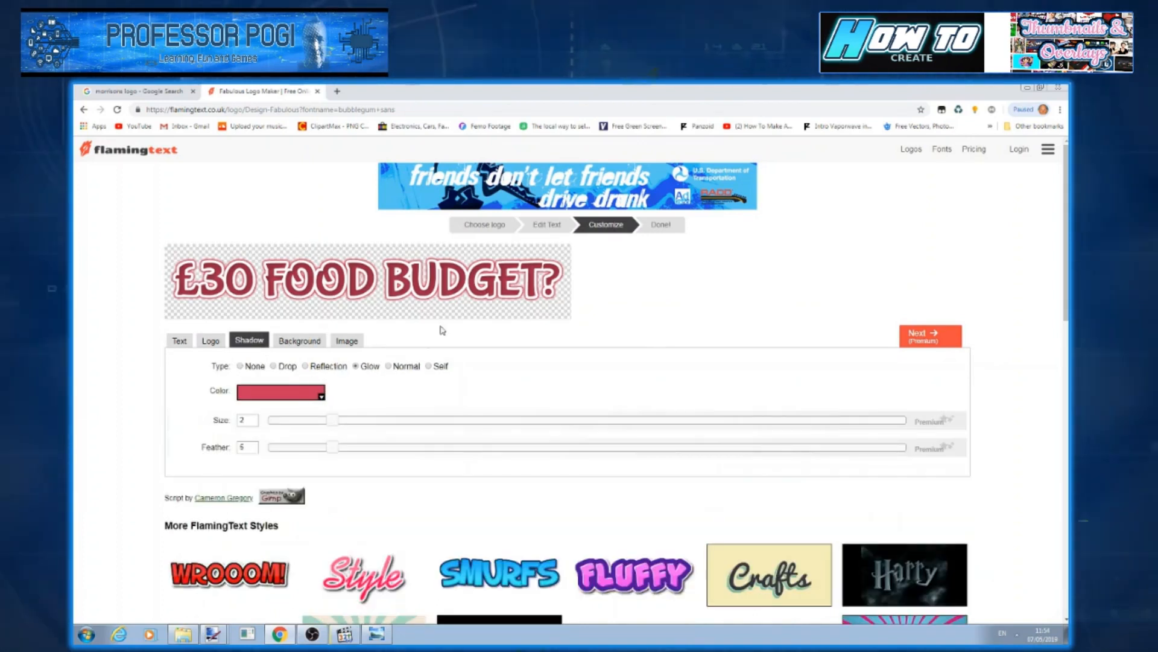
Enlarge the title's font size to produce a 1279x215 logo image and download the finished logo
click(182, 343)
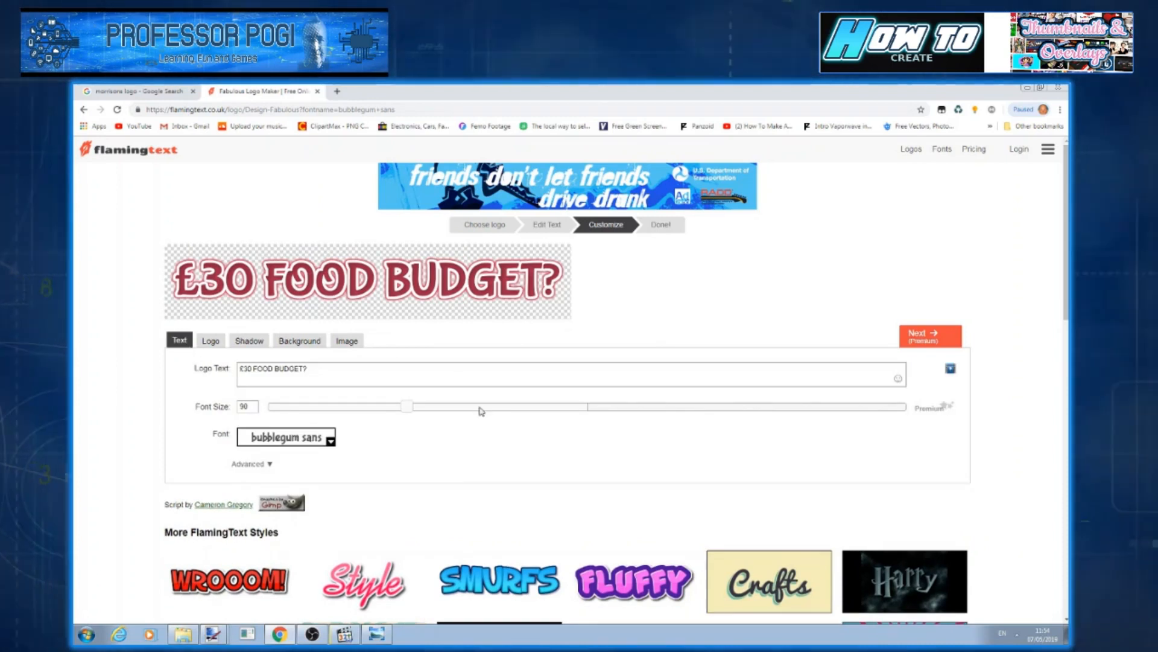
click(480, 407)
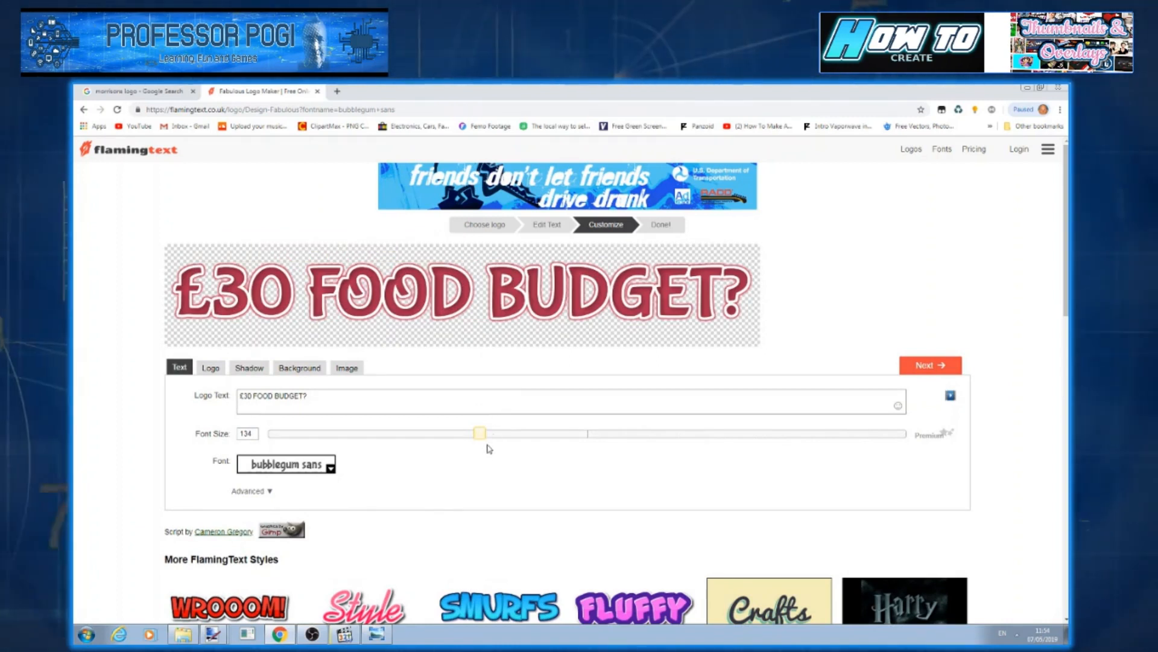
click(505, 434)
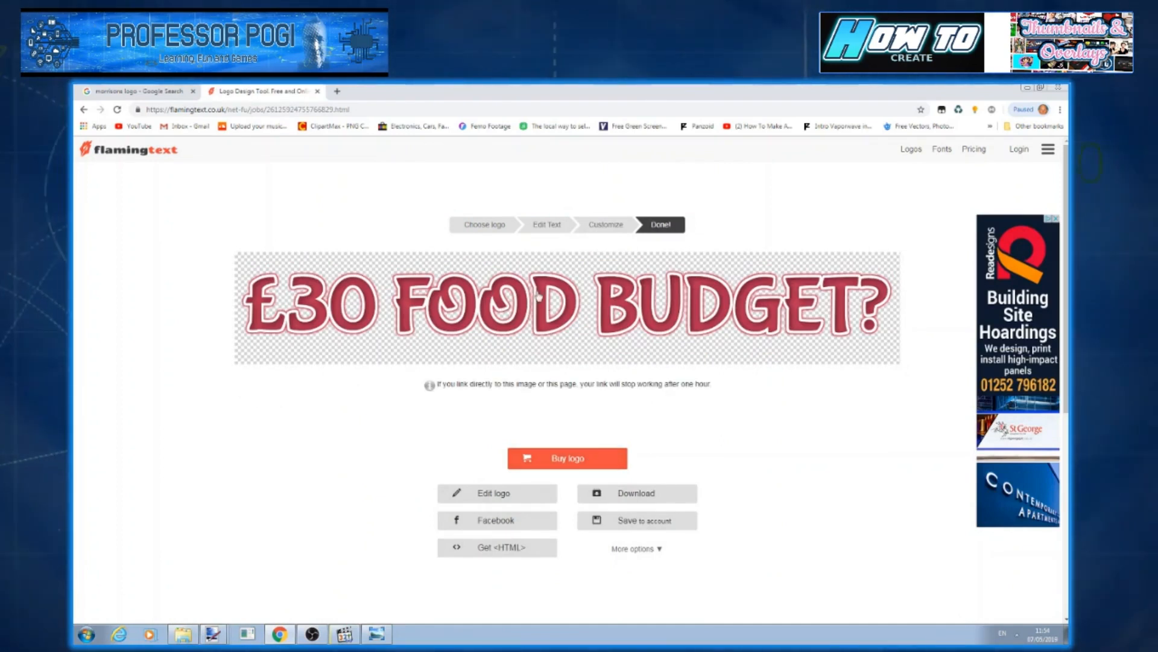
click(570, 310)
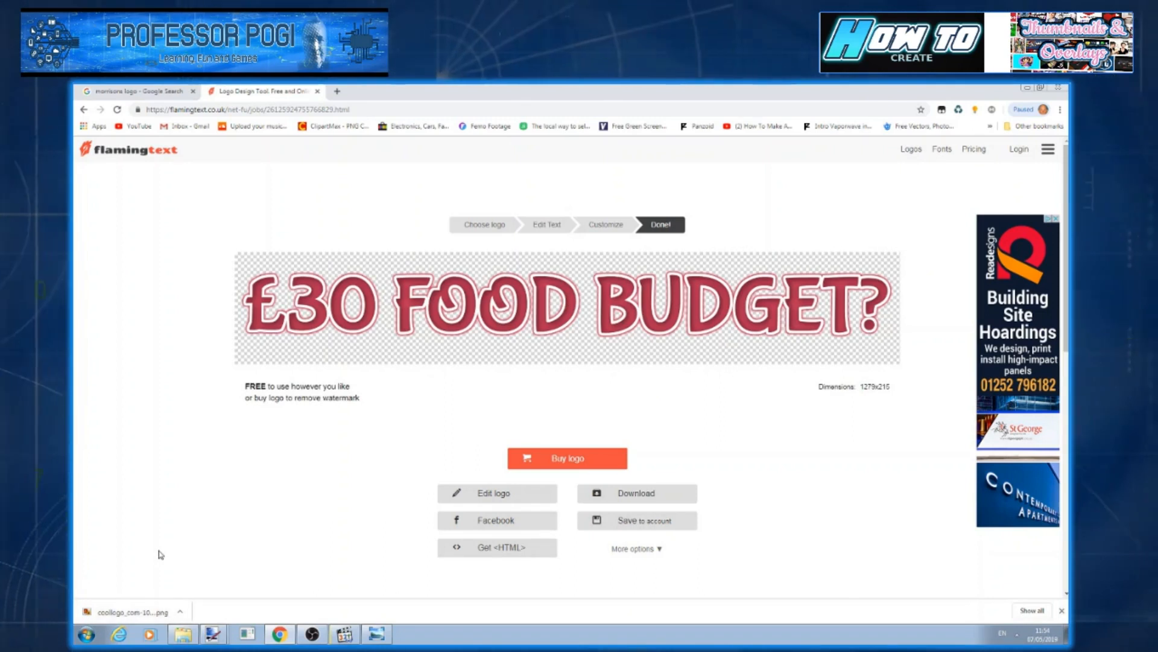
Switch to paint.net, open the downloaded £30 FOOD BUDGET? image and copy all of it
click(213, 633)
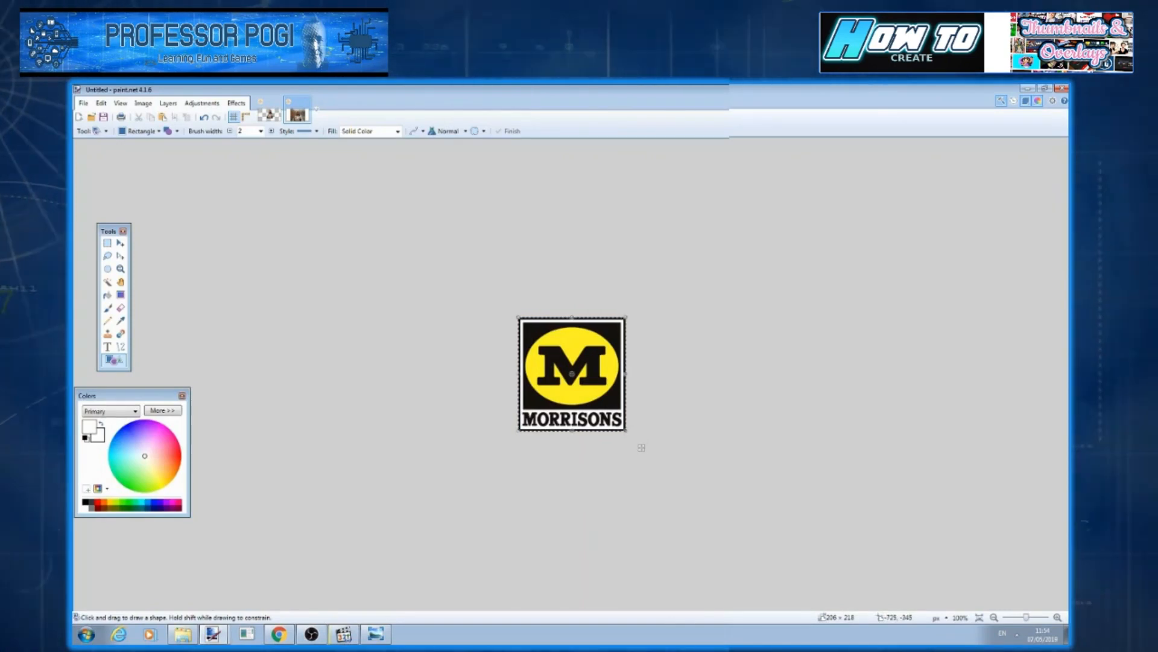
key(ctrl+o)
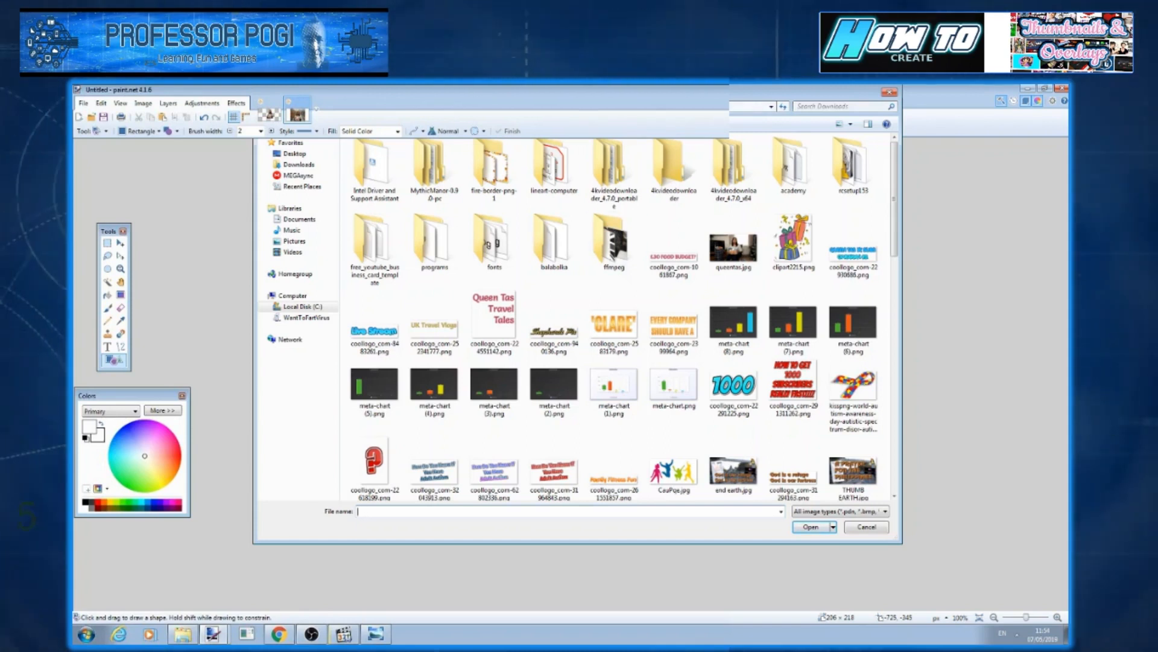
click(657, 264)
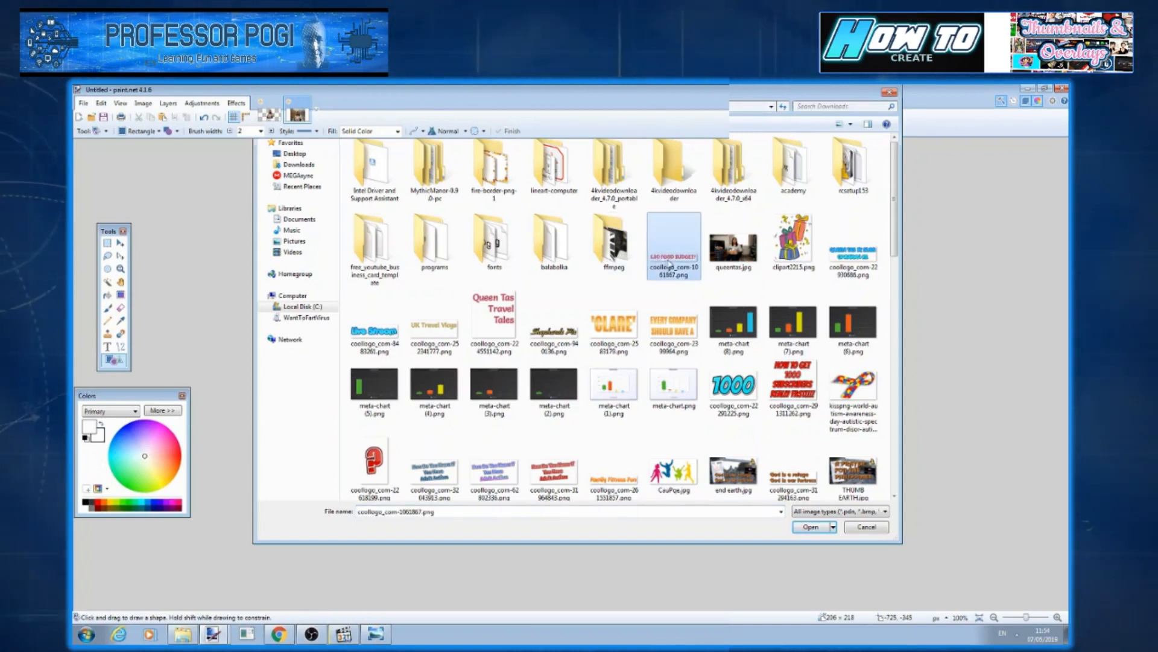
double_click(668, 264)
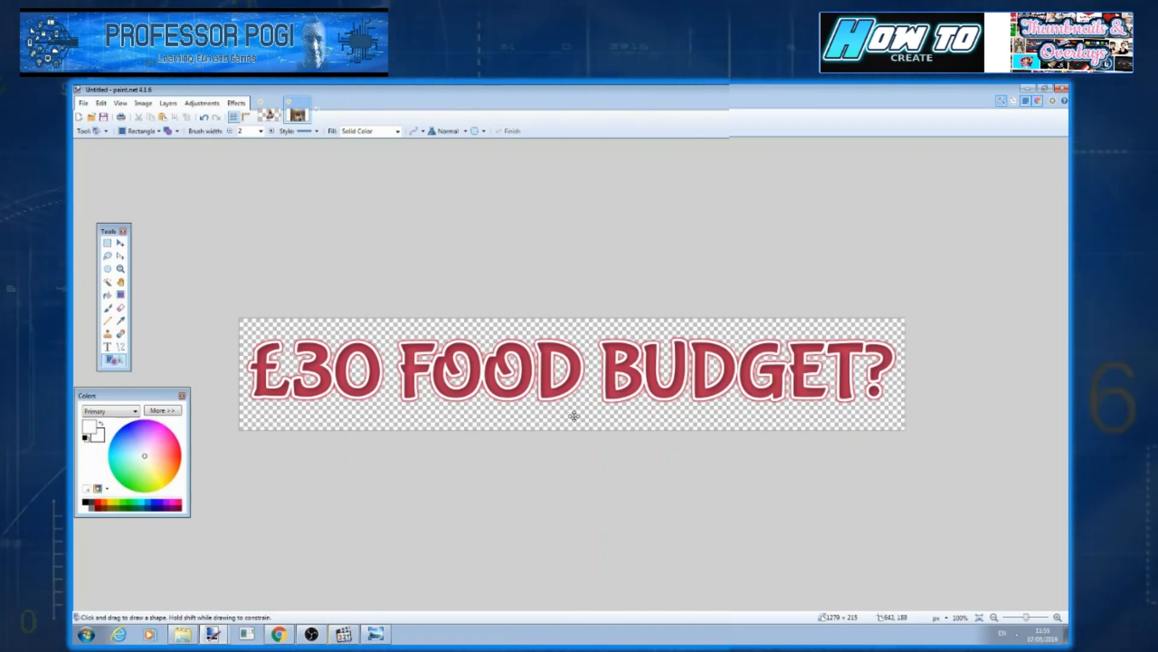
click(100, 103)
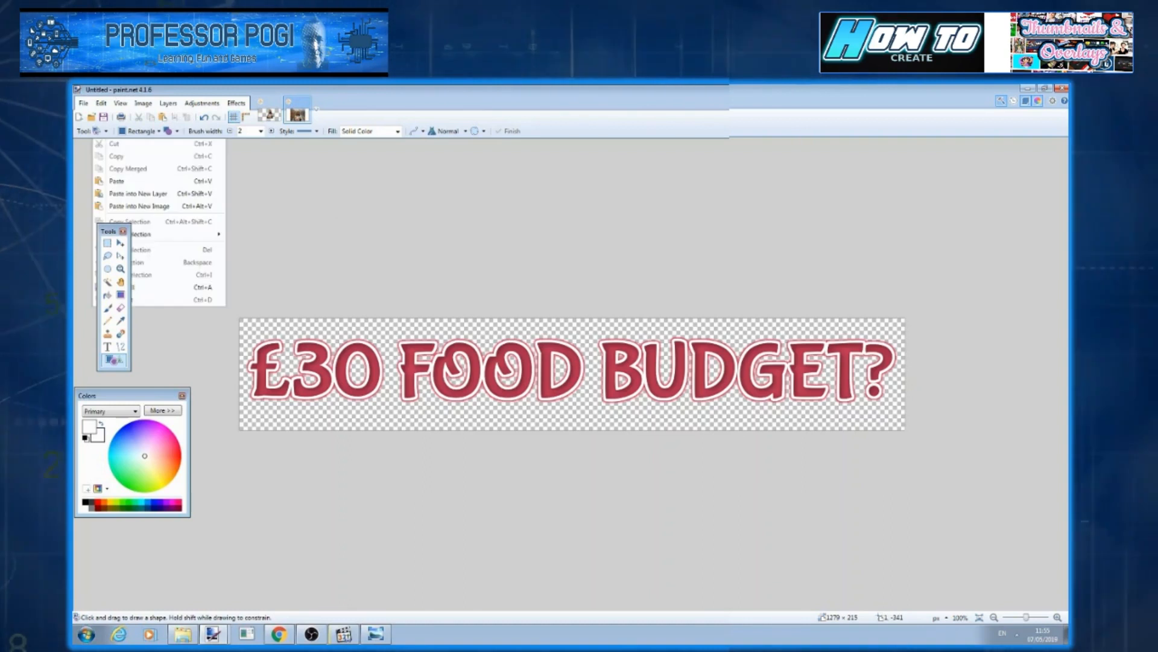
click(175, 287)
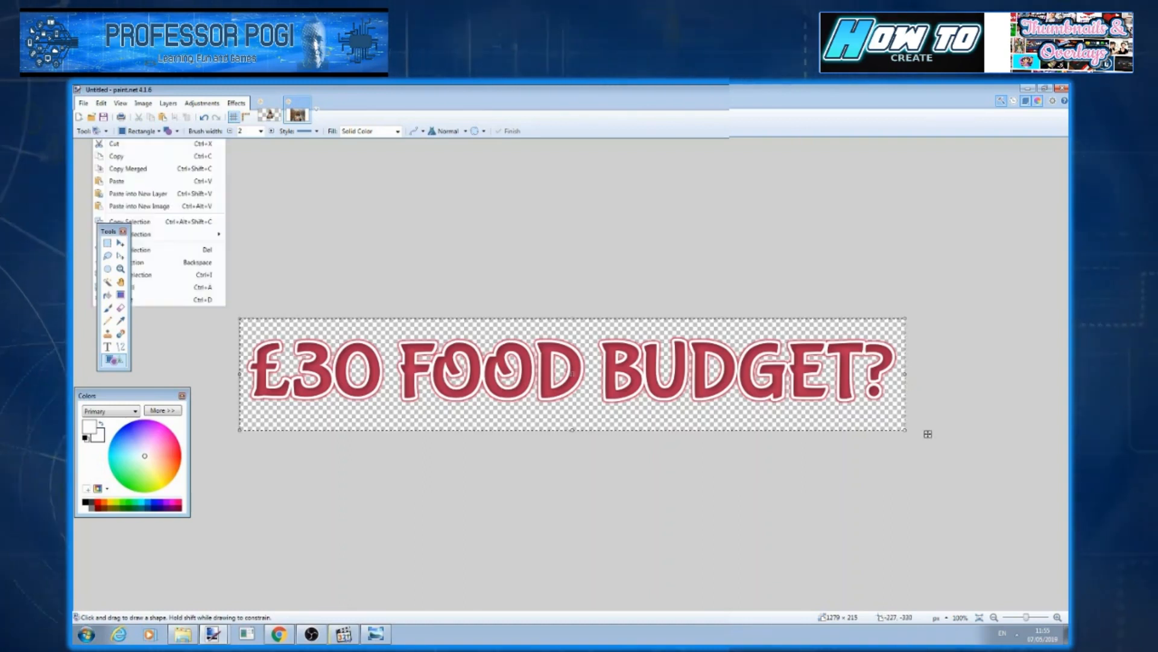
click(117, 156)
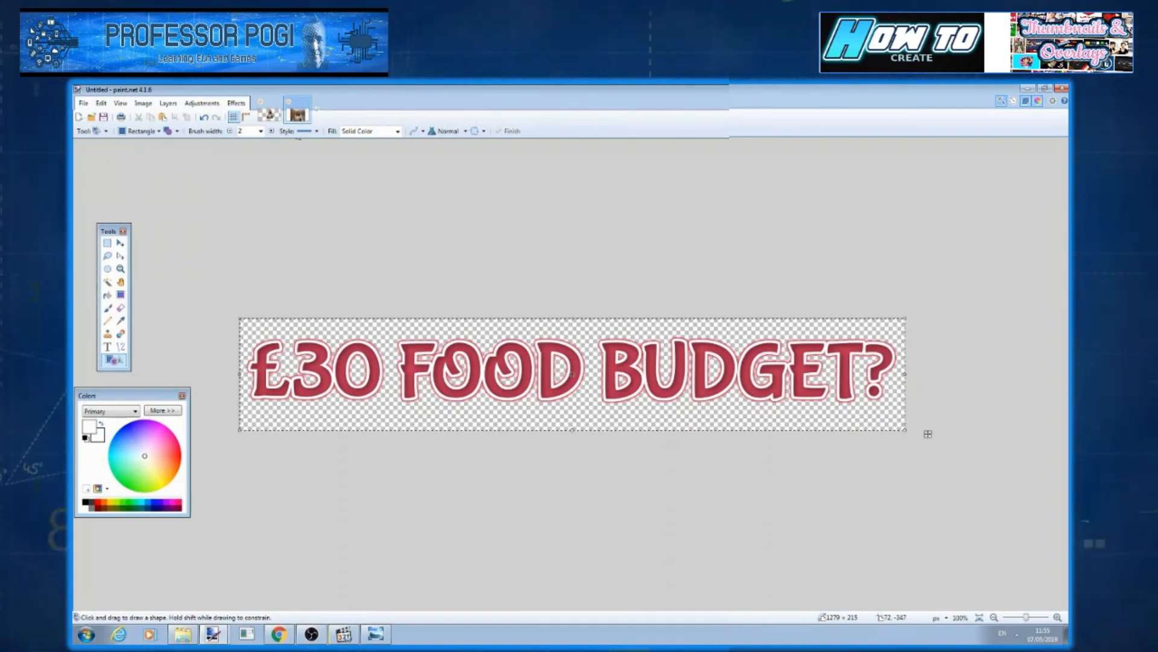
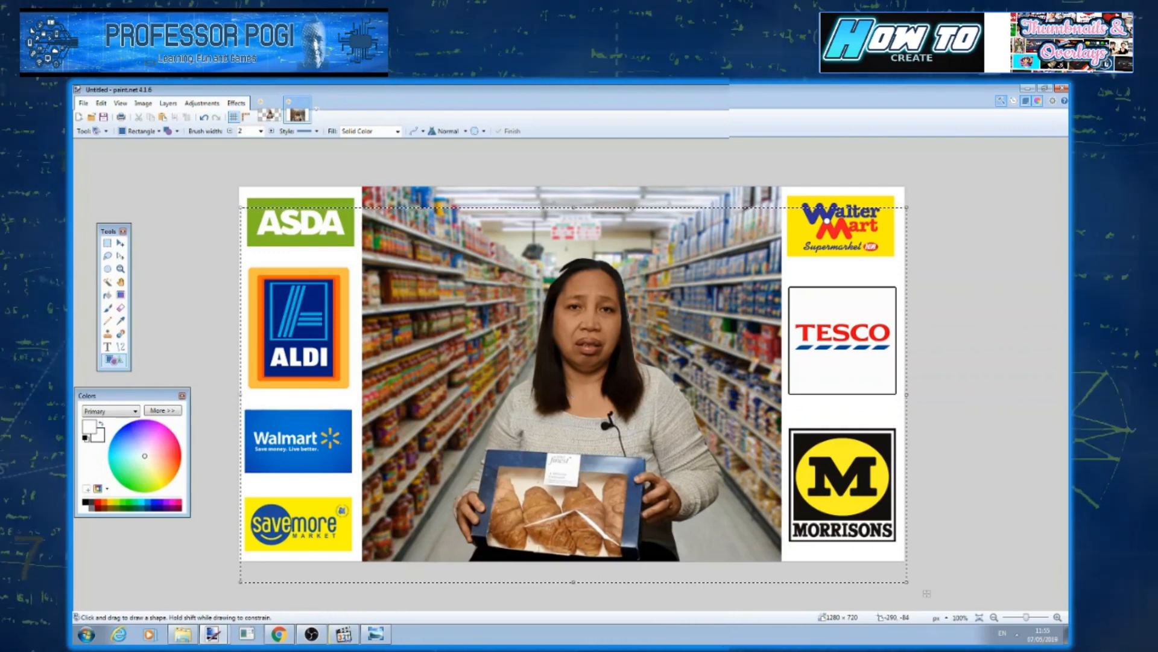
Paste the title into a new layer of the thumbnail, narrow it, centre it above the woman's face and deselect it
click(101, 103)
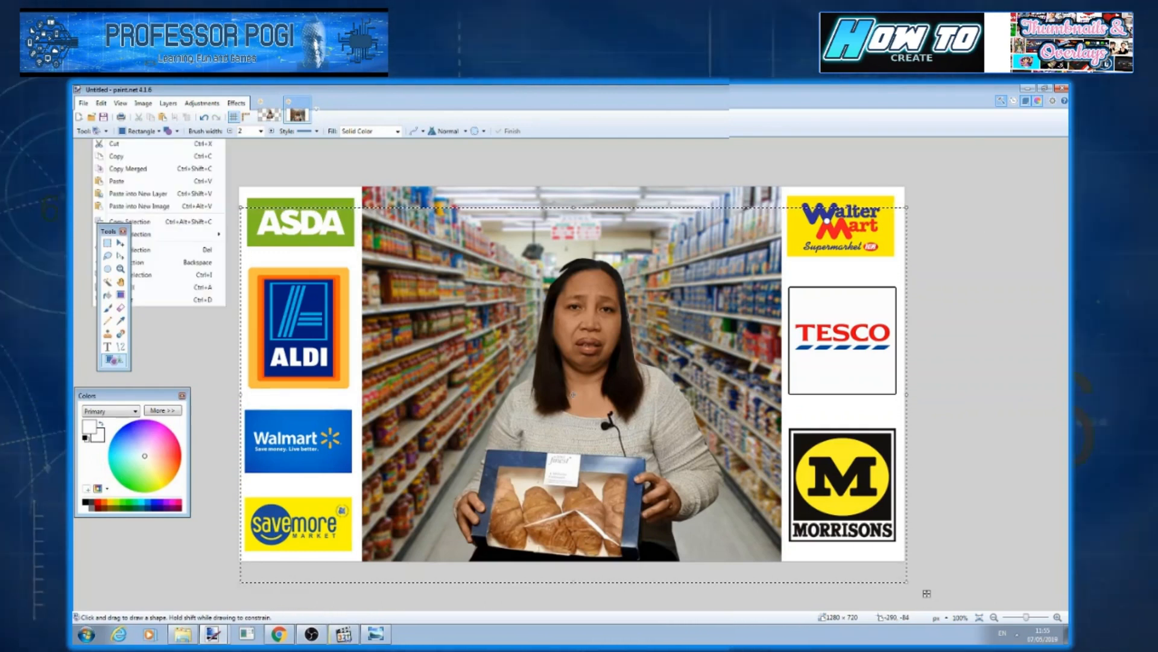
click(142, 195)
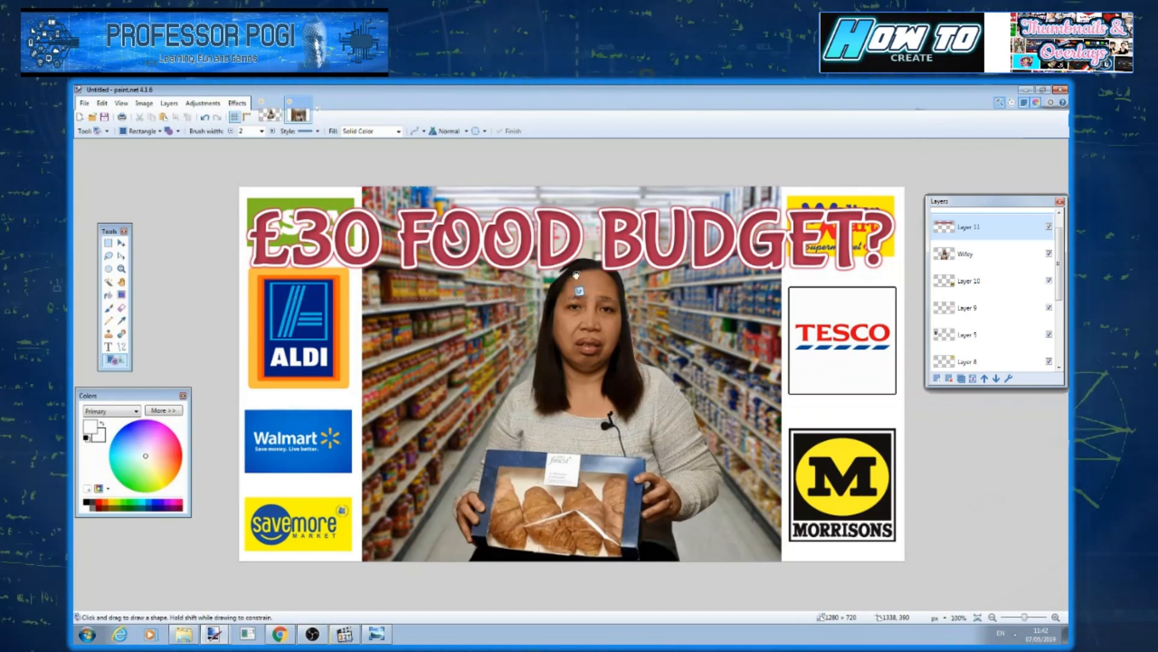
mouse_move(575, 247)
mouse_down()
mouse_move(581, 406)
mouse_move(575, 239)
mouse_up()
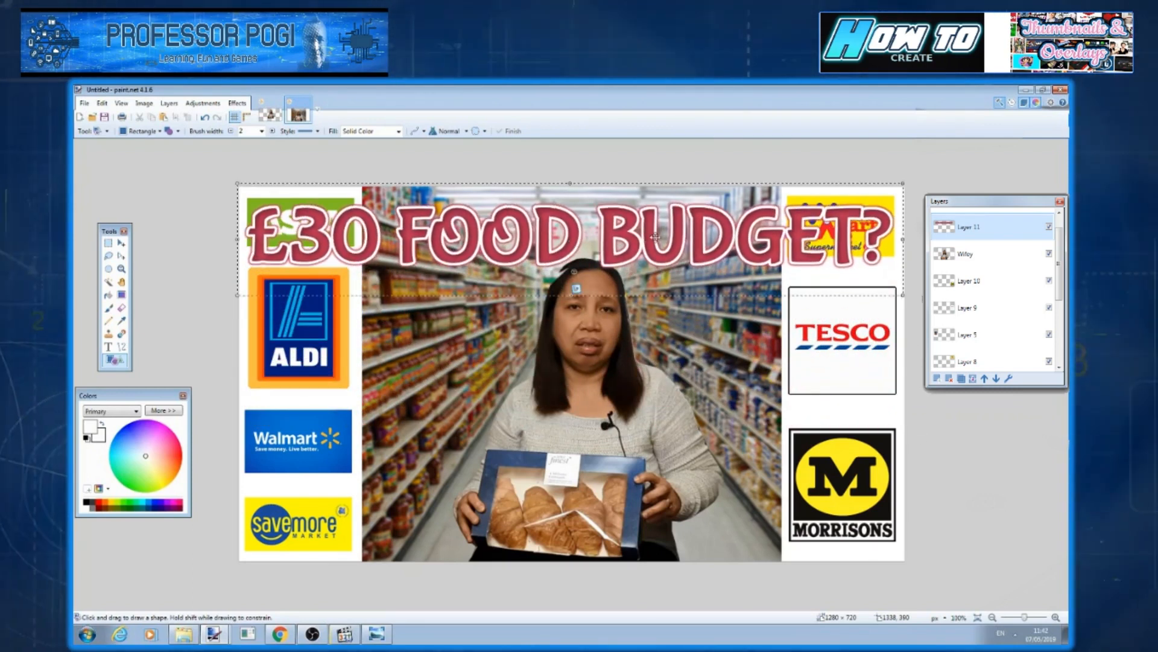
drag(905, 293, 808, 309)
drag(713, 261, 751, 260)
drag(759, 260, 760, 261)
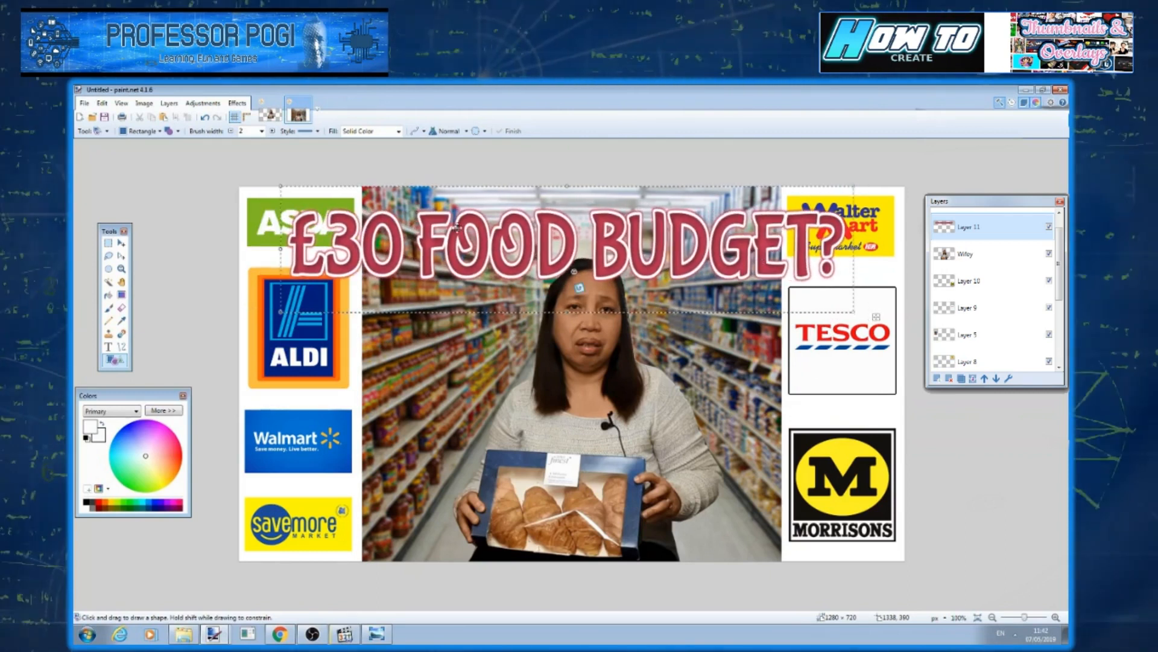
click(101, 102)
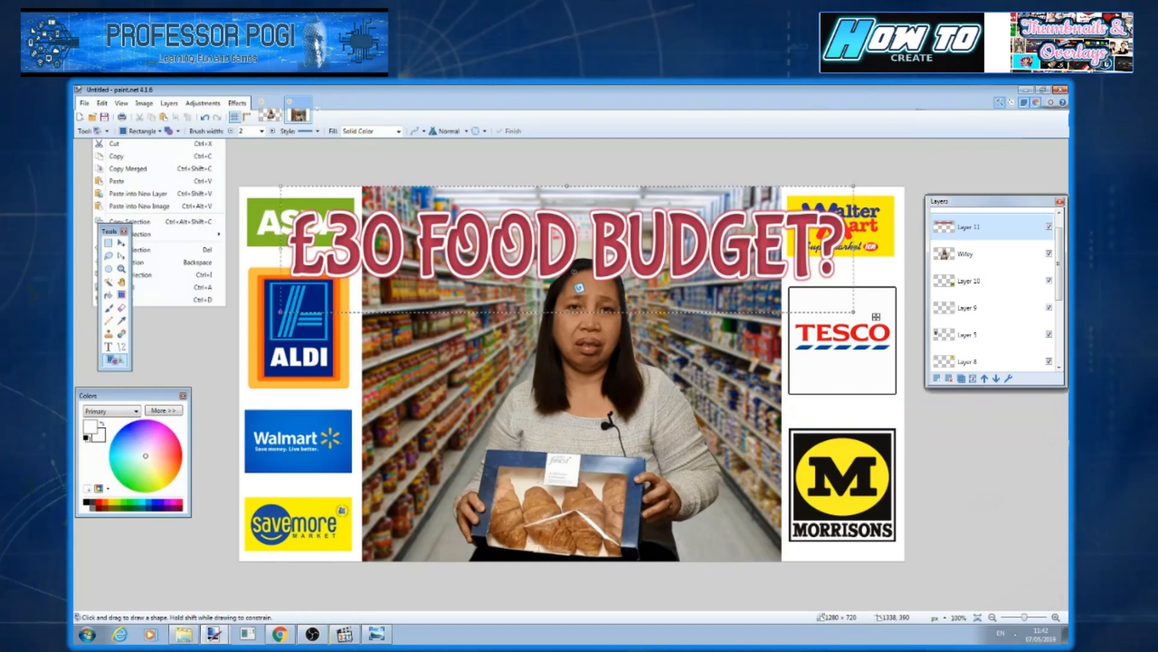
click(145, 300)
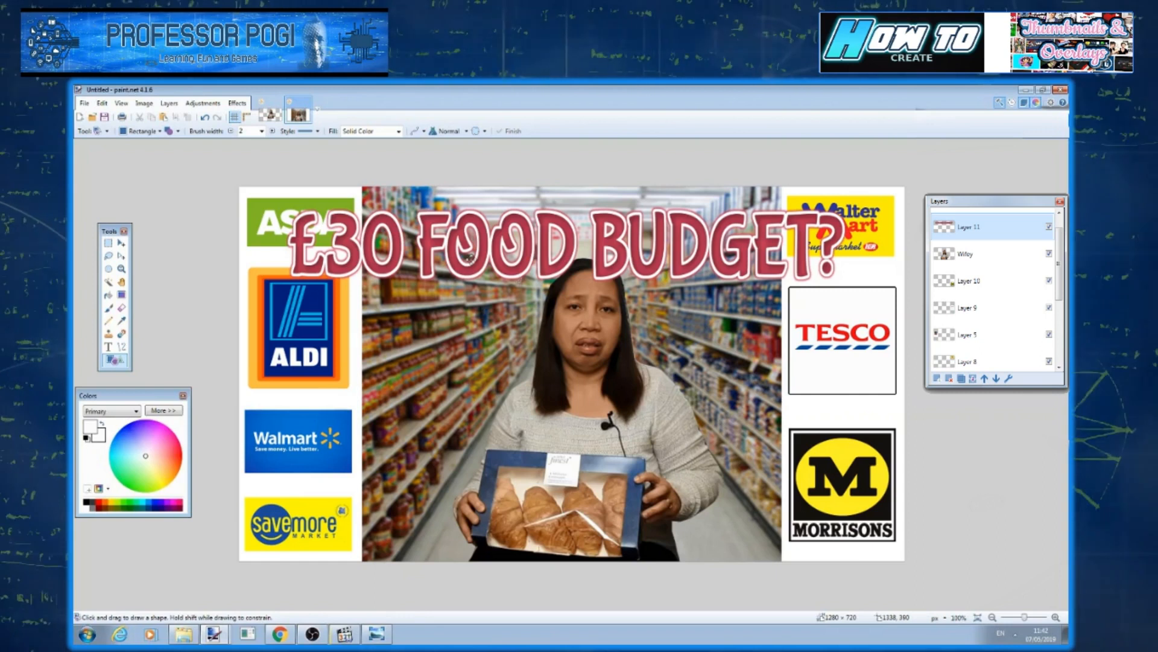
Apply a black Drop Shadow to the title layer with widening radius 5 and blur radius 4
click(237, 103)
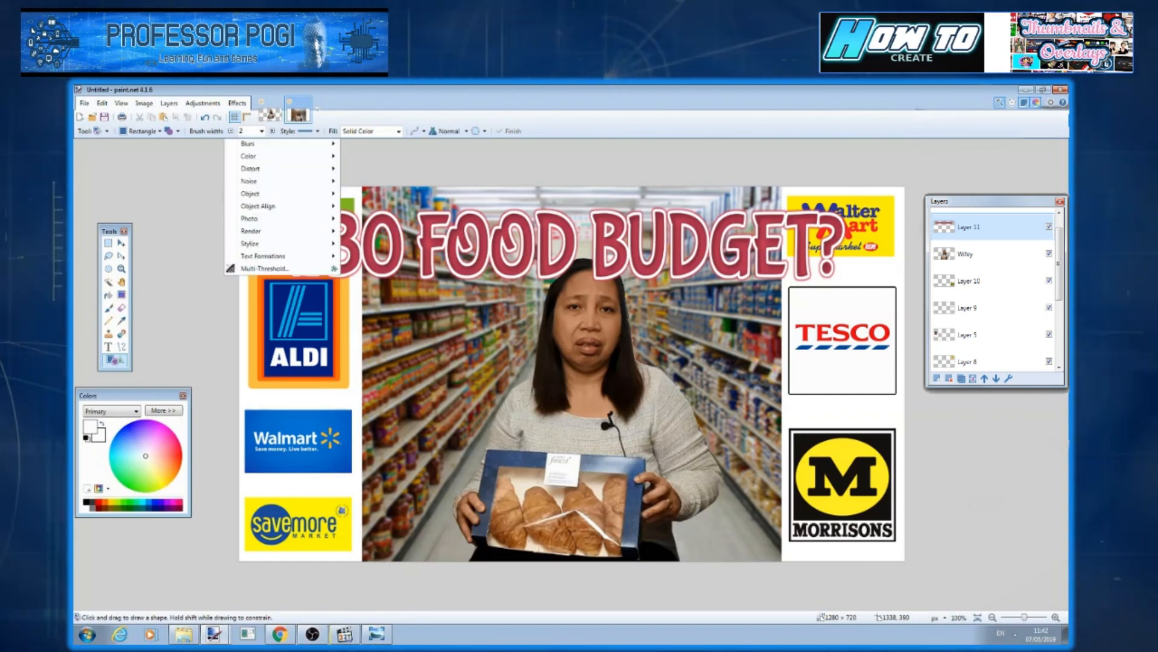
mouse_move(289, 193)
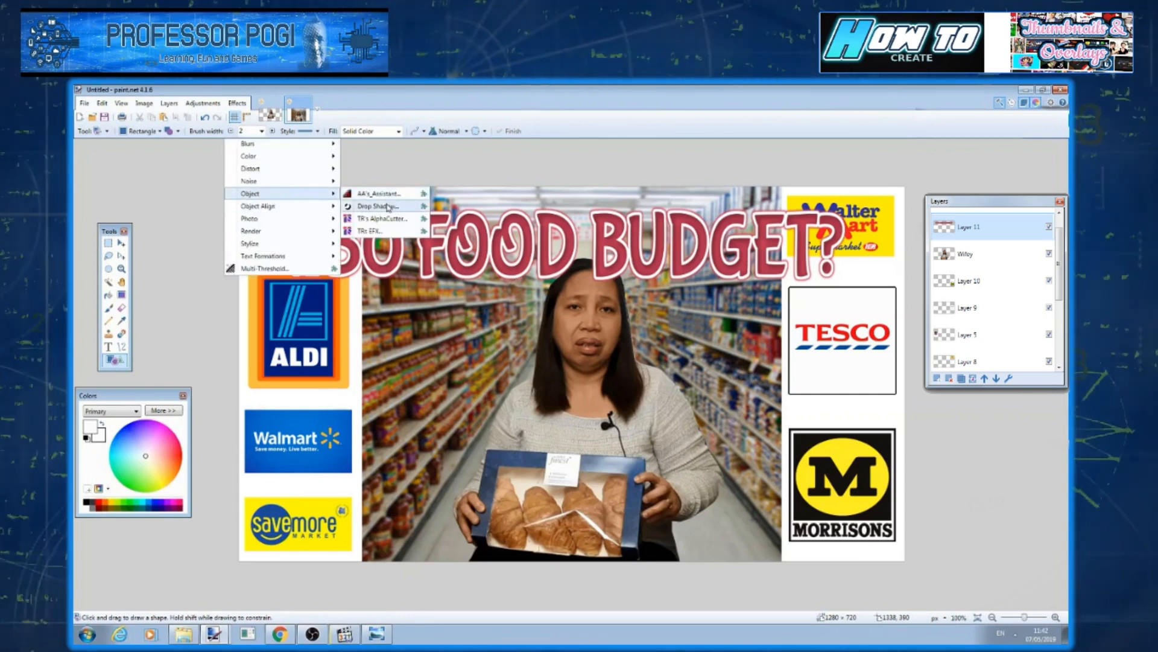
click(388, 207)
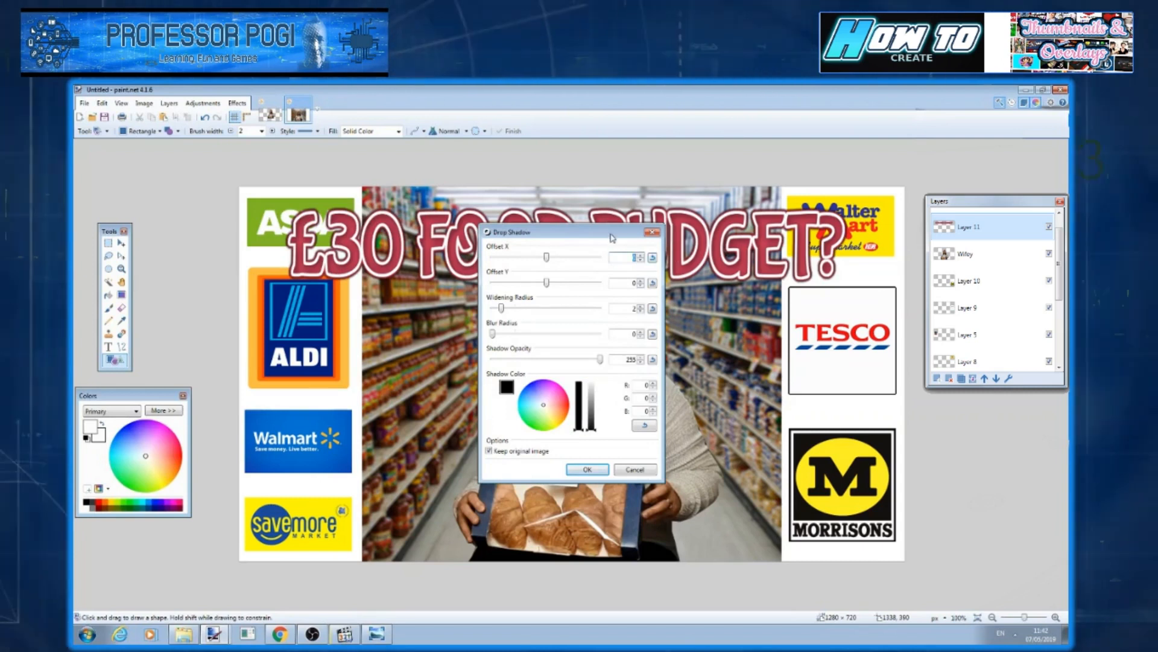
drag(612, 237, 553, 352)
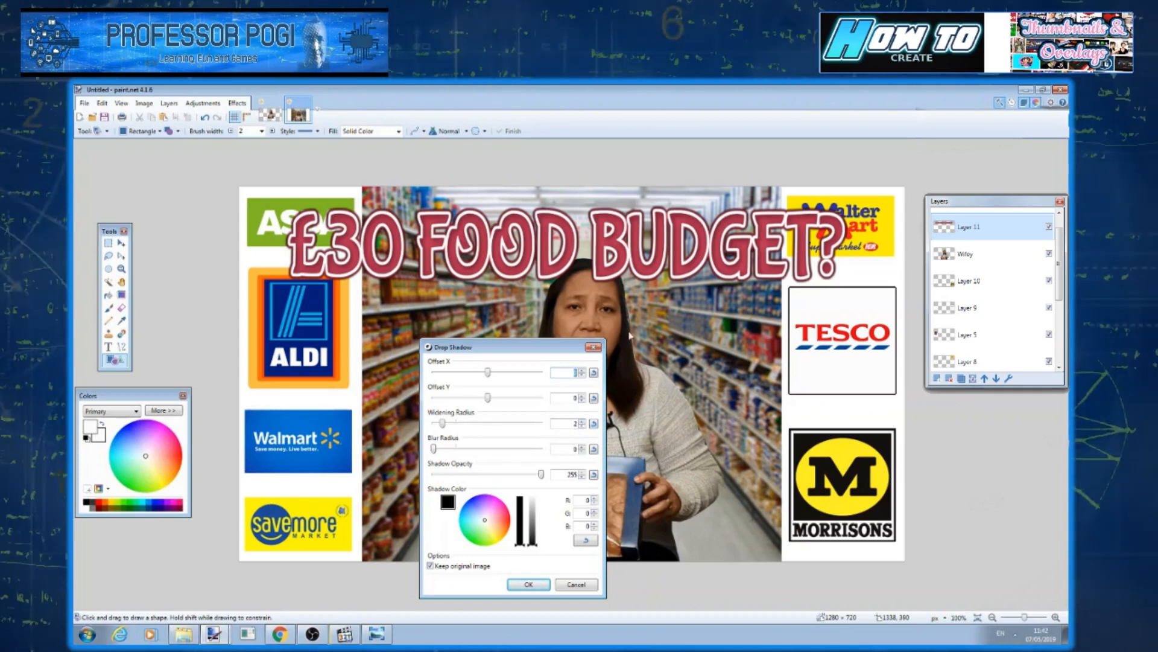
click(582, 421)
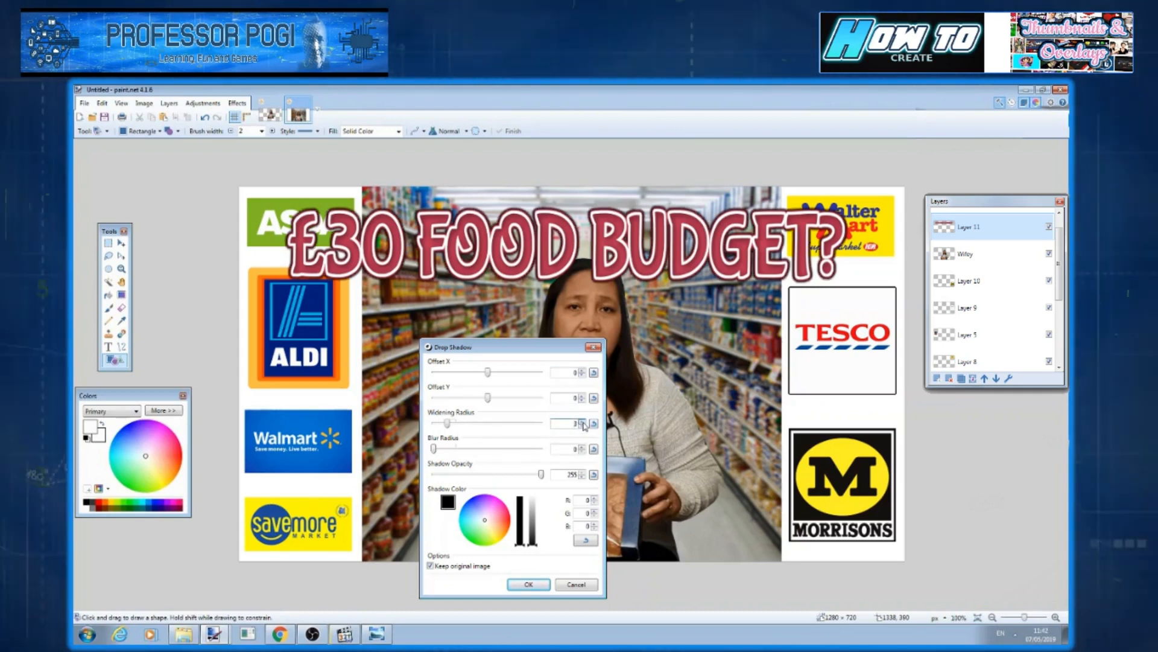
click(583, 422)
click(583, 423)
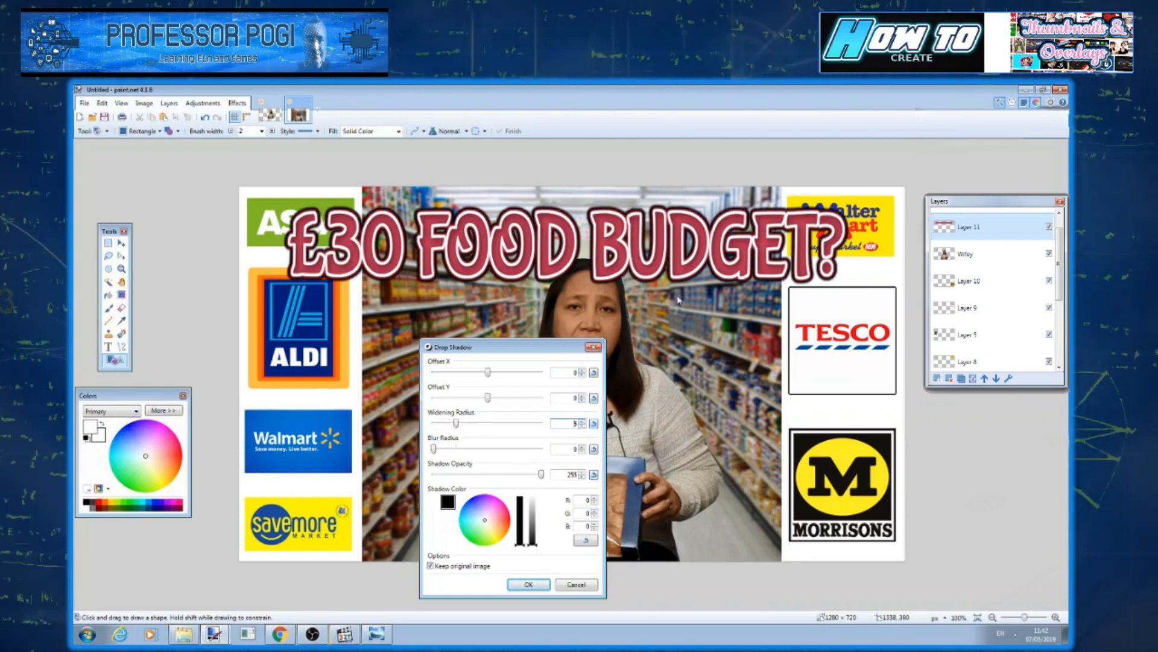
click(582, 447)
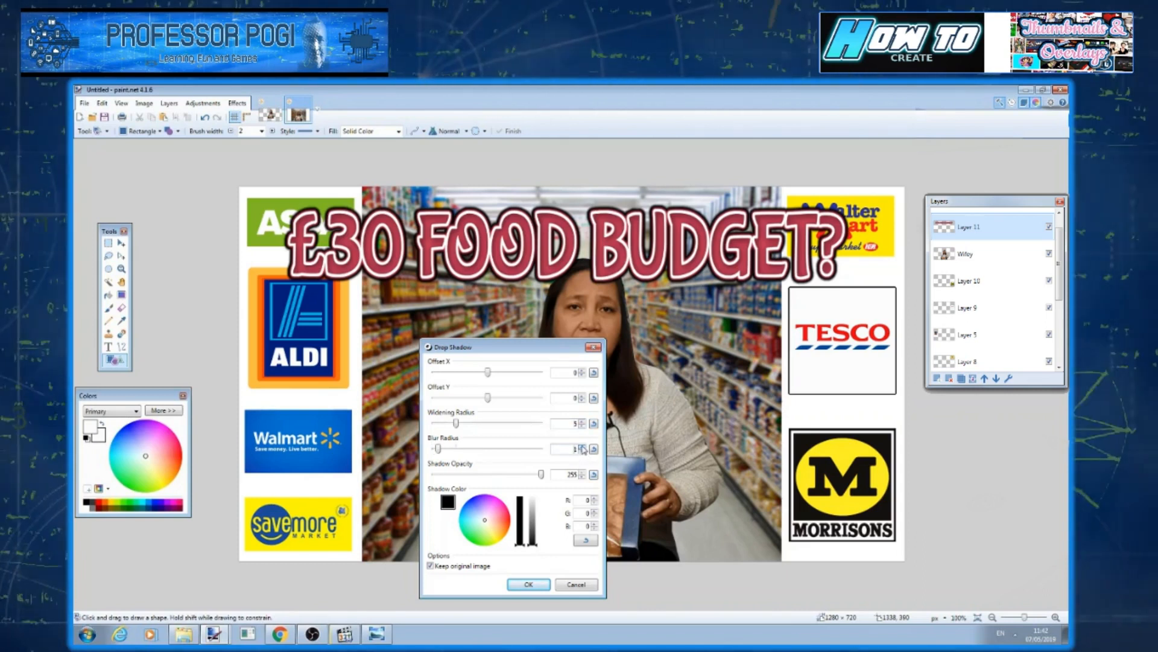
click(582, 447)
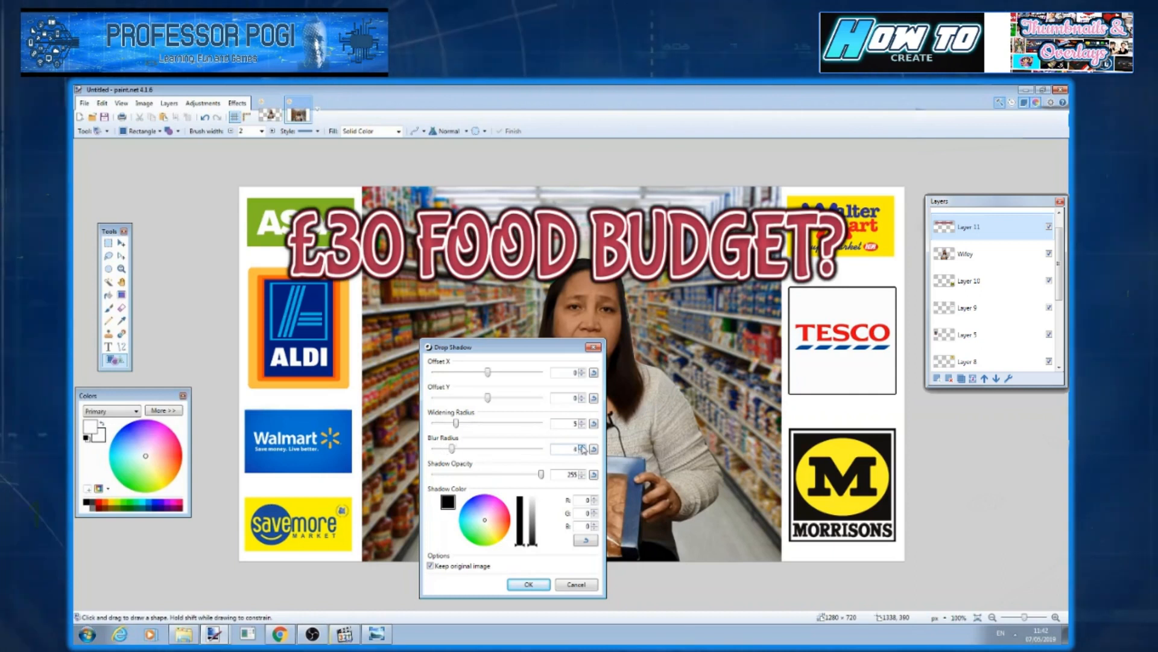
click(582, 447)
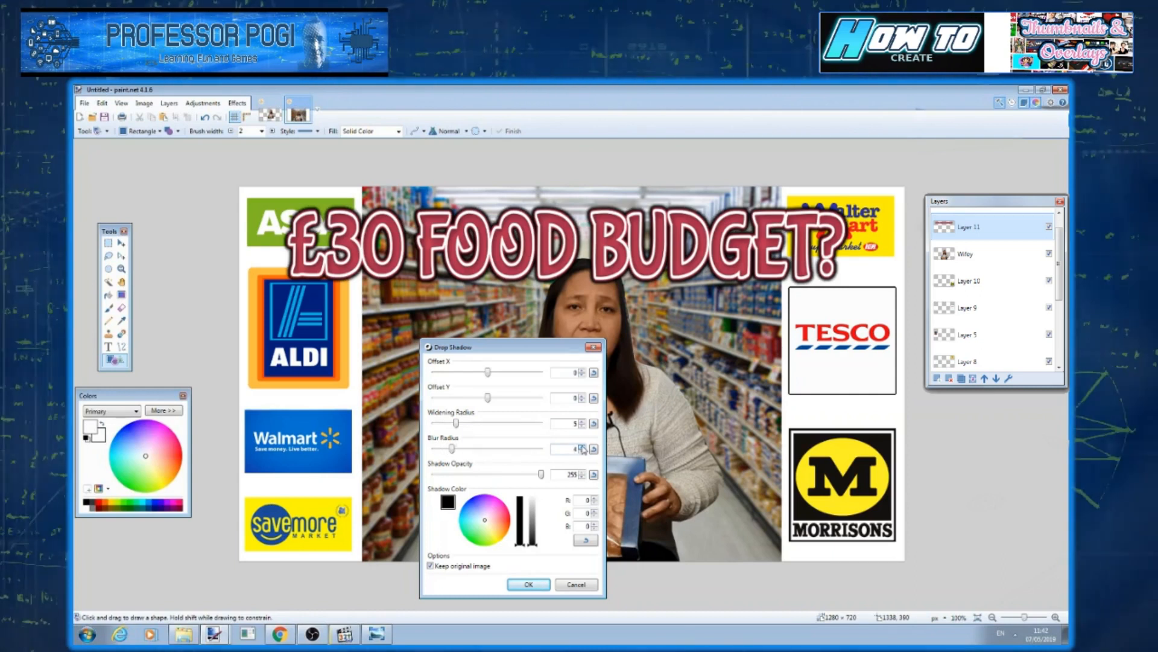
click(528, 584)
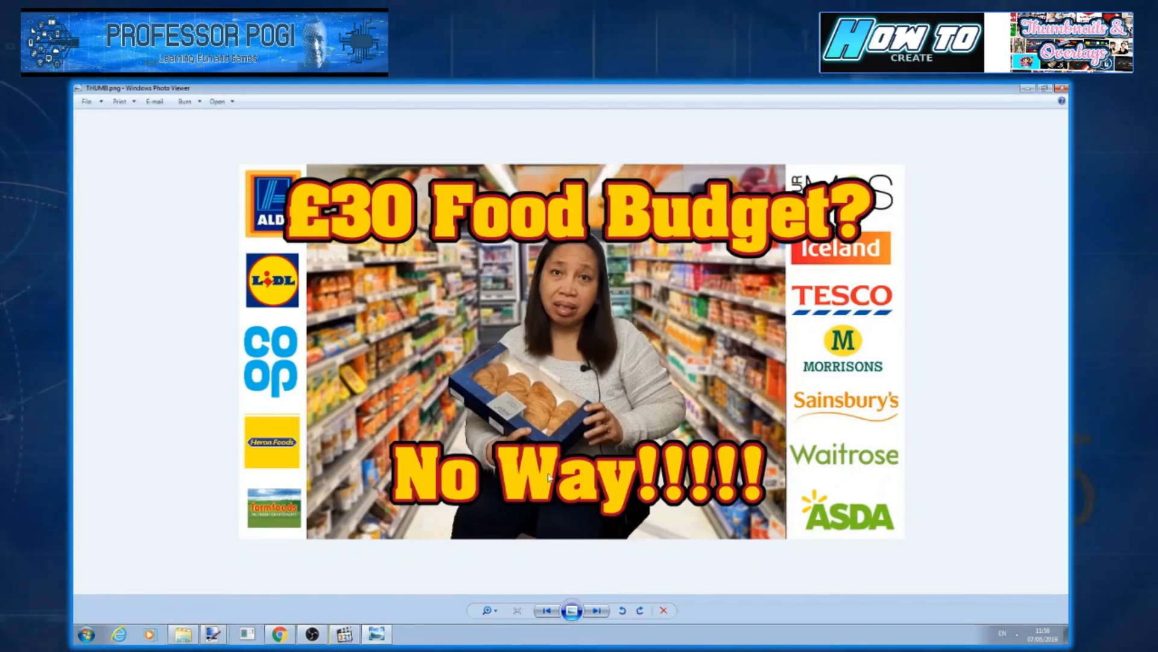
Switch to the flamingtext site in the browser and choose the Fluffy logo design in its Purple Glow background variation
click(284, 635)
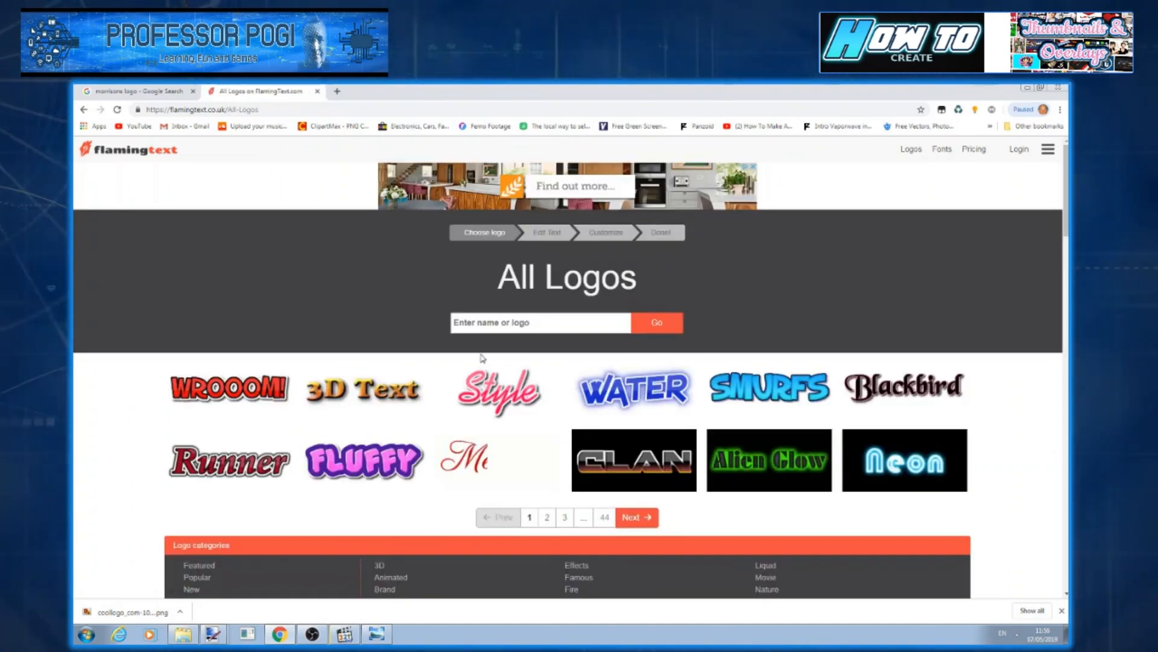
click(382, 471)
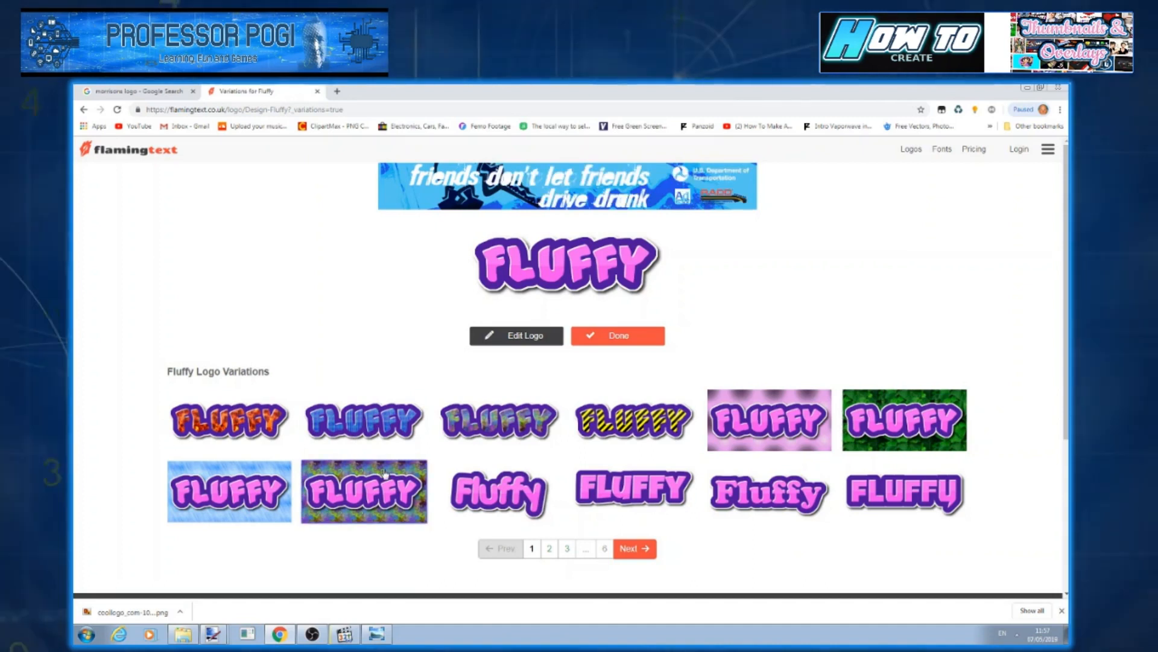
click(769, 431)
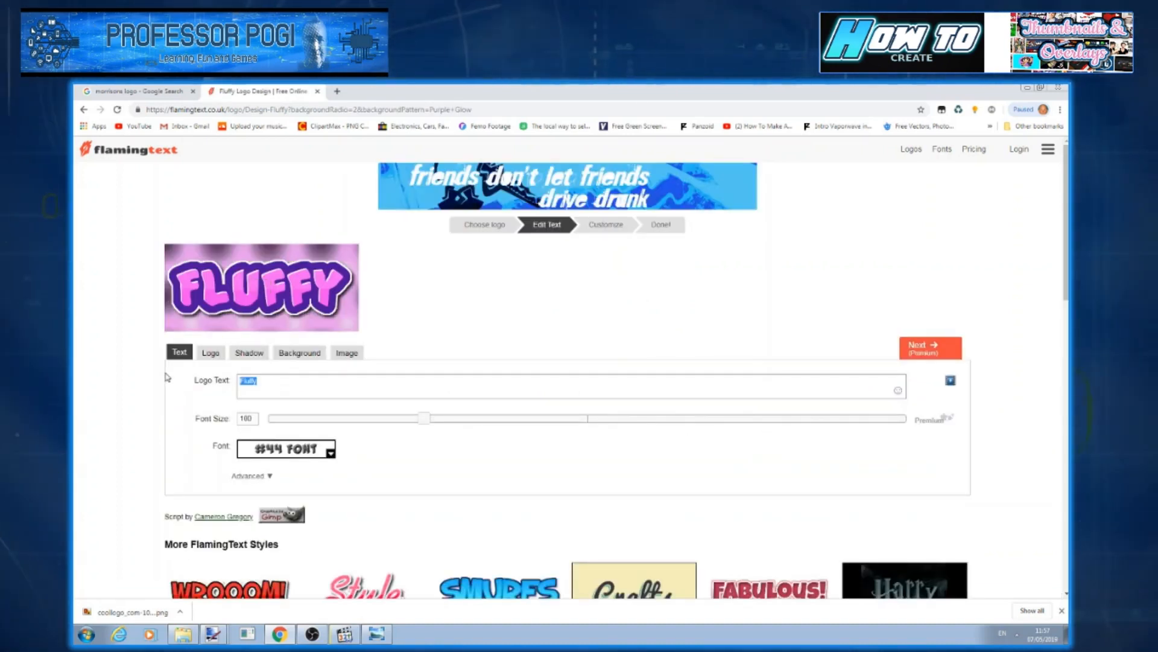
Replace the Fluffy logo's text with NO WAY!!! in capitals
text(moway)
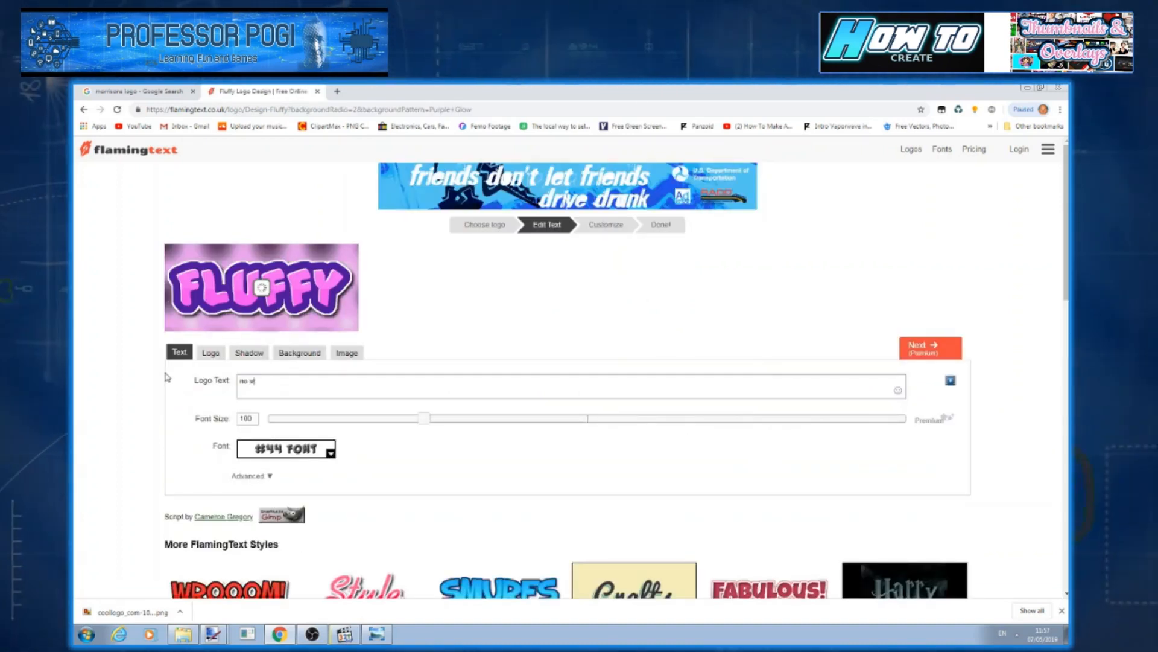
key(BackSpace)
key(BackSpace)
key(BackSpace)
key(BackSpace)
key(BackSpace)
key(BackSpace)
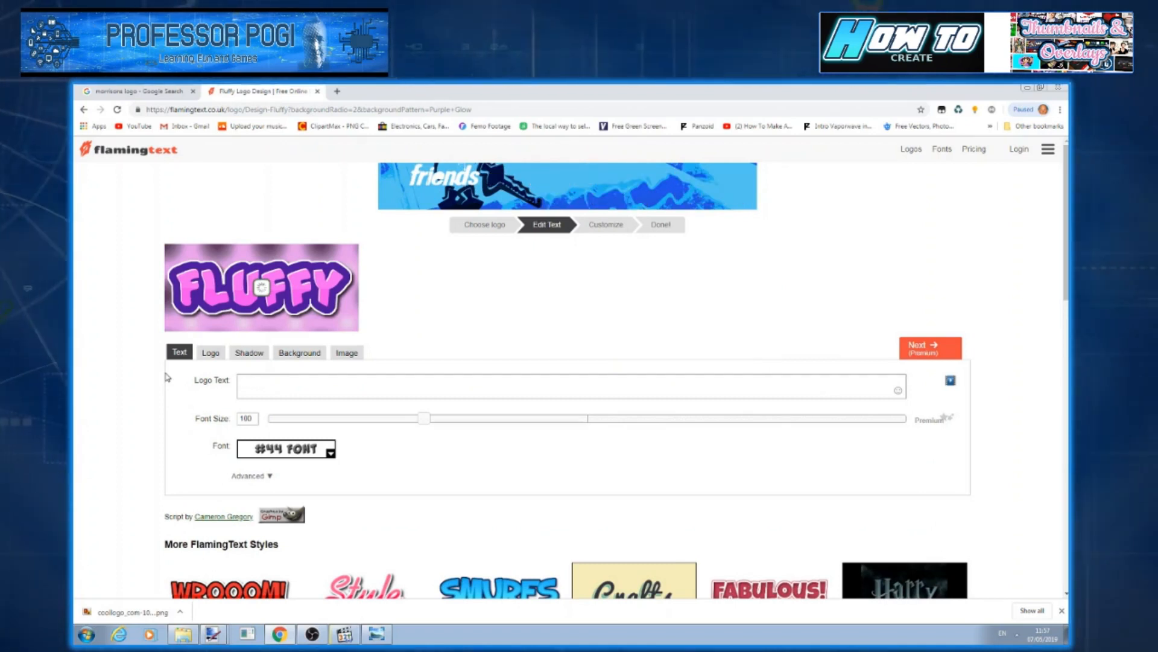
text(NO WAY!!!)
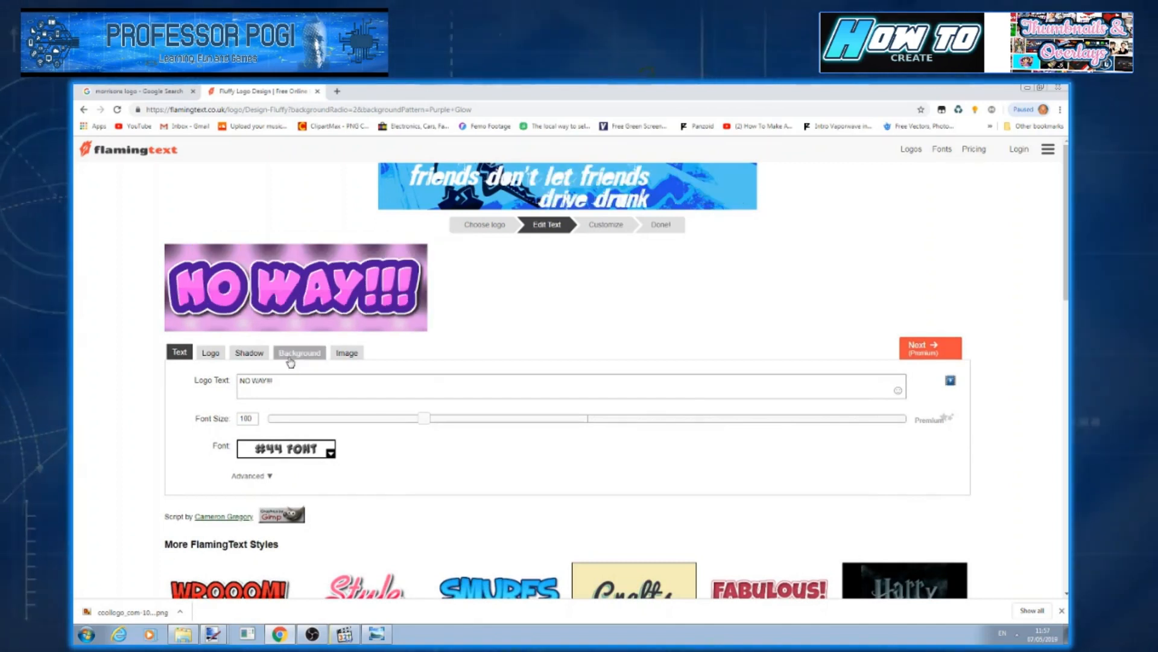
Give the NO WAY!!! logo a transparent background, increase its font size to 161, and generate and download the image
click(290, 361)
click(241, 378)
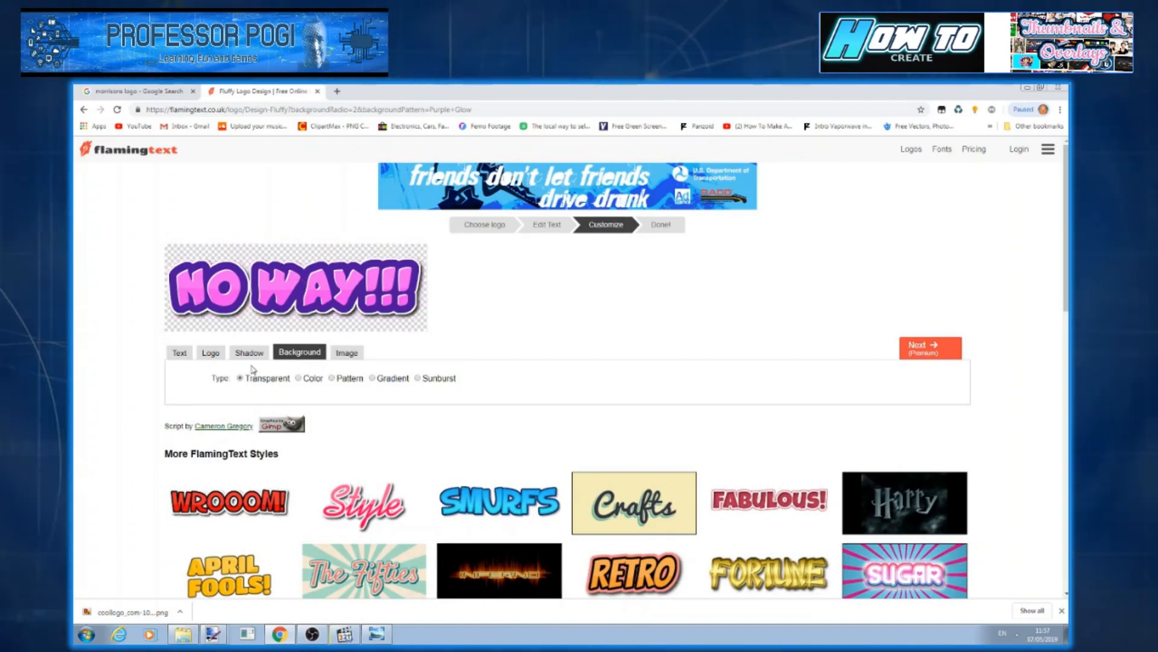
click(180, 352)
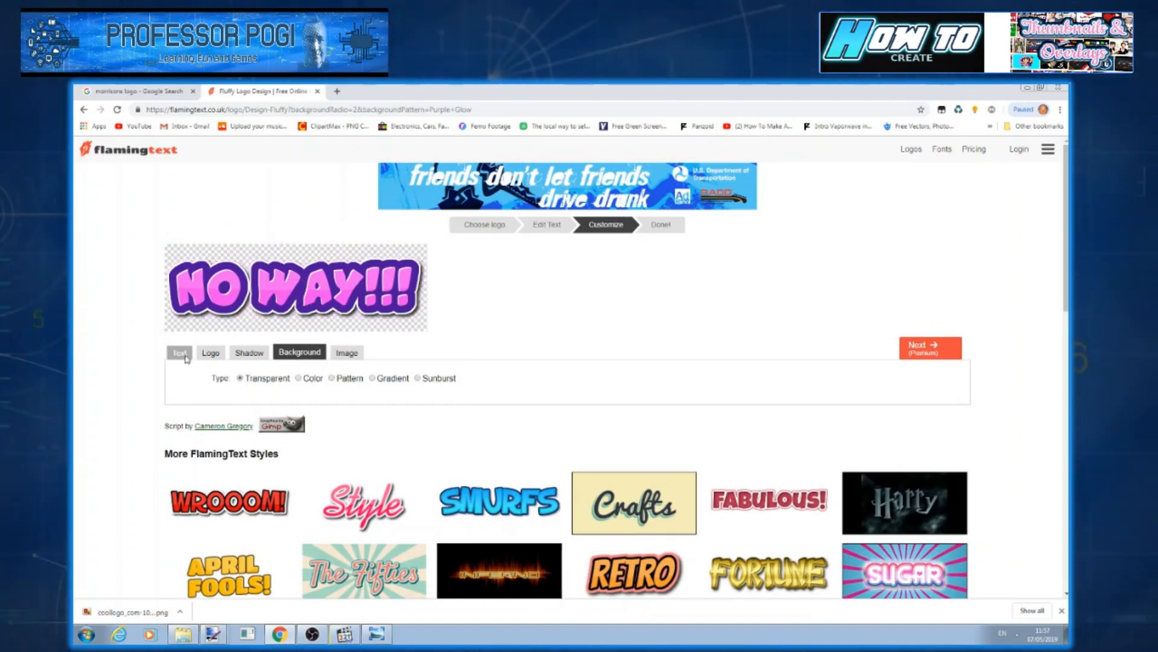
click(528, 419)
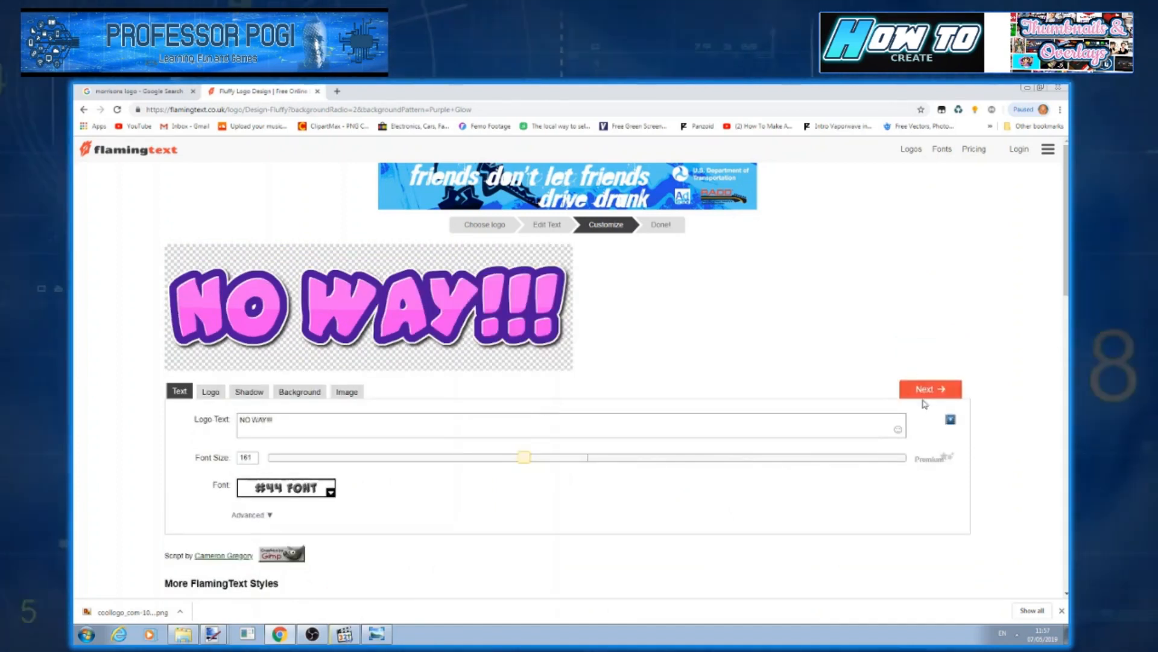
click(926, 393)
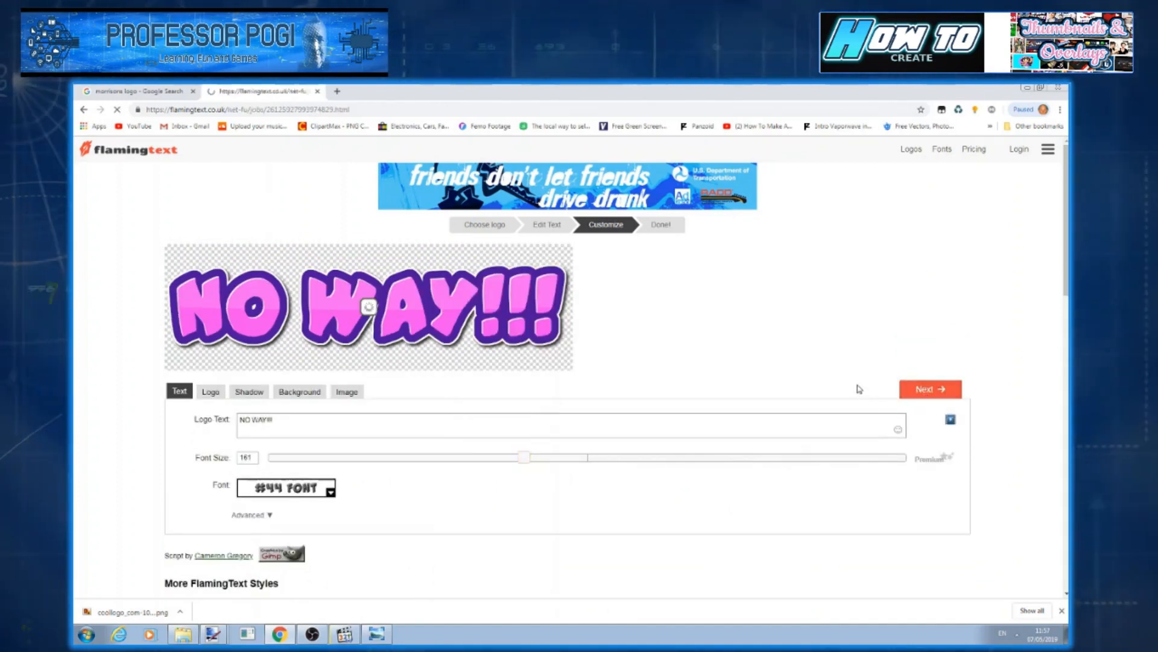
click(608, 350)
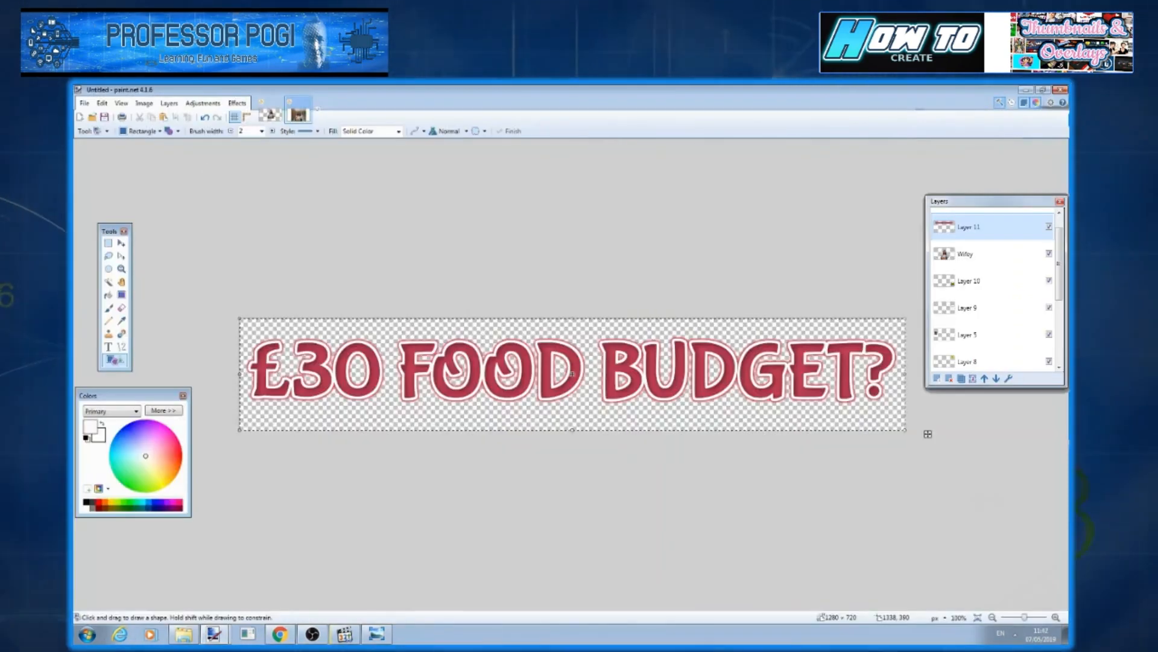
Switch to paint.net, open the downloaded NO WAY!!! image and copy all of it
key(ctrl+o)
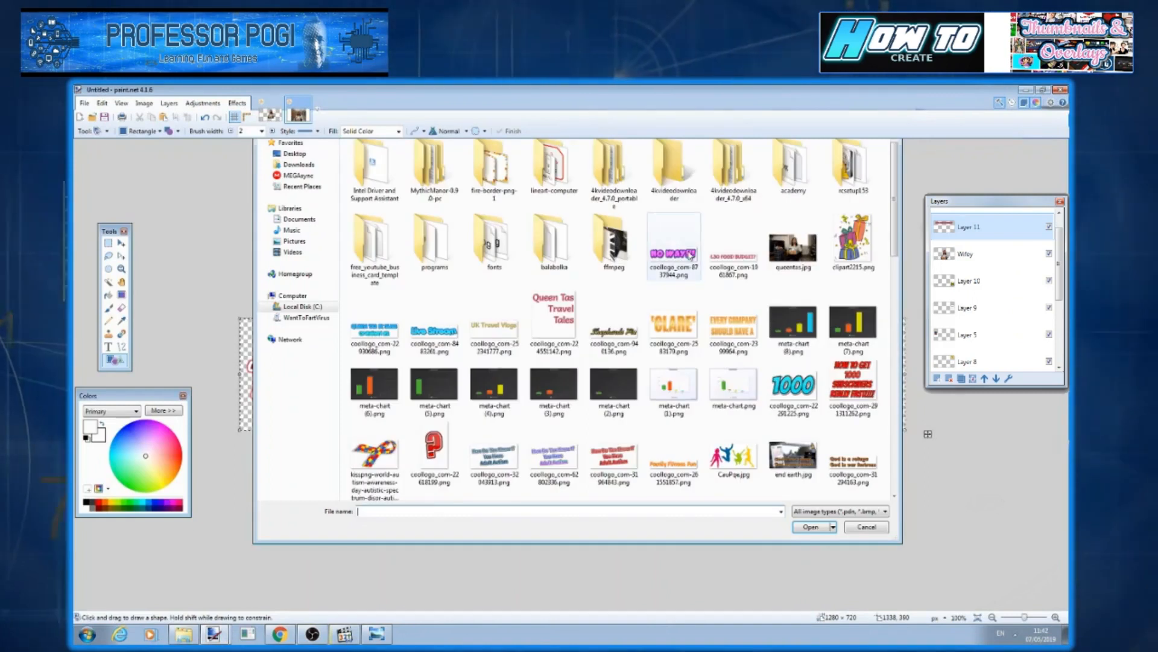
double_click(684, 253)
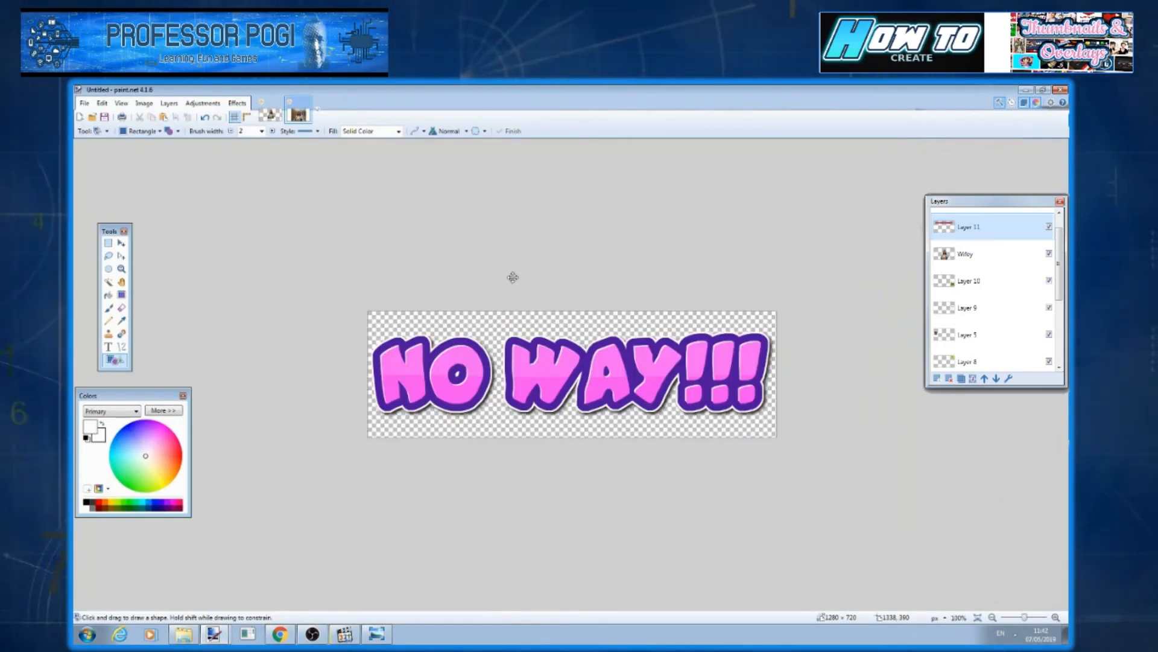
click(102, 103)
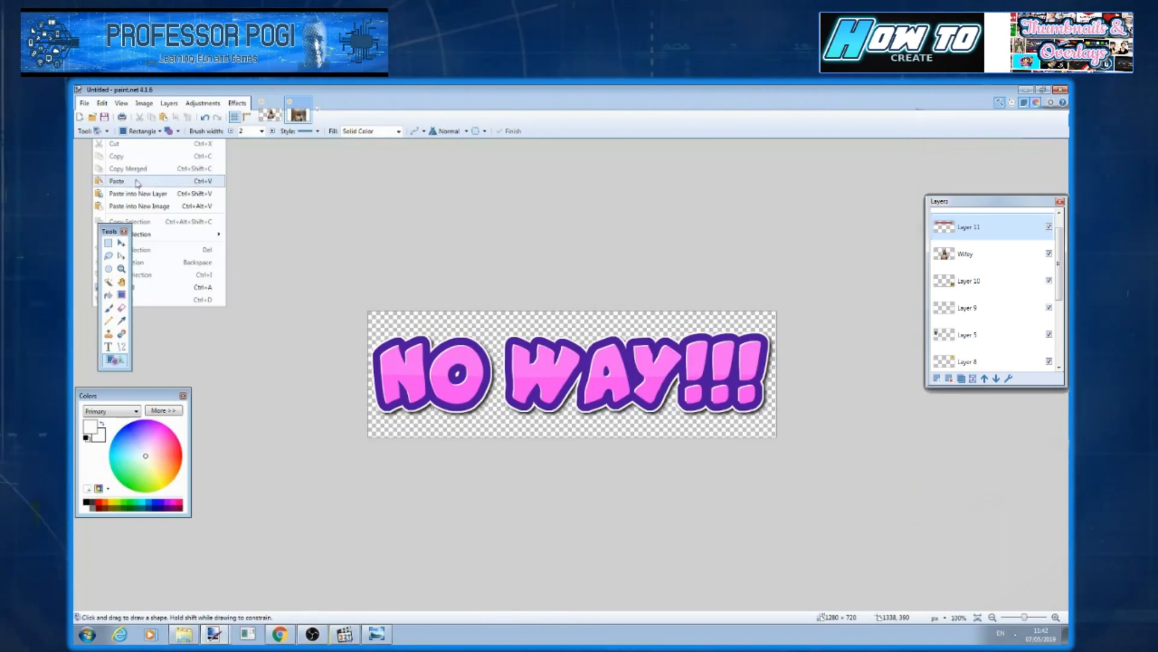
click(144, 287)
click(102, 103)
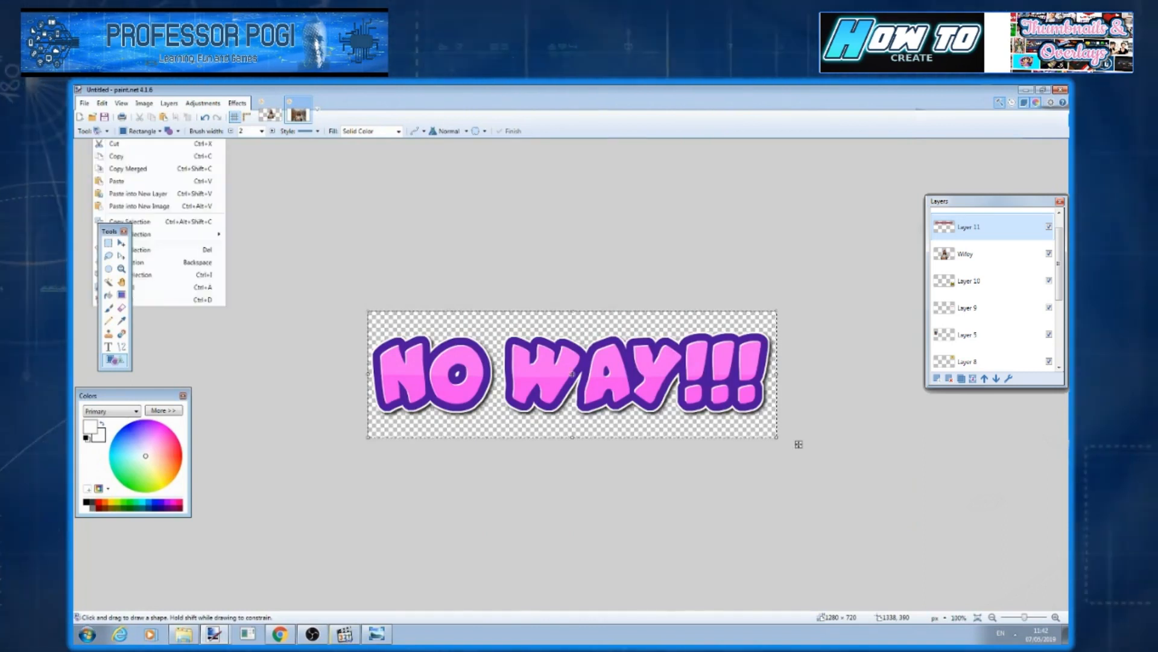
click(117, 156)
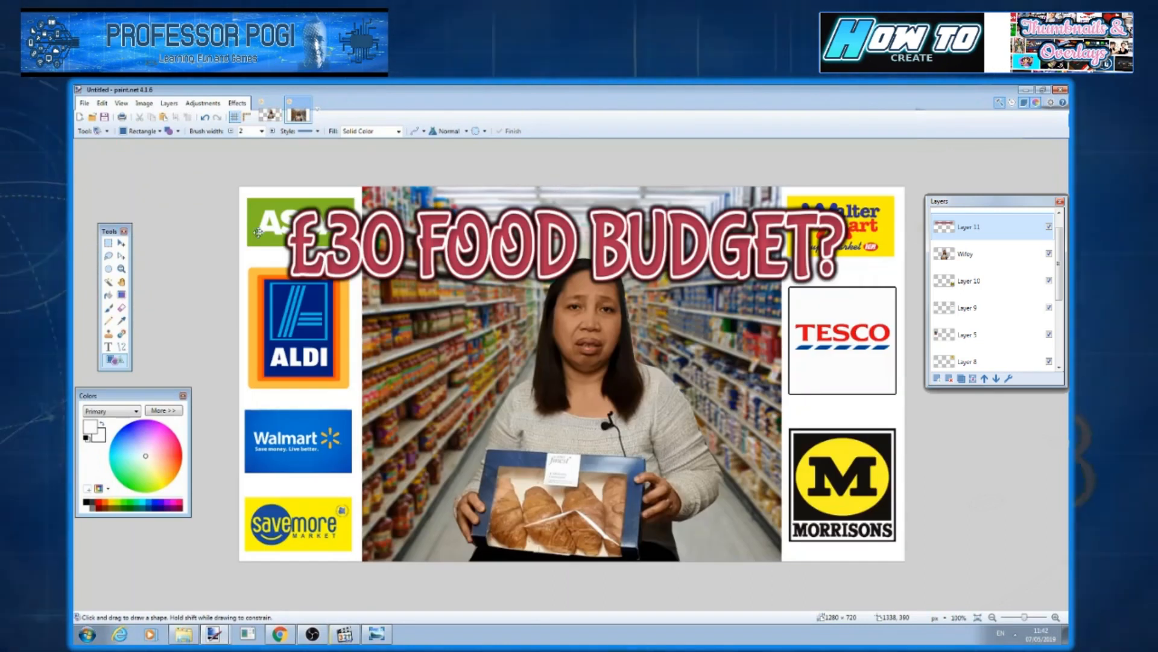
Paste NO WAY!!! into a new layer of the thumbnail, place it across the lower centre over the croissant box and deselect it
click(102, 102)
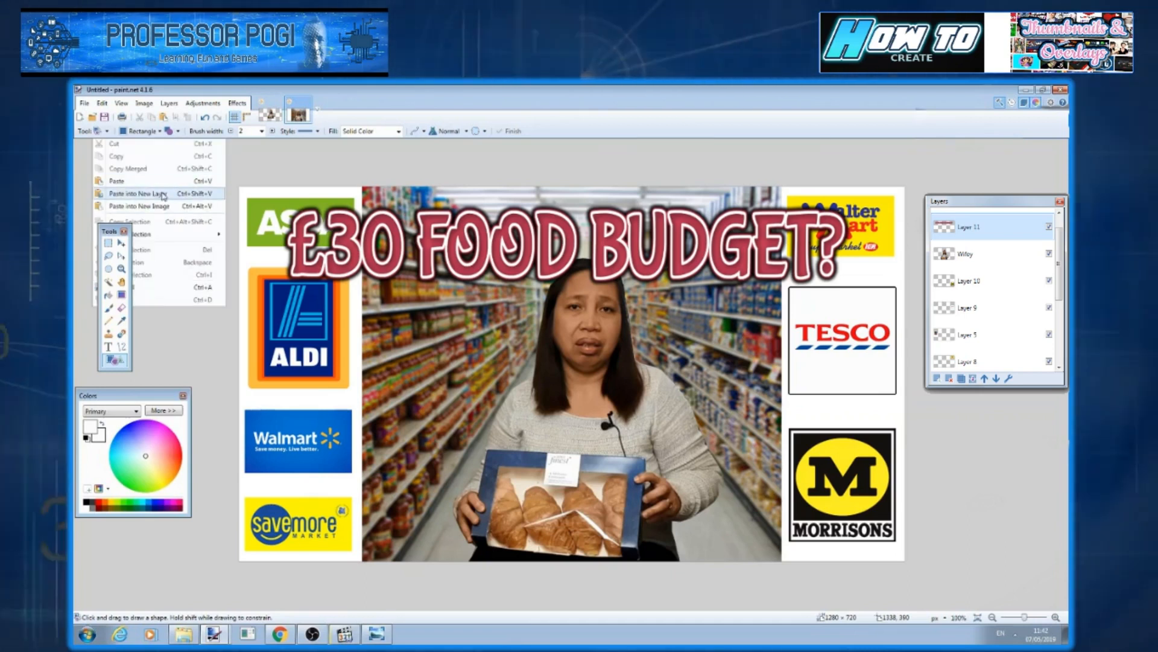
click(139, 194)
drag(489, 256, 599, 481)
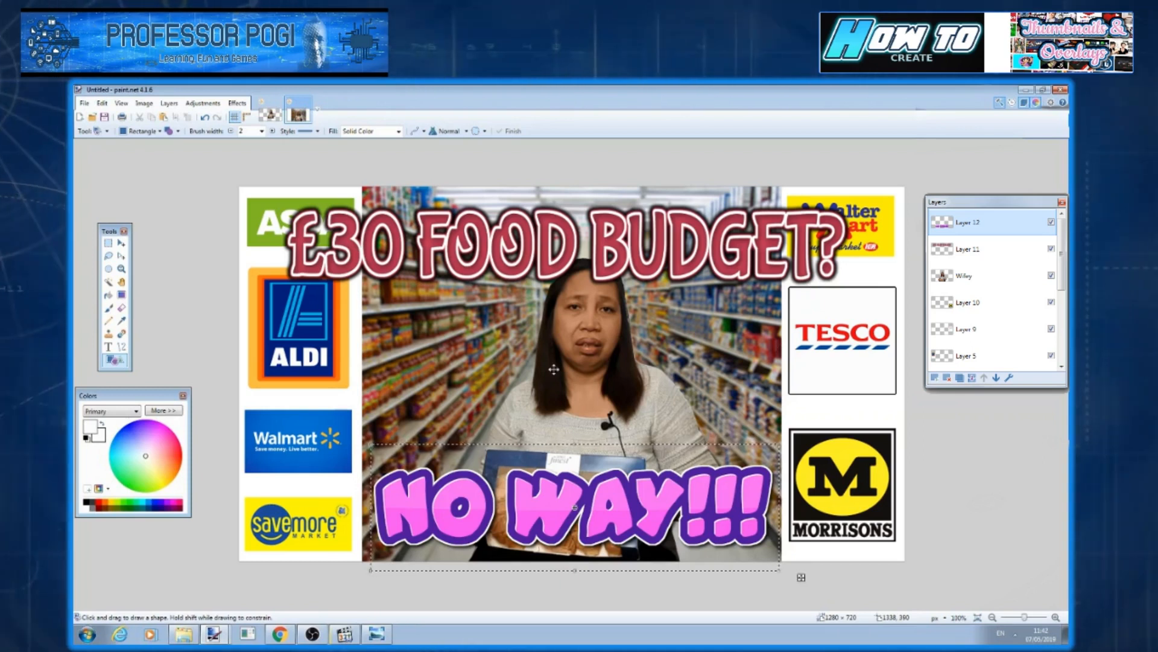
click(102, 103)
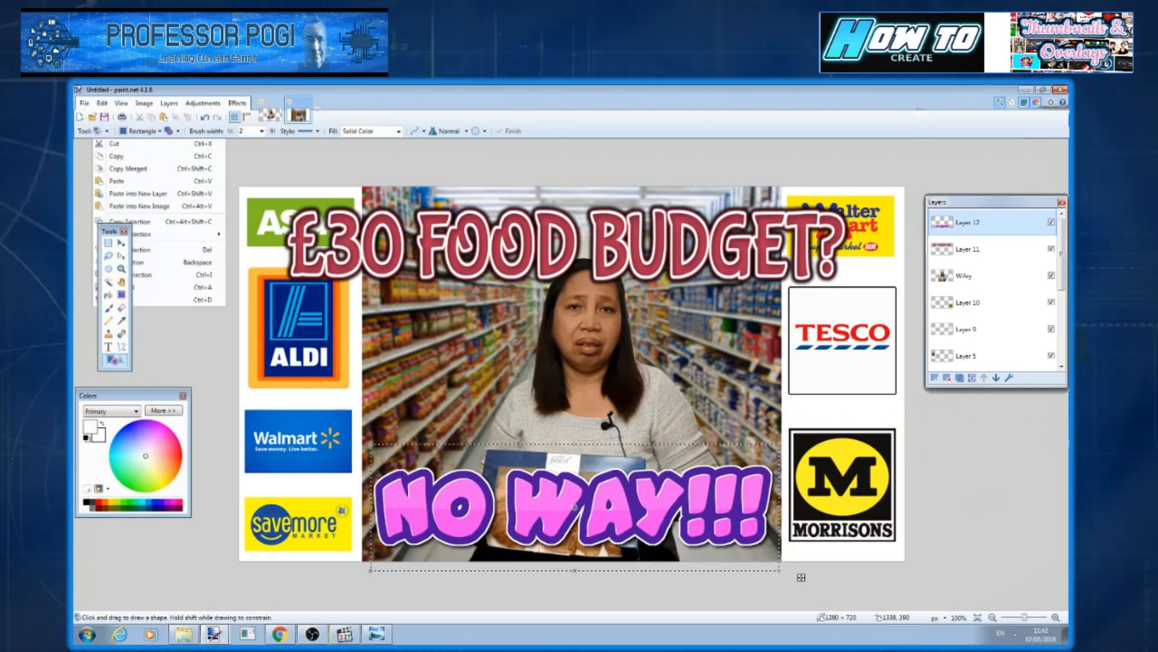
click(149, 296)
Apply a black Drop Shadow to the NO WAY!!! layer with widening radius 5 and blur radius 4
click(237, 102)
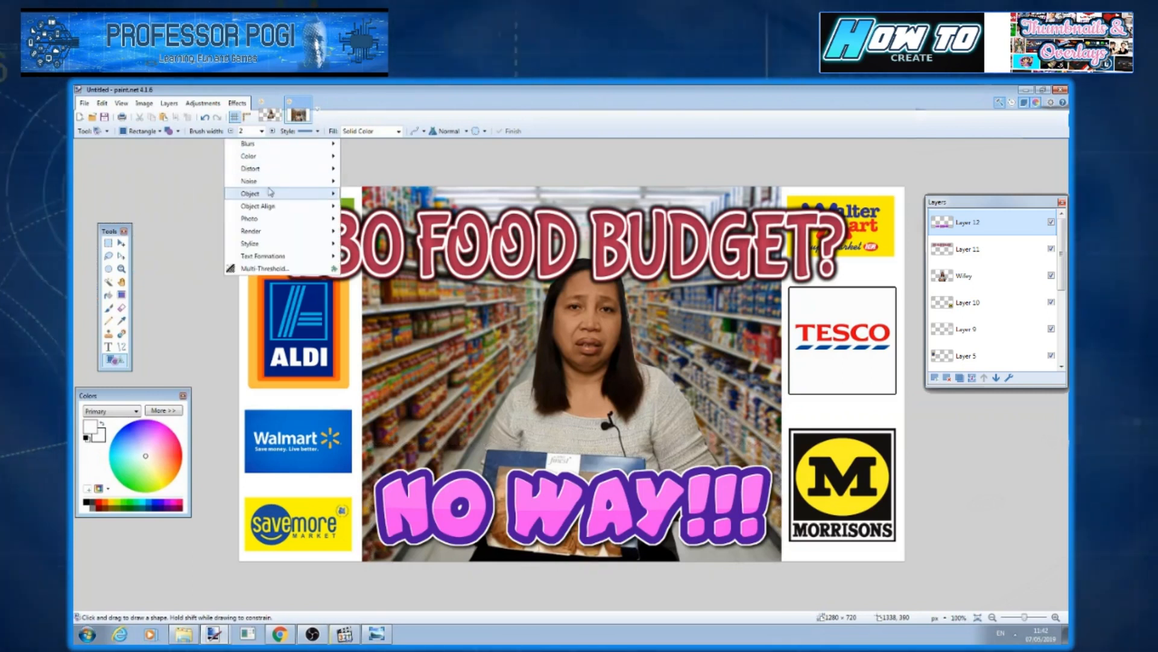
click(381, 209)
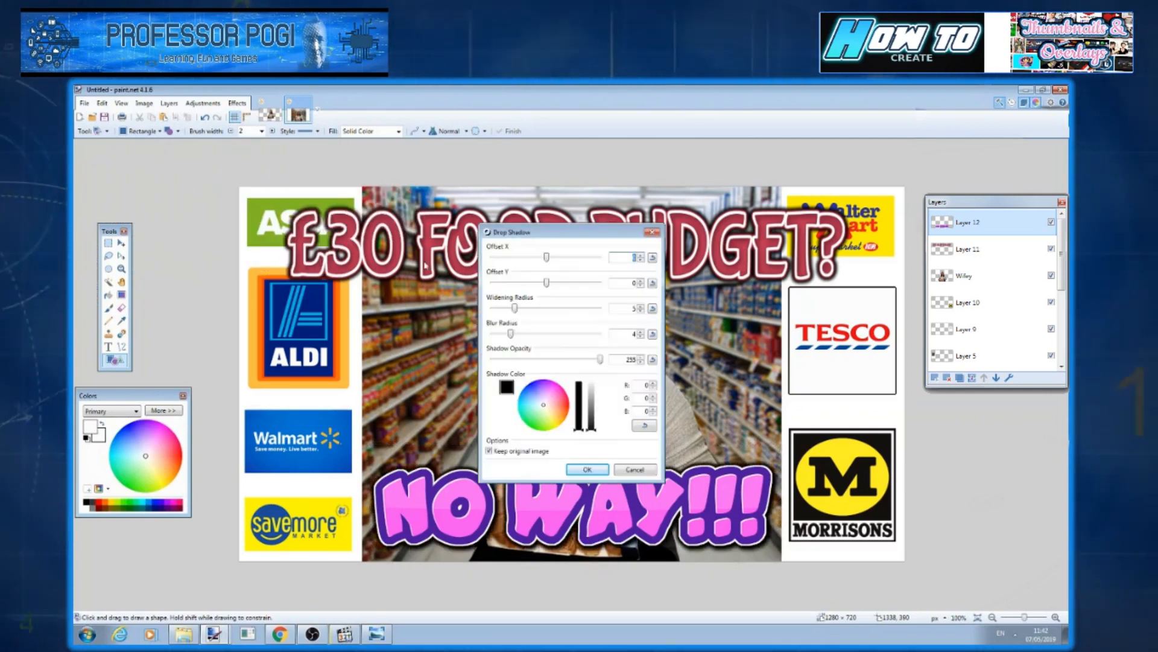
drag(504, 232, 134, 240)
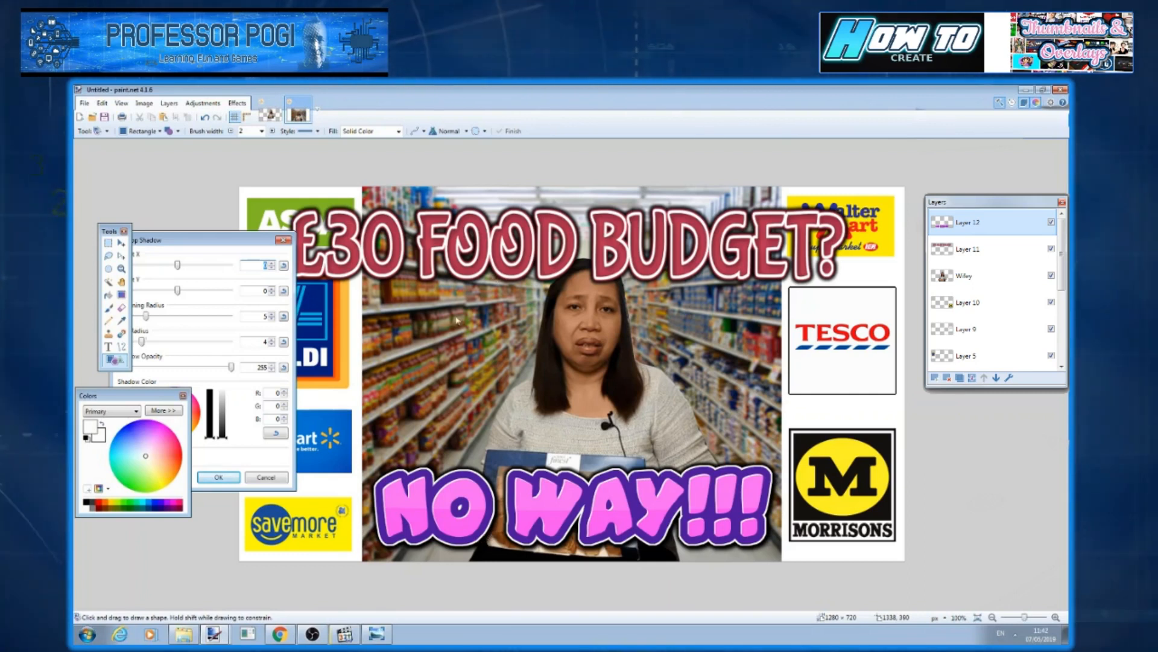
click(220, 477)
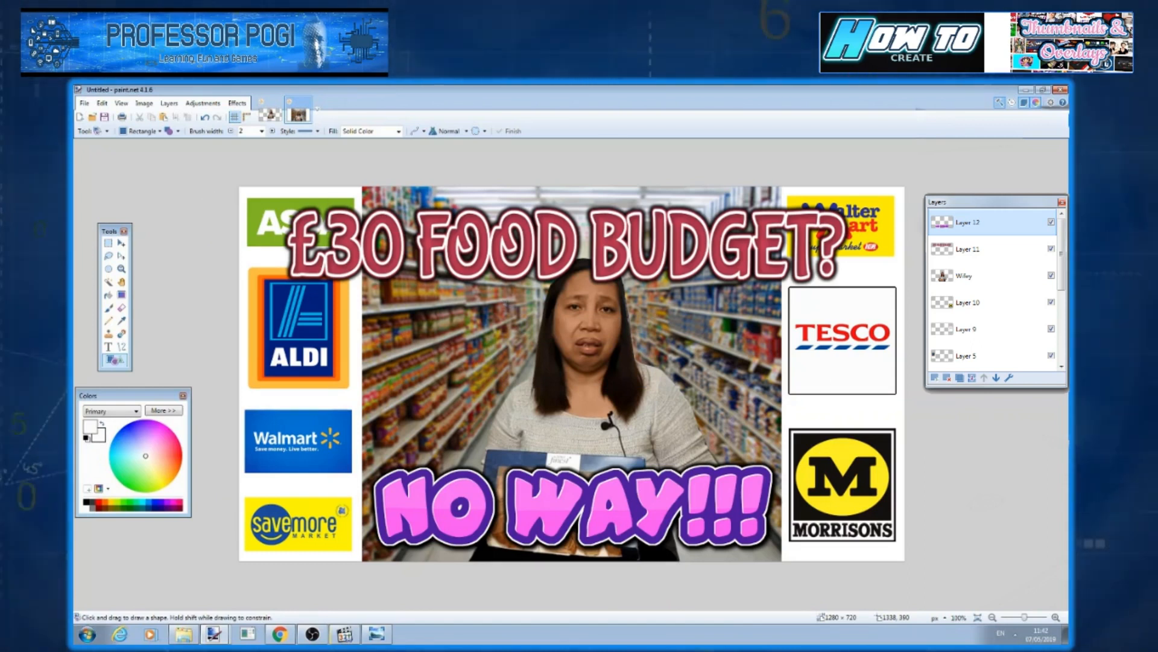
Save the layered thumbnail as THUMBNAIL.pdn in the paint.net format
click(85, 103)
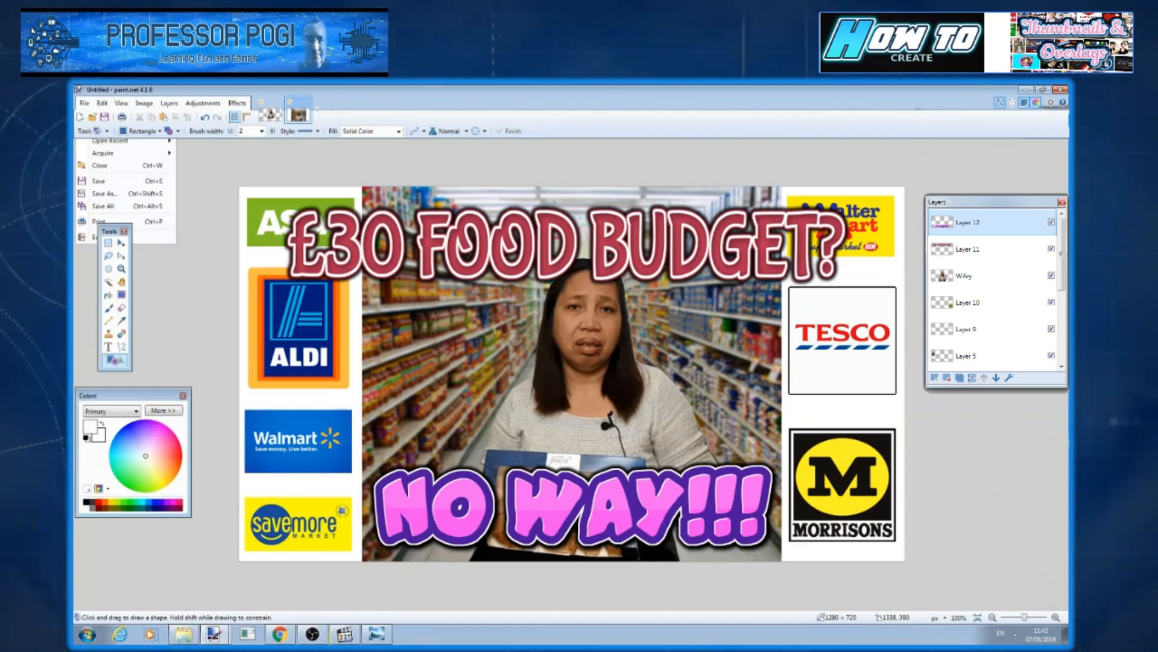
click(106, 187)
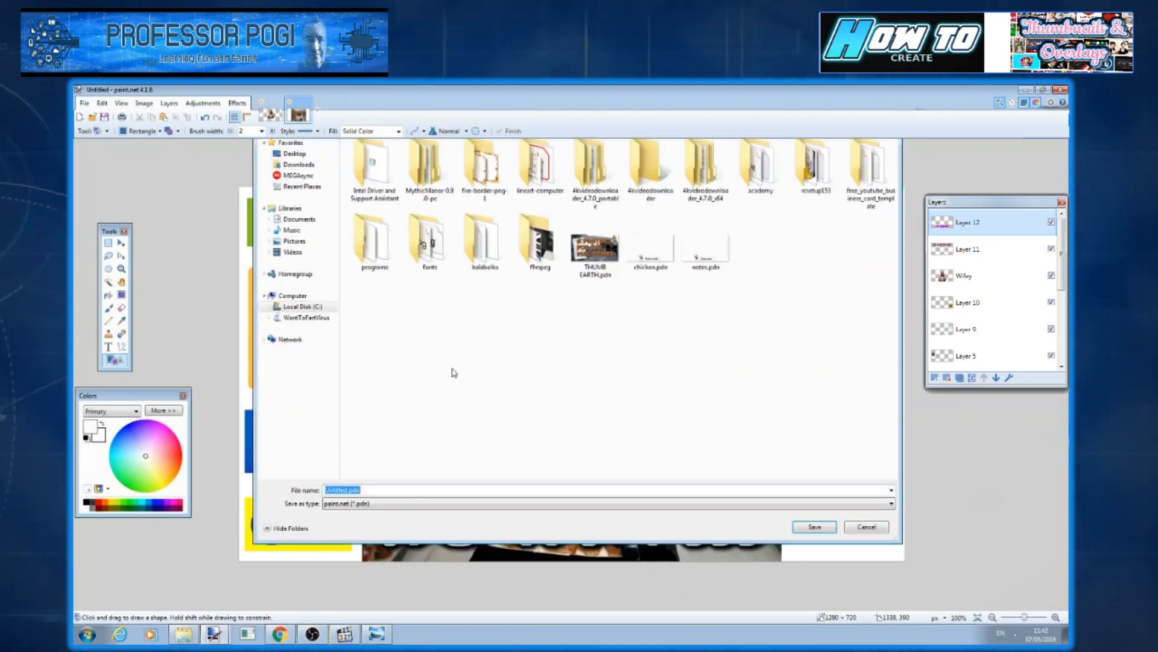
drag(348, 491, 278, 493)
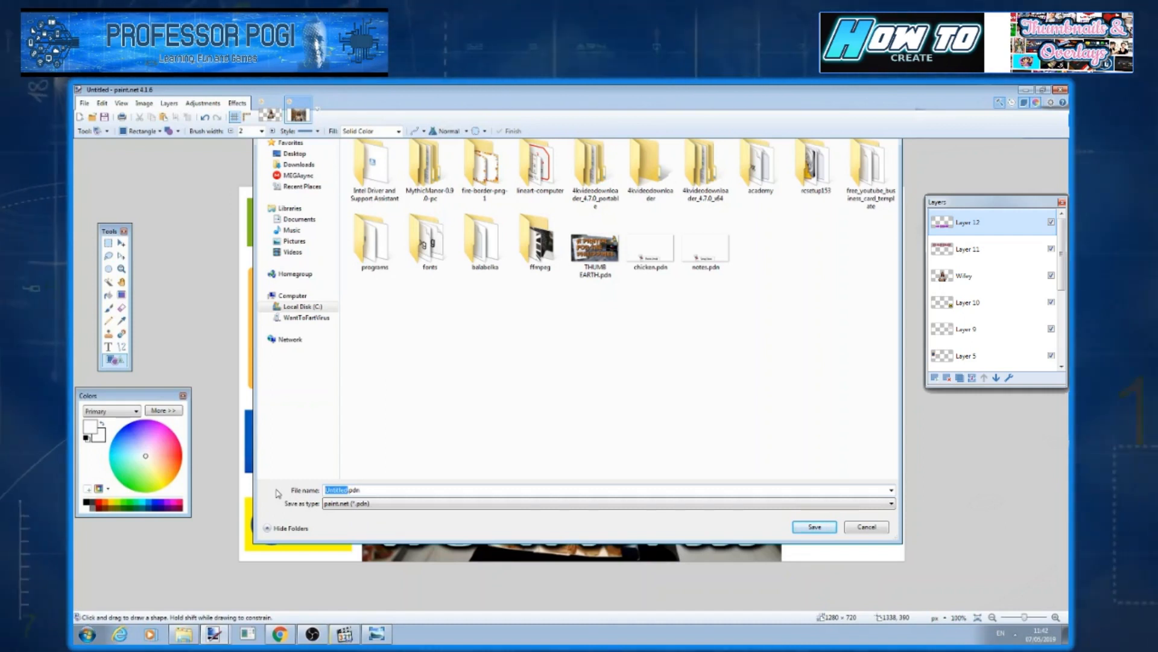
text(T)
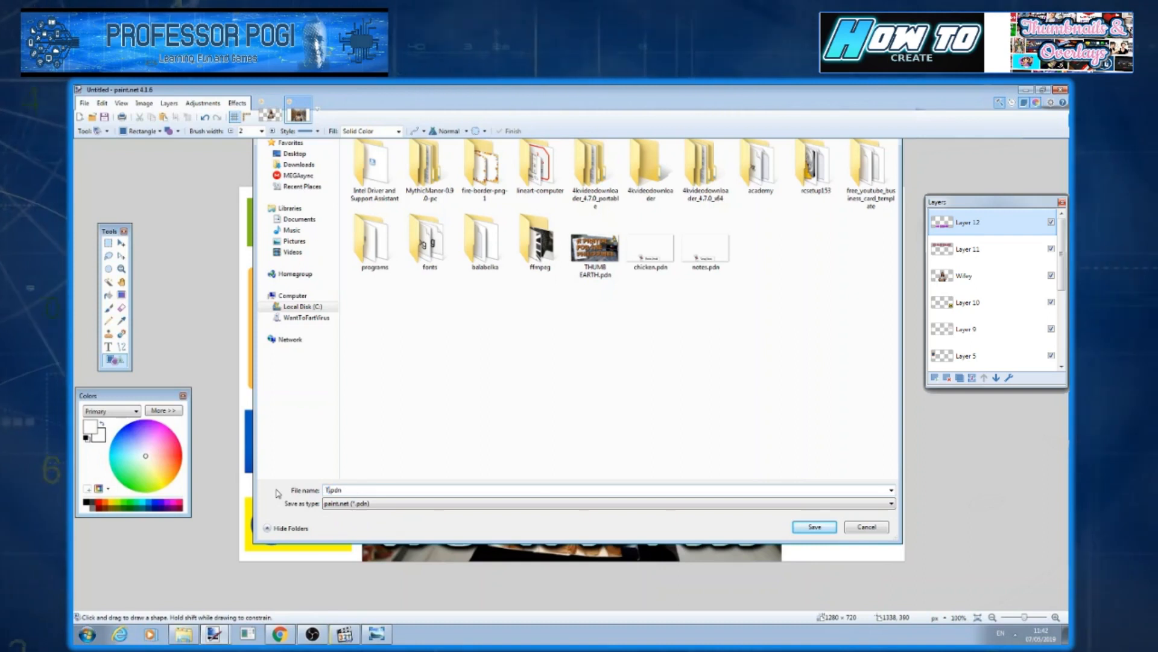
text(HUMBNAIL)
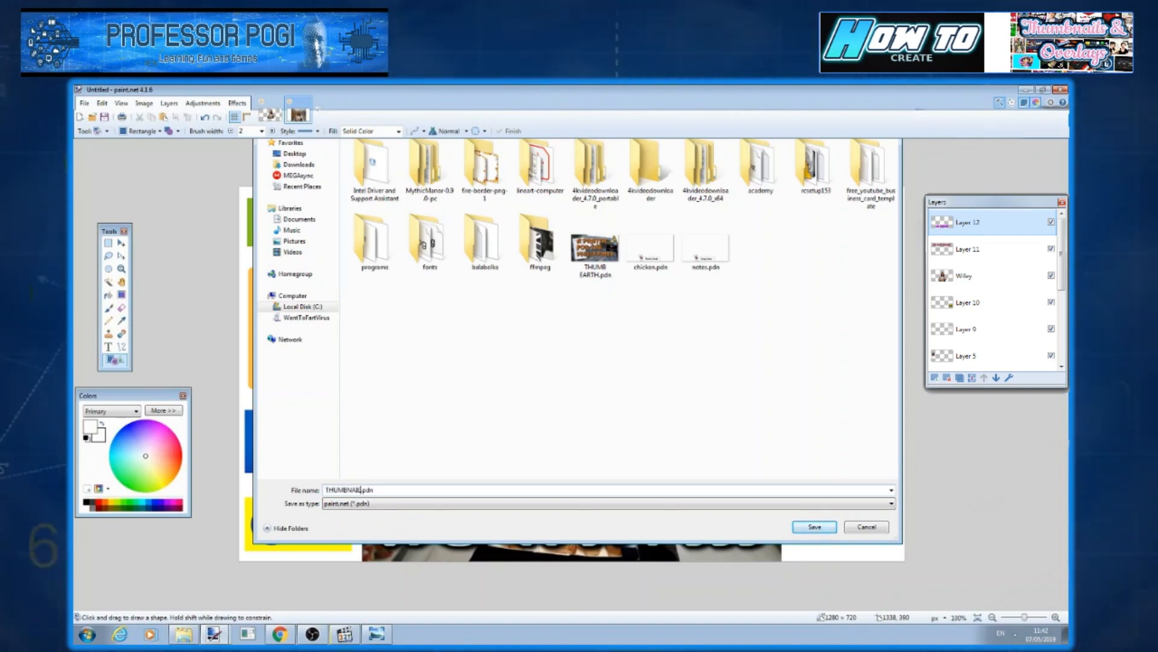
key(Return)
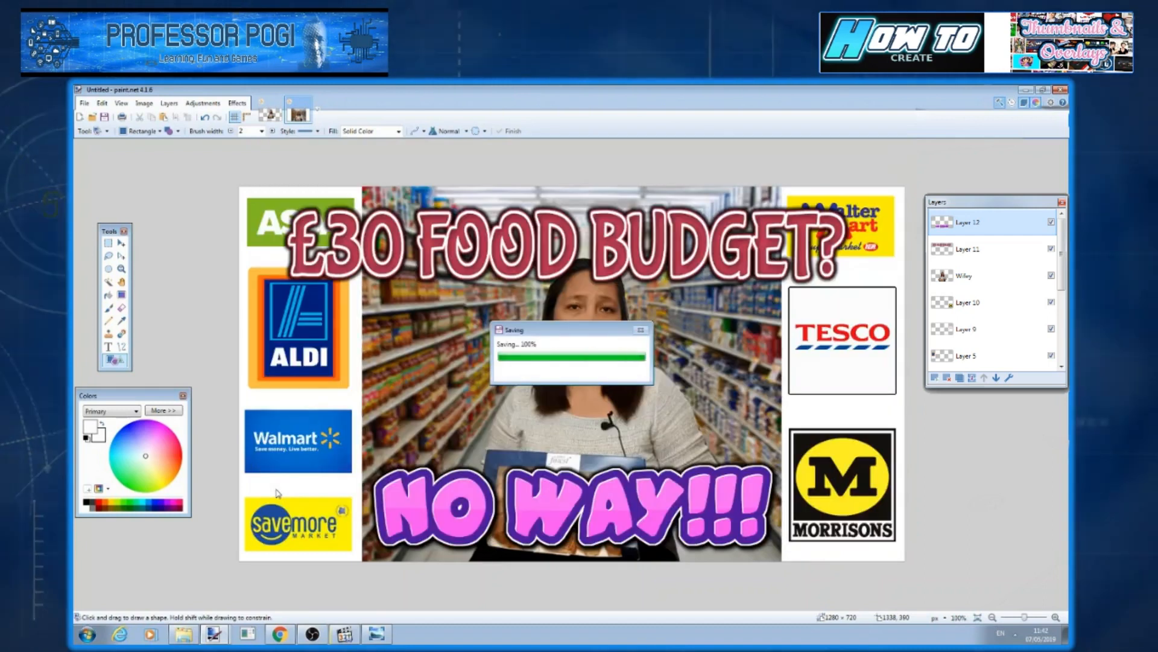
Save a copy as THUMBNAIL.jpg in JPEG format, accepting the default quality and flattening the image
click(85, 103)
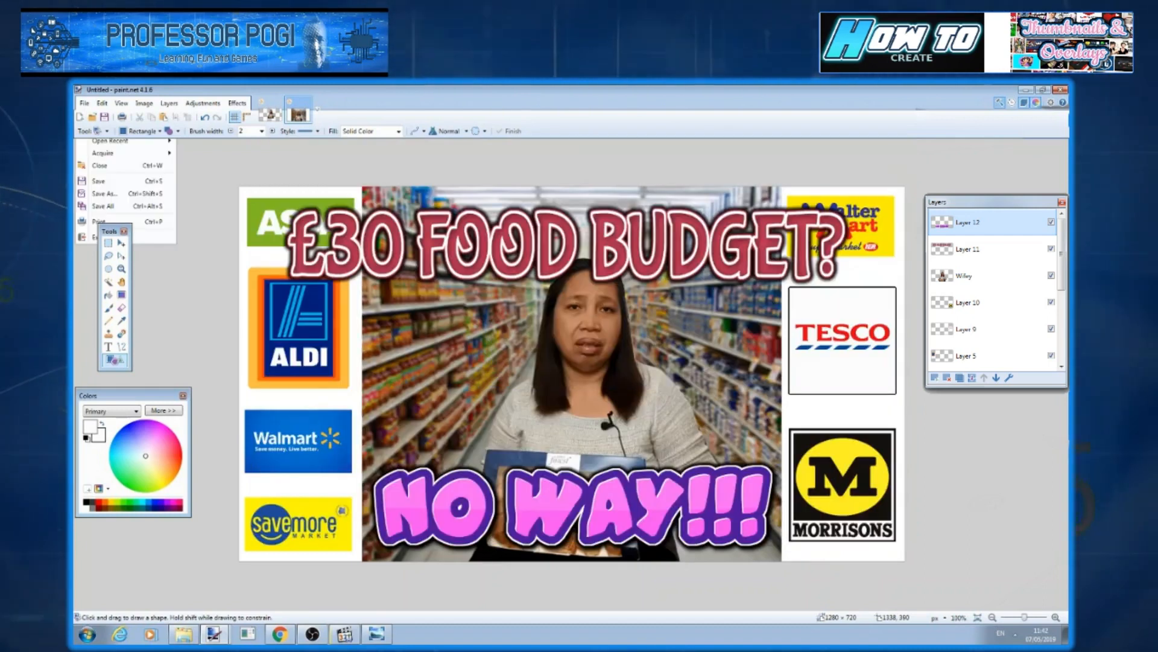
click(104, 193)
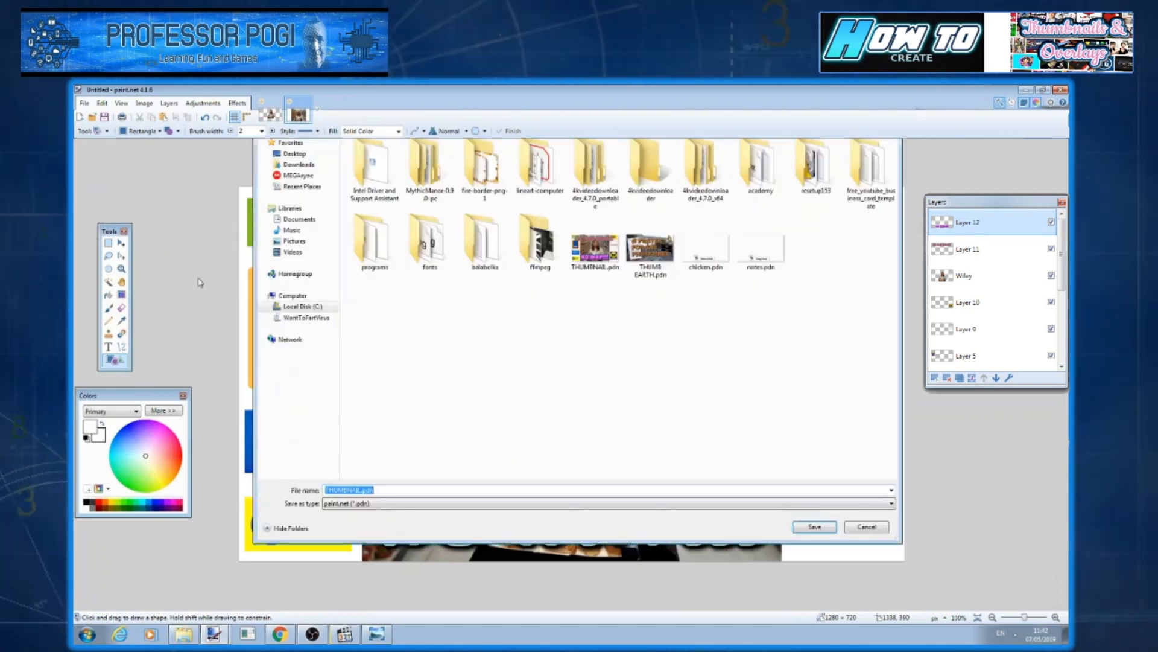
click(349, 506)
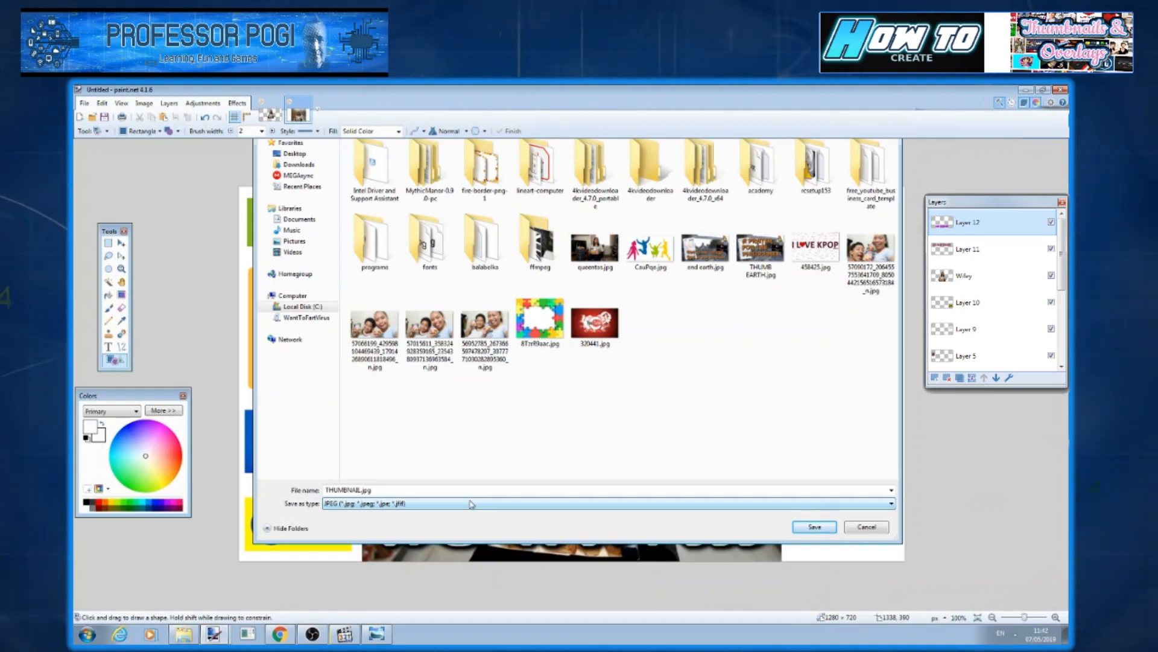
click(814, 526)
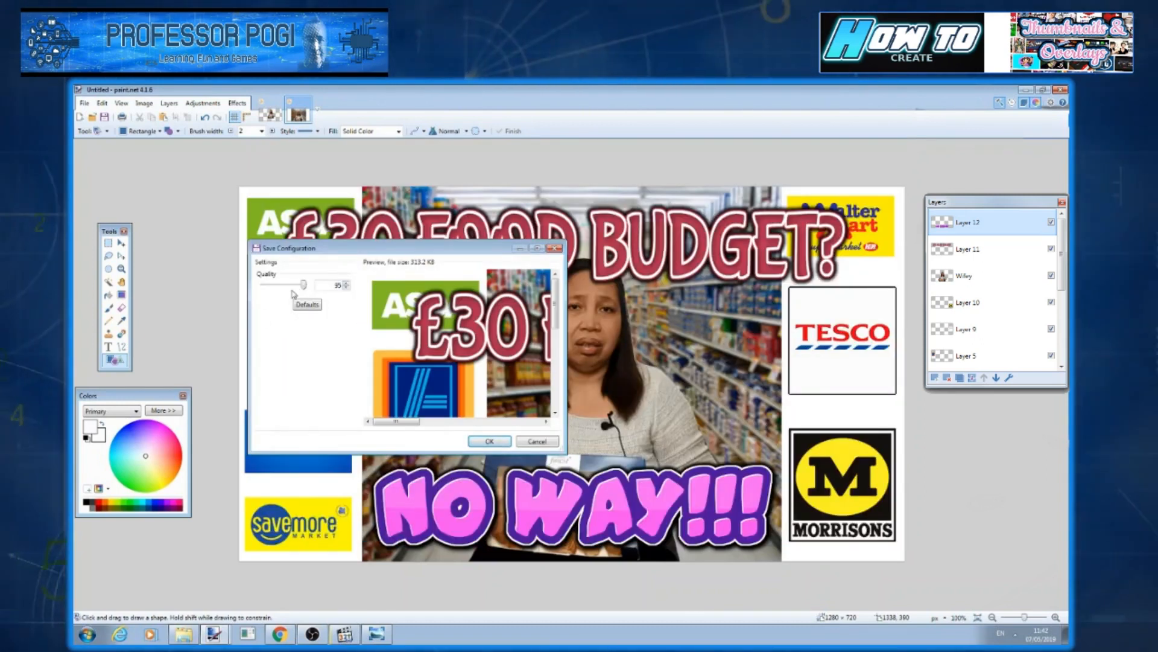
click(487, 442)
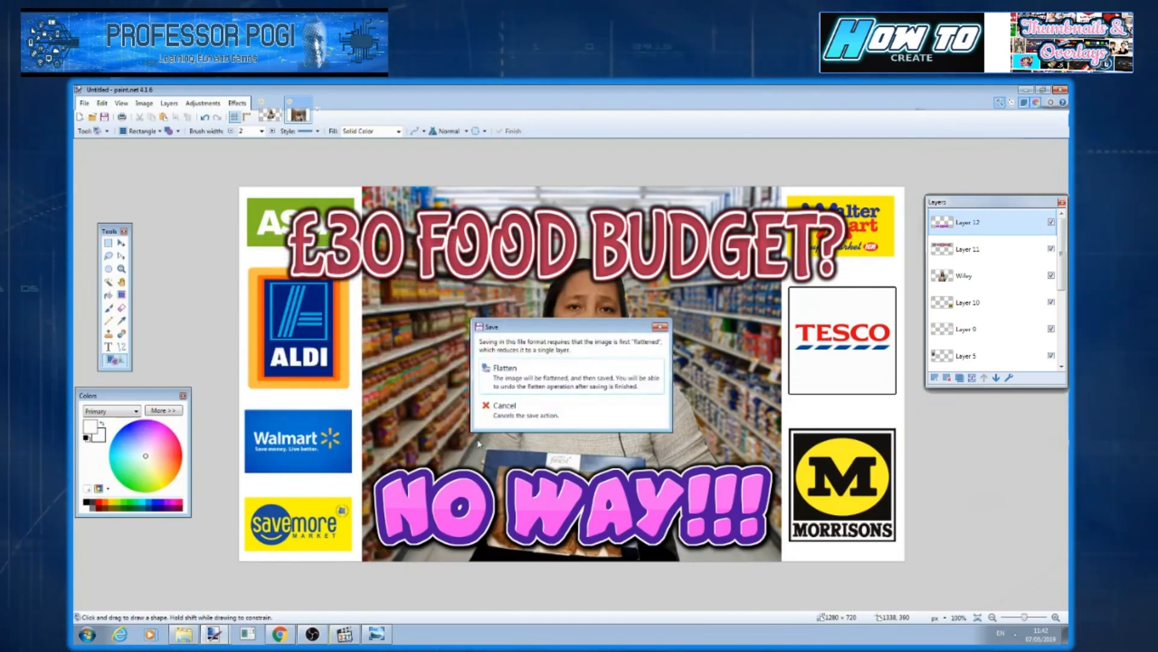
click(568, 379)
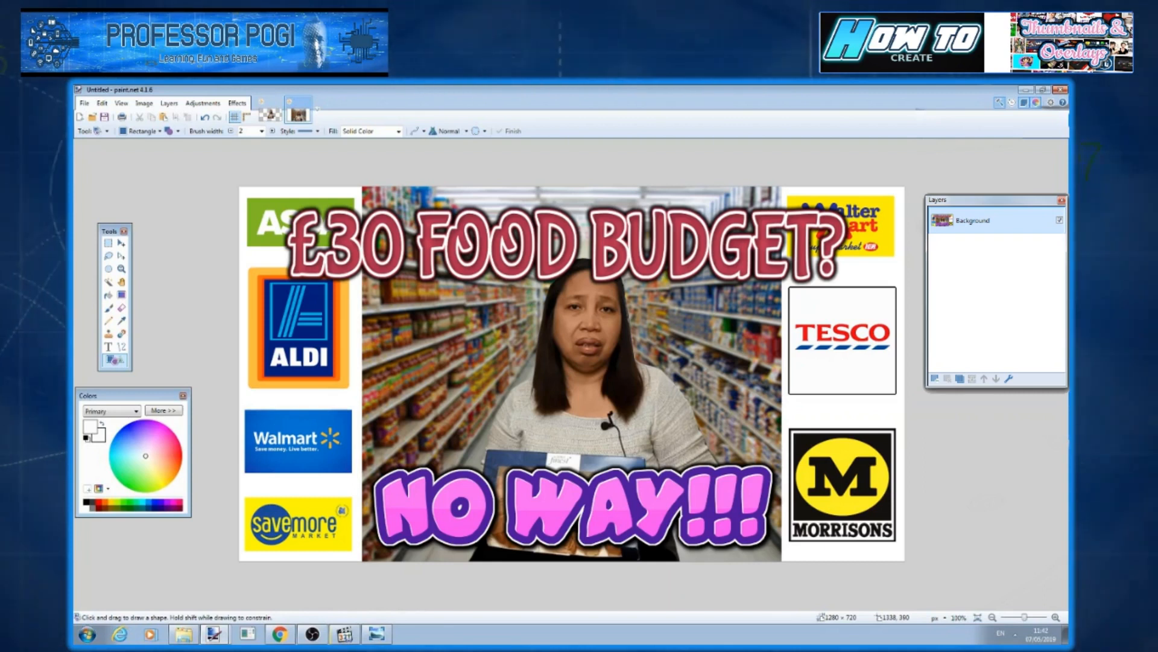
drag(781, 311, 751, 327)
drag(762, 377, 747, 393)
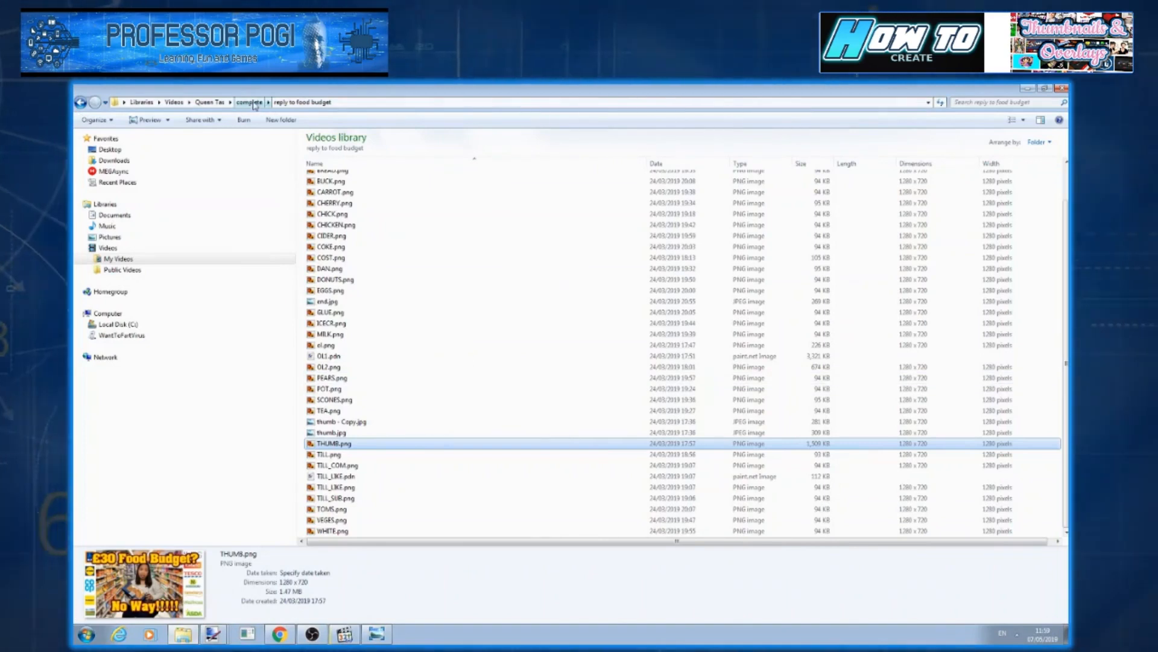
Open the finished videos folder inside Queen Tas and play food_budget.mp4
click(206, 102)
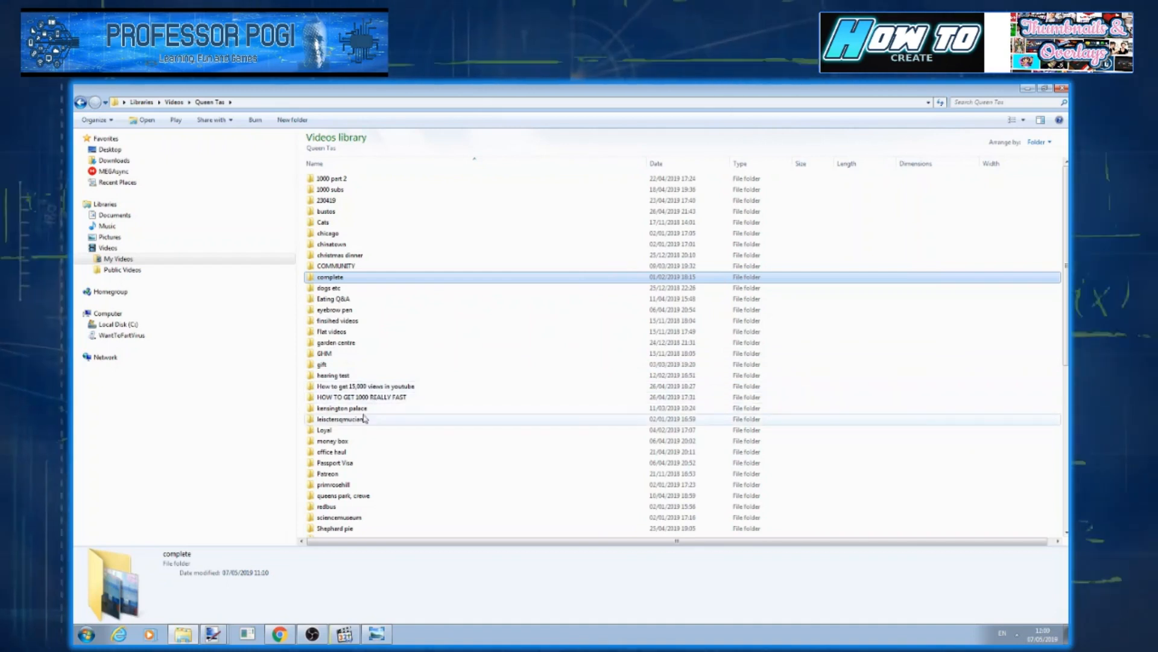
scroll(365, 429, down, 3)
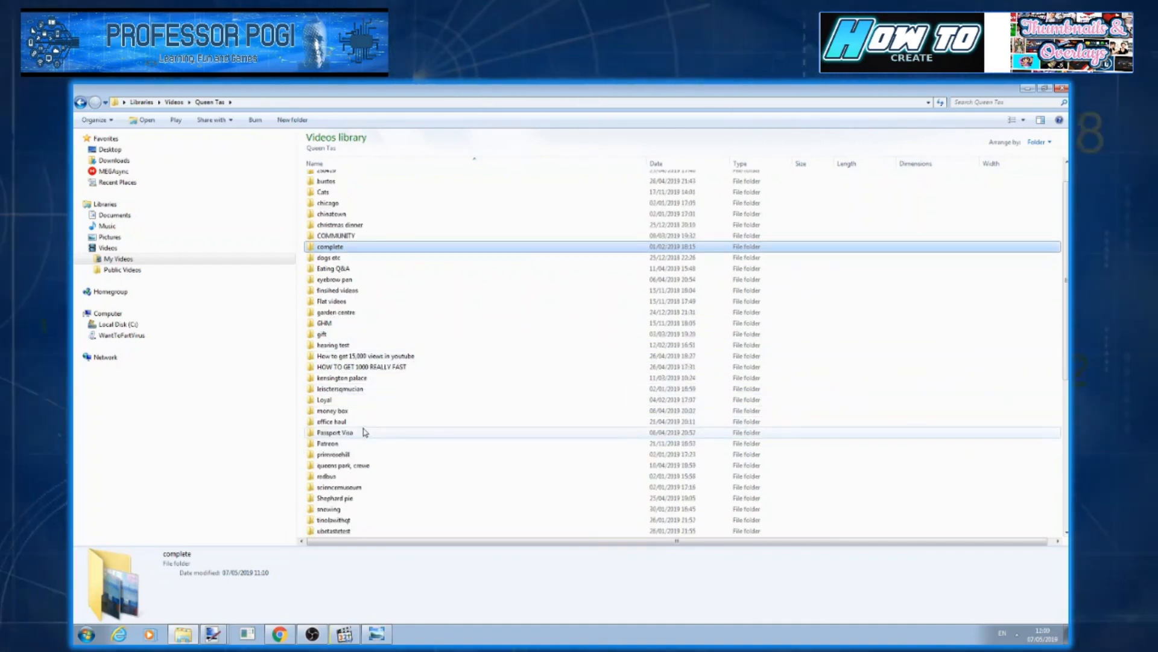
scroll(364, 431, up, 2)
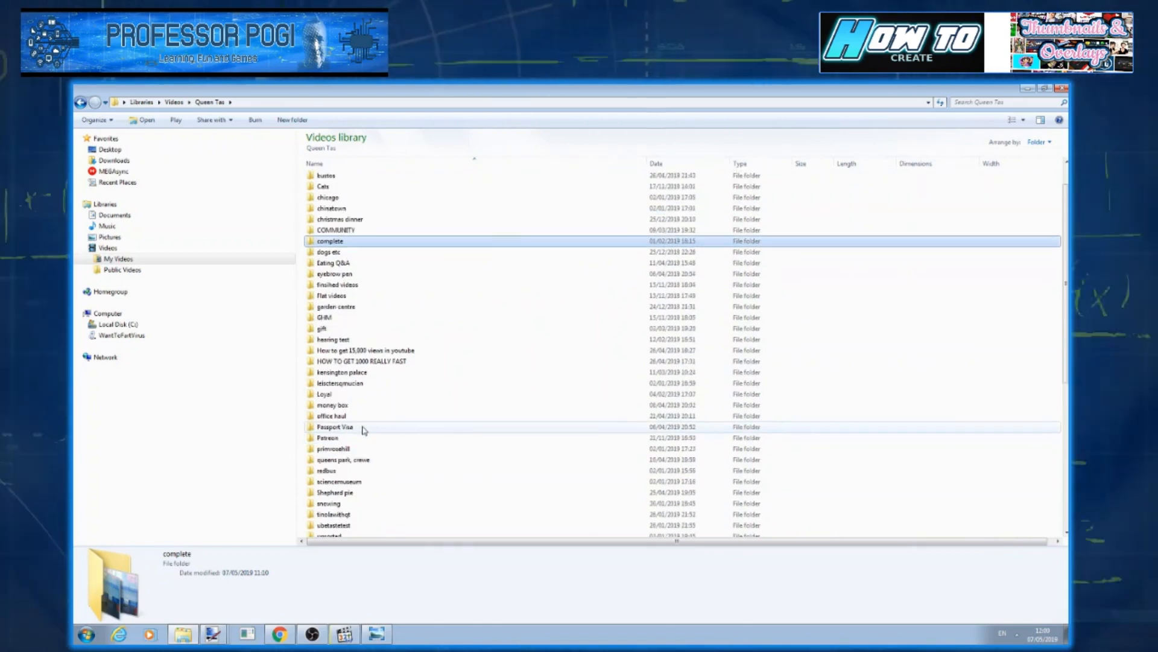
click(351, 242)
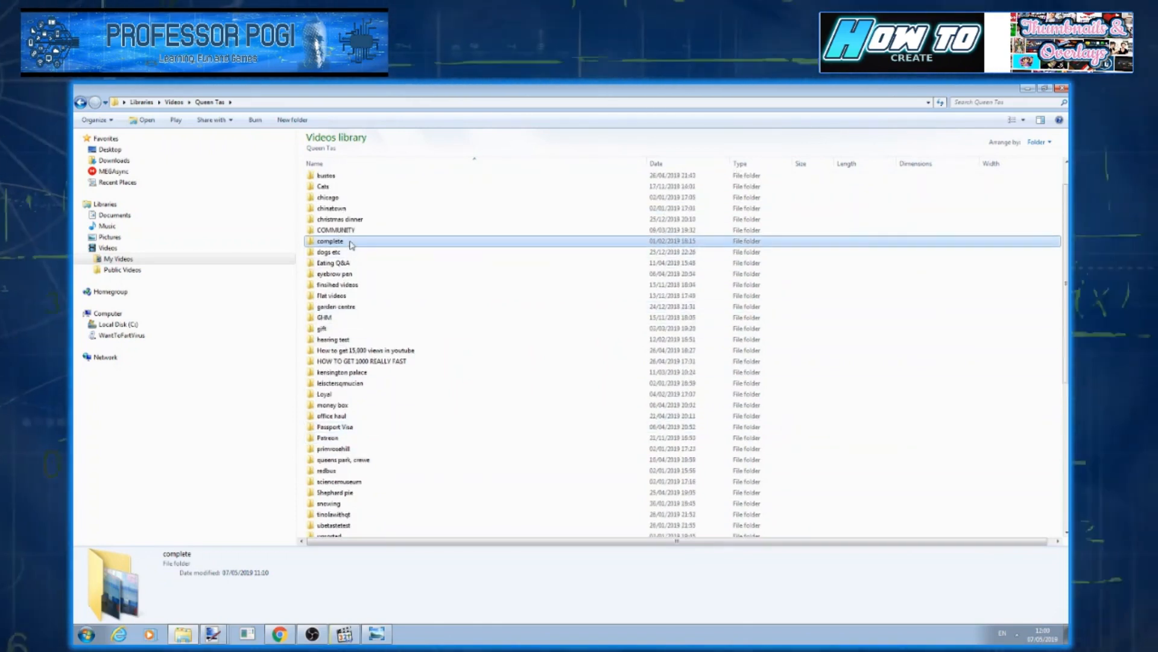
double_click(346, 286)
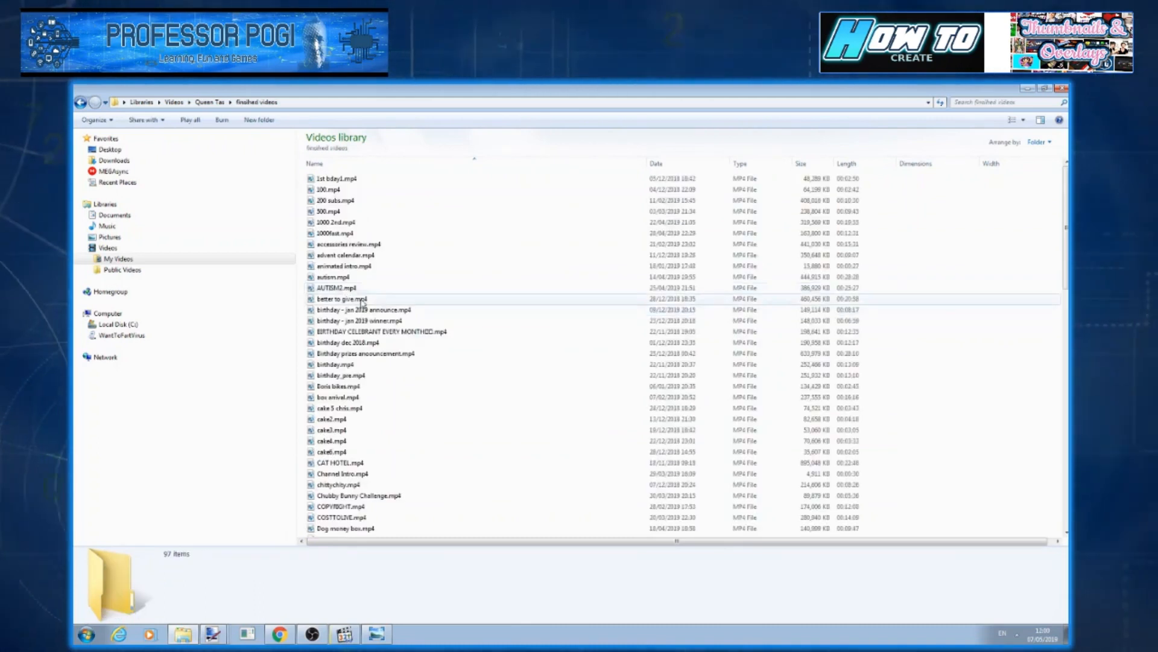
scroll(362, 378, down, 4)
scroll(362, 378, down, 2)
double_click(334, 435)
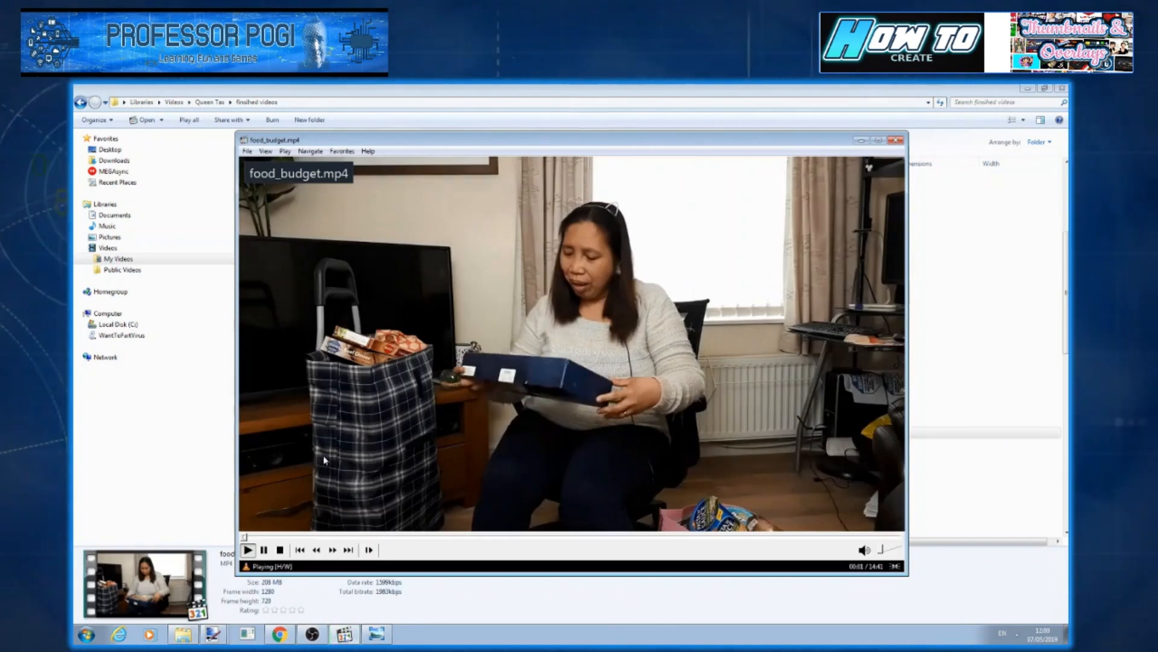
Skip through the food_budget.mp4 video to examine its supermarket-logo overlay, and close the player
click(275, 536)
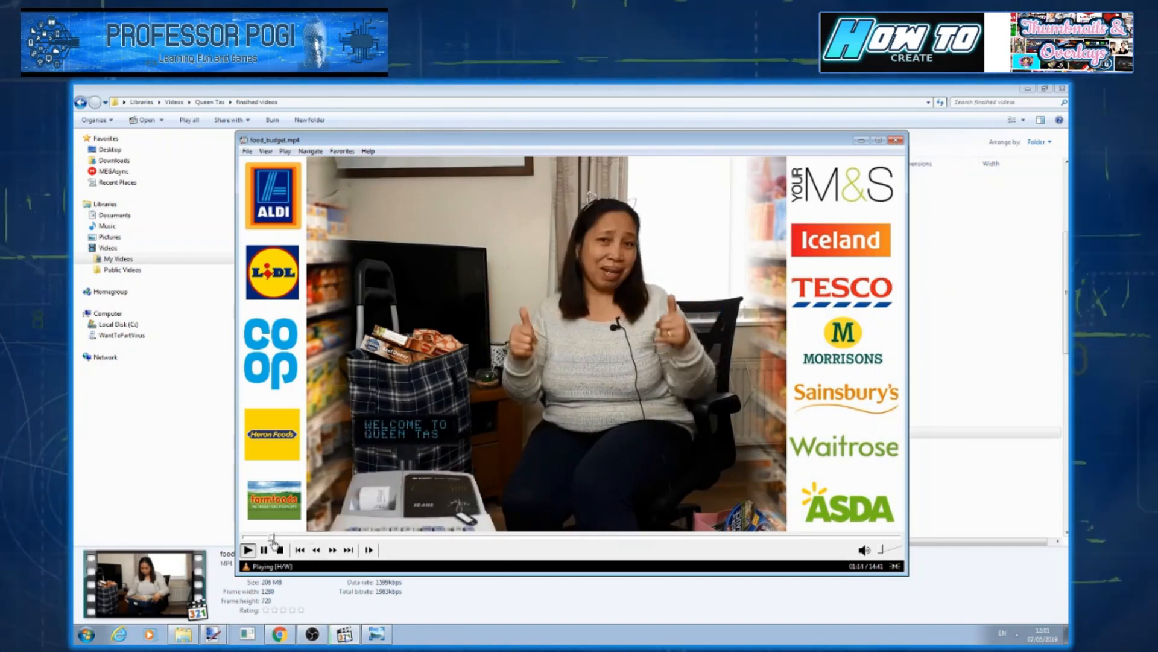
click(252, 537)
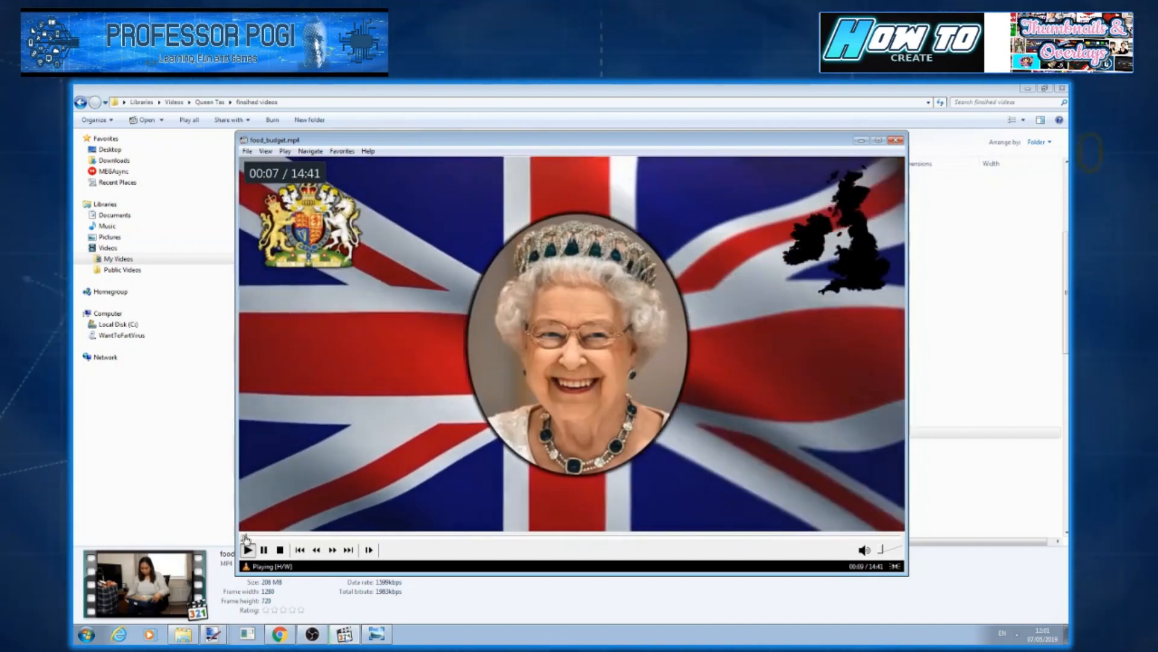
click(245, 537)
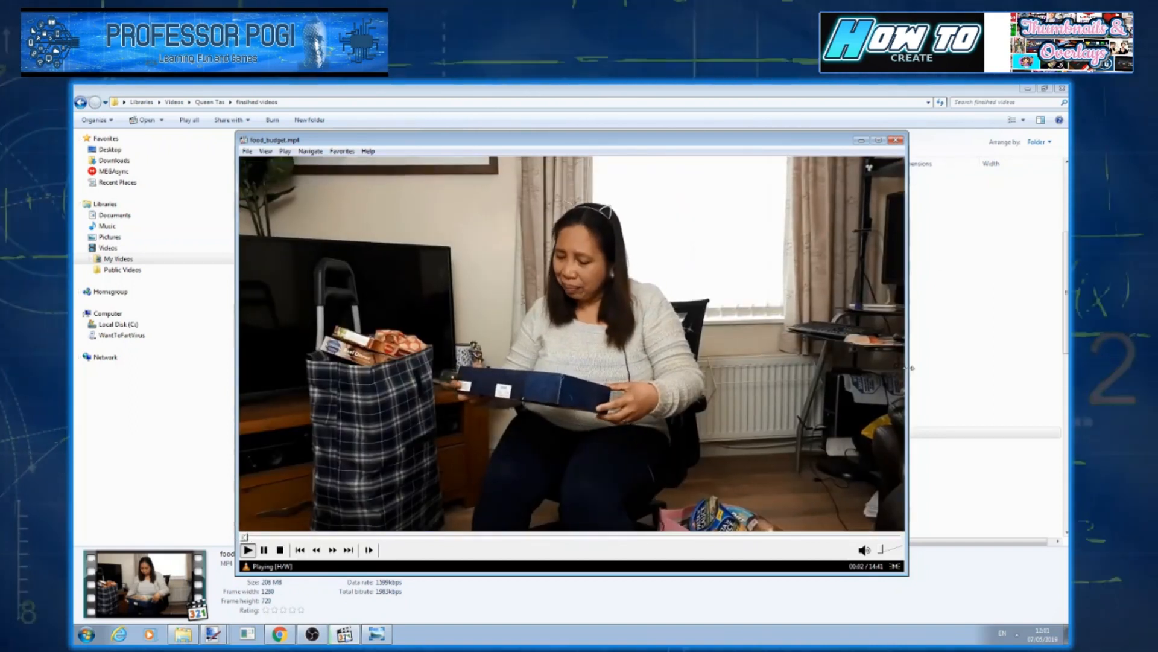
click(505, 537)
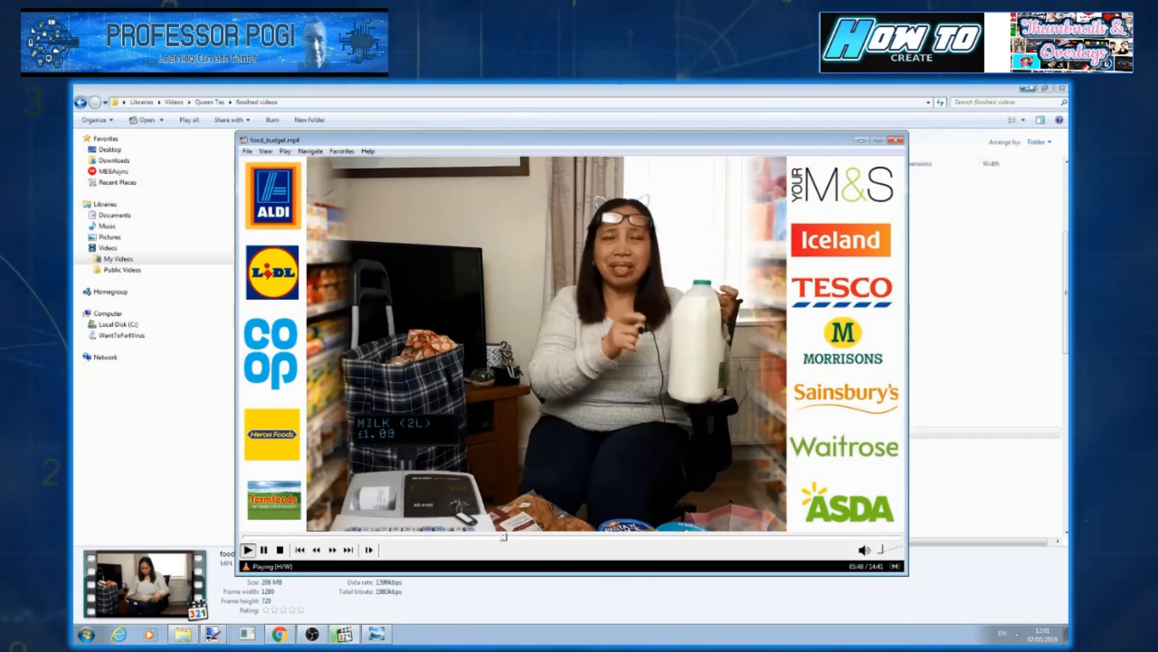
click(896, 140)
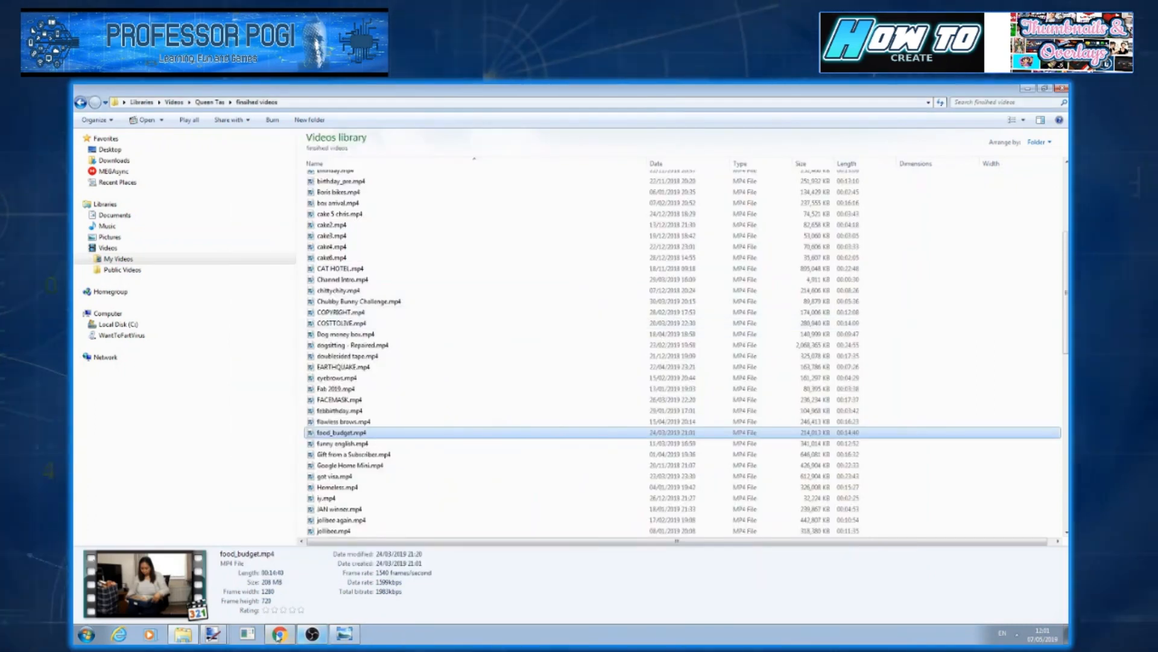
Switch to paint.net and strip the thumbnail back to the layered supermarket background and store logos, without the woman and titles
click(215, 633)
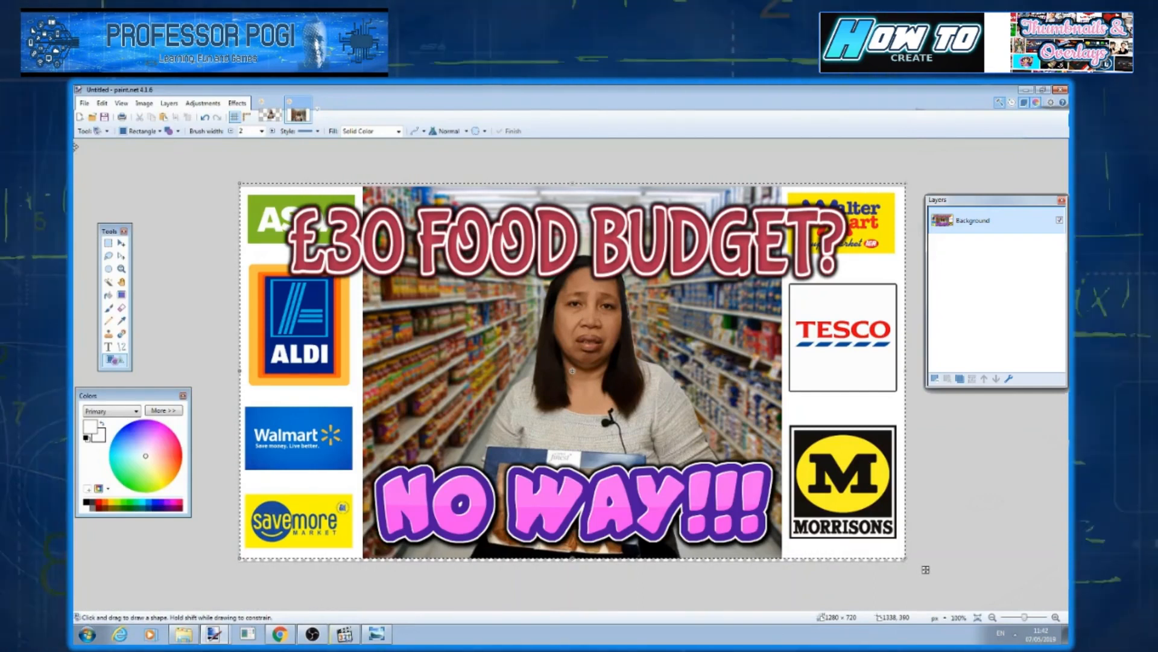
key(alt+f)
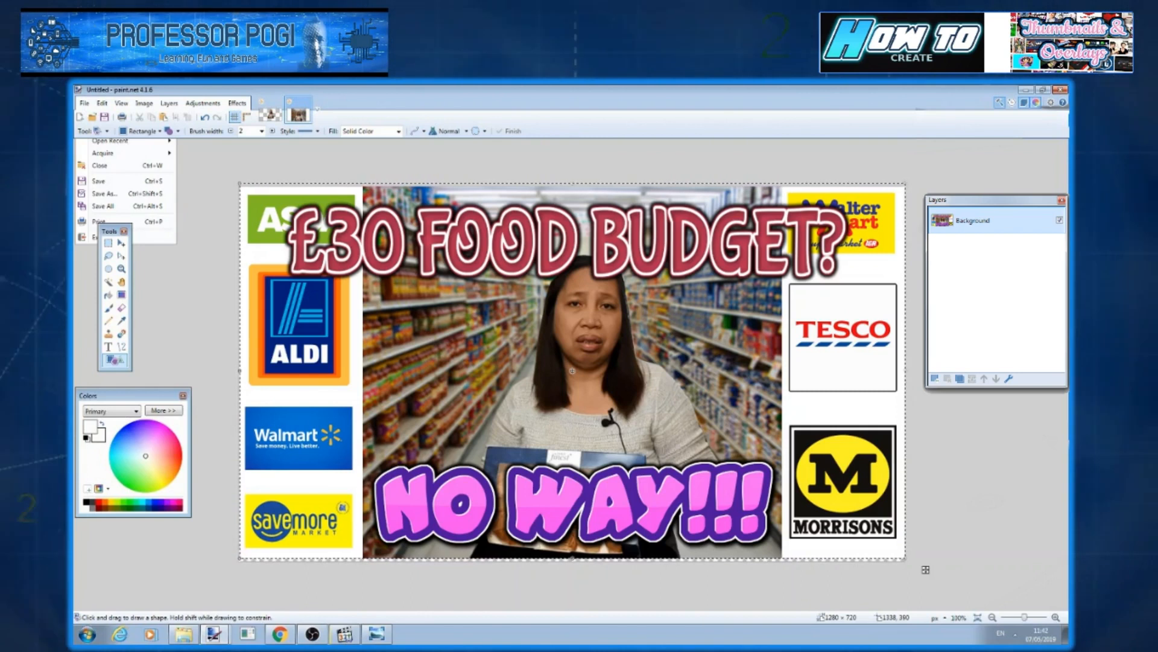
mouse_move(160, 140)
key(Down)
key(Down)
key(Return)
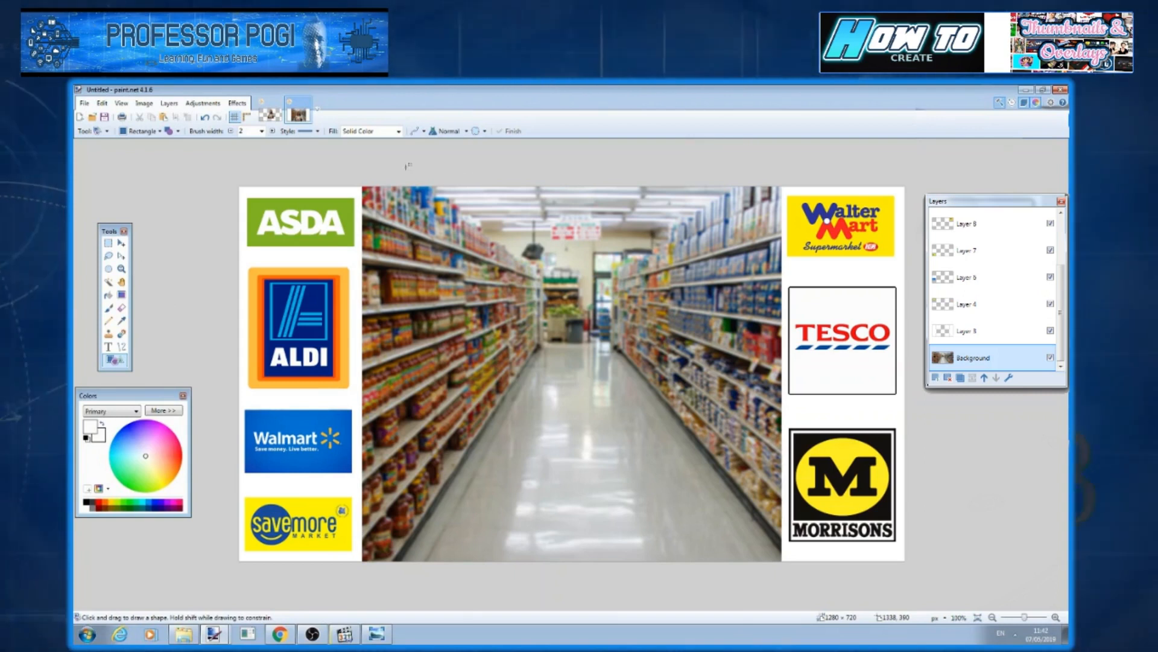
Select a full-height rectangle over the middle of the supermarket aisle on the Background layer and delete it to leave a transparent window
drag(490, 172, 454, 175)
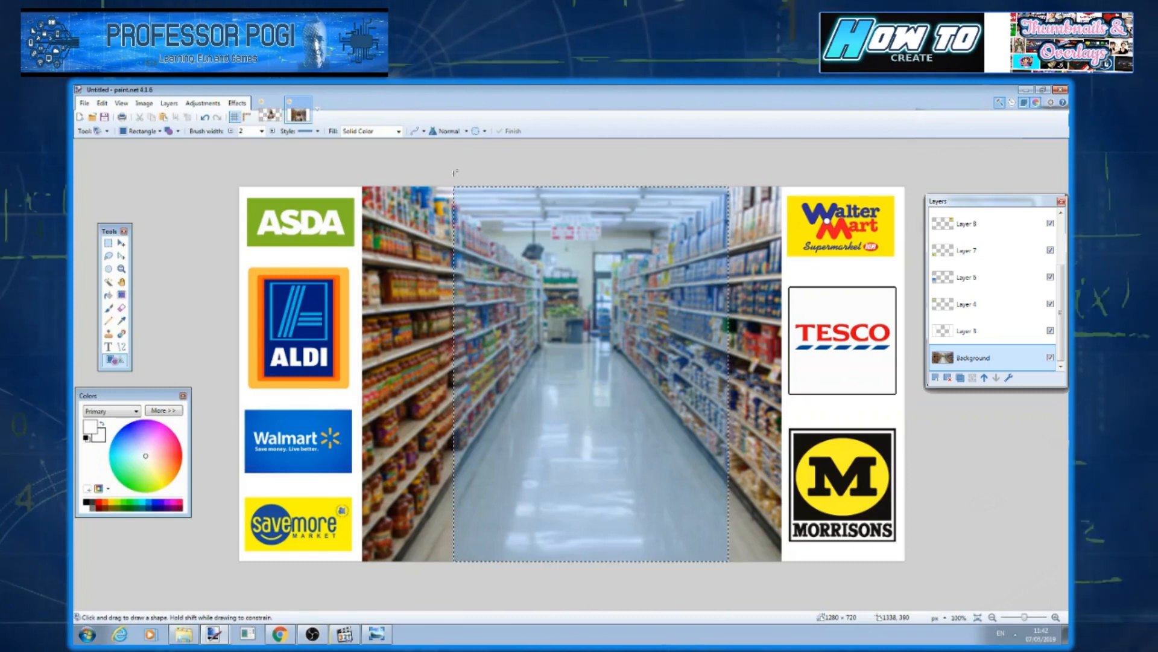
drag(432, 174, 731, 601)
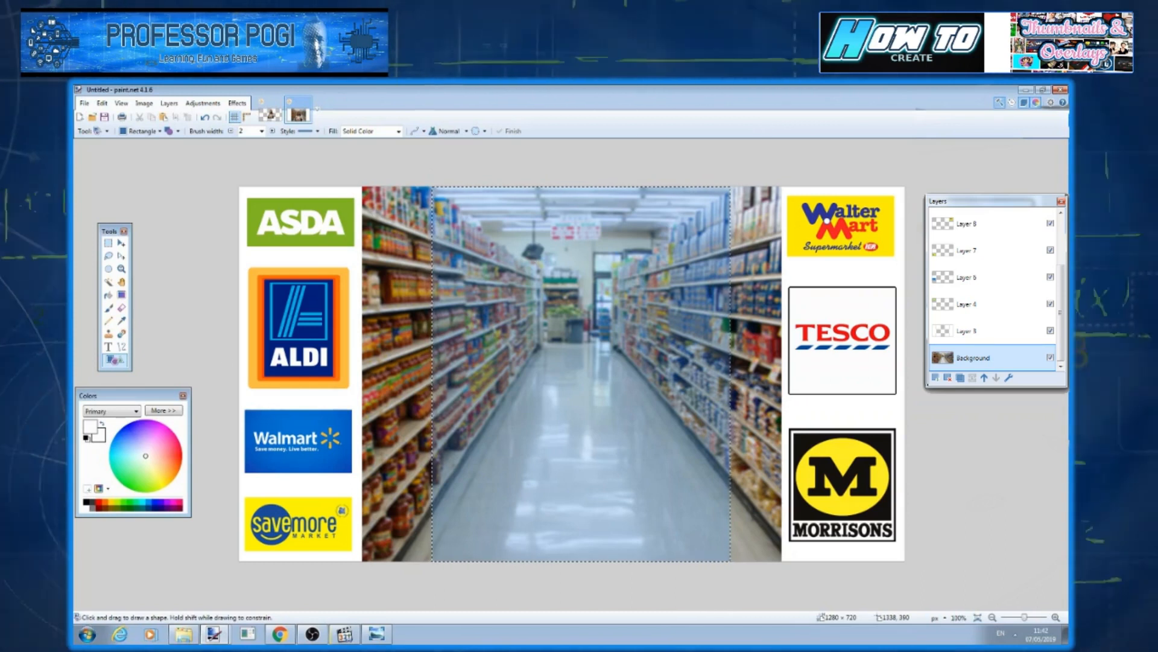
click(191, 131)
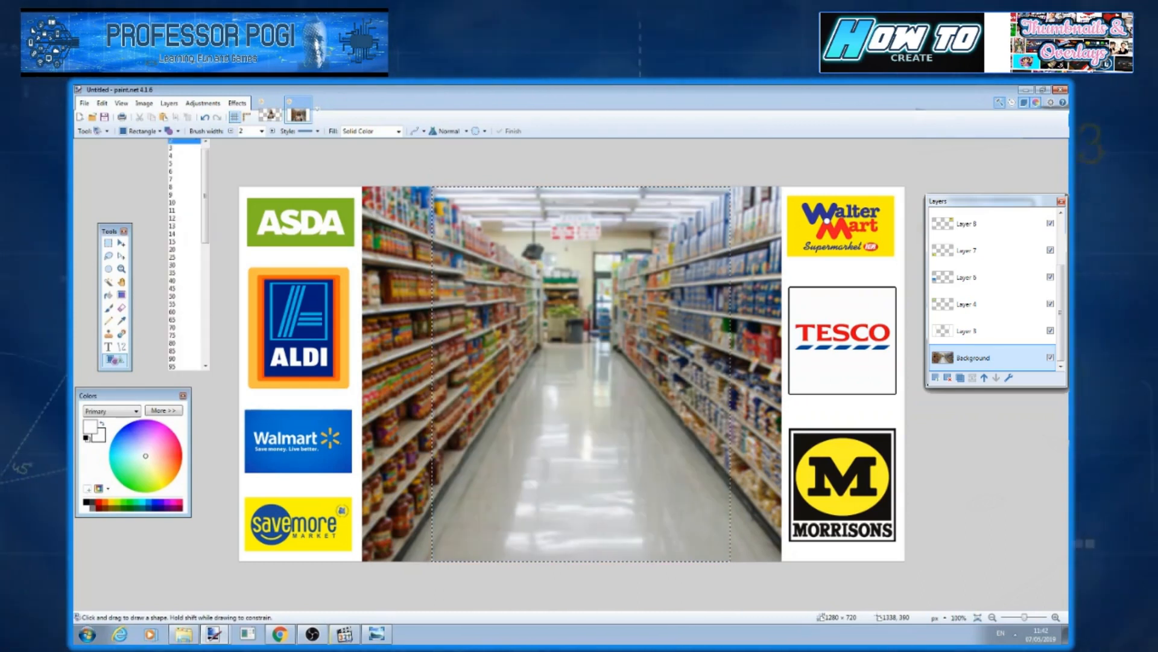
click(205, 336)
key(Escape)
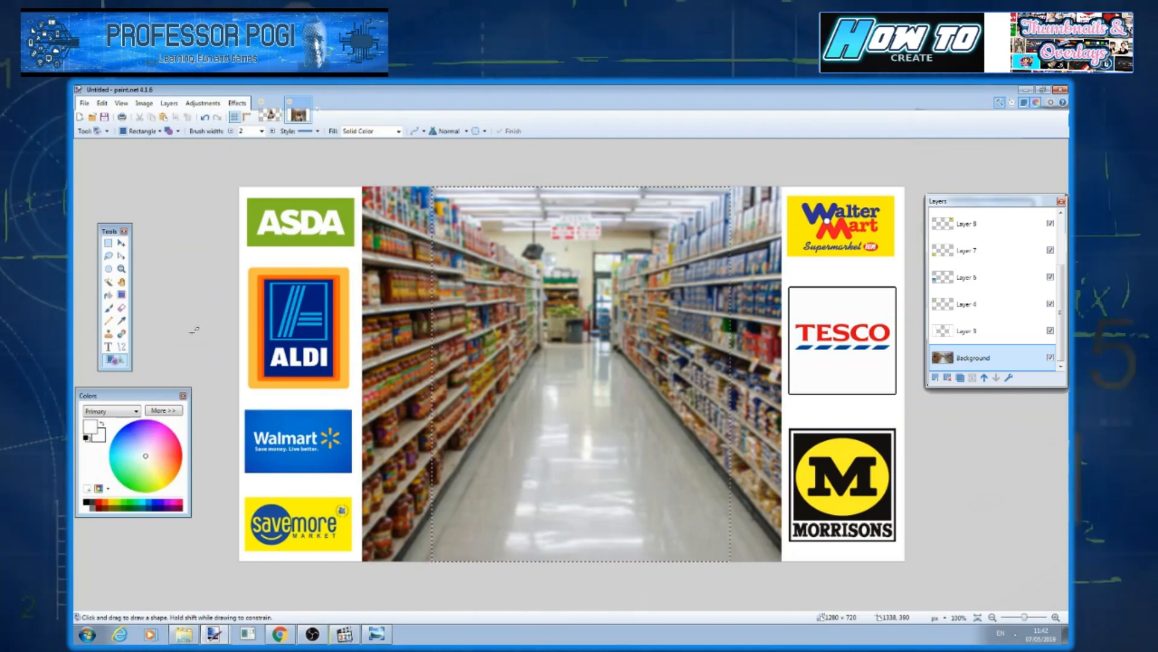
key(Delete)
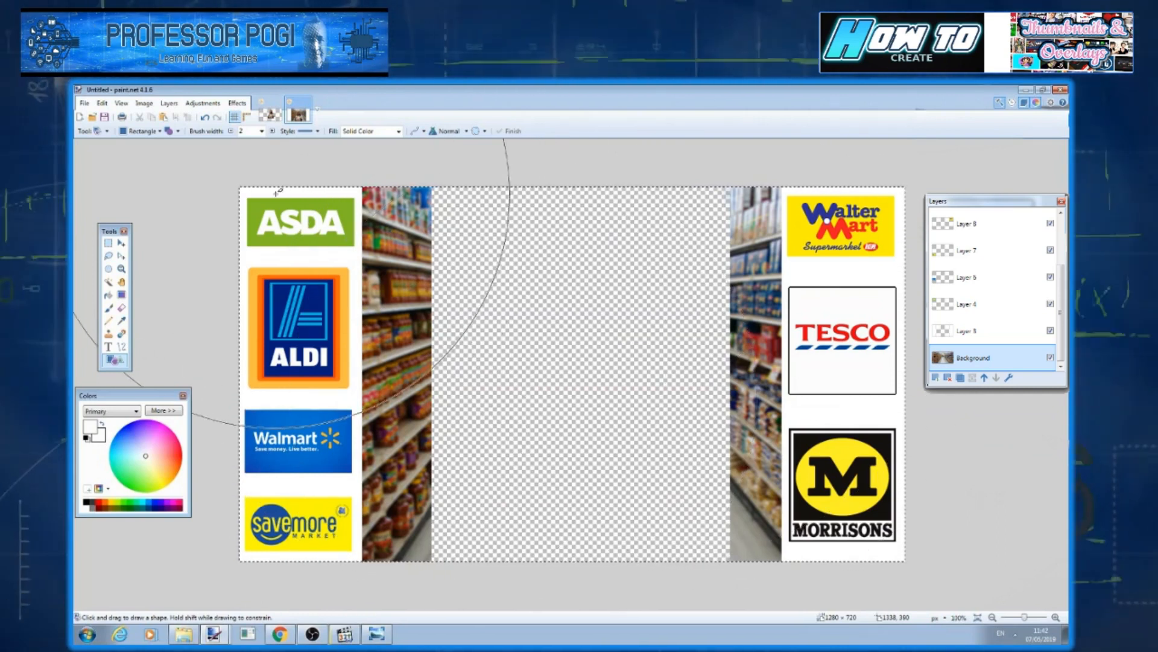
Start the TRs EFX object effect on the Background layer and raise its feathering strength in Linear mode
click(238, 104)
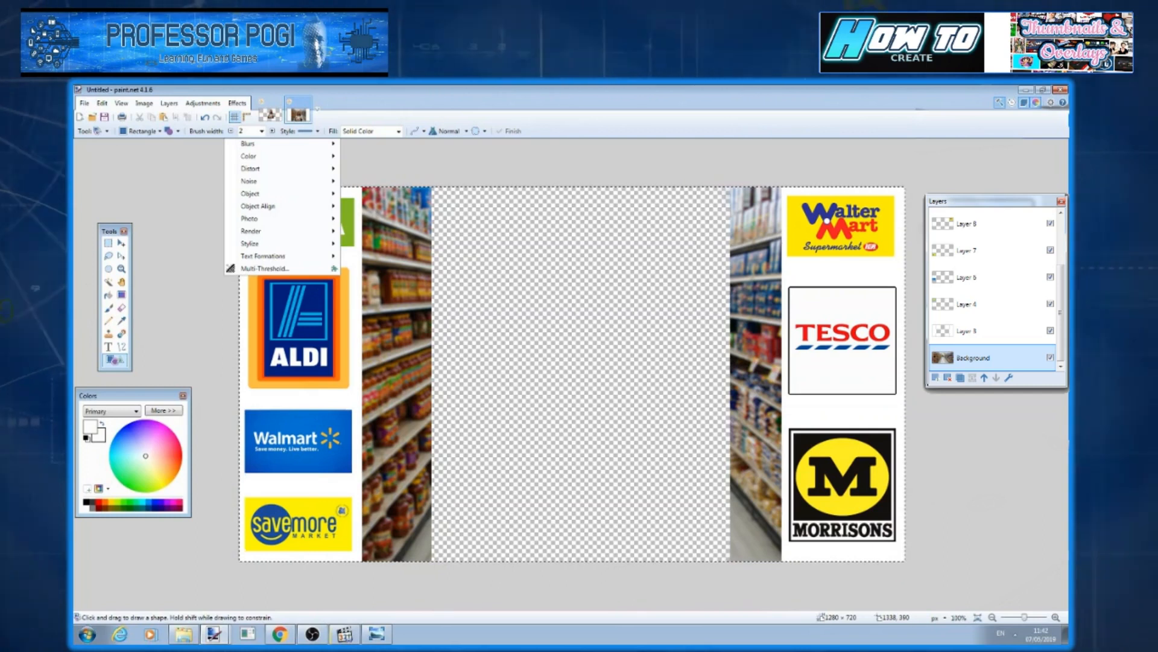
mouse_move(295, 198)
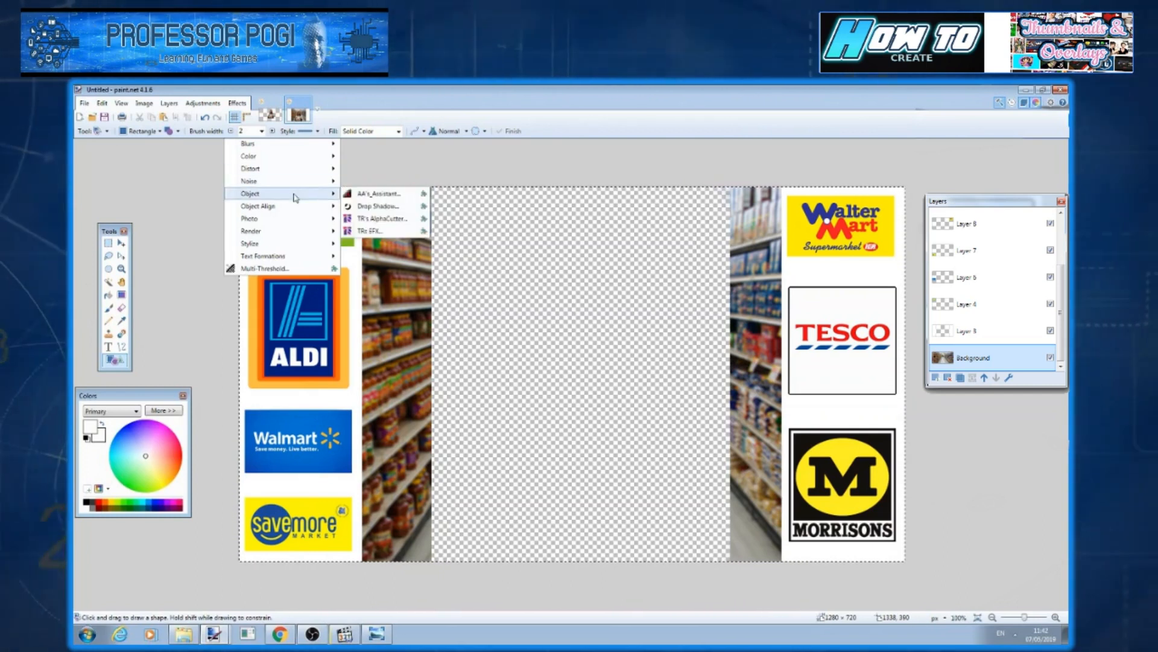
click(391, 232)
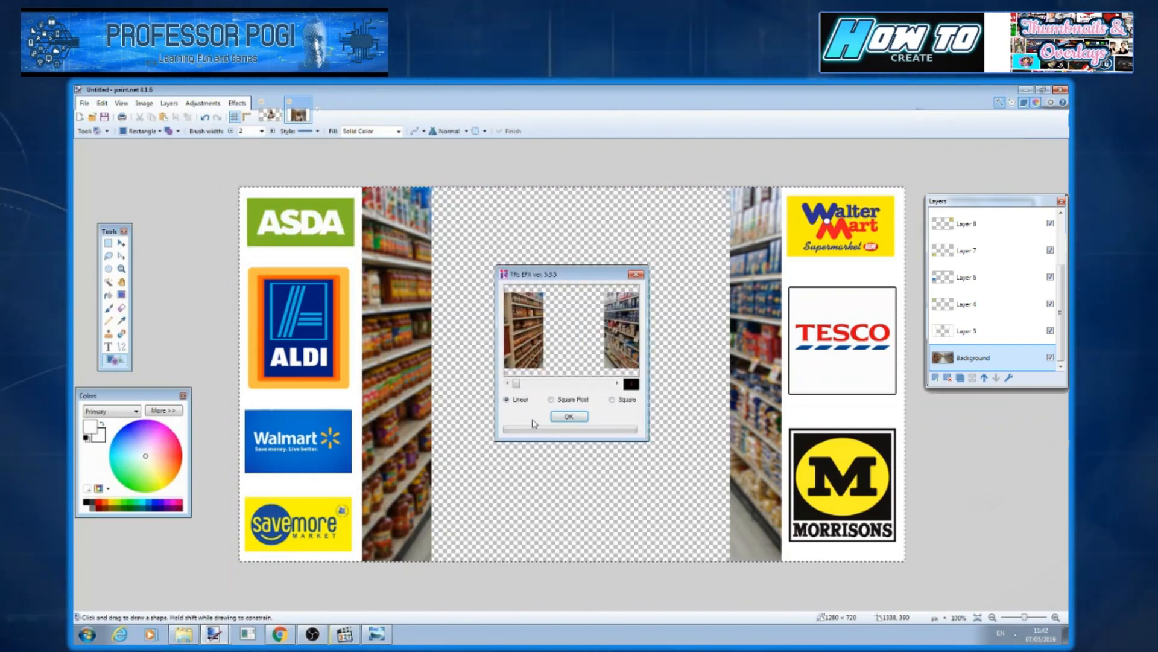
click(527, 385)
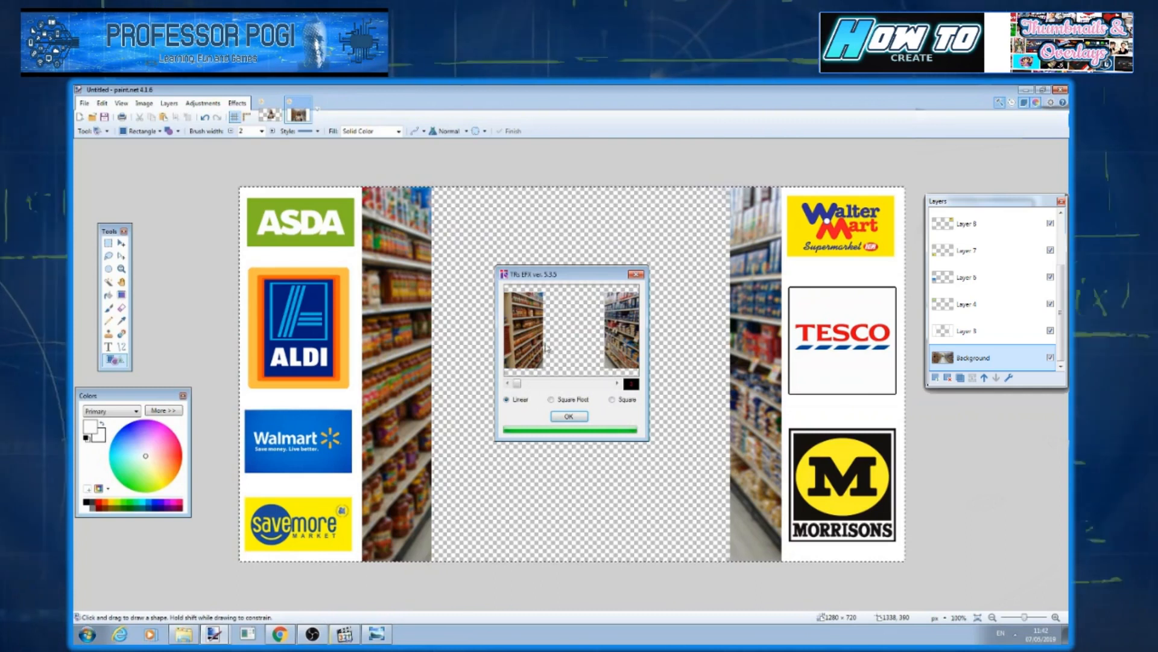
click(534, 384)
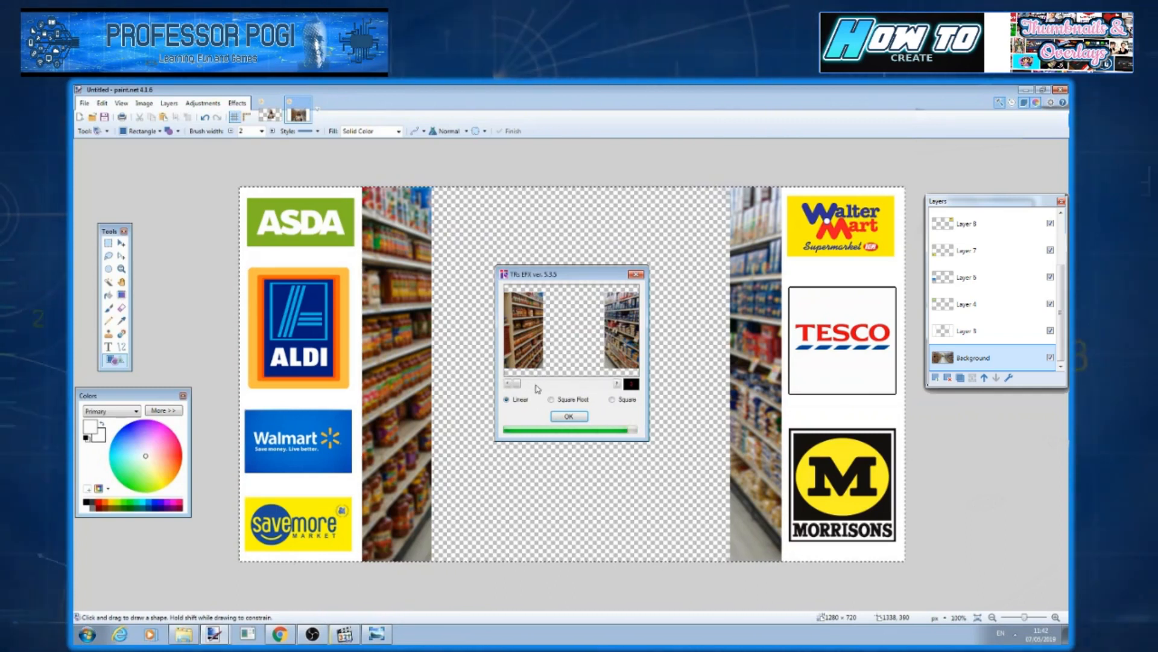
drag(519, 384, 537, 385)
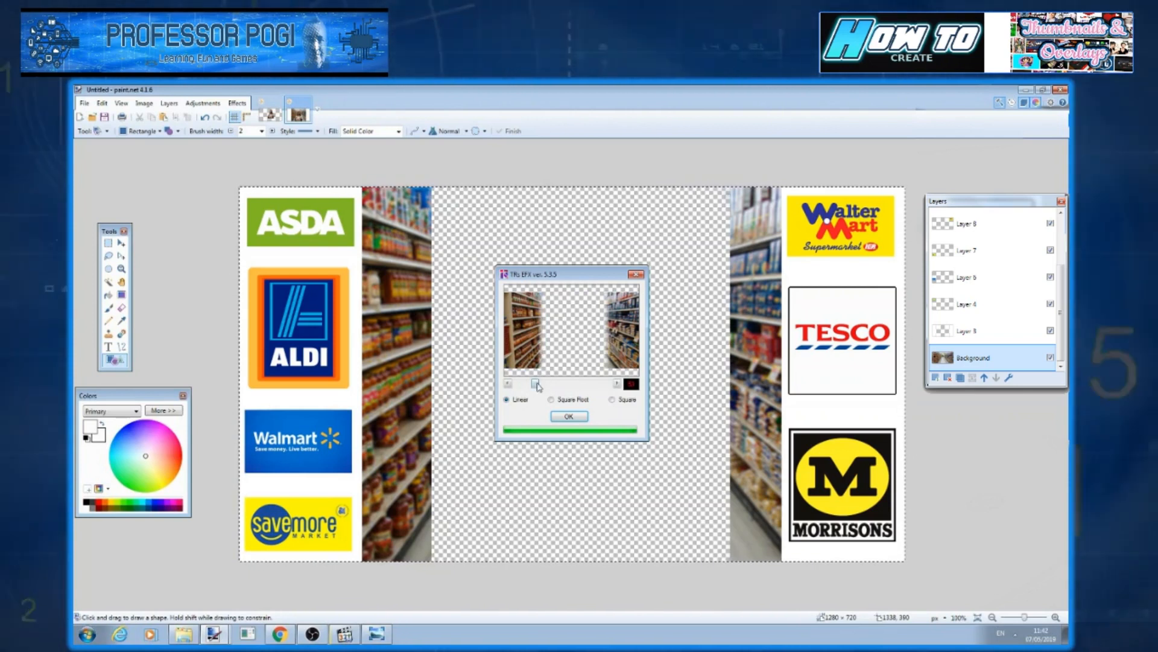
Compare the other TRs EFX falloff modes, apply stronger Linear feathering to the cut edges, and undo it
click(551, 400)
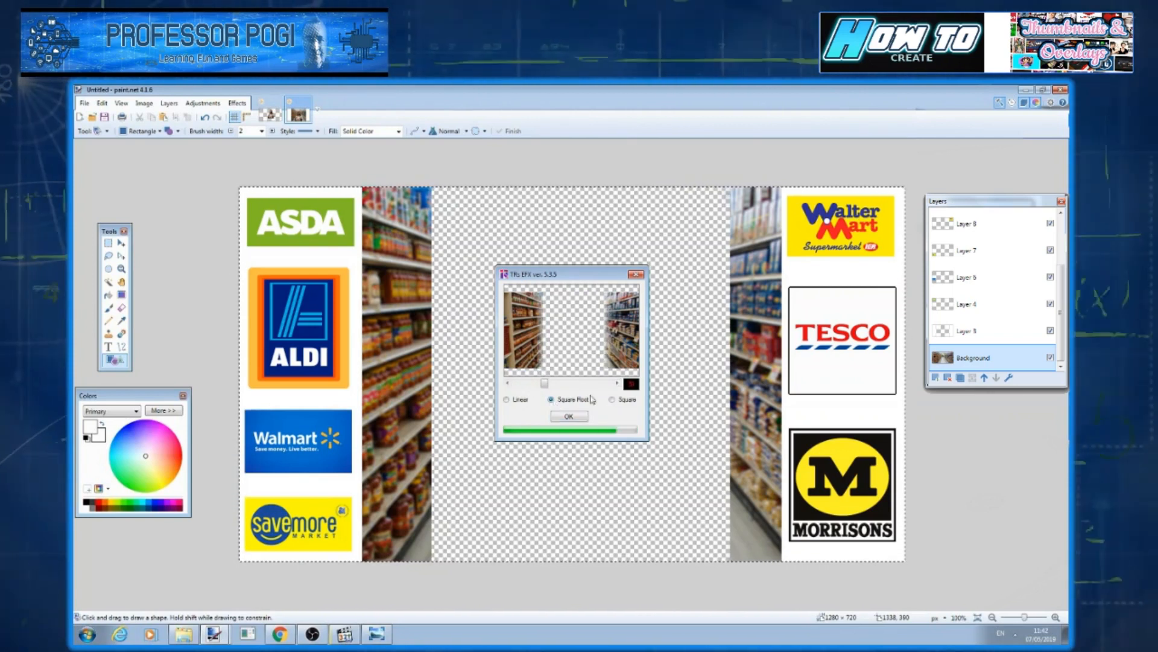
click(612, 399)
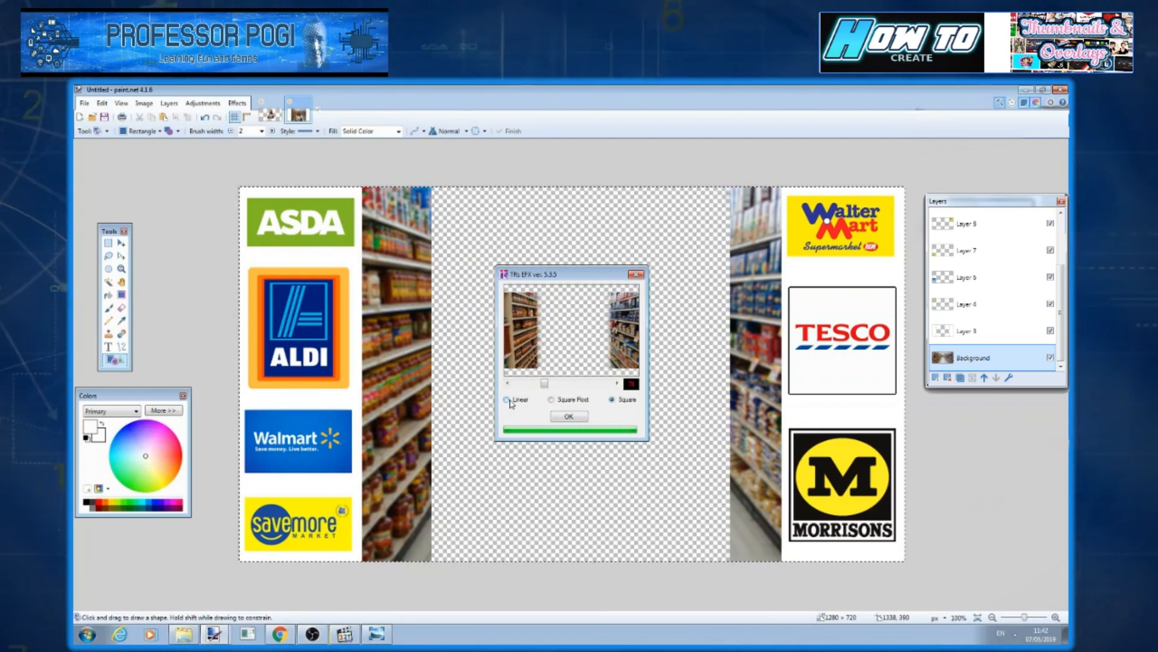
click(508, 401)
drag(551, 386, 561, 387)
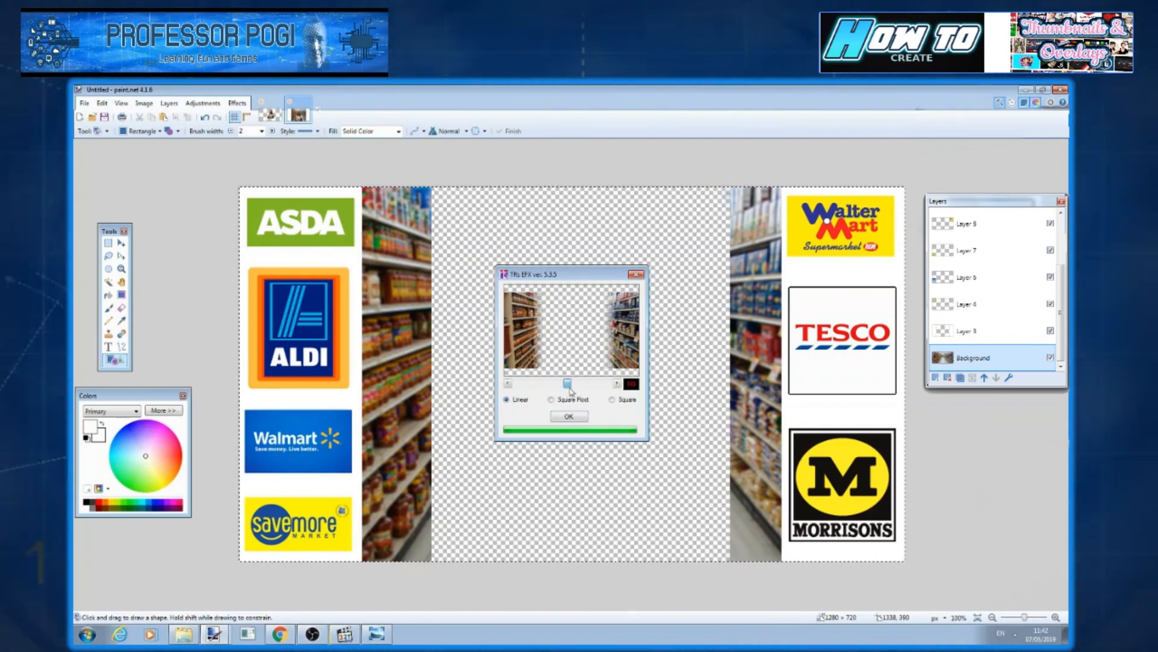
drag(570, 388, 567, 388)
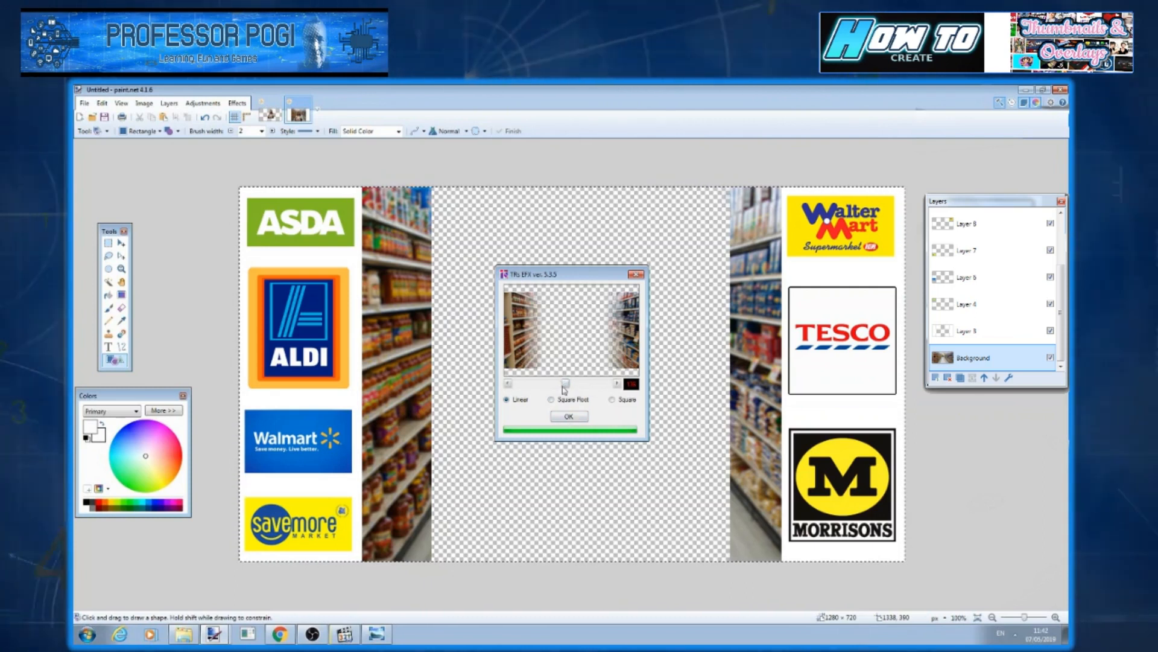
click(573, 417)
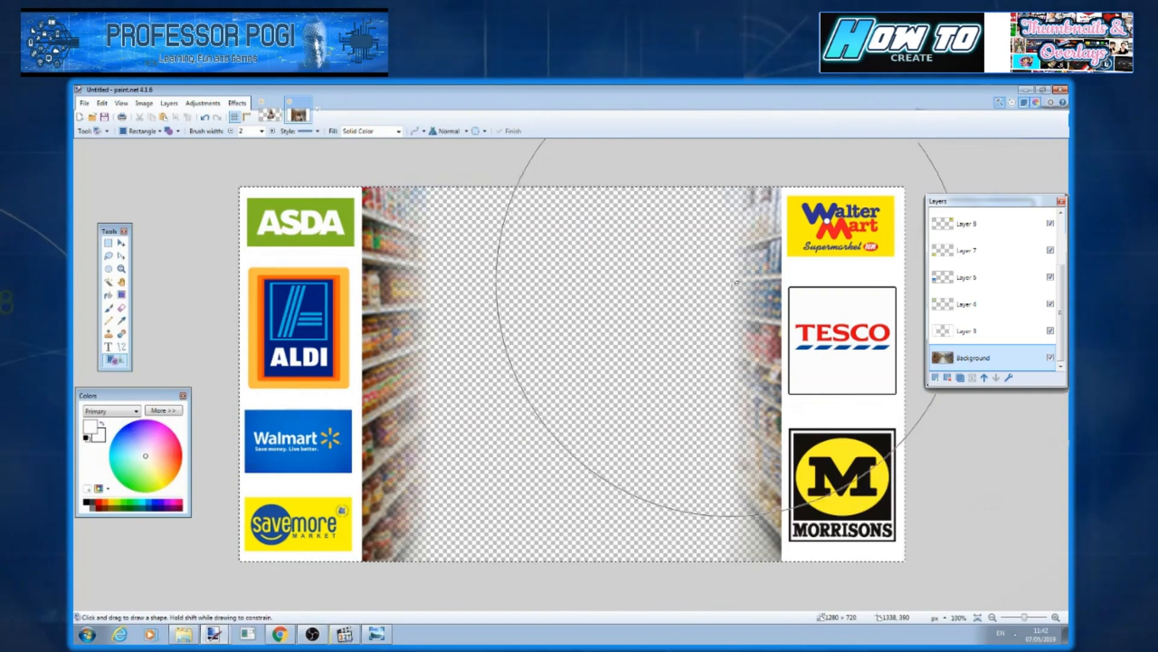
key(ctrl+z)
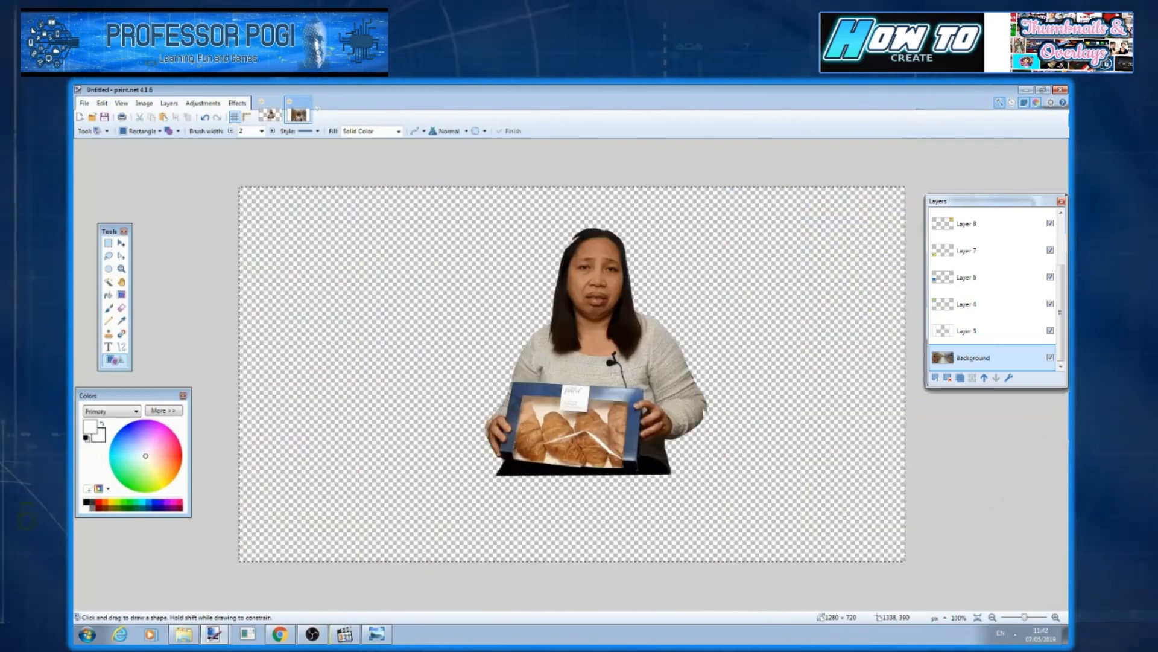
Apply the TRs EFX object effect in Linear mode to fade the supermarket shelves into the transparent window
click(237, 102)
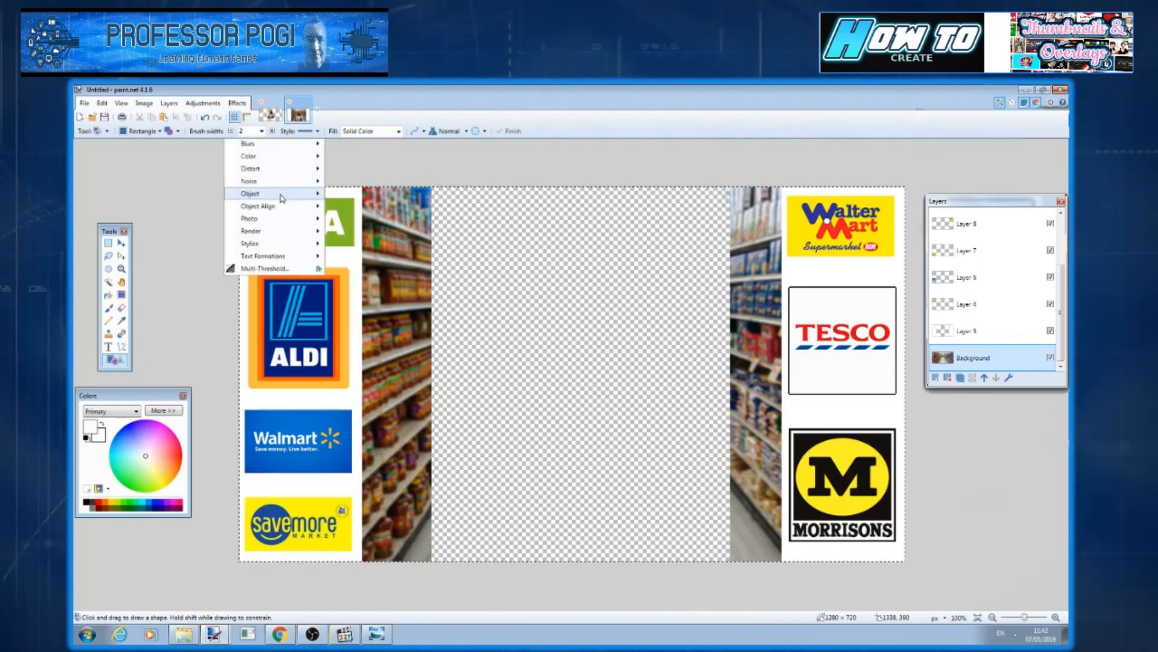
mouse_move(271, 193)
click(360, 230)
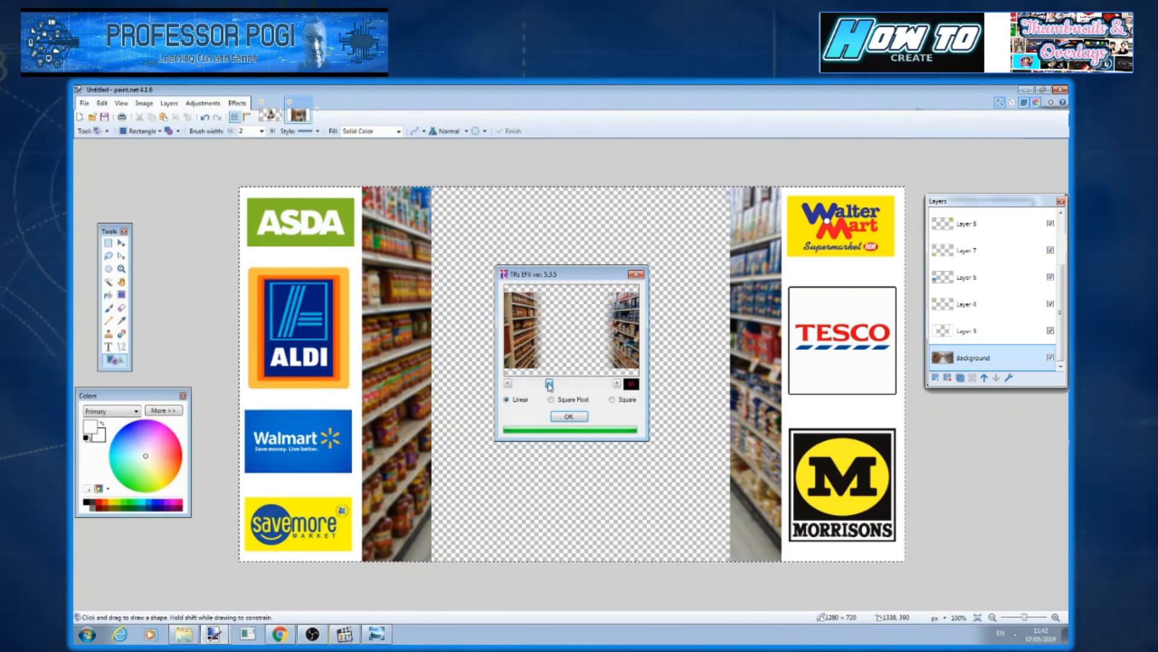
click(509, 384)
click(571, 418)
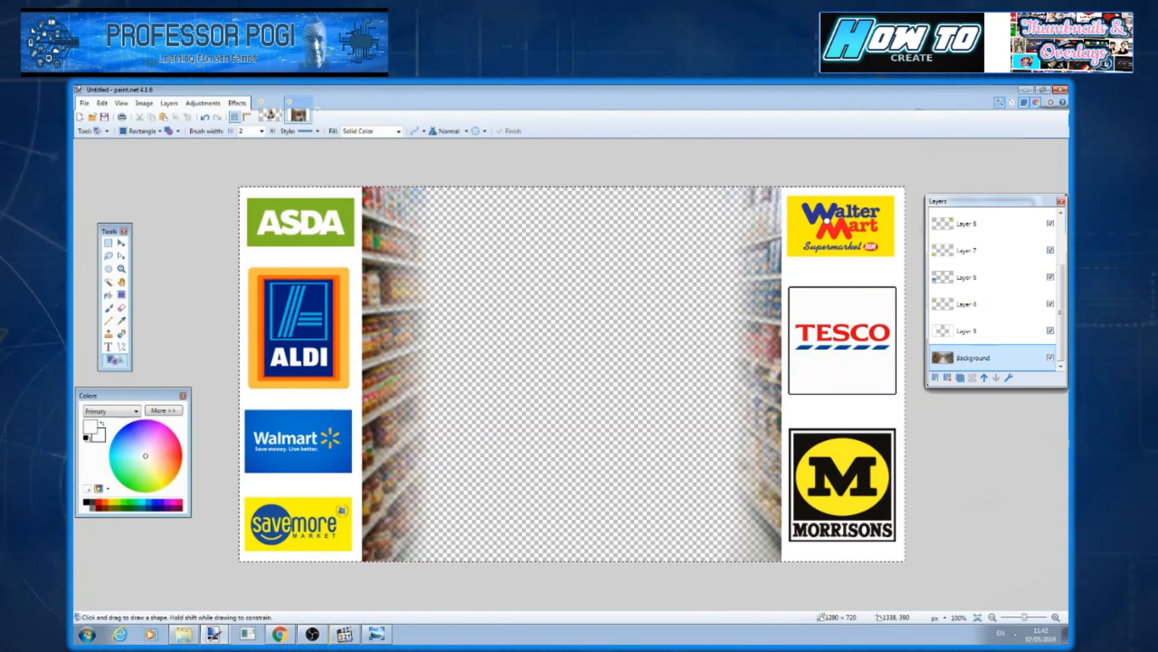
Save the layered overlay project under the file name OL in the paint.net (*.pdn) format
click(84, 102)
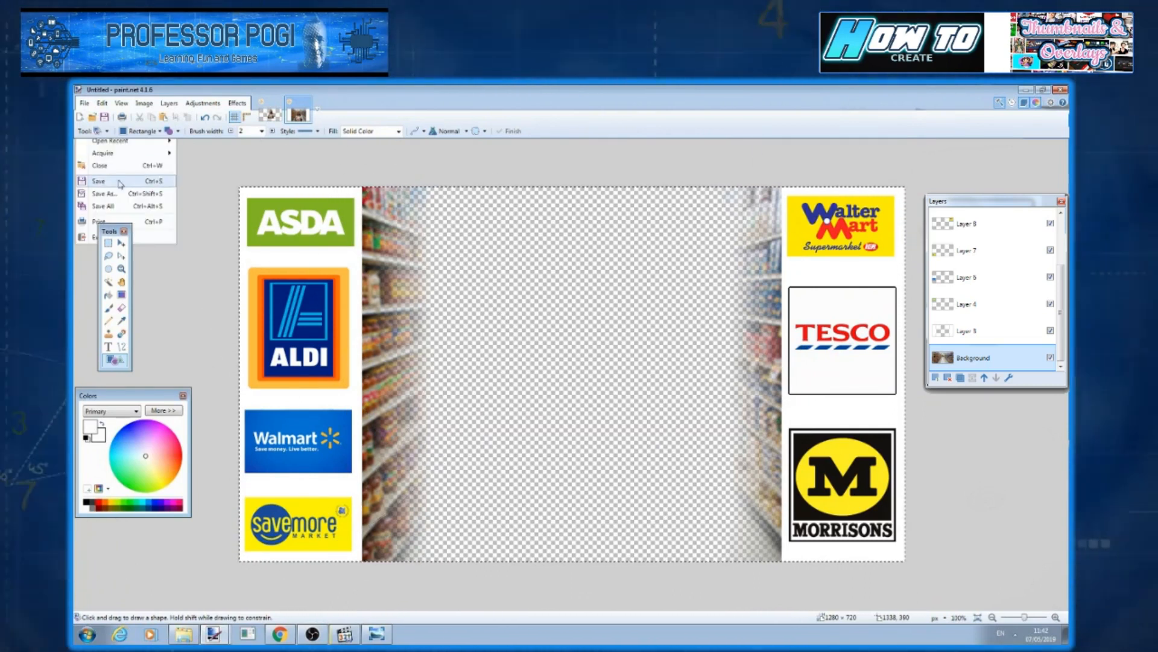
click(129, 196)
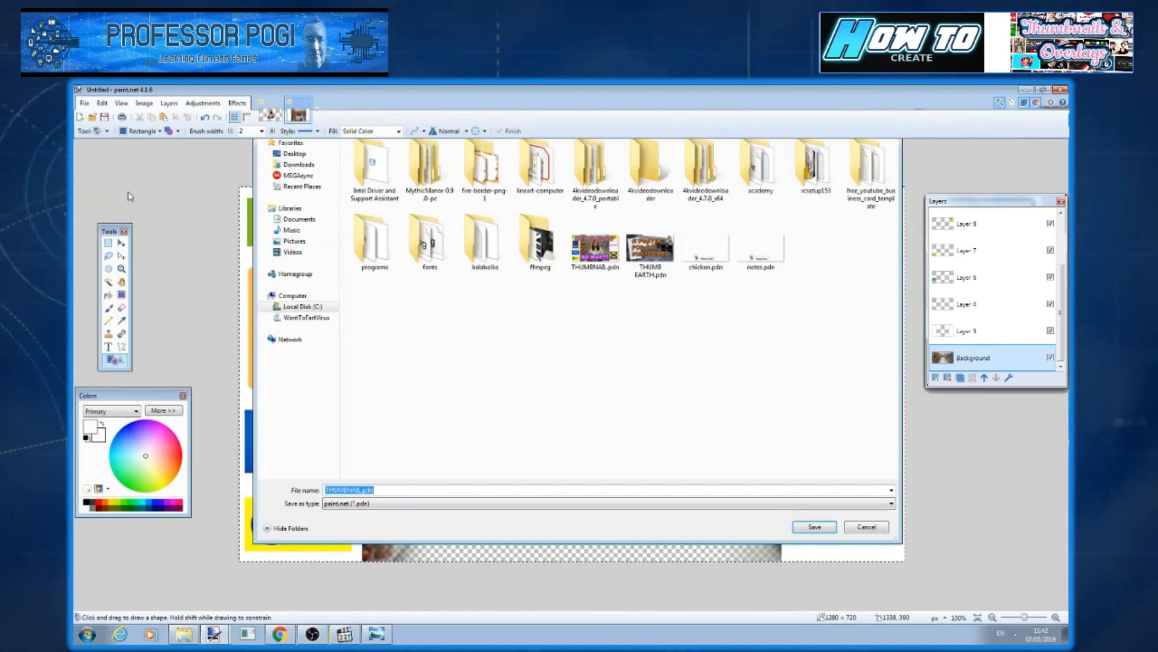
text(OL)
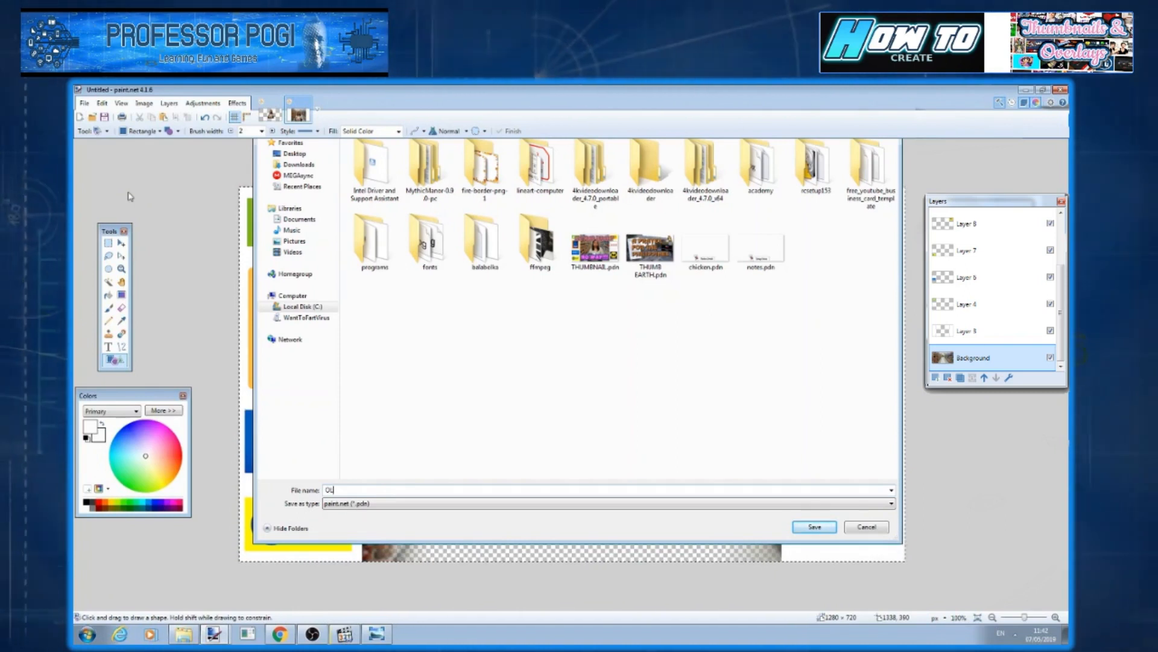
key(Return)
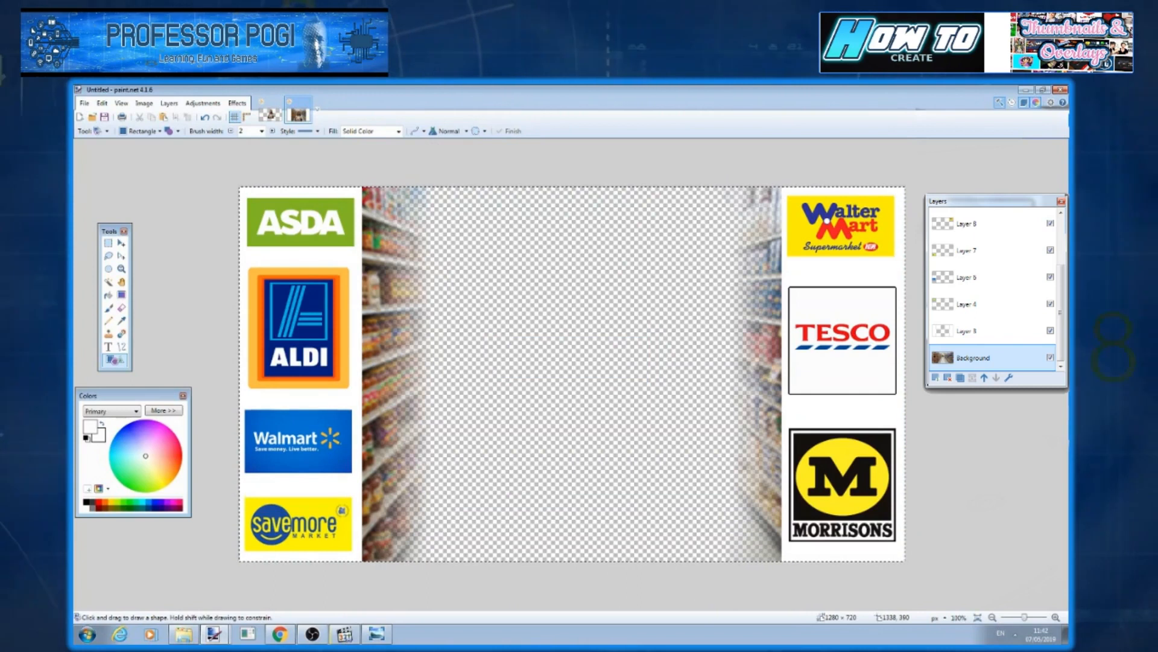
Save a flattened PNG version of the overlay as OL.png, with the bit depth on Auto-detect
click(84, 103)
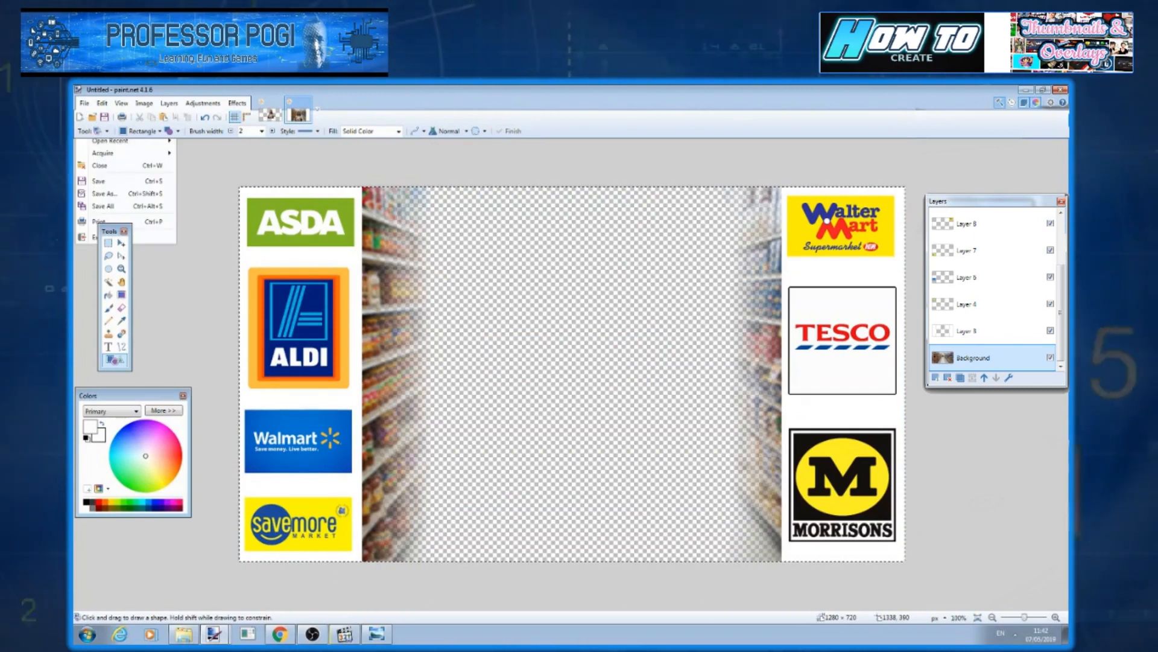
click(111, 193)
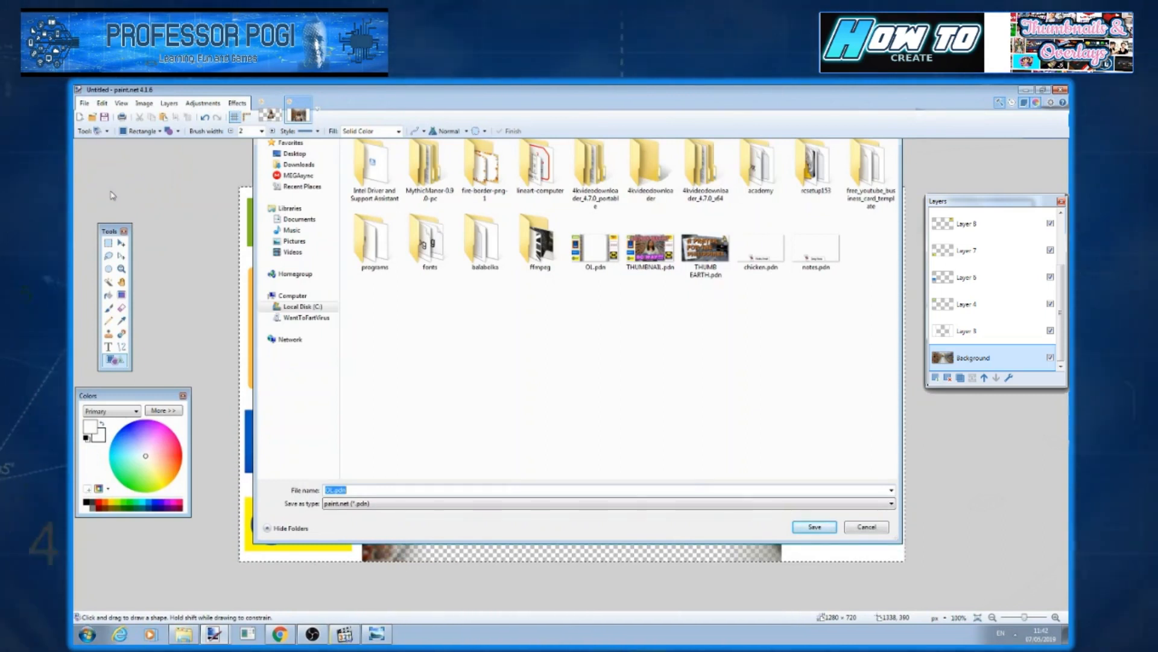
click(658, 504)
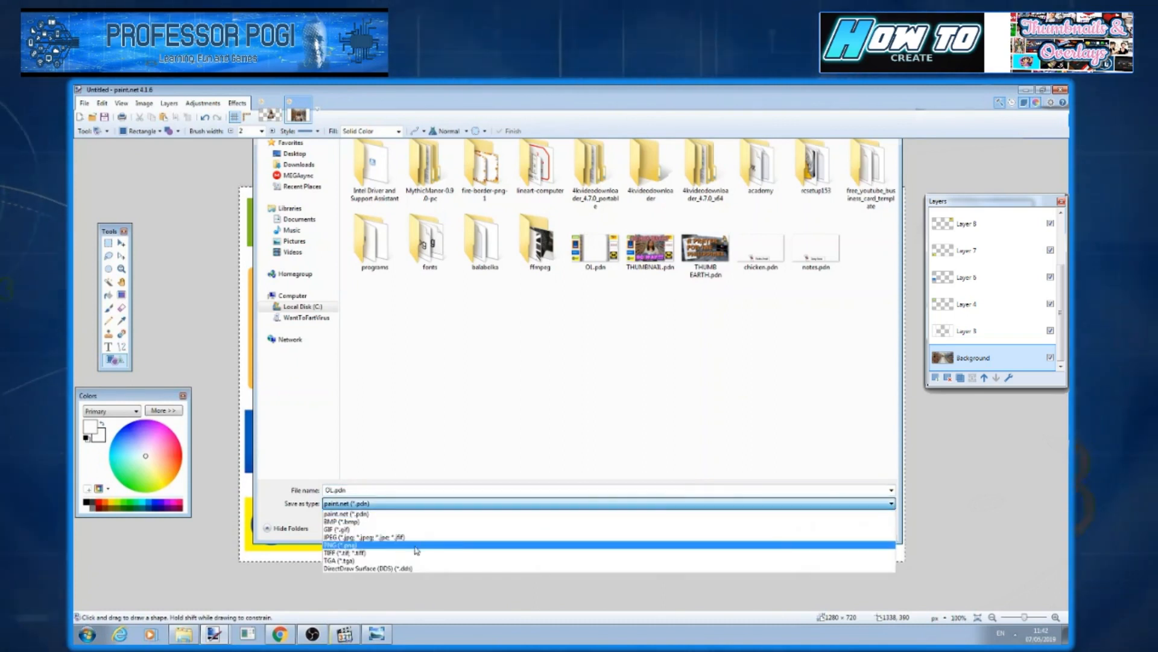
click(606, 544)
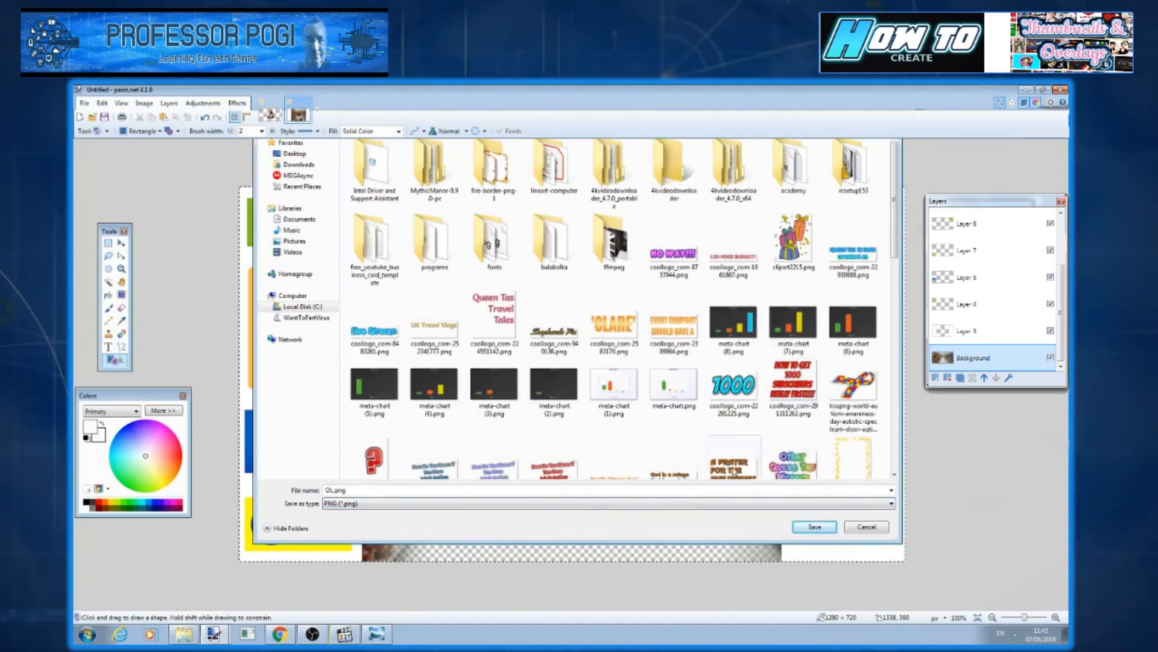
click(815, 526)
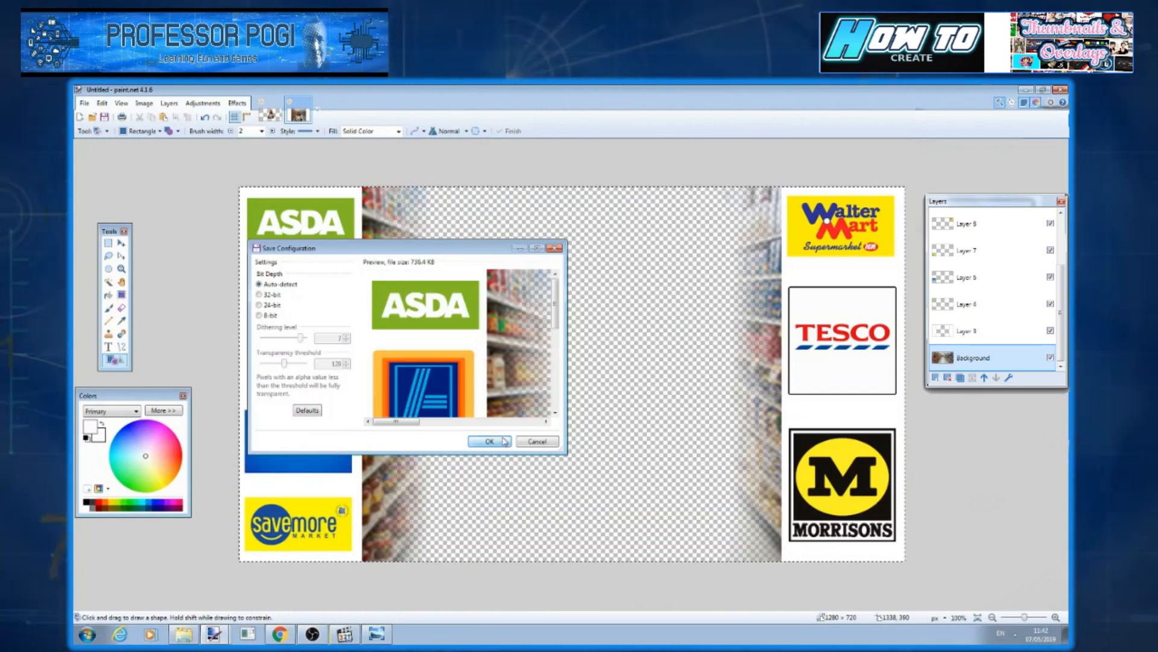
click(489, 441)
click(531, 384)
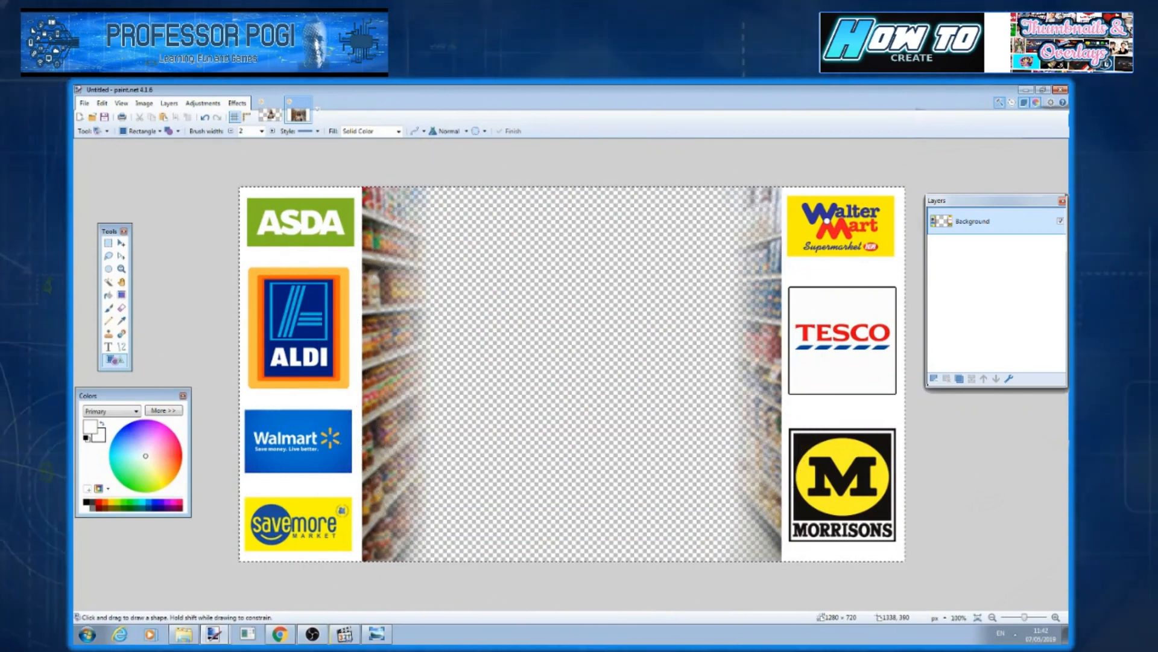
Open the JPG photo of the woman holding the croissant box and paste a copy of the whole flattened overlay into it as a new layer
key(ctrl+o)
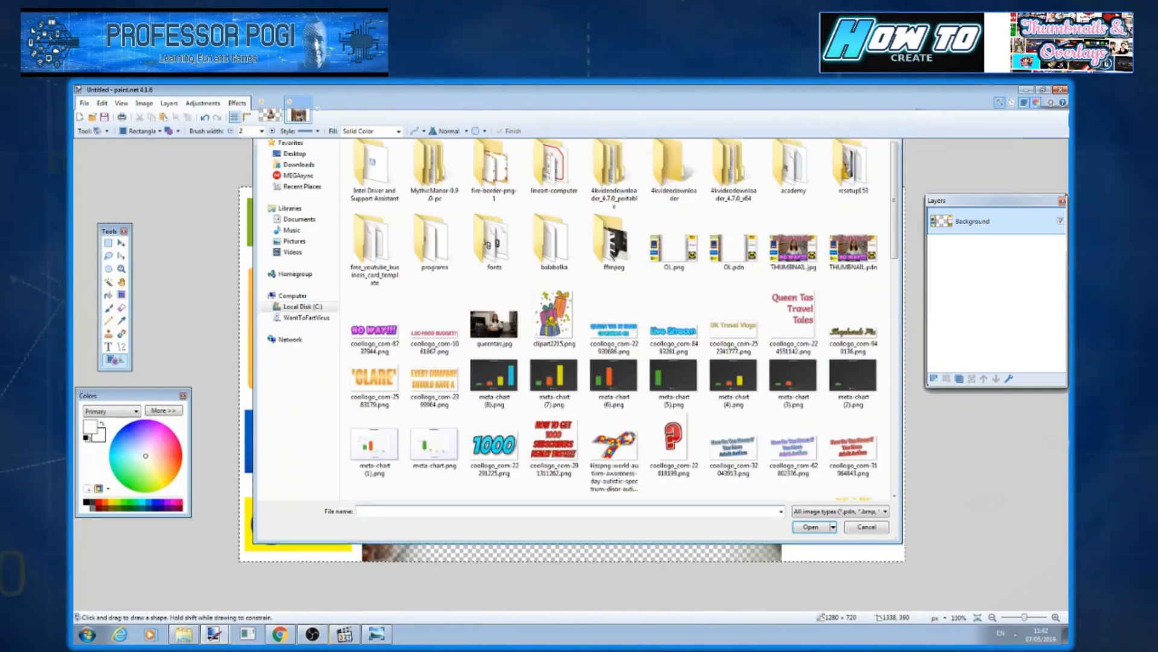
double_click(470, 337)
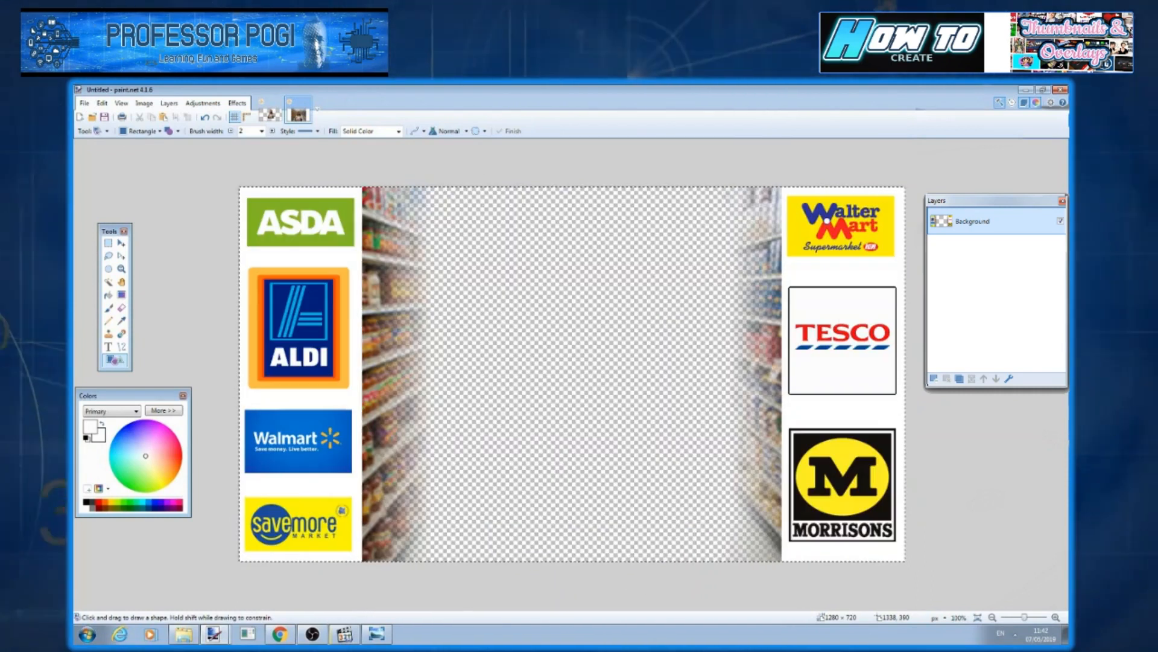
click(102, 103)
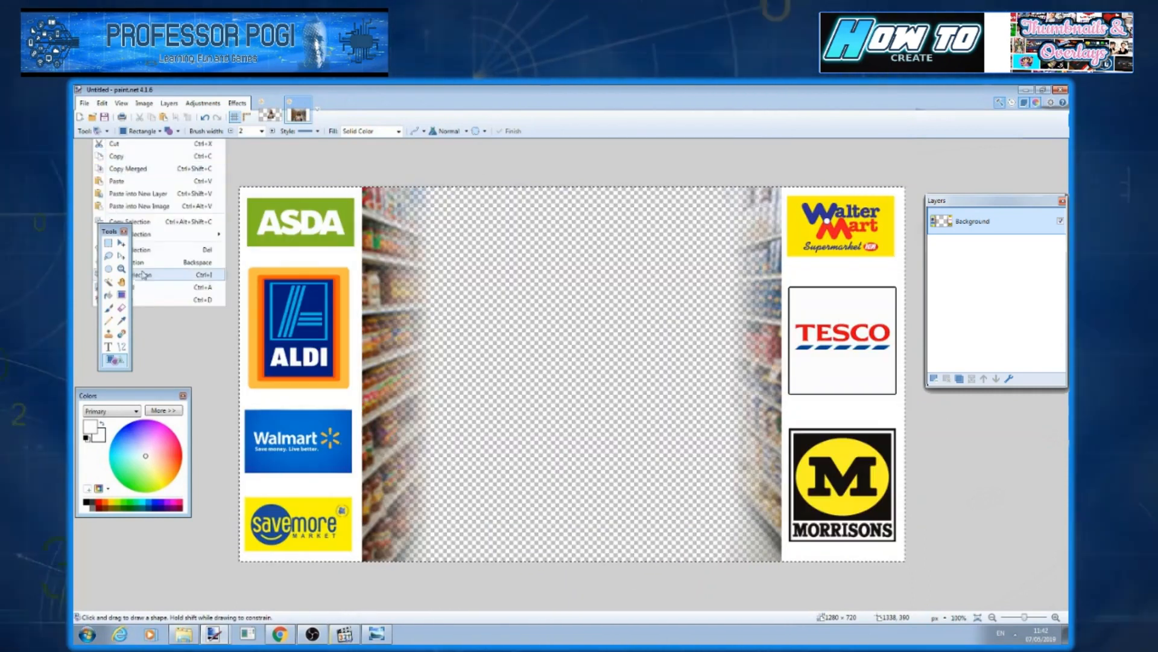
click(142, 299)
click(102, 103)
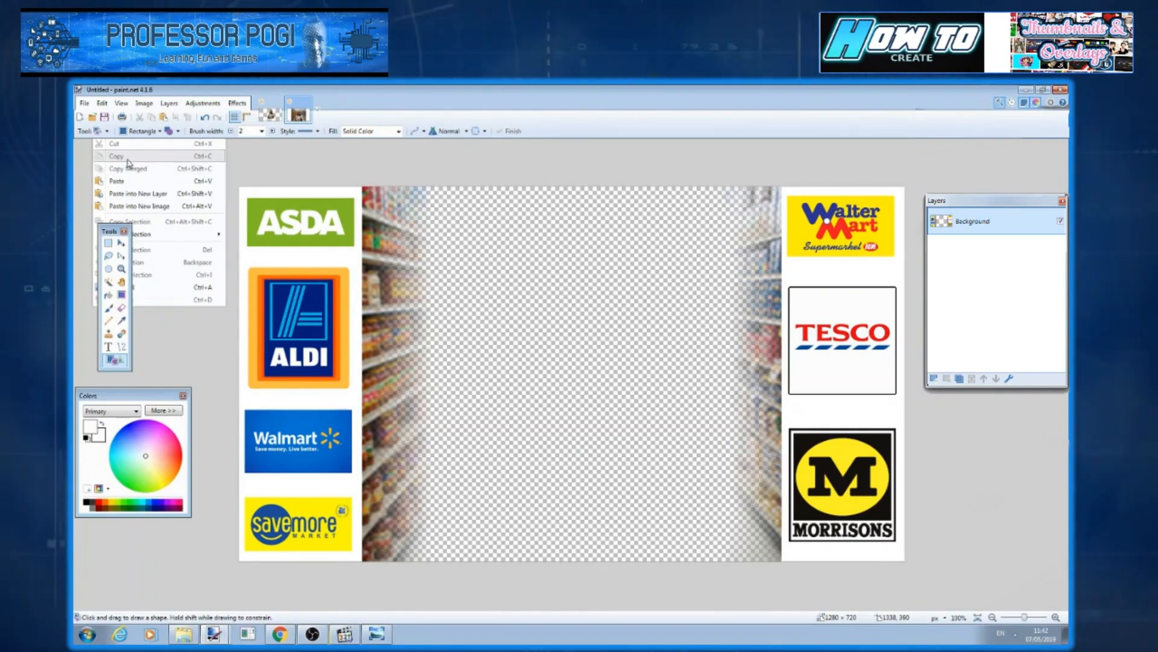
click(140, 287)
click(102, 103)
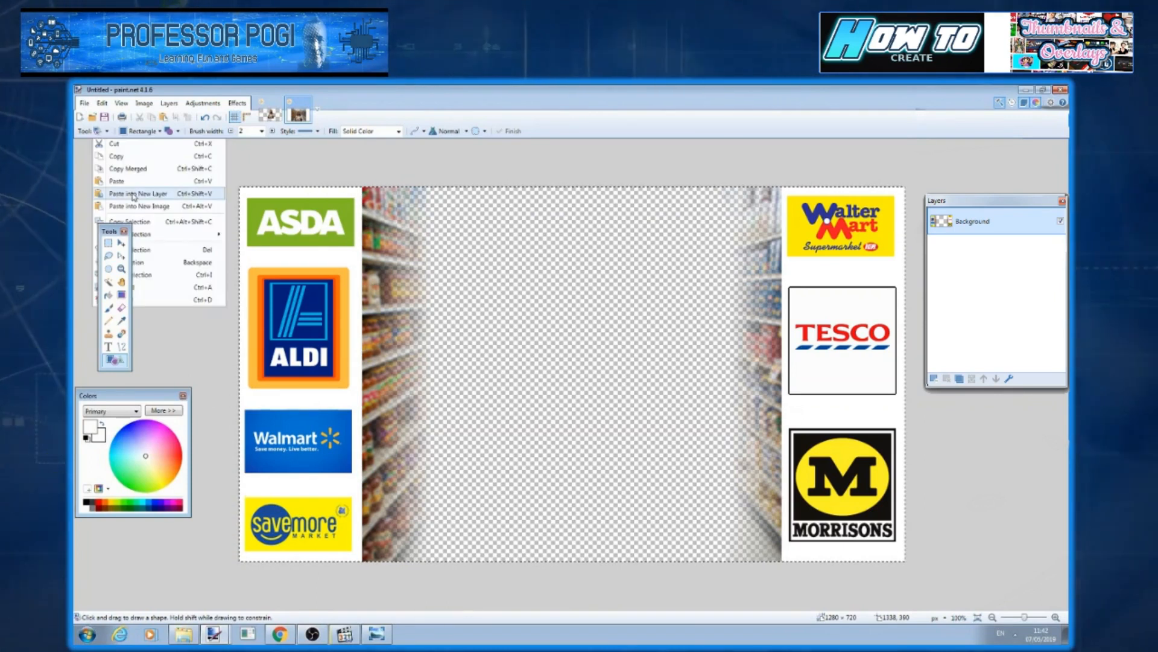
click(128, 156)
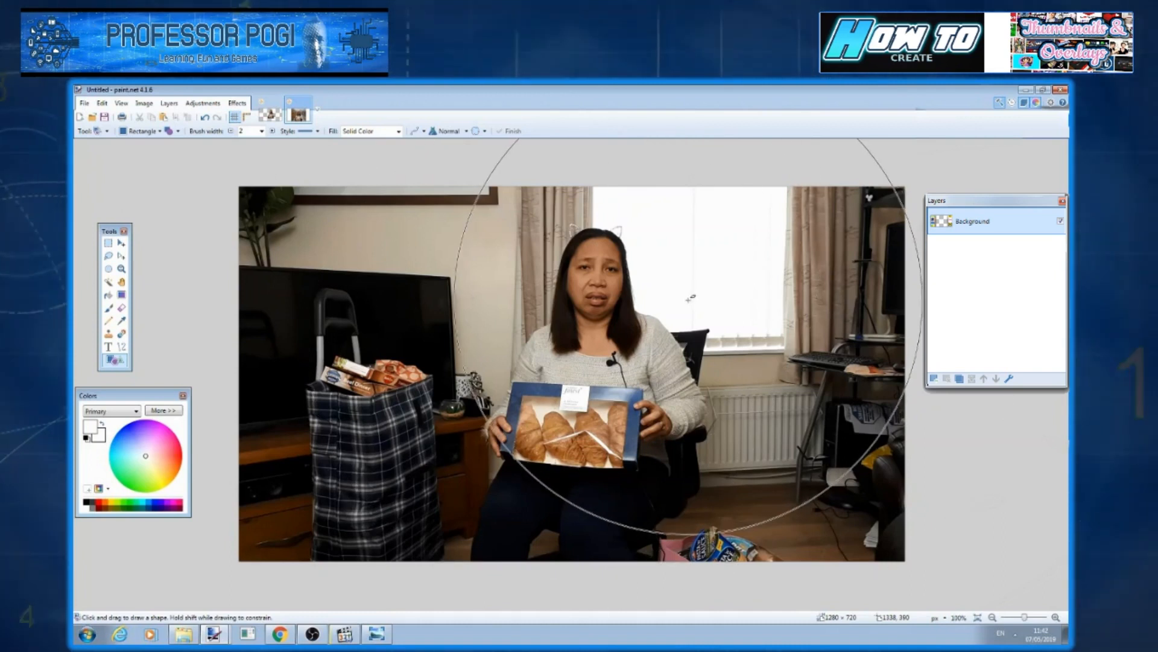
click(102, 103)
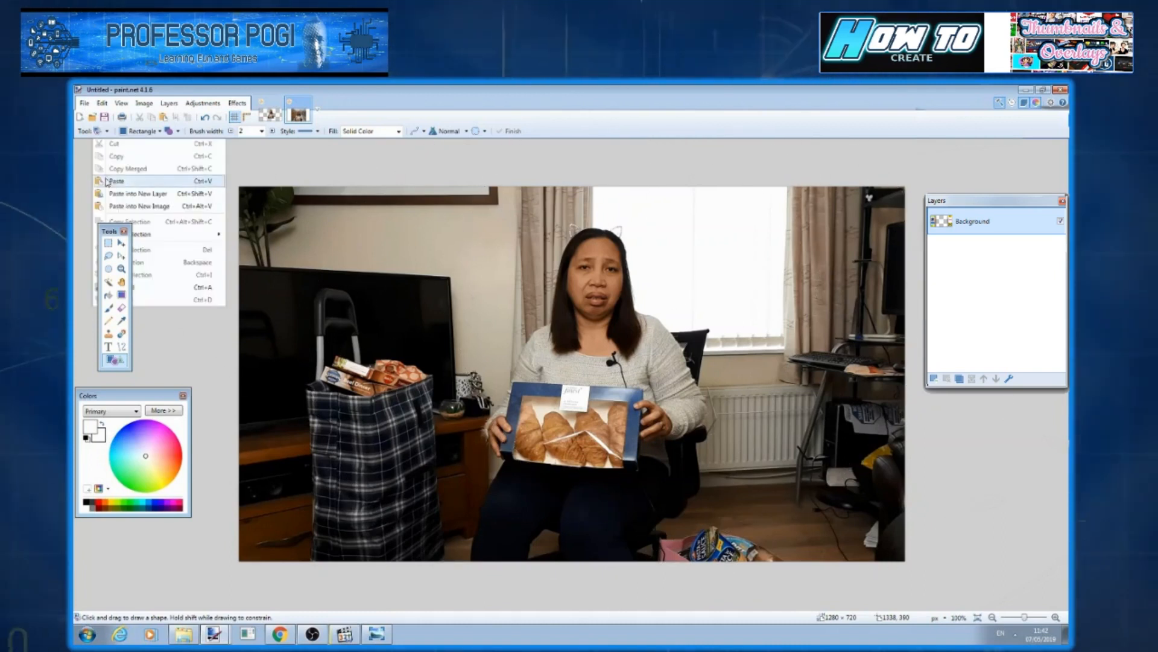
click(156, 194)
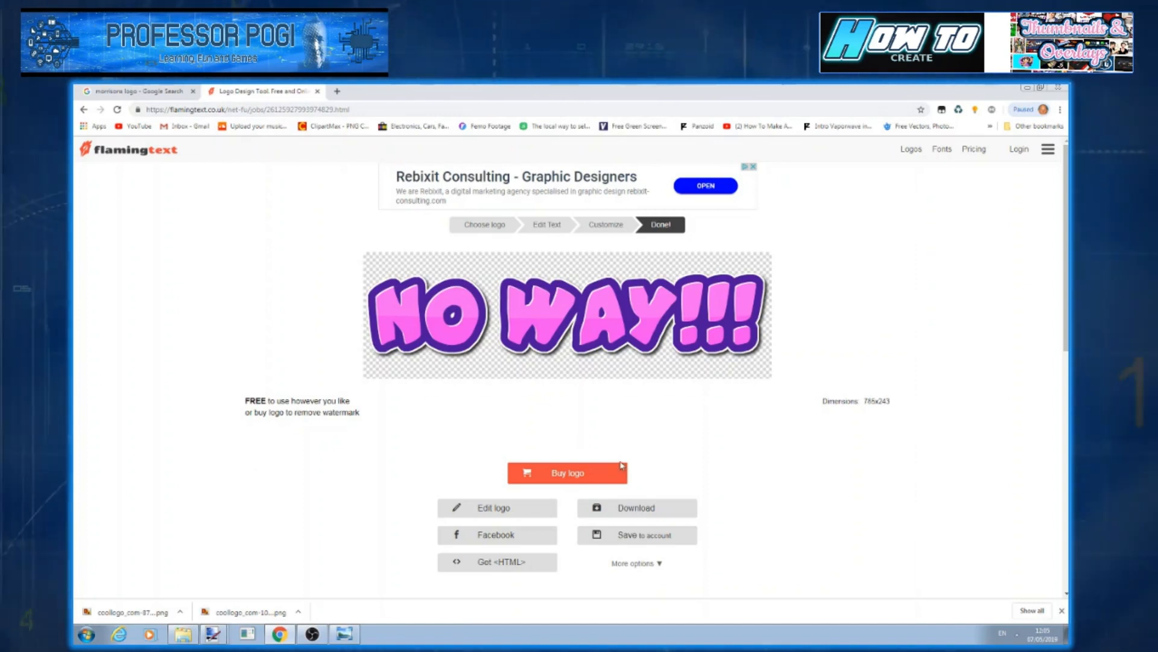
Switch to Chrome, open the bookmarked ClipartMax site and look through its hot transparent clipart images
click(139, 91)
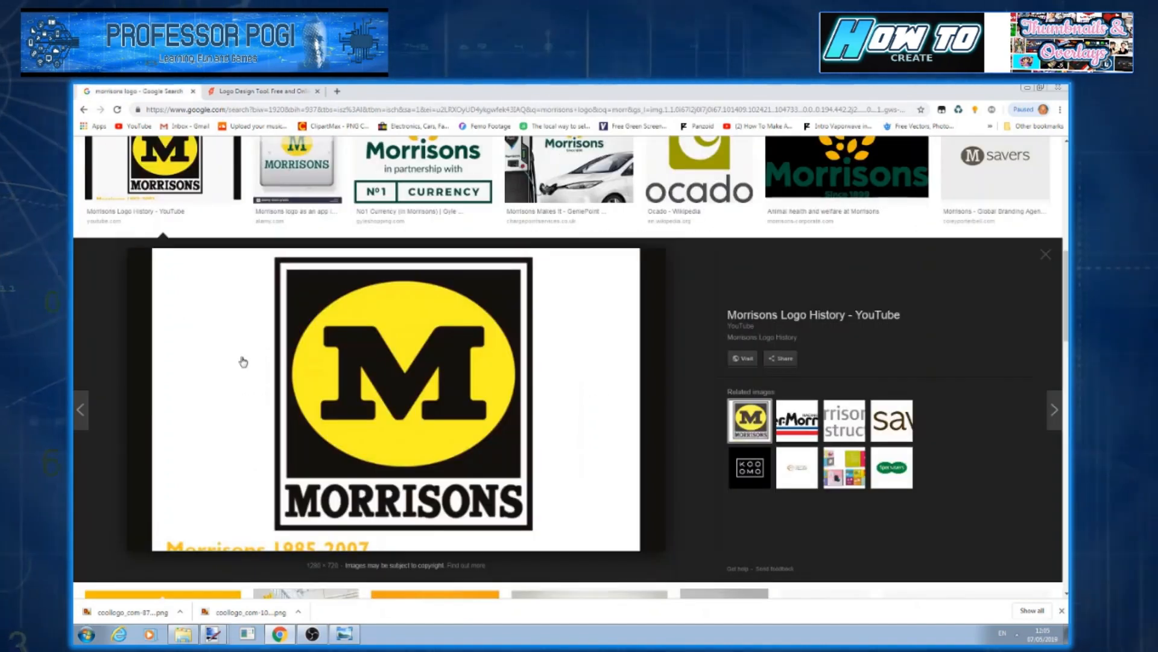
scroll(243, 361, up, 10)
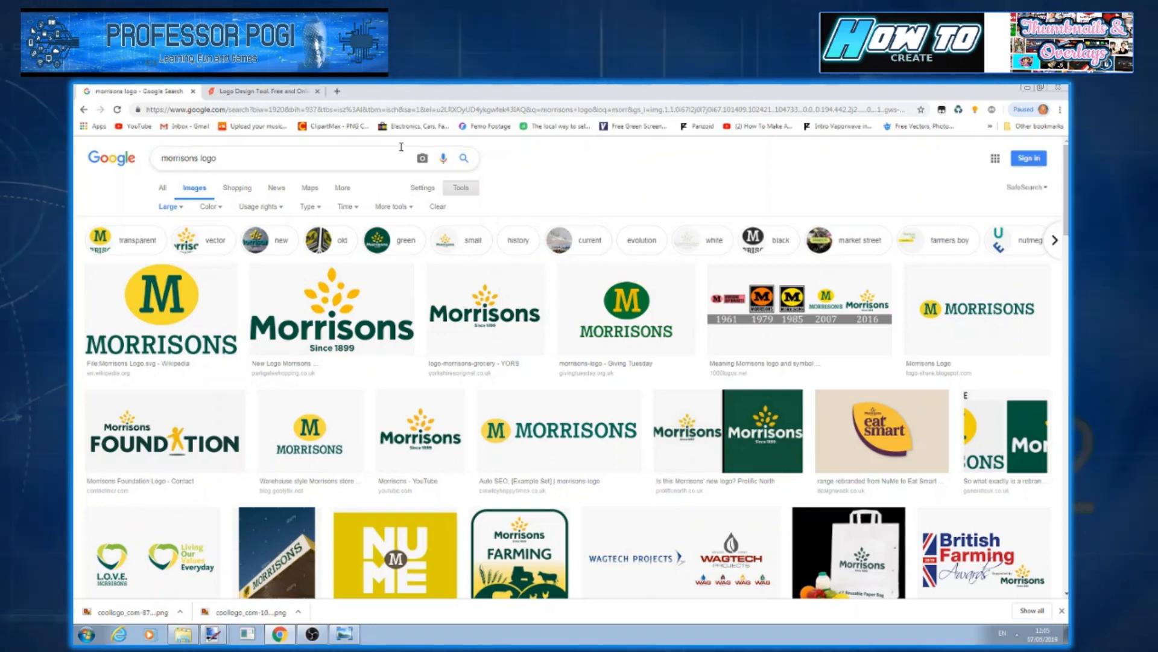
click(334, 128)
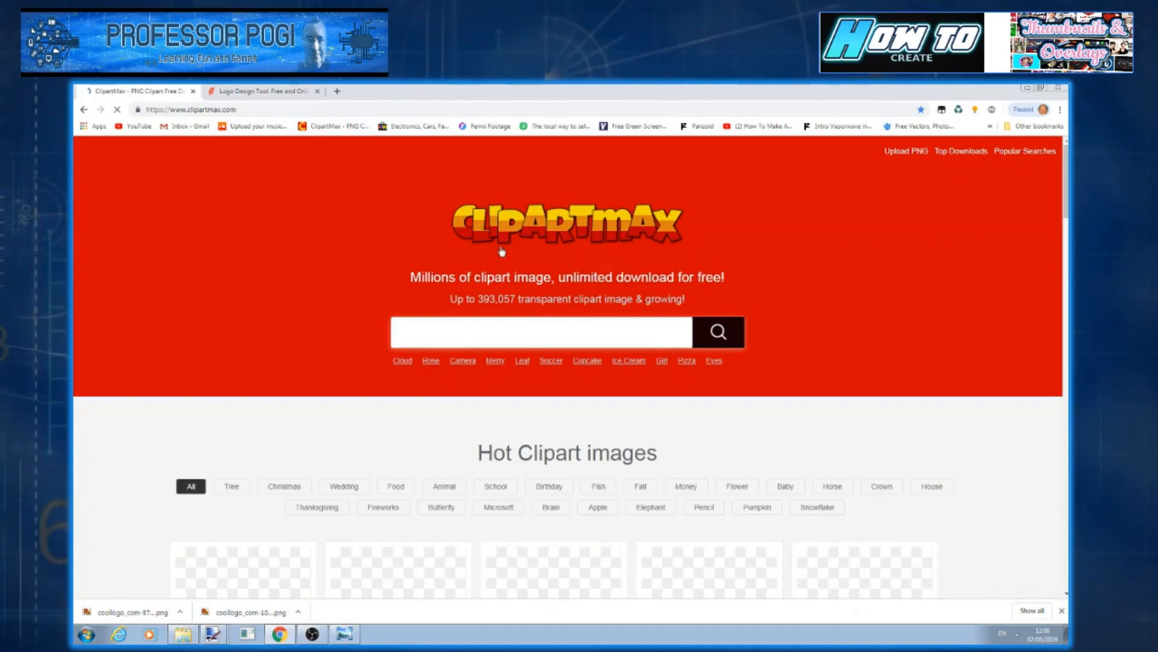
scroll(602, 231, down, 8)
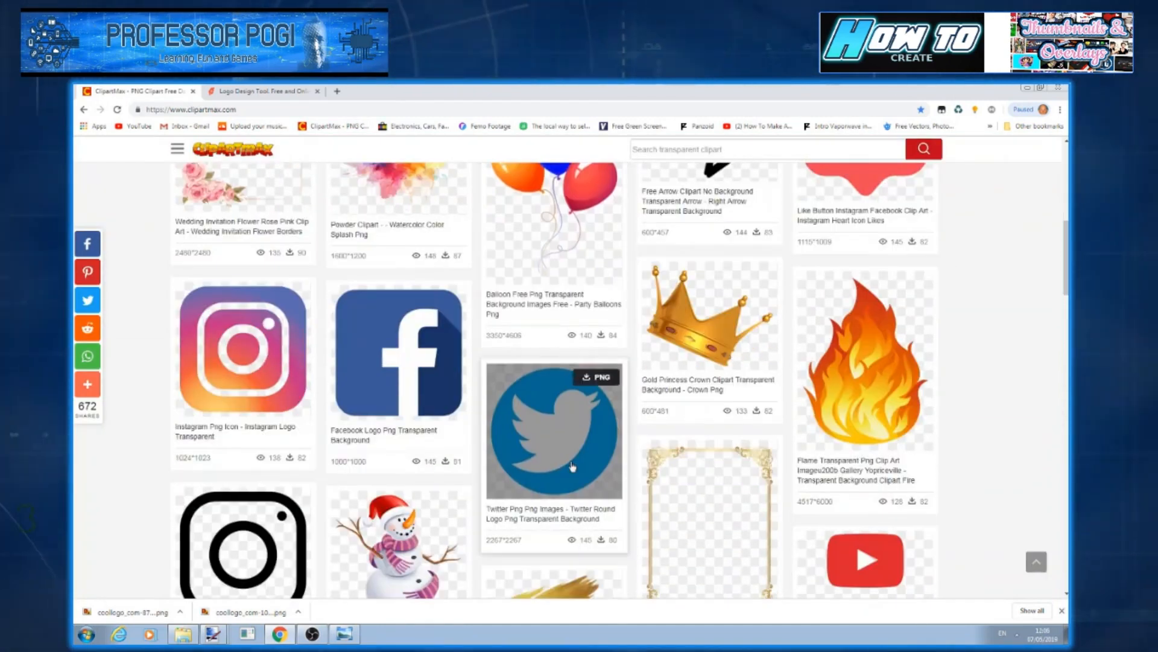
scroll(571, 469, down, 3)
scroll(567, 462, down, 6)
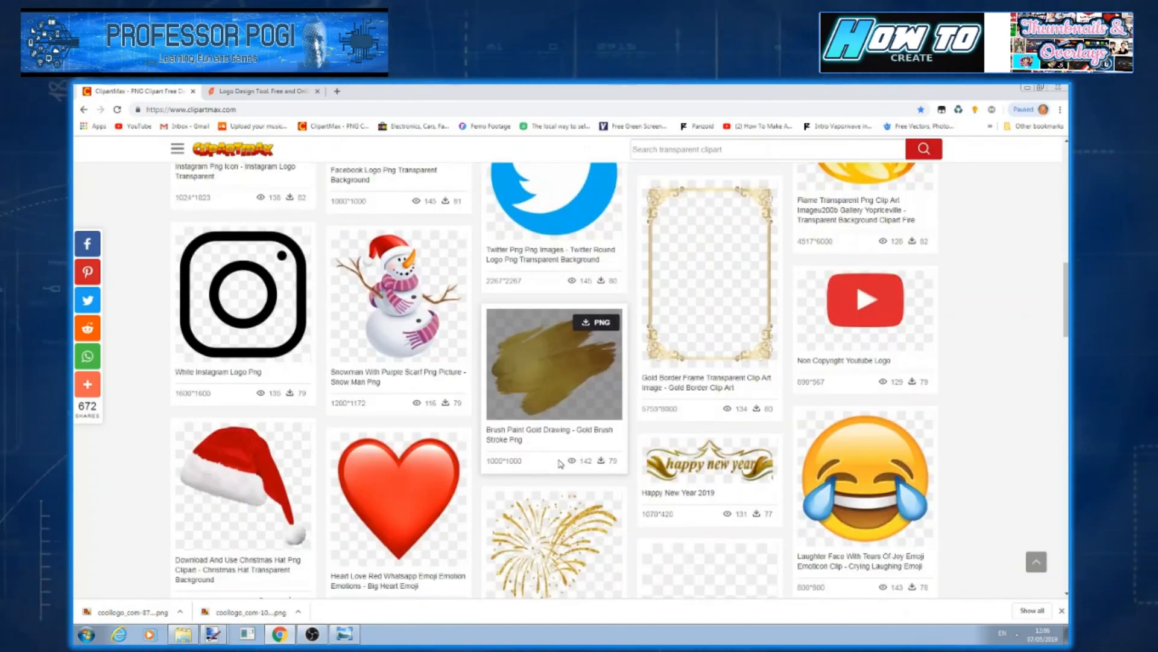
scroll(565, 471, down, 5)
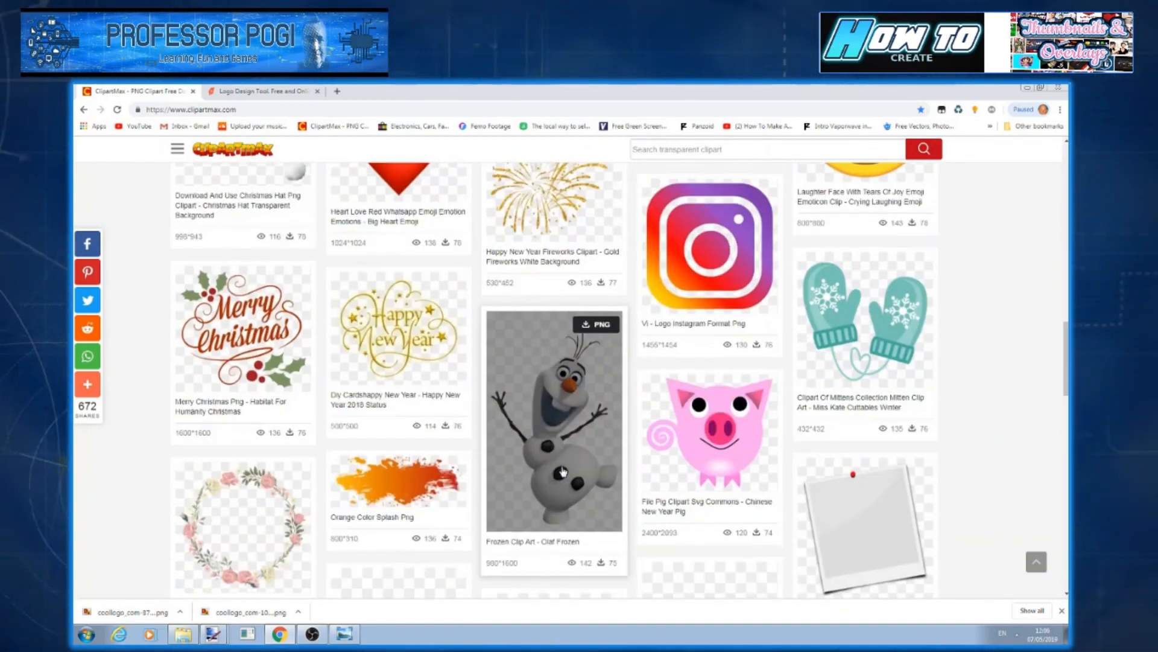
scroll(563, 469, up, 20)
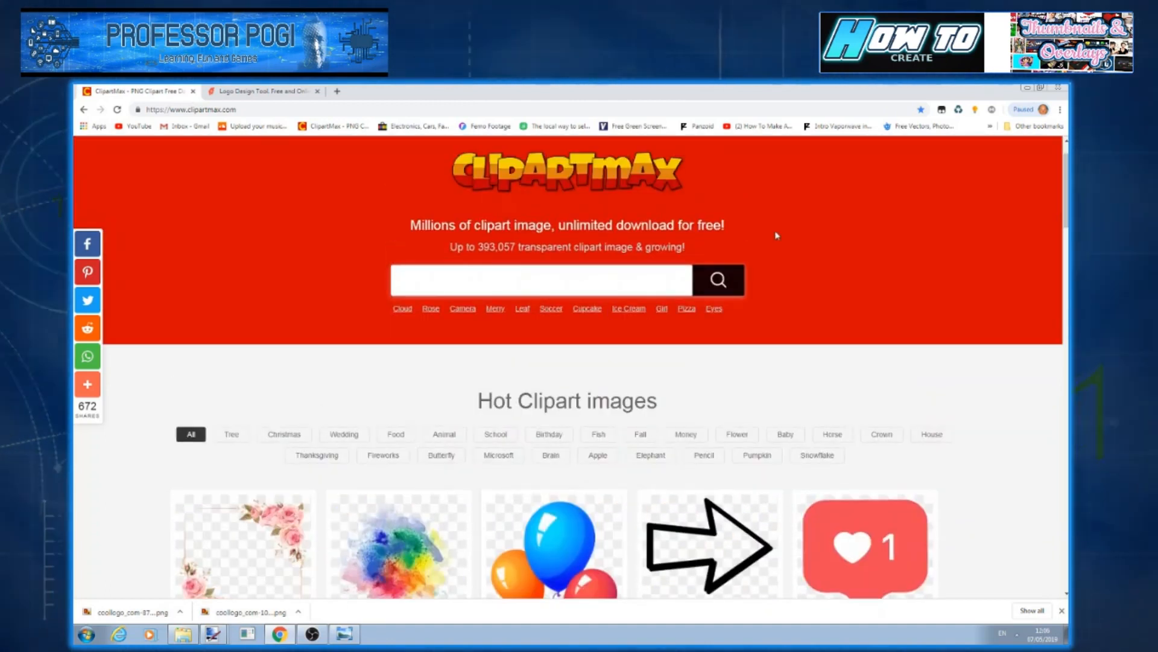
Open the bookmarked kissPNG page of Nayeon images and look through its transparent PNG results
click(989, 127)
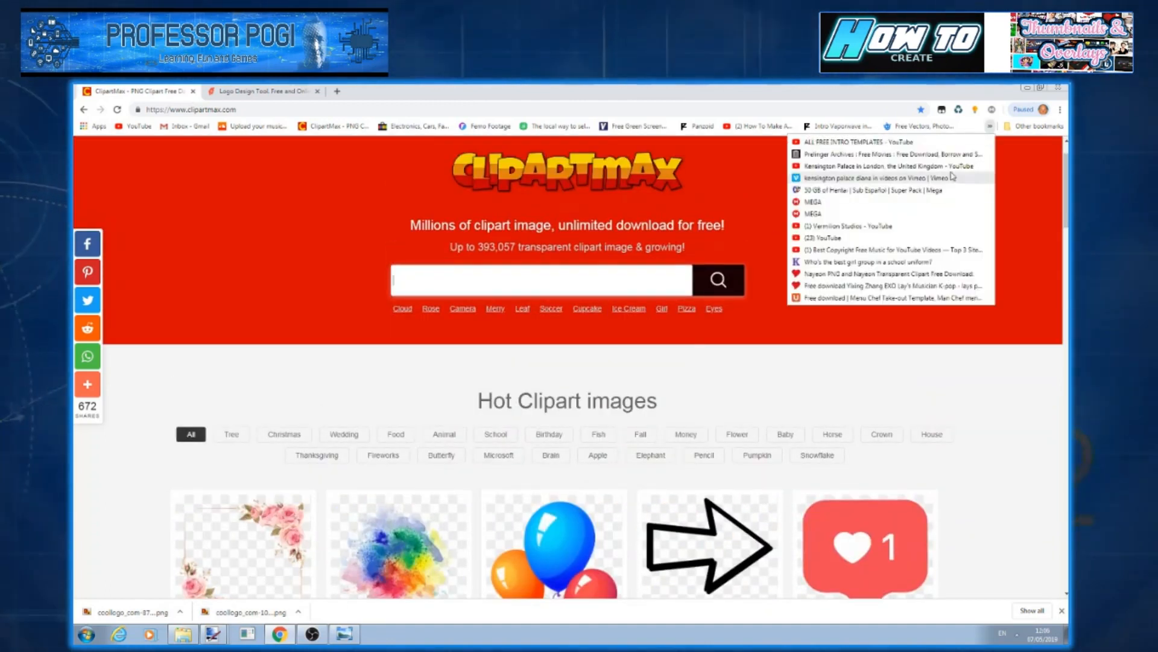
click(869, 274)
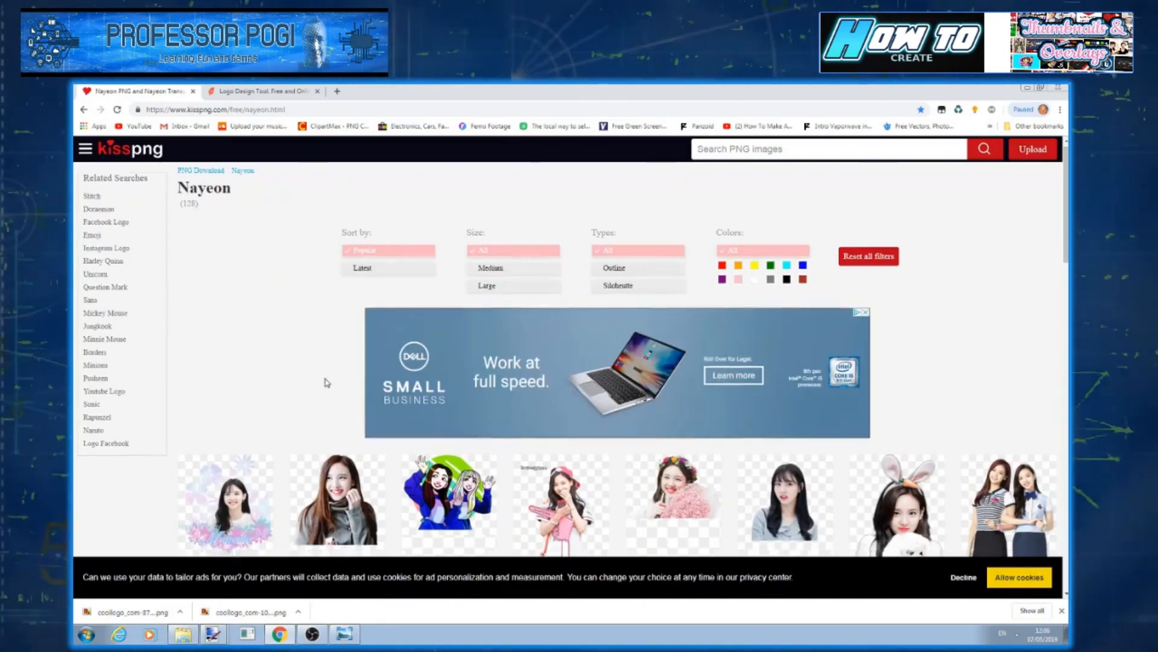
scroll(326, 384, down, 5)
scroll(413, 389, down, 3)
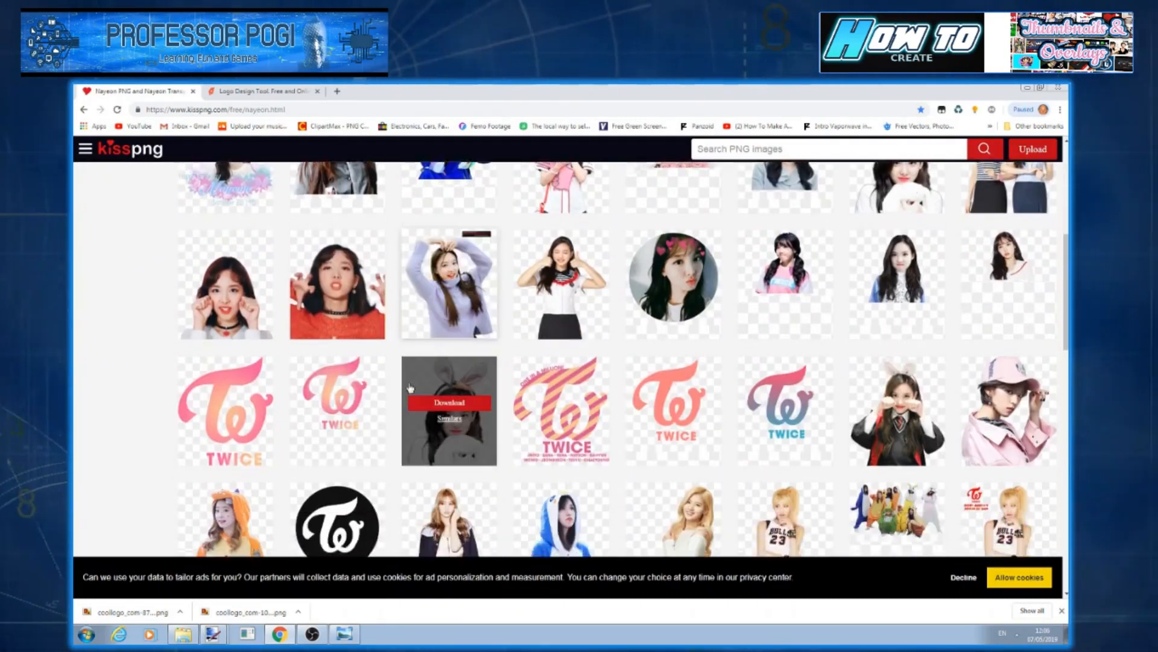
scroll(438, 393, down, 5)
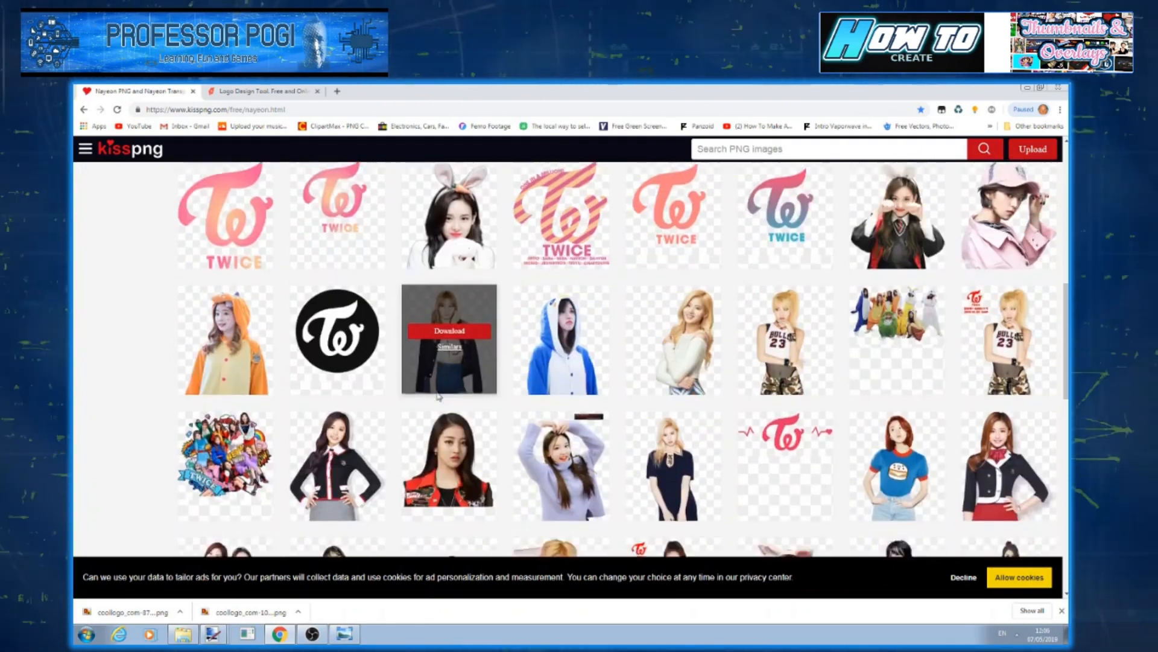
scroll(439, 394, up, 15)
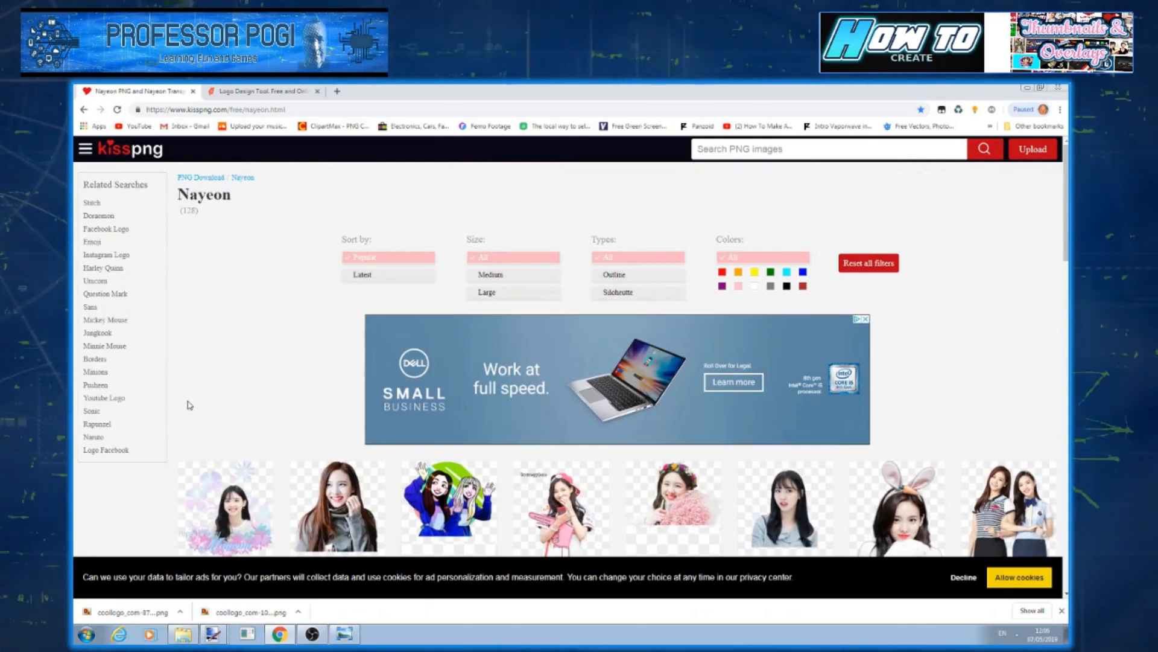
Open the kissPNG download page of the Nayeon image with bunny ears, black robe and striped tie
scroll(191, 405, down, 2)
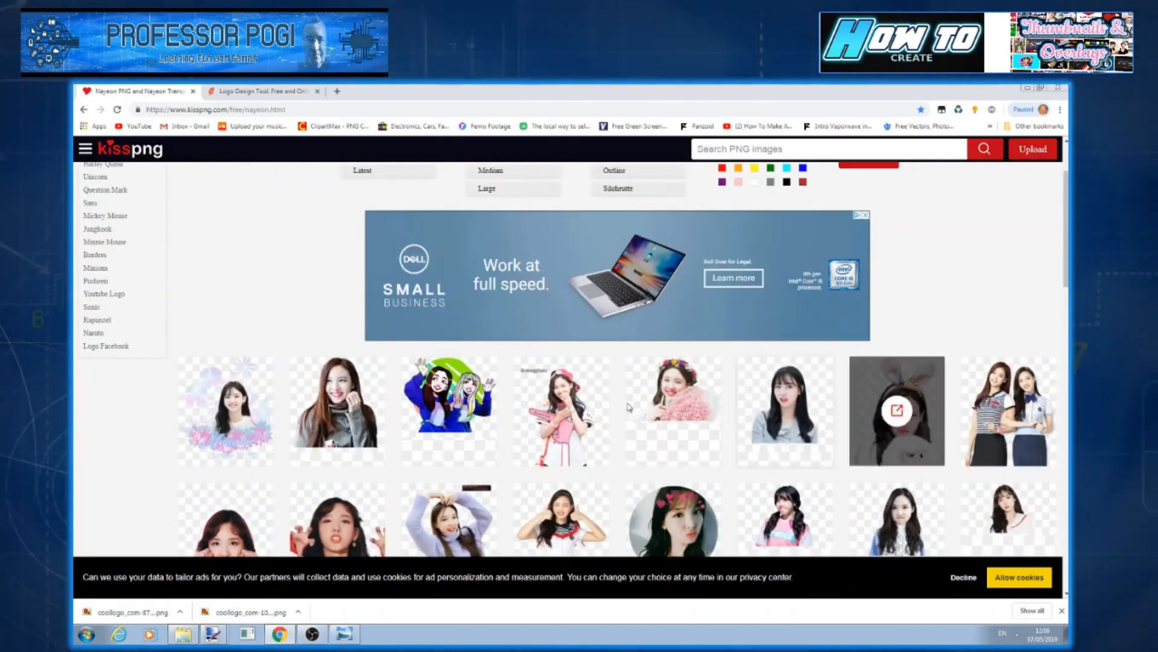
scroll(543, 431, down, 3)
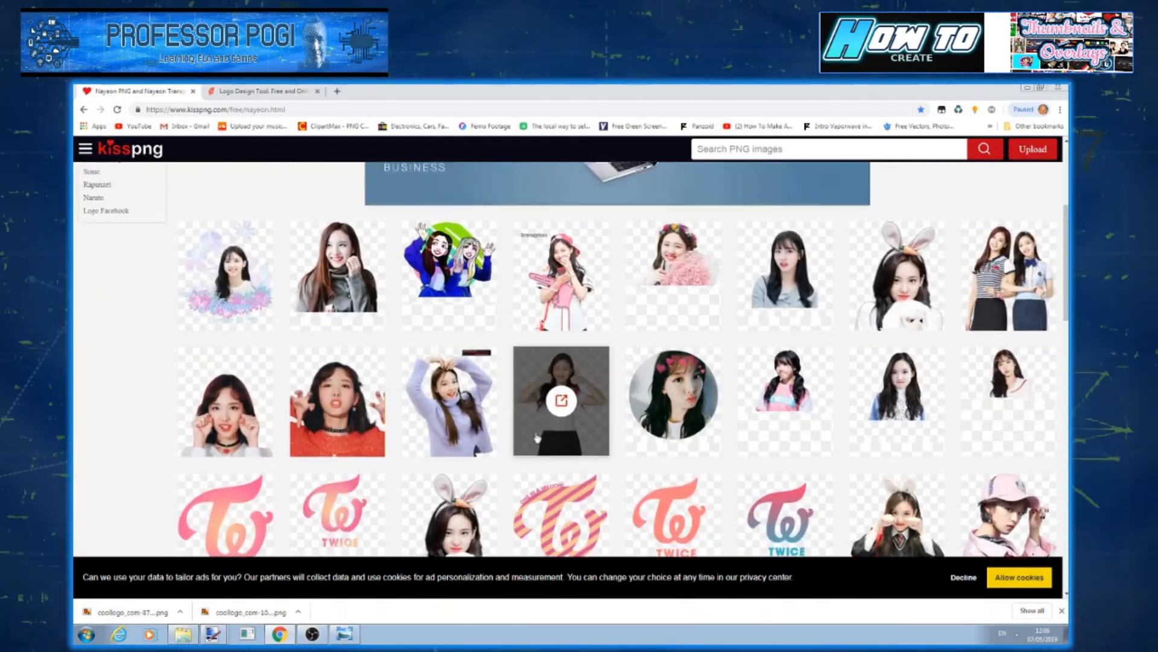
scroll(540, 434, up, 4)
scroll(537, 438, up, 2)
scroll(539, 434, down, 3)
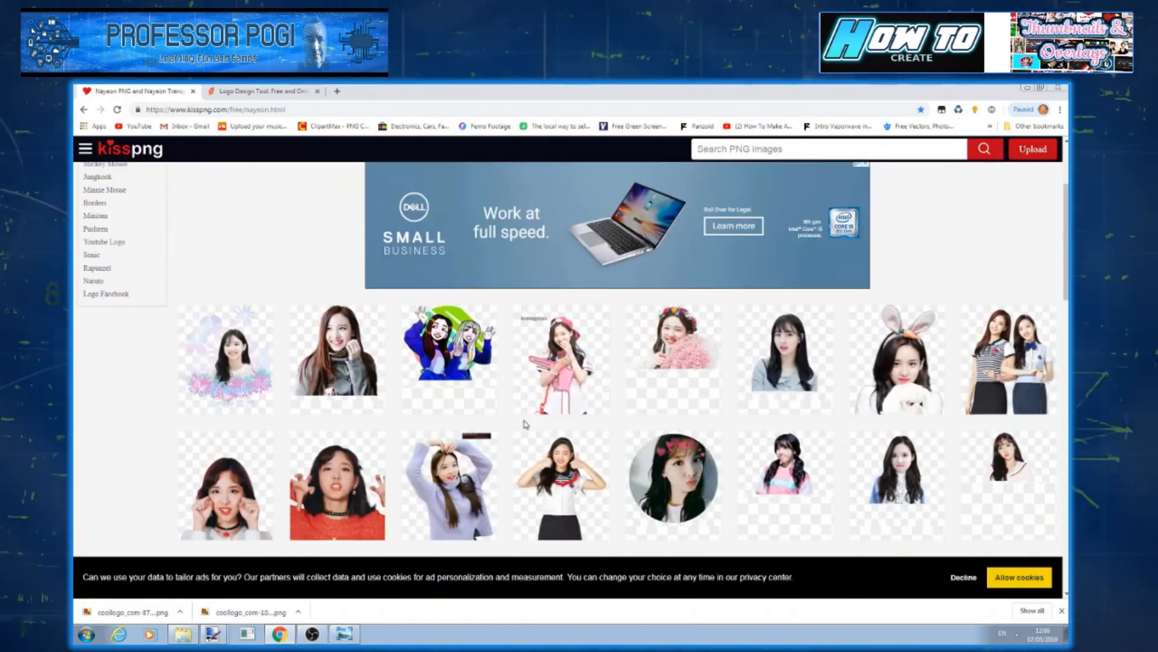
scroll(543, 410, down, 2)
scroll(544, 404, down, 2)
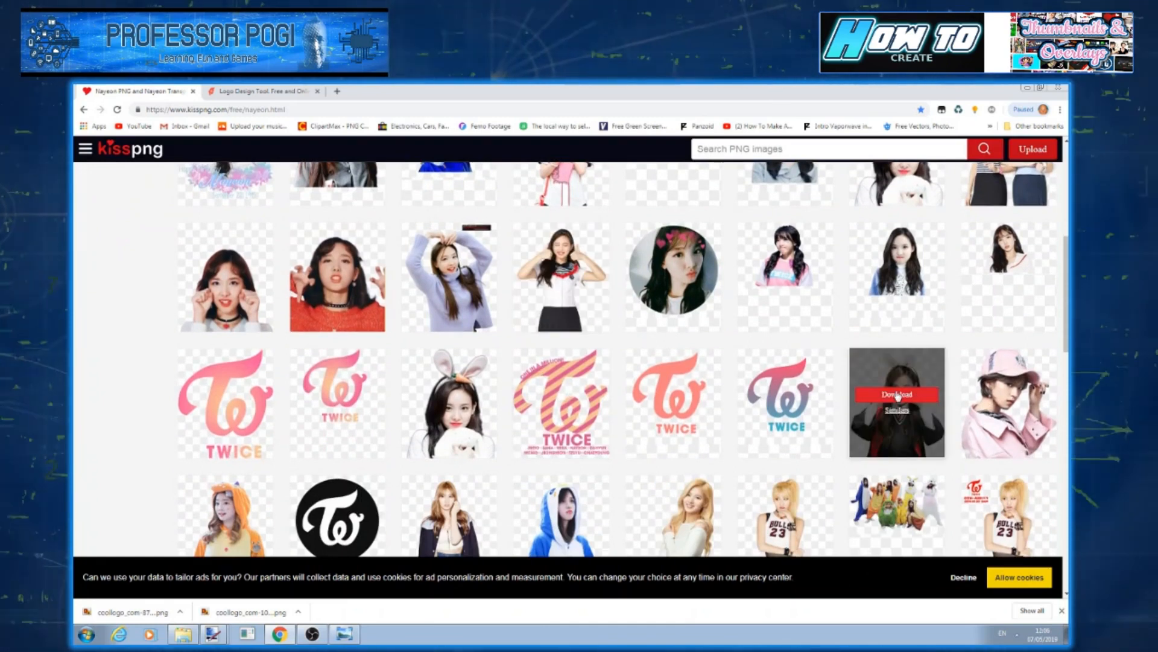
click(897, 394)
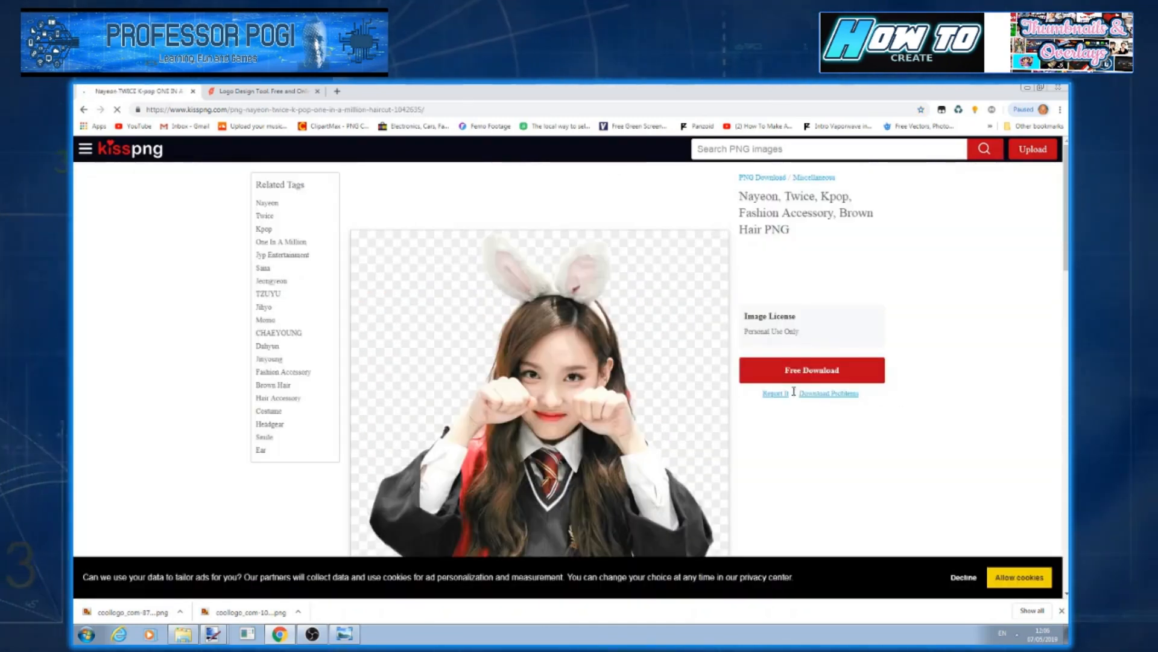
Download the free transparent PNG of Nayeon with bunny ears from its kissPNG page
scroll(746, 399, down, 1)
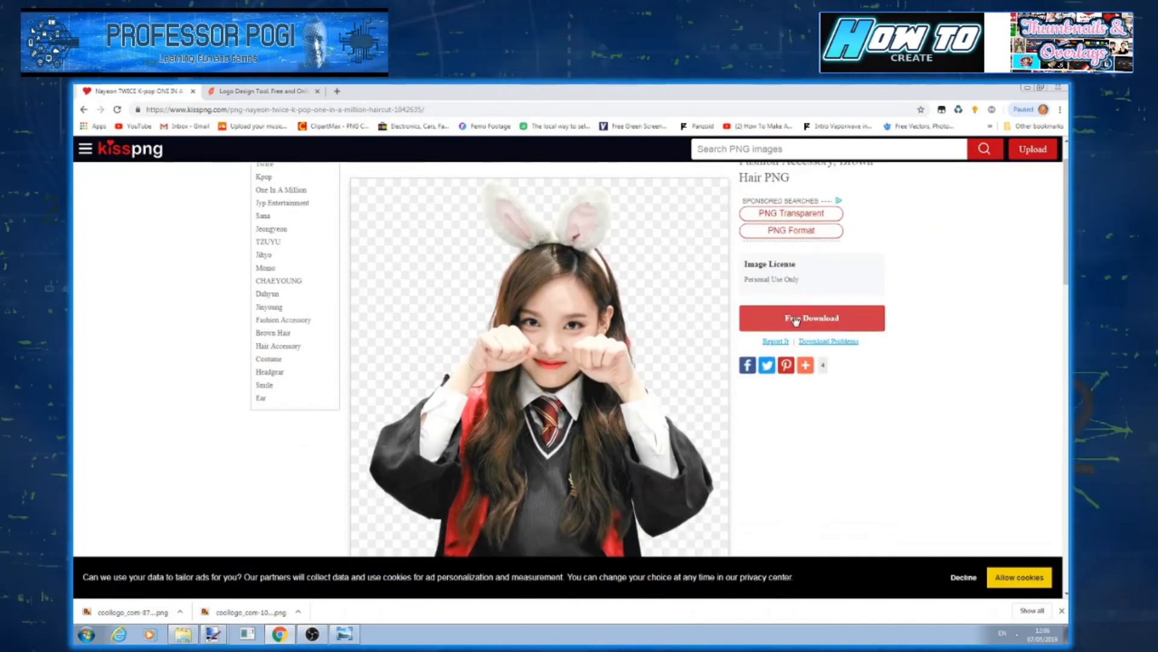
click(796, 319)
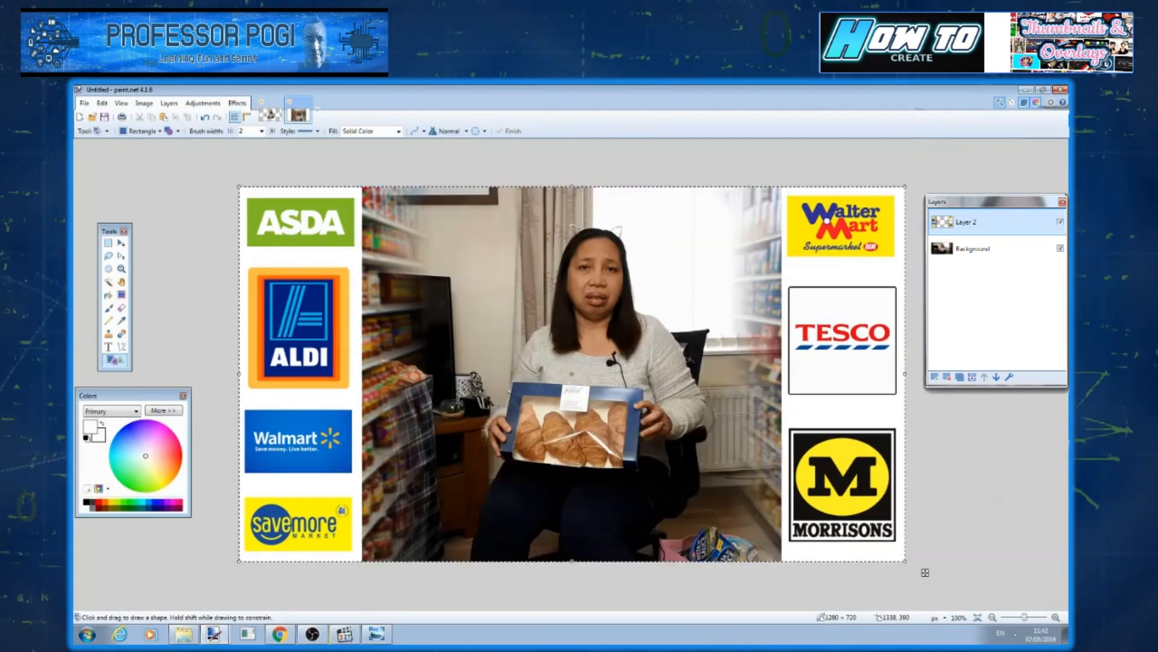
Switch to paint.net and reopen the recent layered file THUMBNAIL.pdn
click(84, 103)
mouse_move(142, 144)
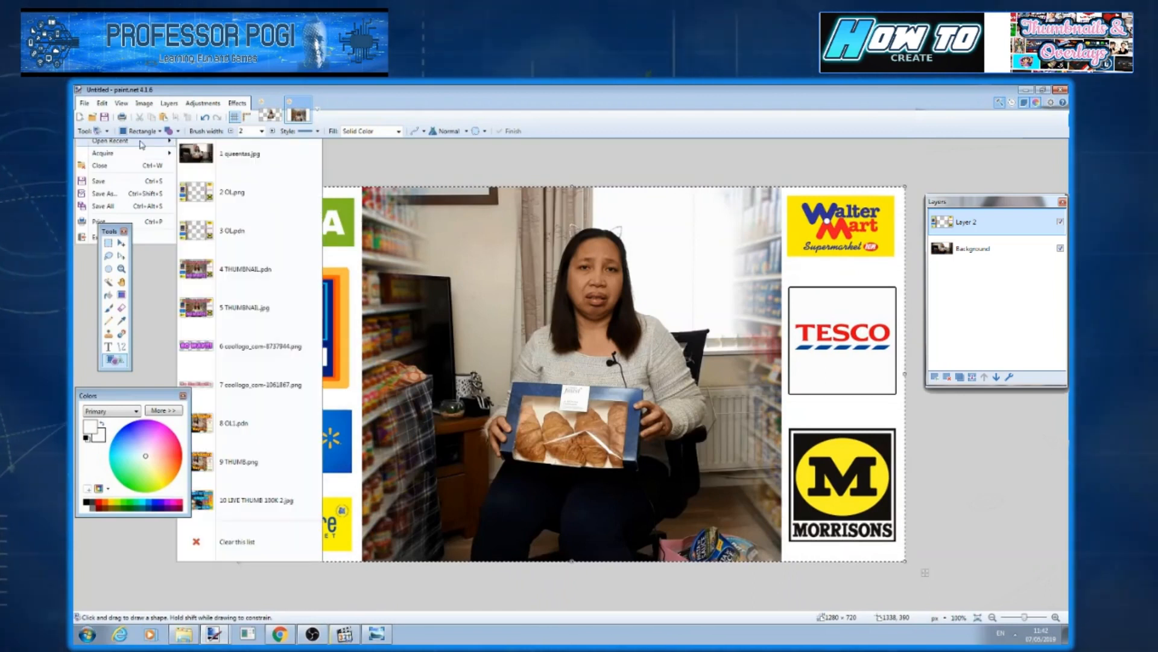
click(247, 267)
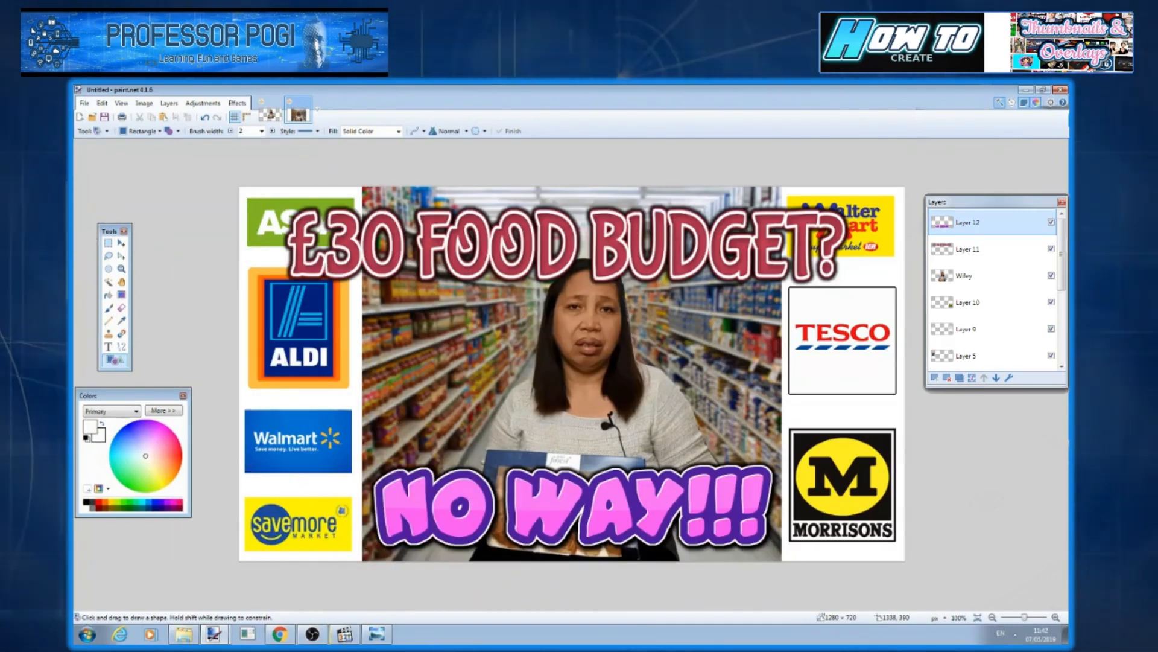
Open the downloaded kissPNG picture of Nayeon and copy the whole image
key(ctrl+o)
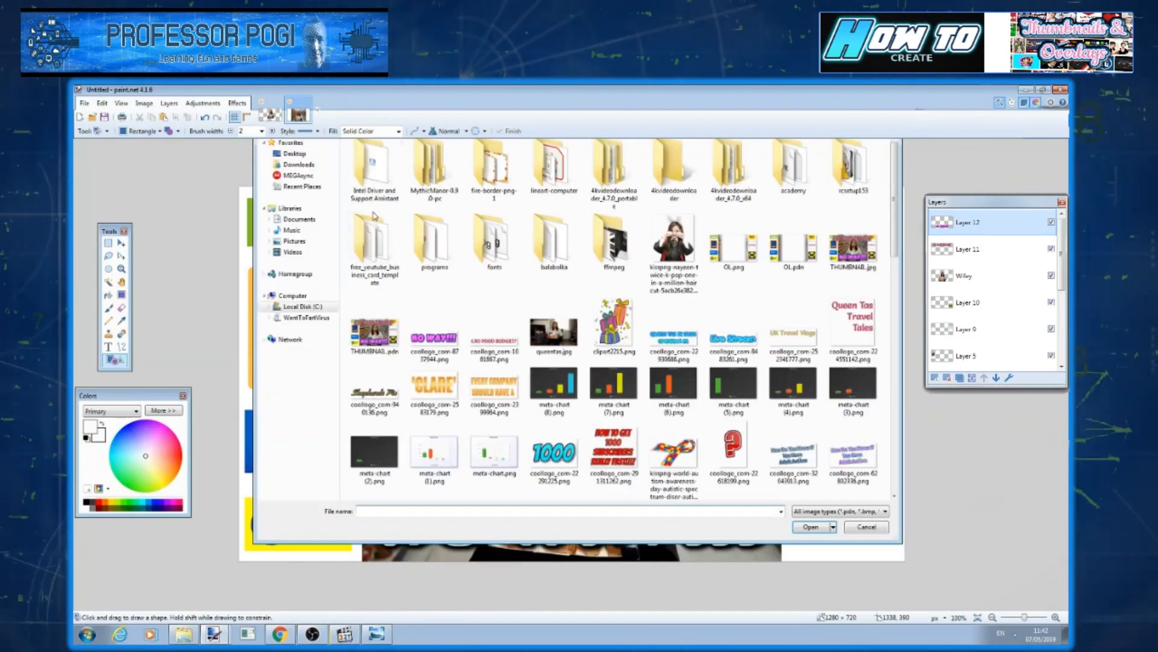
double_click(673, 241)
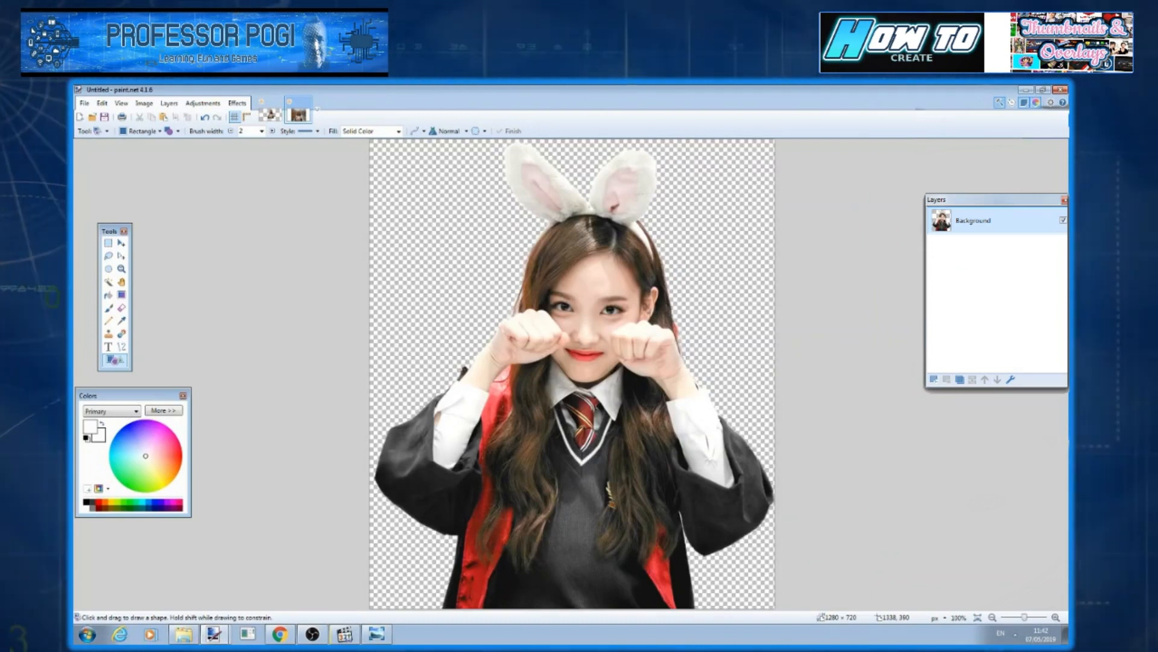
click(102, 102)
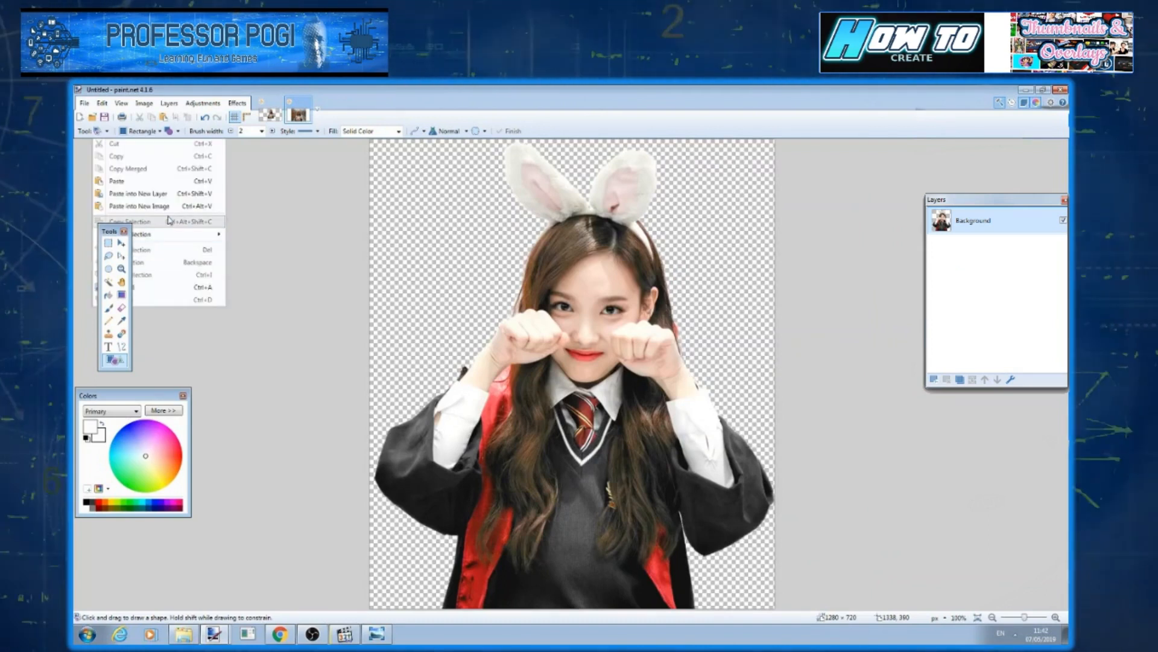
click(161, 286)
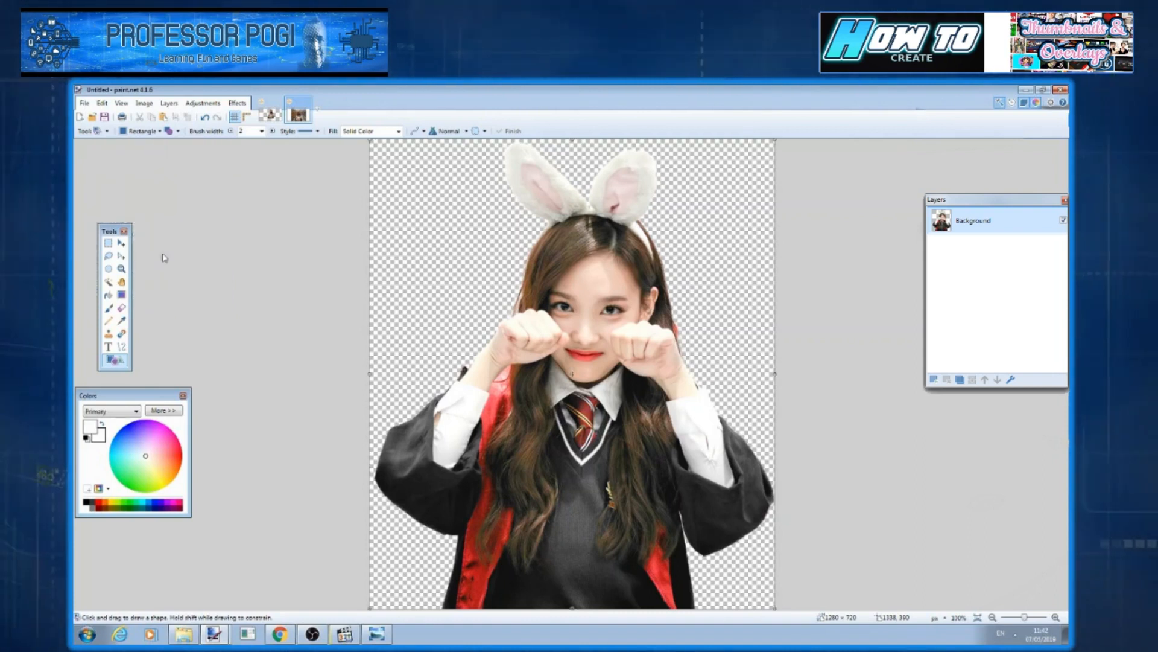
click(102, 104)
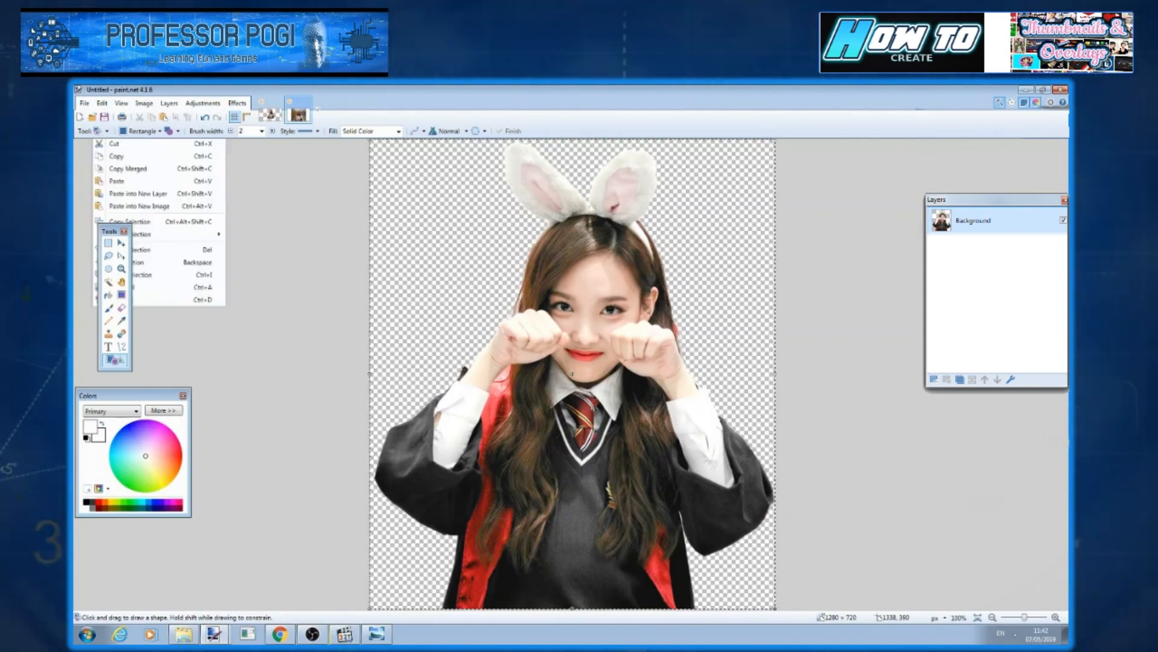
click(138, 157)
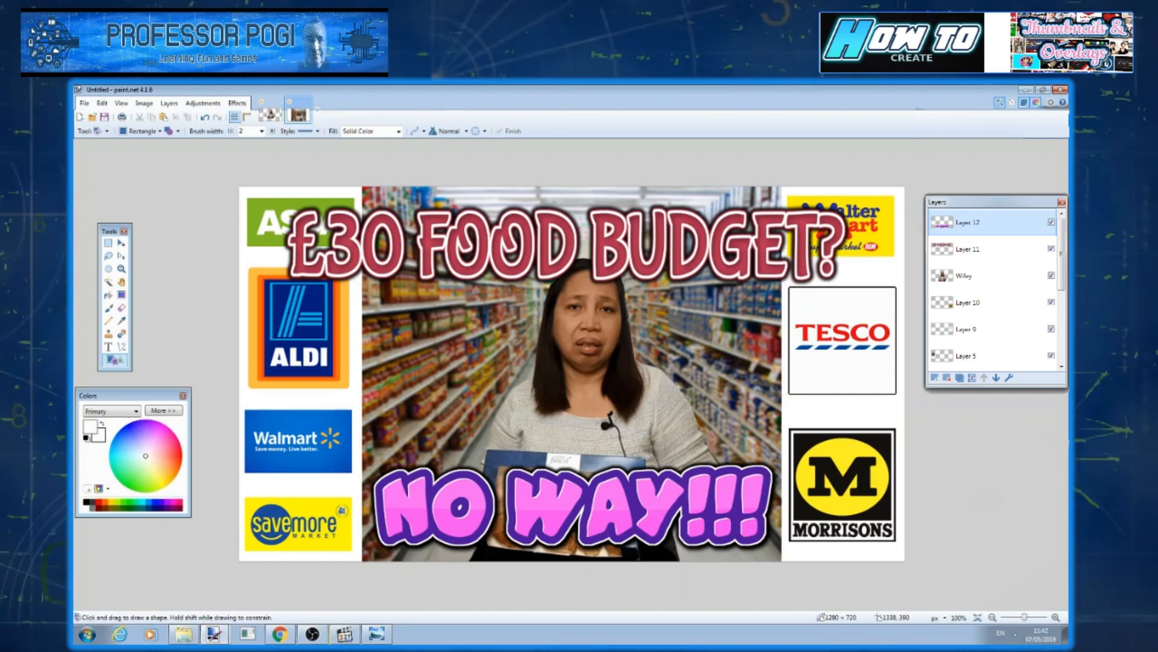
Paste the copied picture into the food-budget thumbnail as a new layer beneath the title text, keeping the canvas size
click(102, 103)
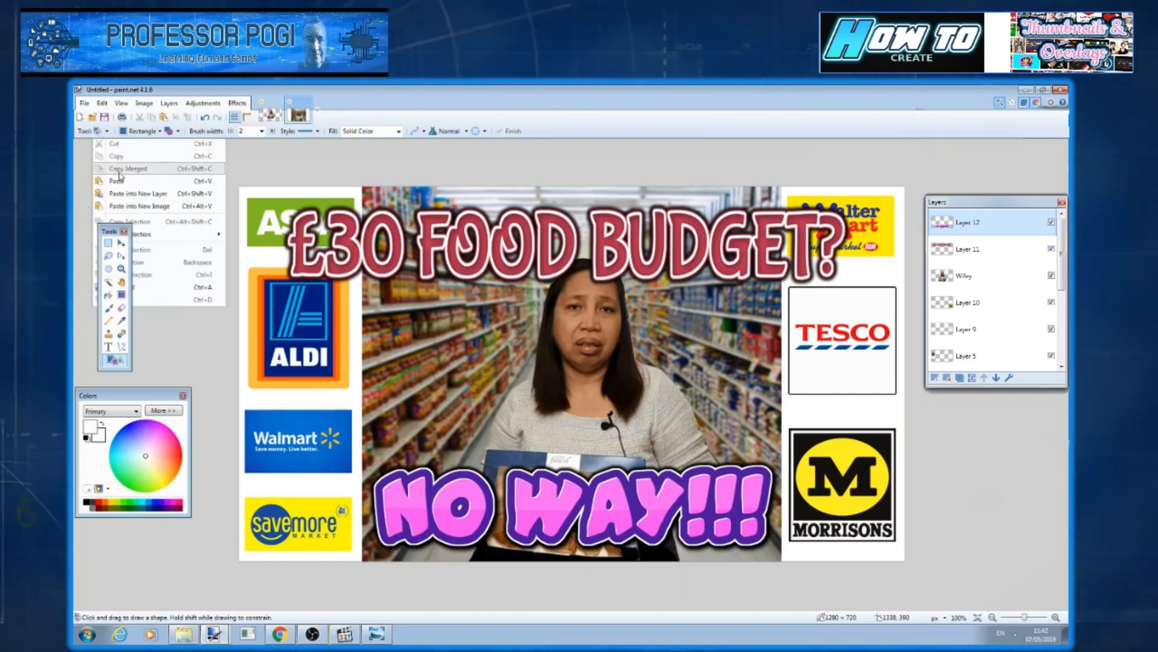
click(140, 193)
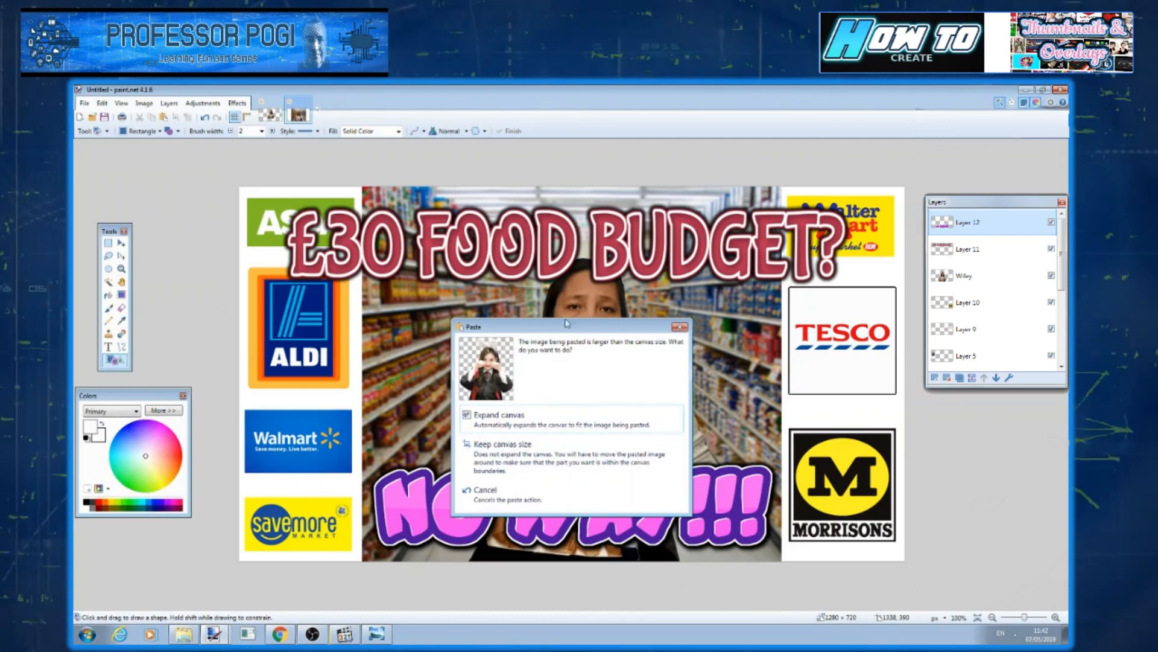
click(537, 453)
Shrink the pasted picture, centre it in front of the supermarket aisle between the logos, and remove the Wifey layer
drag(572, 360, 624, 374)
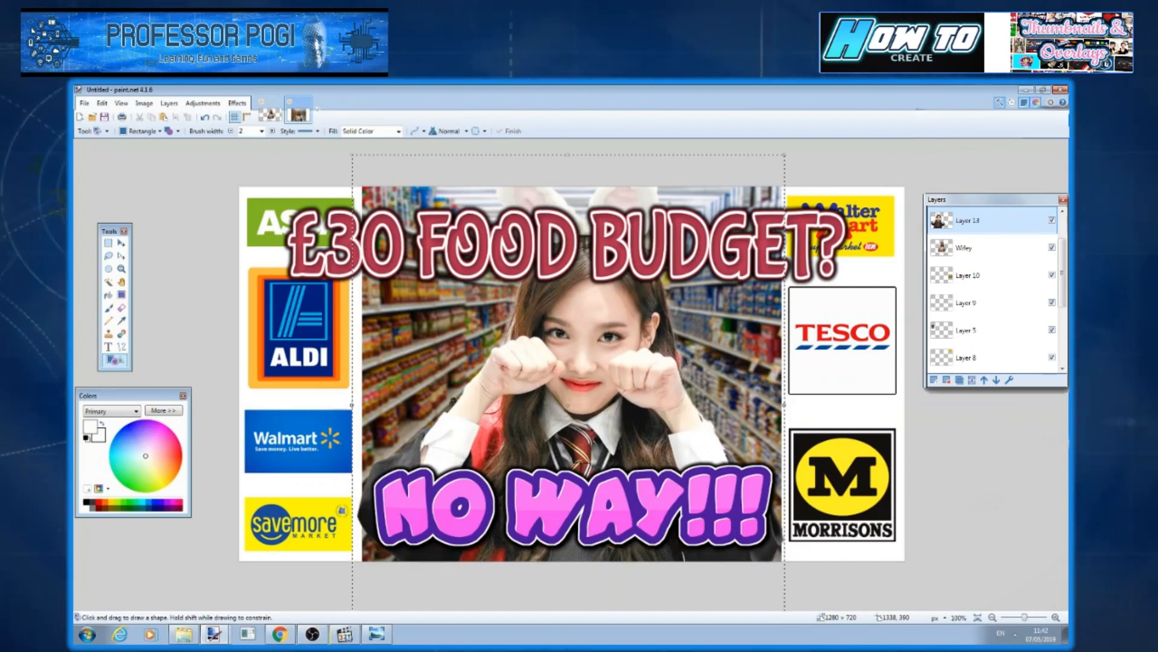
drag(784, 160, 680, 316)
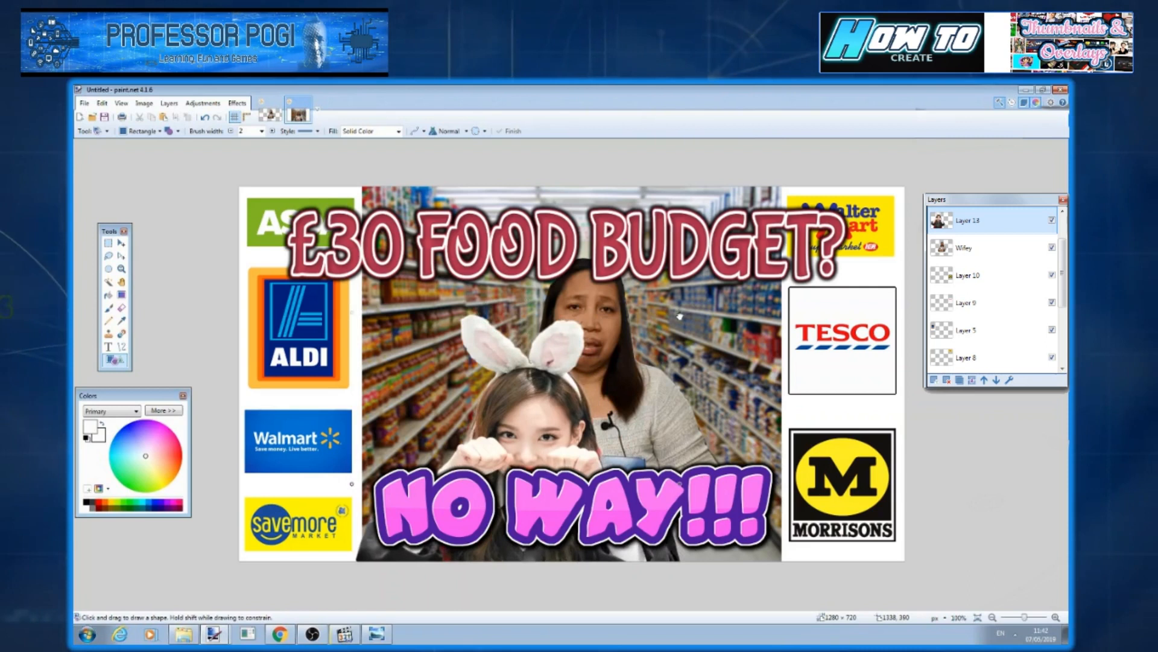
drag(554, 413, 613, 317)
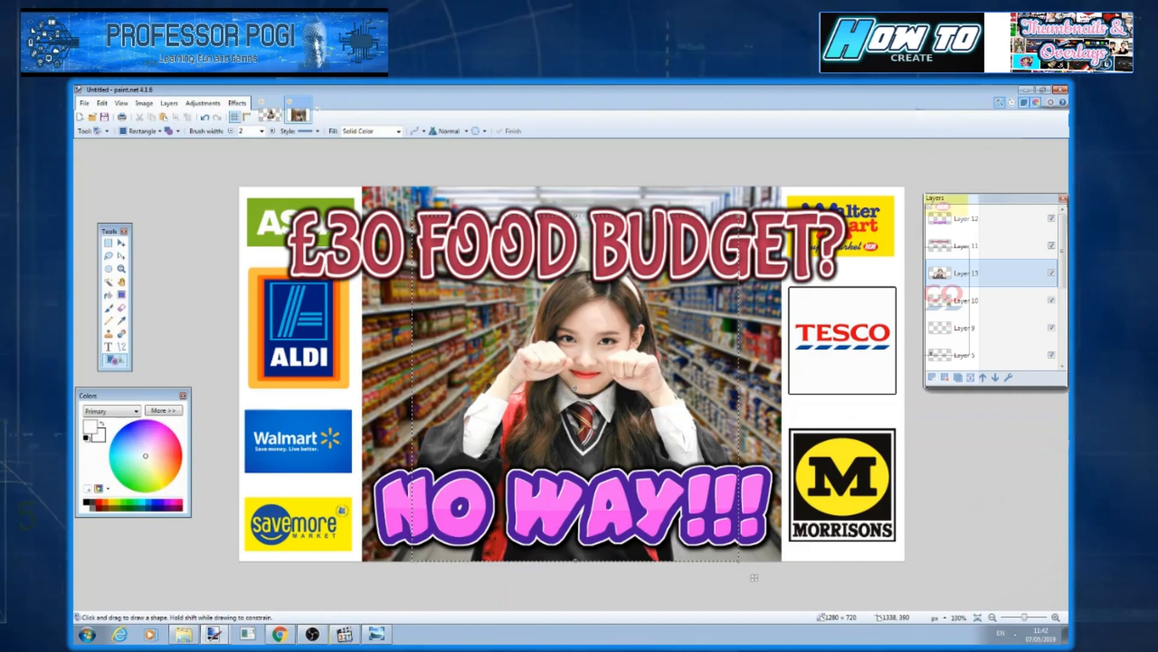
Deselect the pasted picture and shift its layer slightly within the thumbnail
click(102, 103)
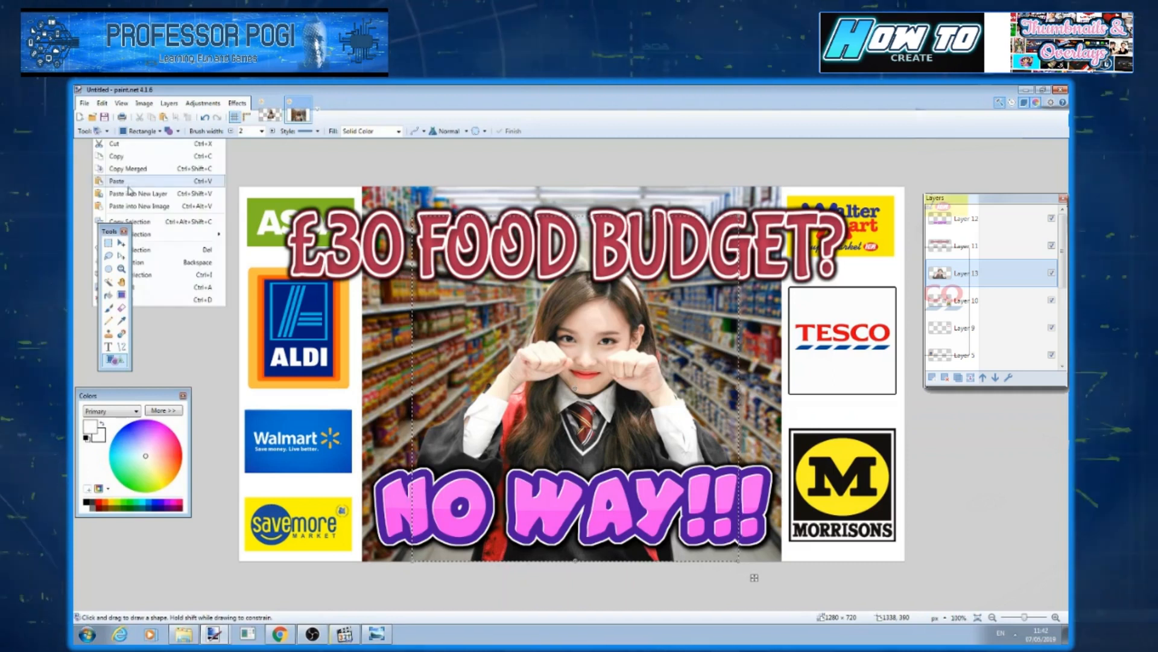
click(171, 296)
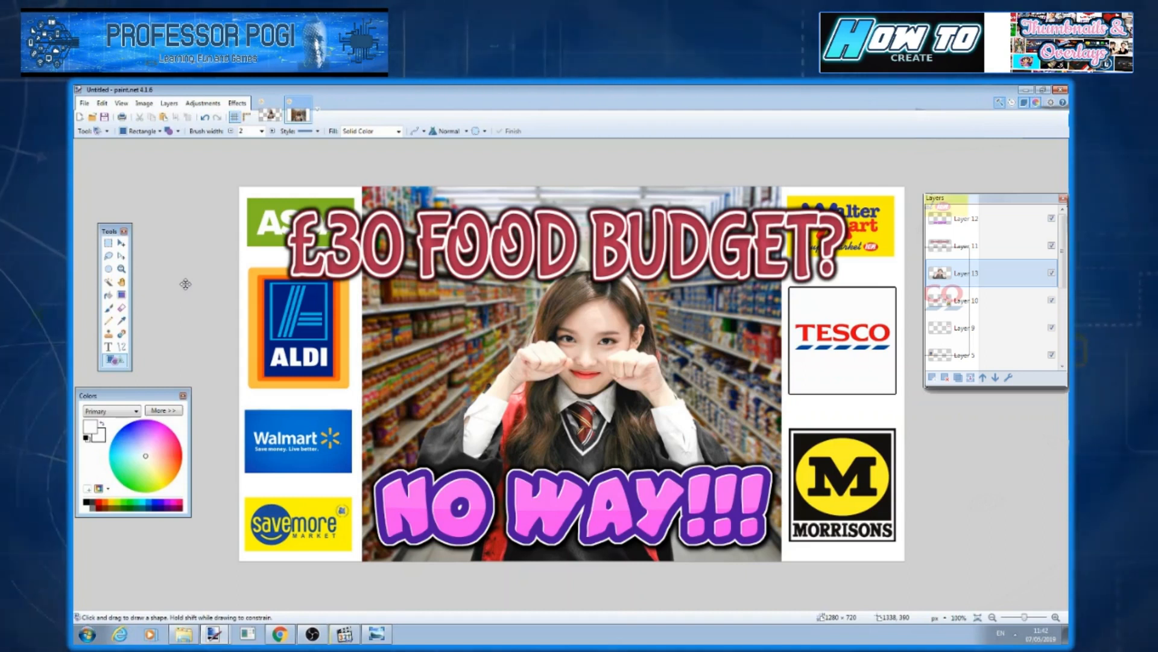
drag(585, 299, 622, 353)
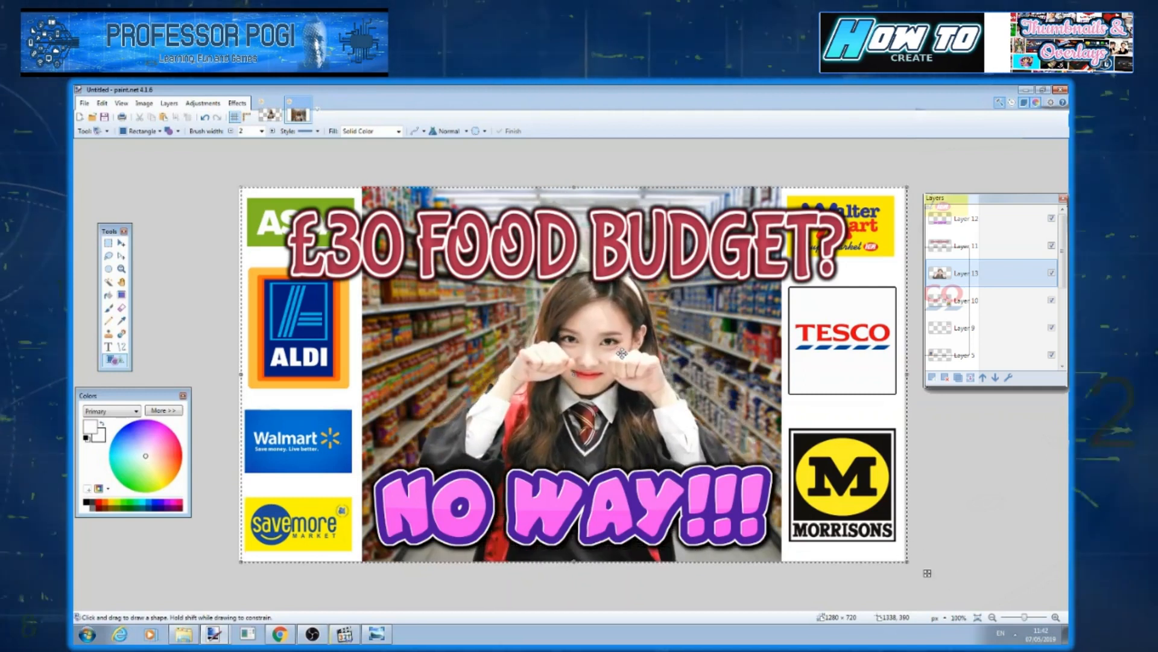